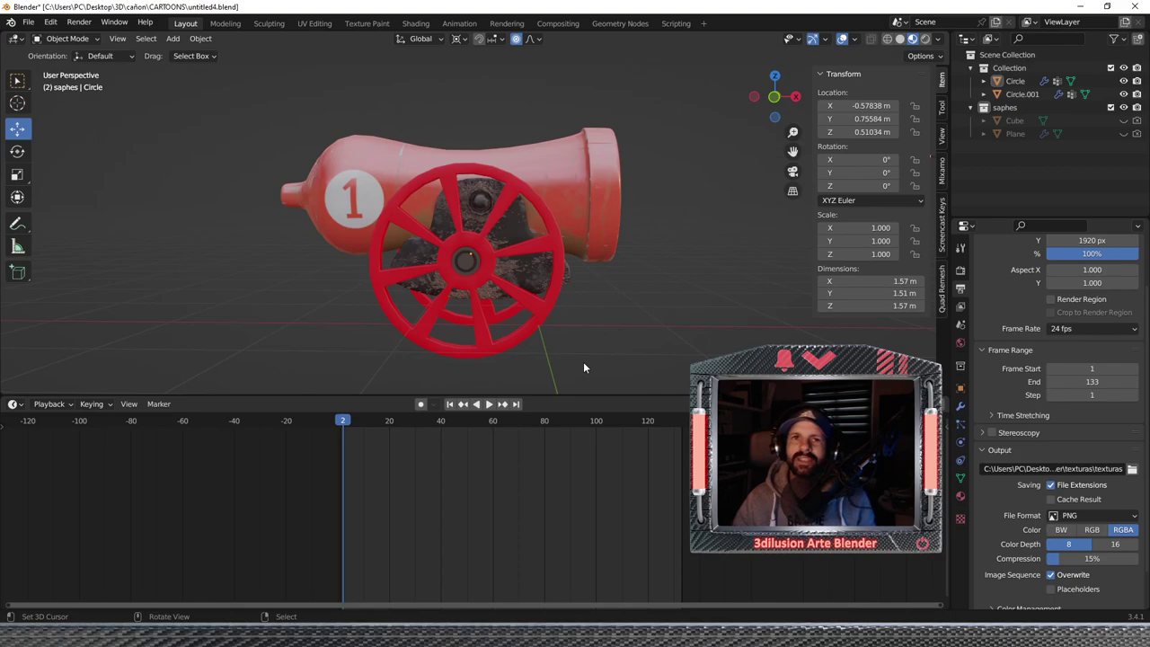
Zoom around the red cannon, then show it in Front Orthographic view, zoomed out.
scroll(577, 365, "down", 2)
scroll(577, 362, "down", 2)
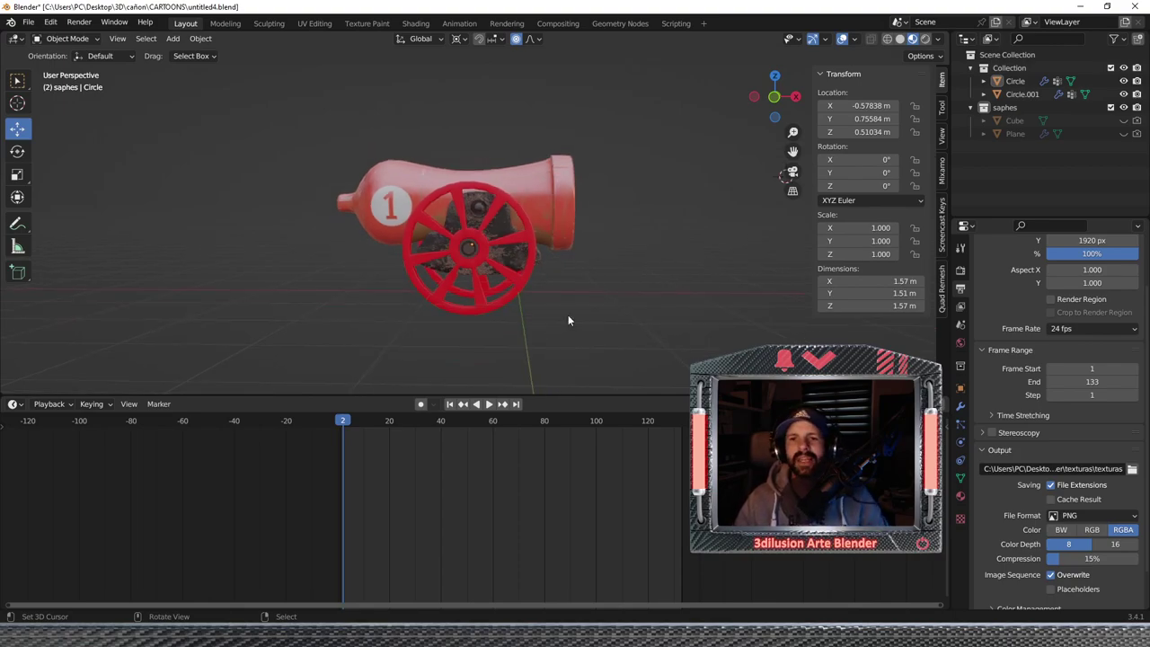
scroll(567, 320, "up", 2)
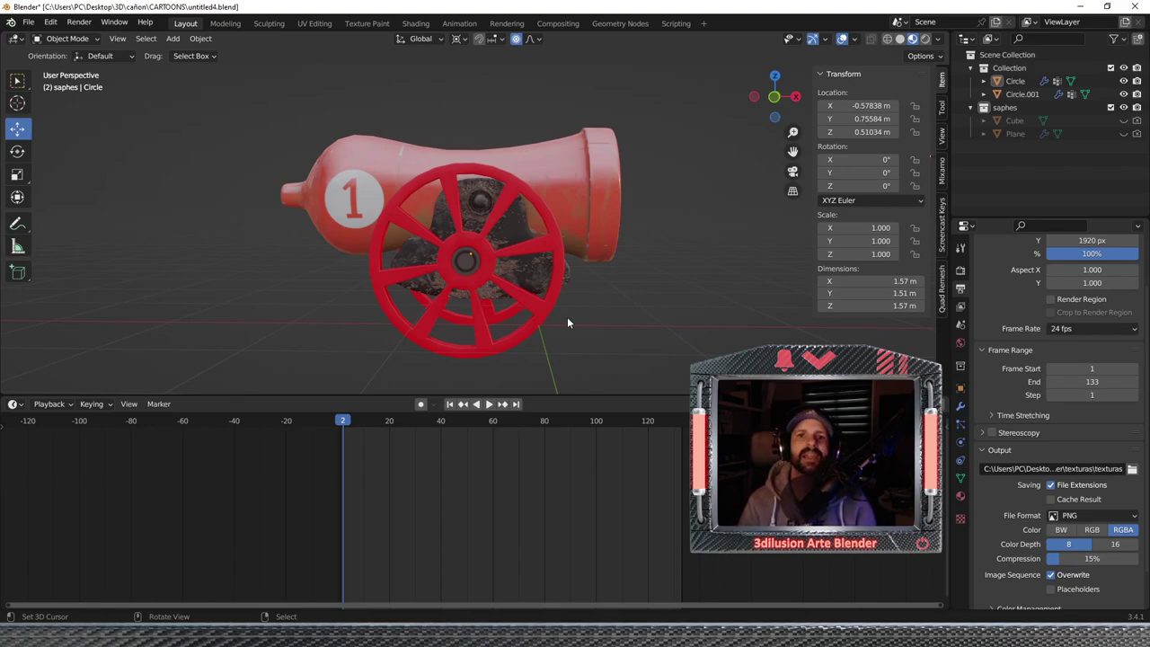
scroll(566, 320, "up", 2)
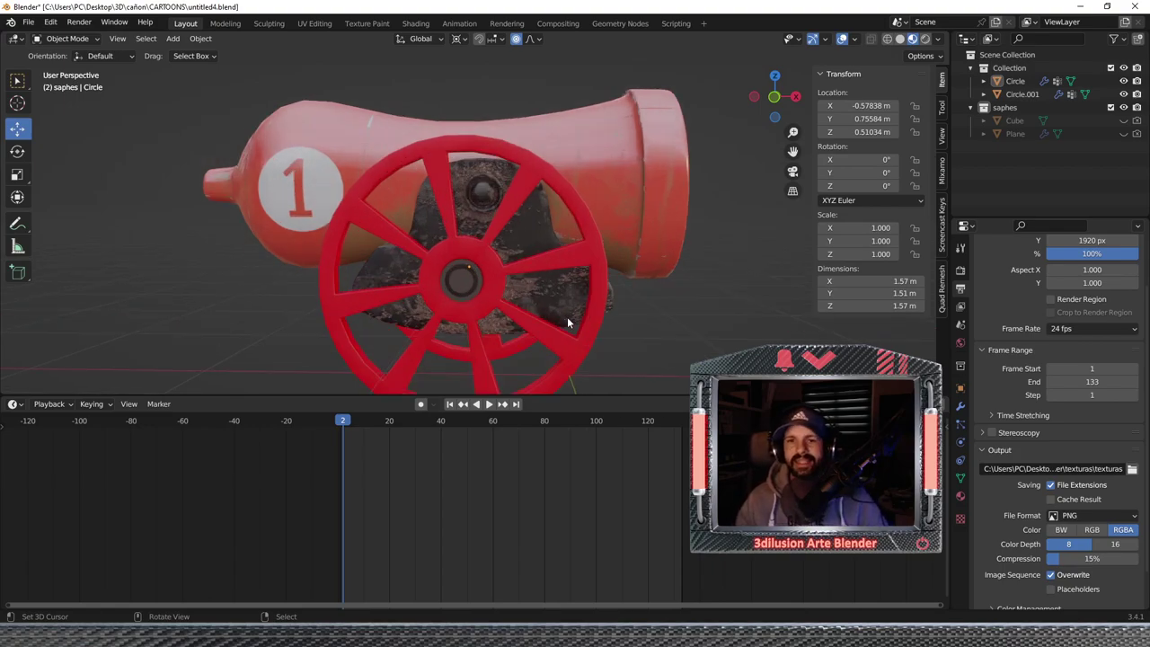
scroll(568, 322, "down", 3)
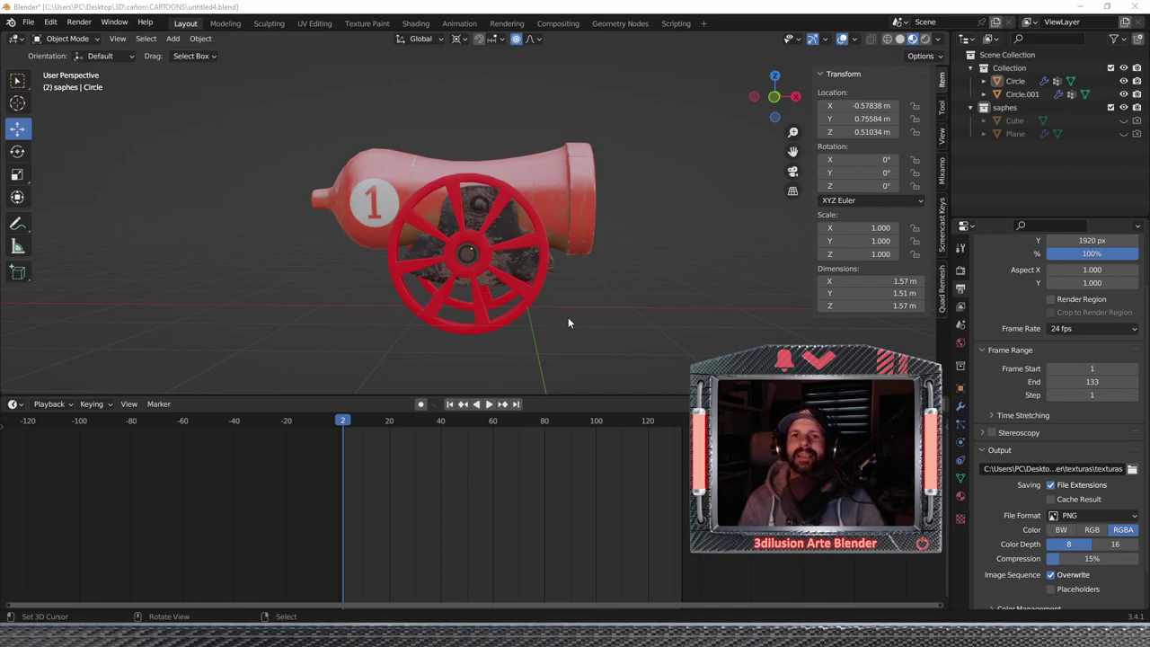
scroll(557, 273, "up", 2)
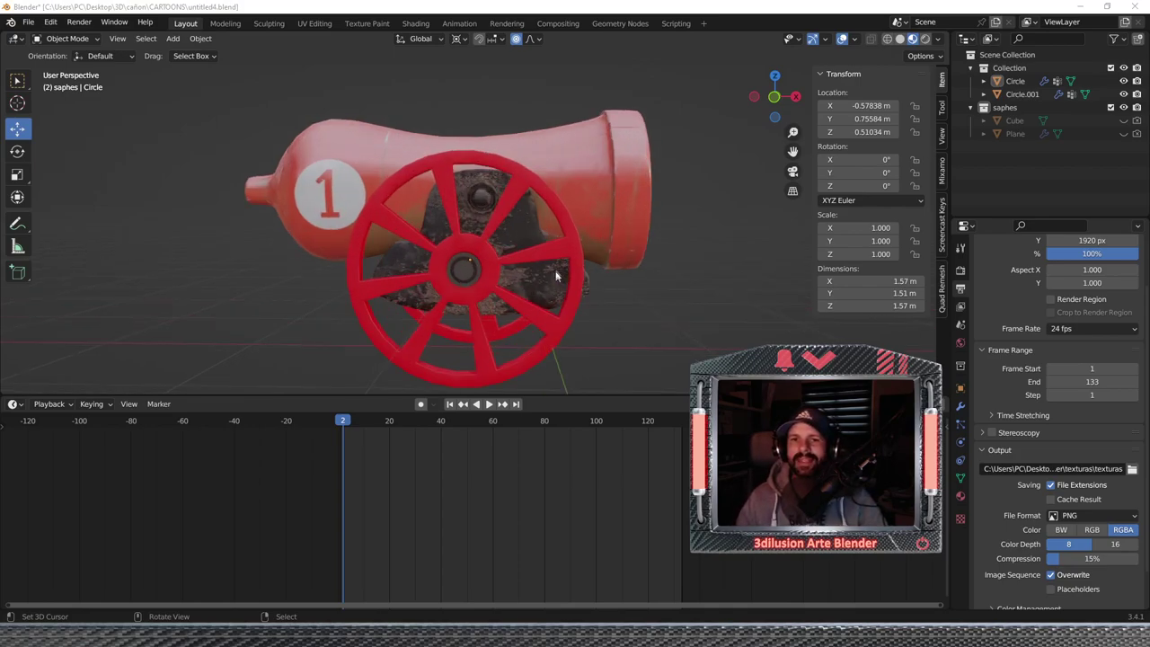
middle_click_drag(521, 286, 549, 265)
key("KP_1")
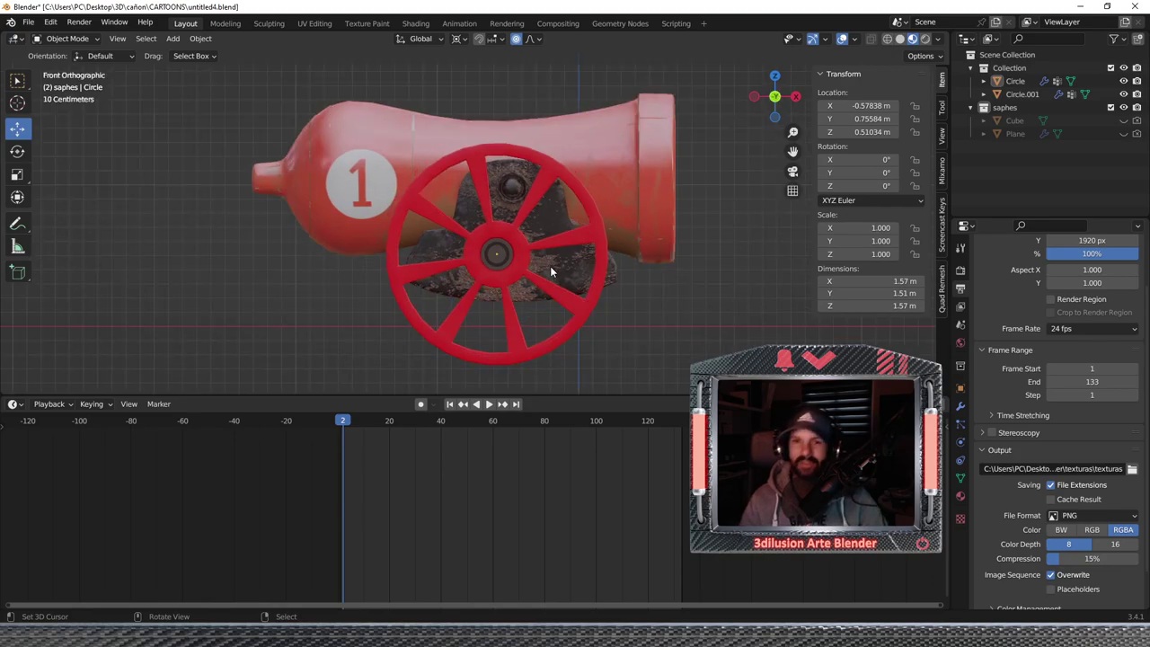
scroll(549, 266, "down", 1)
scroll(550, 275, "down", 2)
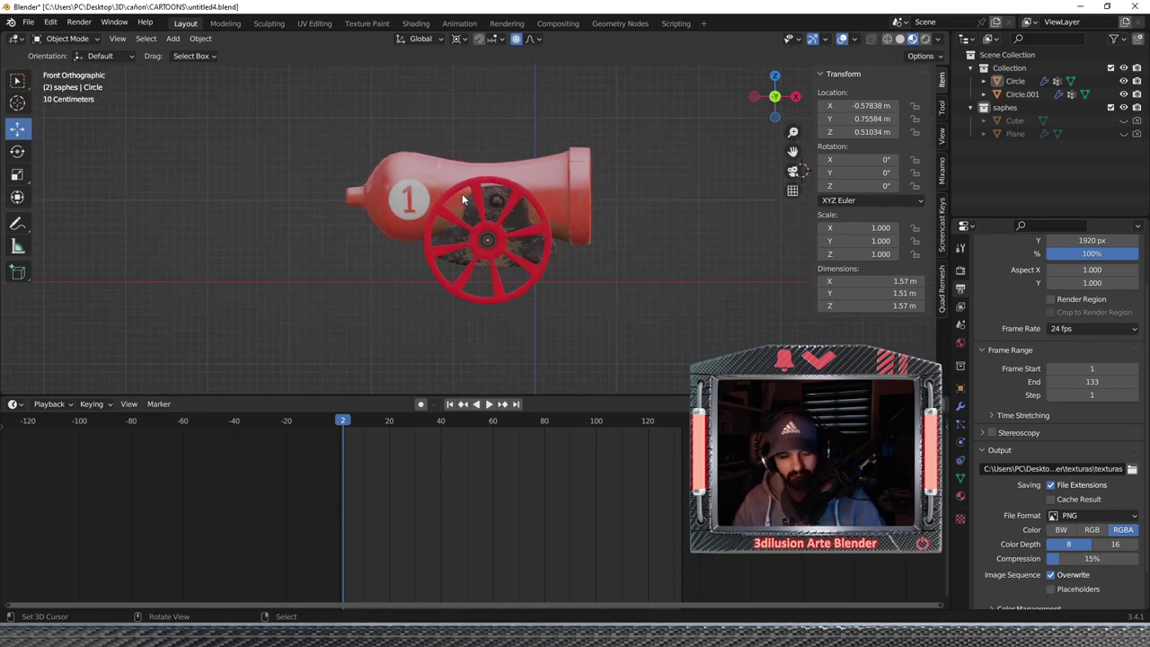
Add an armature above the cannon's rear and enable In Front in its data settings.
key("shift+a")
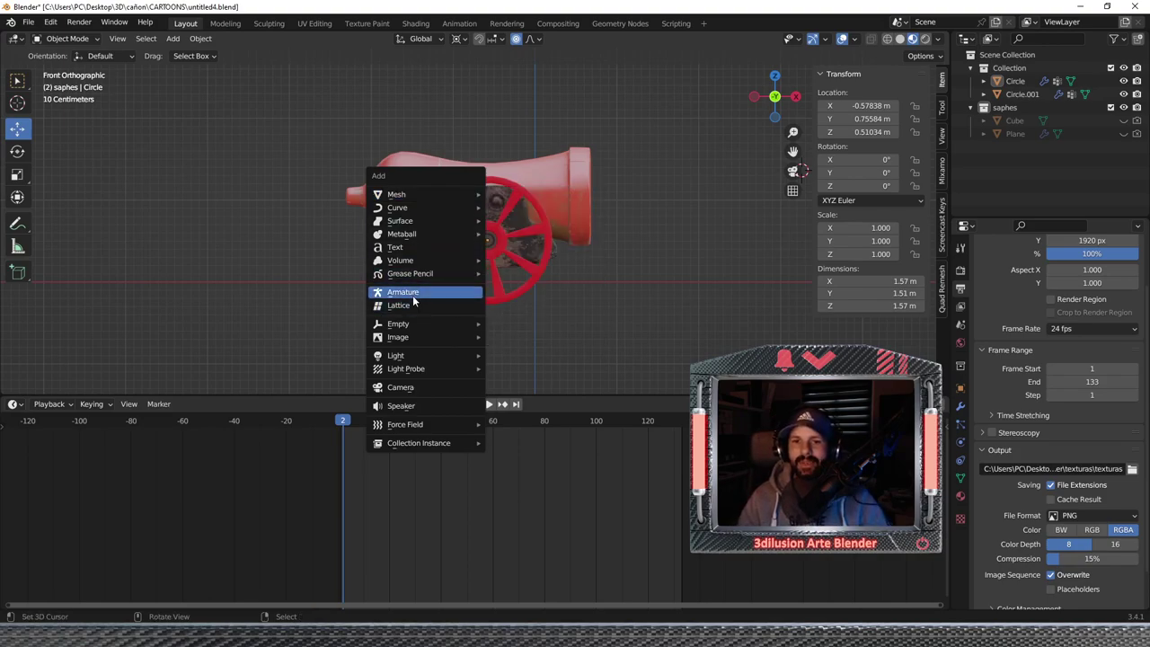
left_click(412, 294)
key("g")
left_click(358, 141)
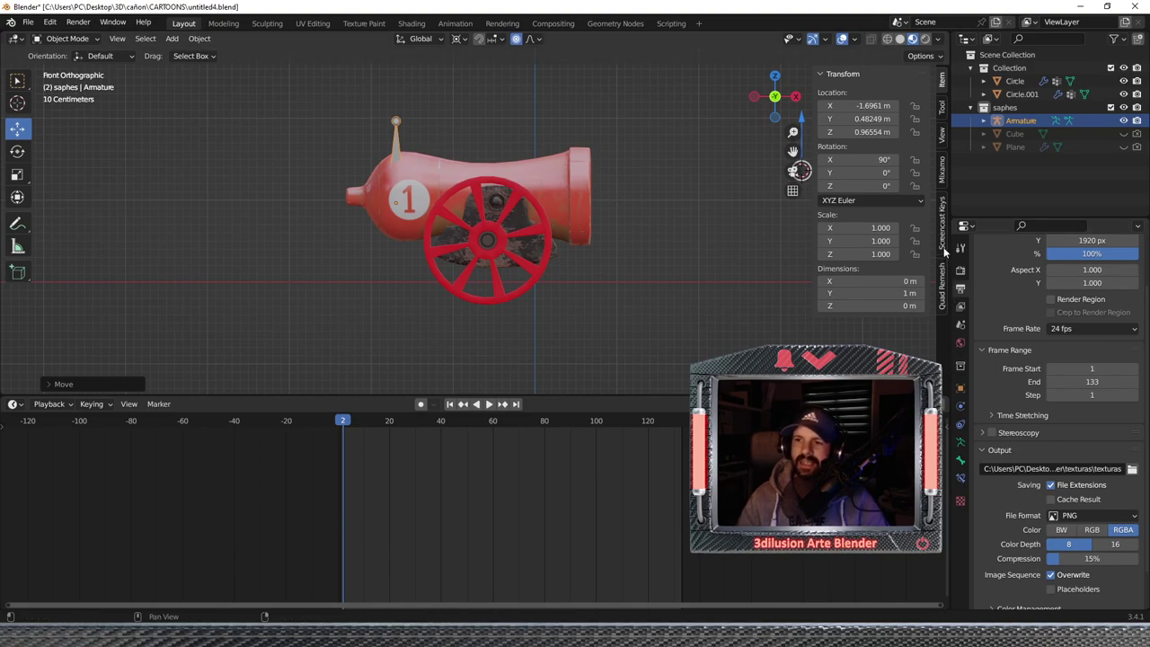
left_click(960, 446)
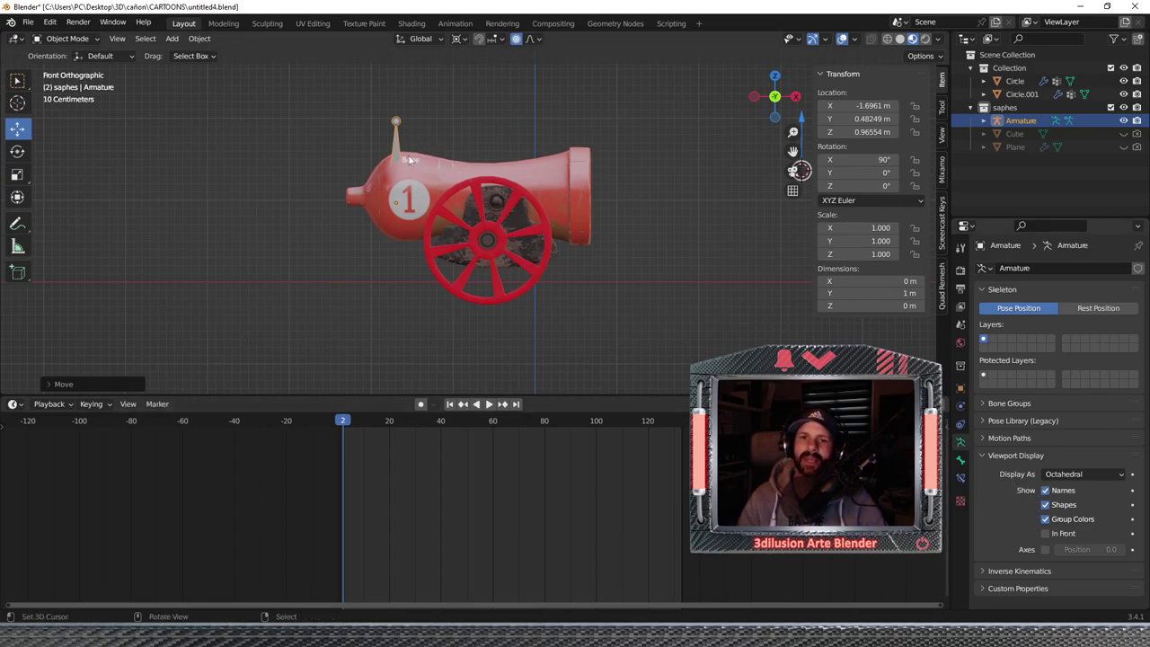
left_click(1045, 533)
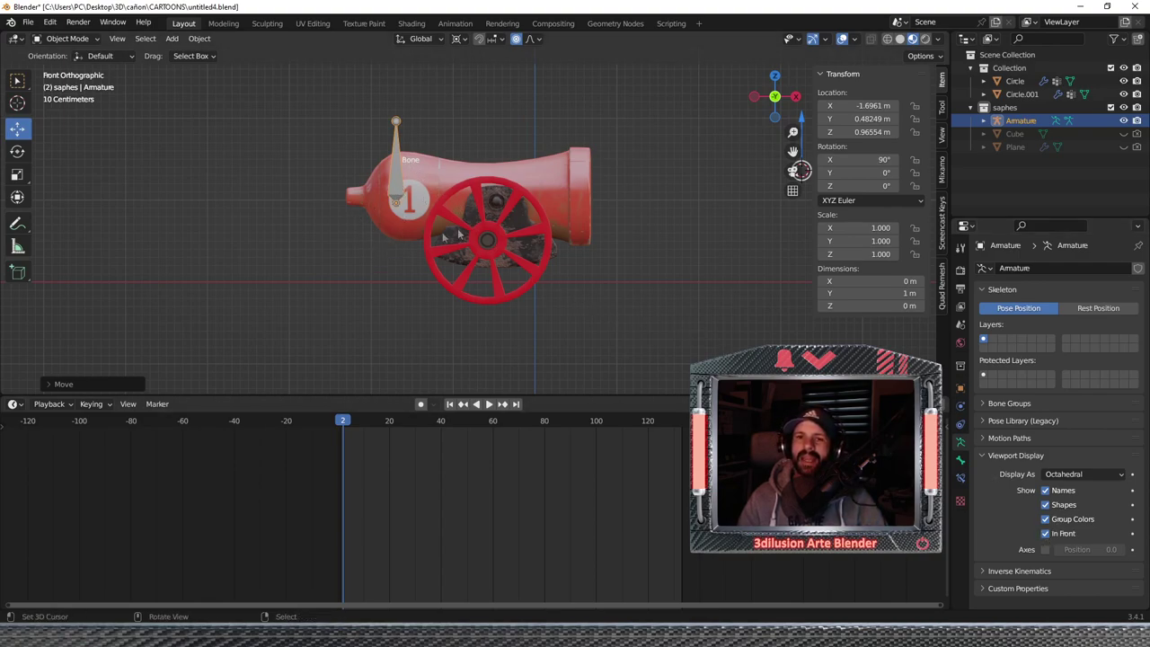
Centre the armature across the cannon's width from top view, then rotate it 90° (R 90).
key("KP_7")
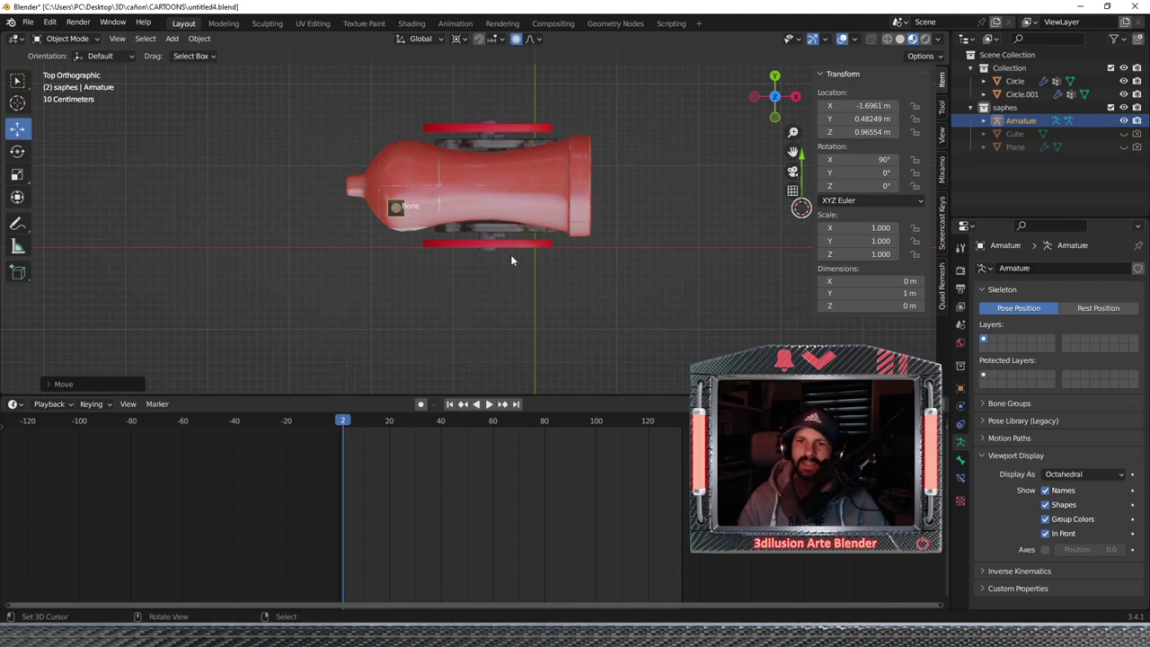
left_click_drag(511, 254, 507, 210)
key("KP_1")
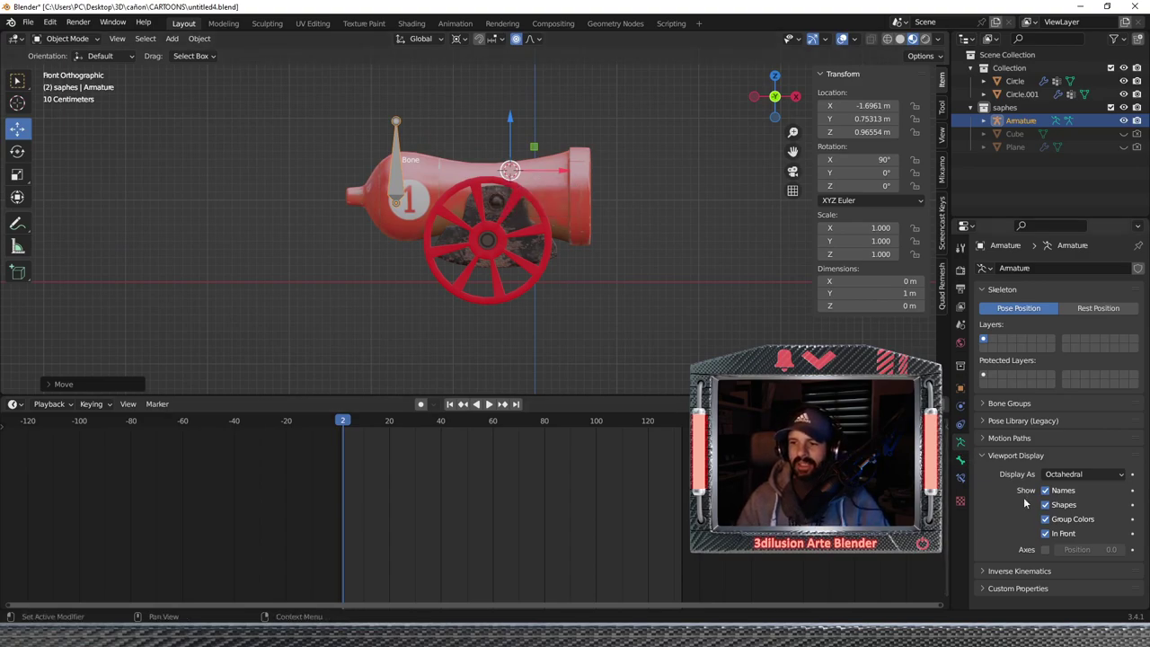
left_click(1045, 534)
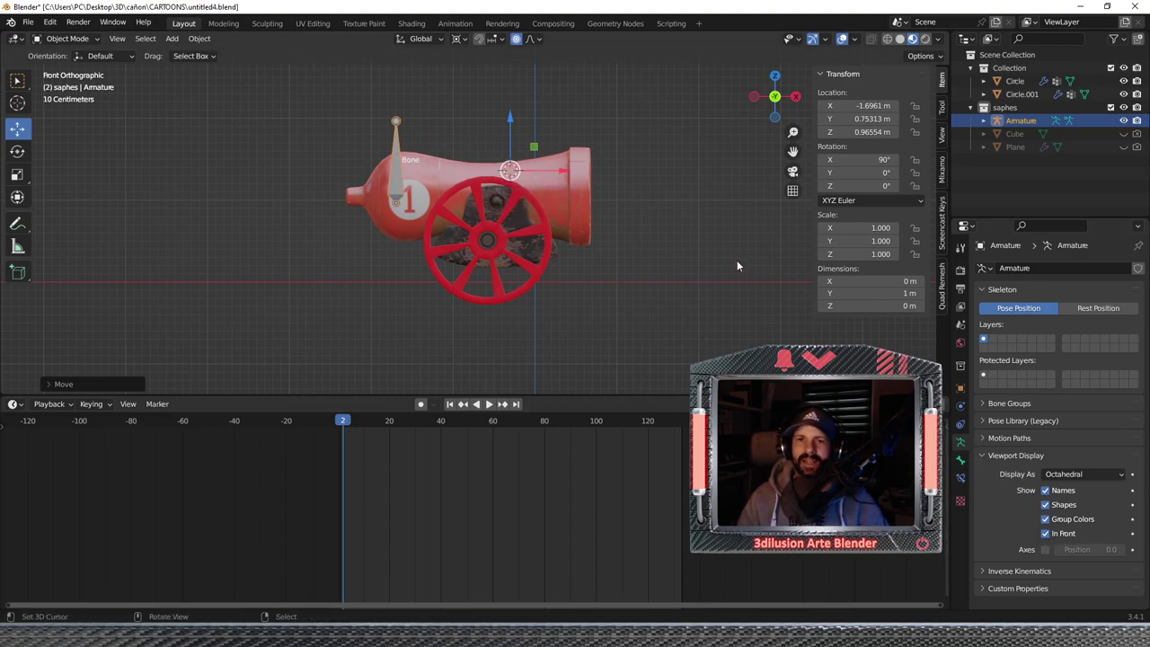
type("r90")
key("Return")
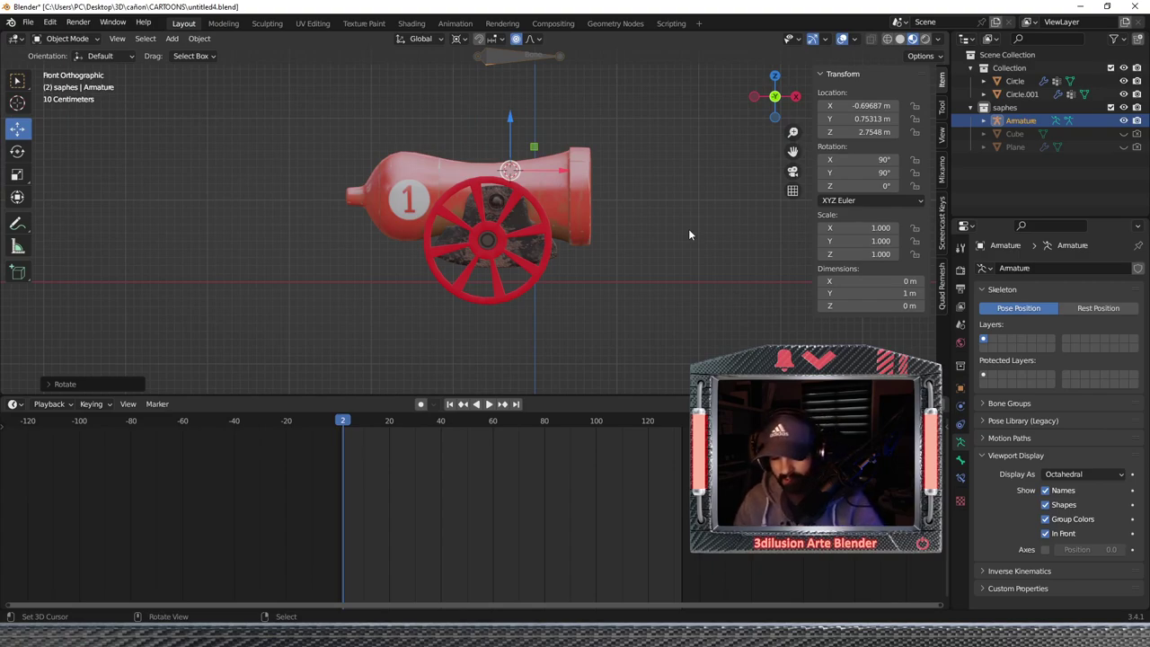
Select the bone and move it down inside the cannon body.
left_click(688, 231)
scroll(604, 259, "down", 2)
left_click(490, 112)
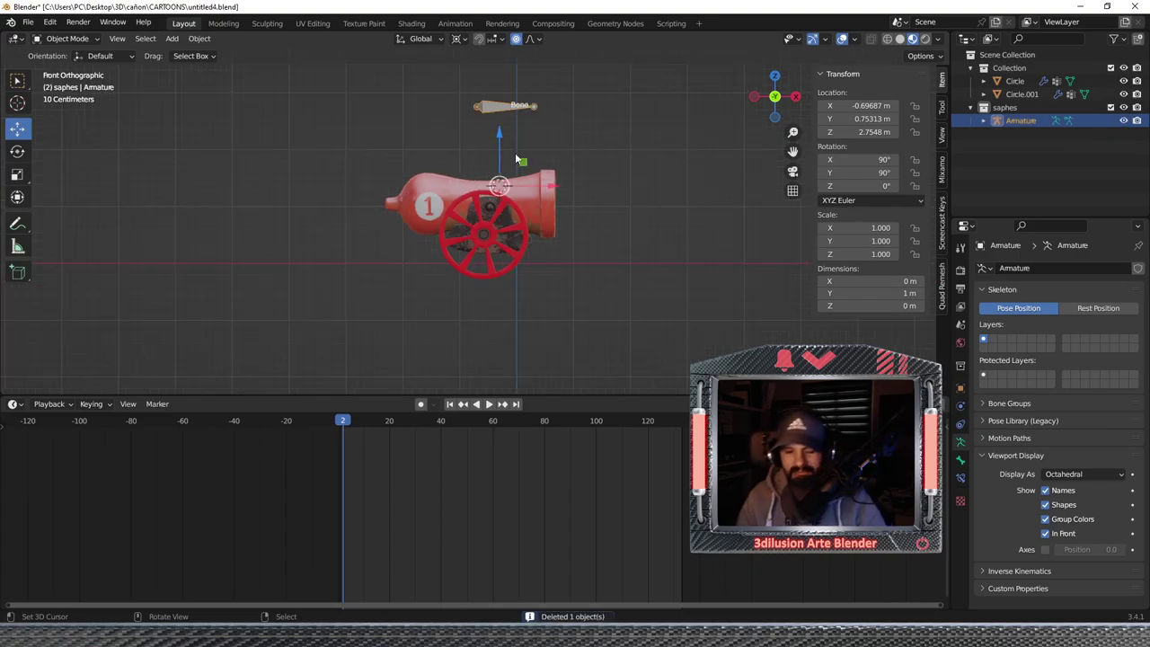
key("g")
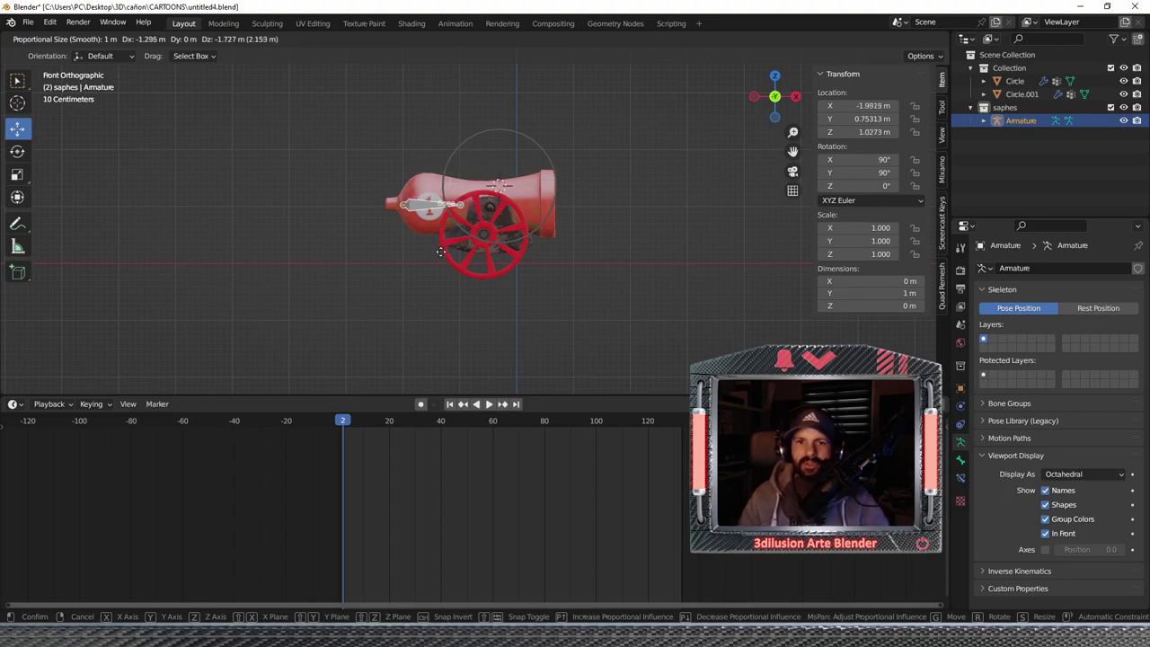
left_click(435, 250)
mouse_move(457, 239)
middle_mouse_down()
mouse_move(466, 296)
mouse_move(456, 262)
mouse_move(509, 288)
mouse_move(534, 276)
middle_mouse_up()
Slide the bone along X so it juts past the cannon's rear tip, and enter Edit Mode.
key("g")
key("x")
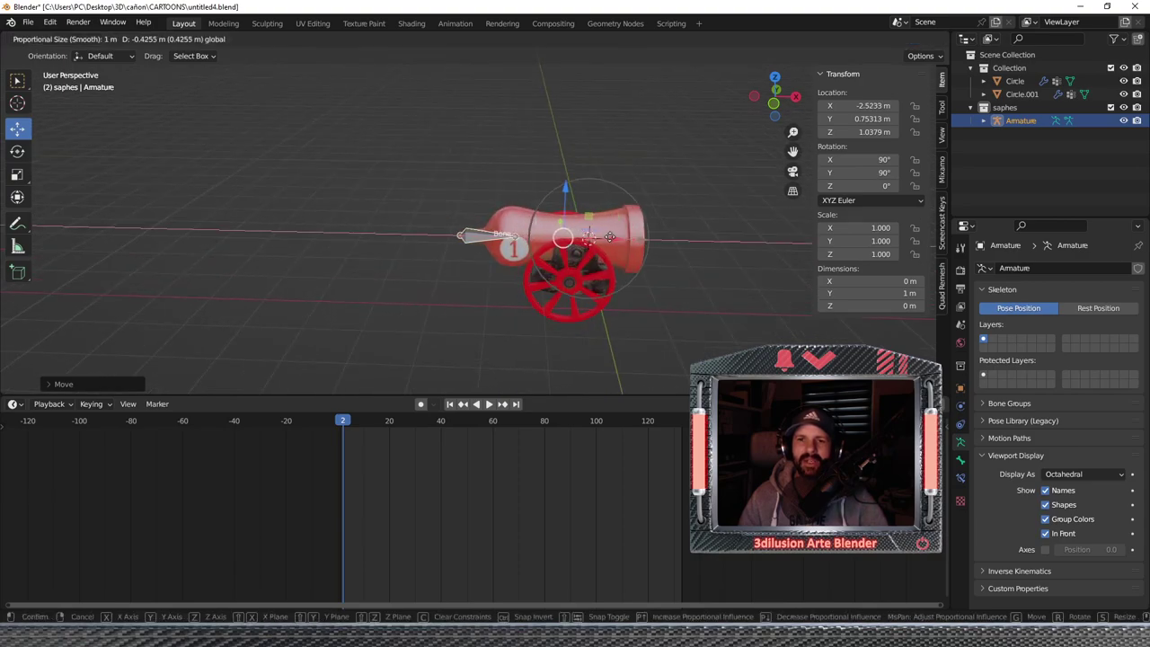
left_click(546, 307)
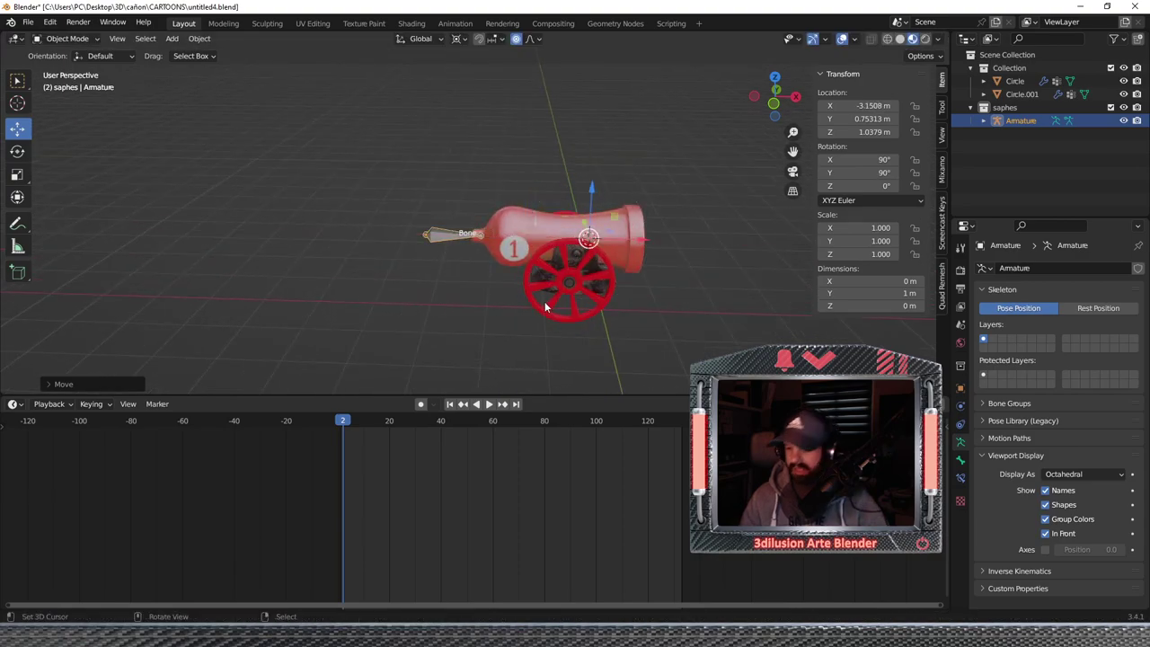
mouse_move(545, 301)
middle_mouse_down()
mouse_move(588, 299)
mouse_move(490, 277)
middle_mouse_up()
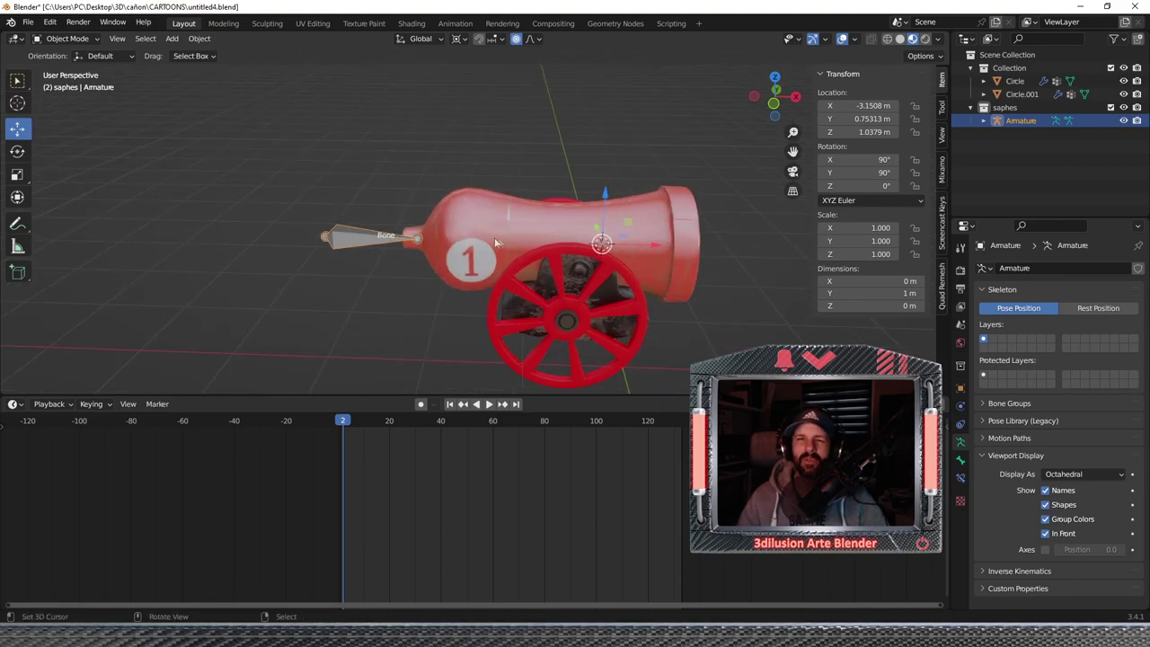
key("Tab")
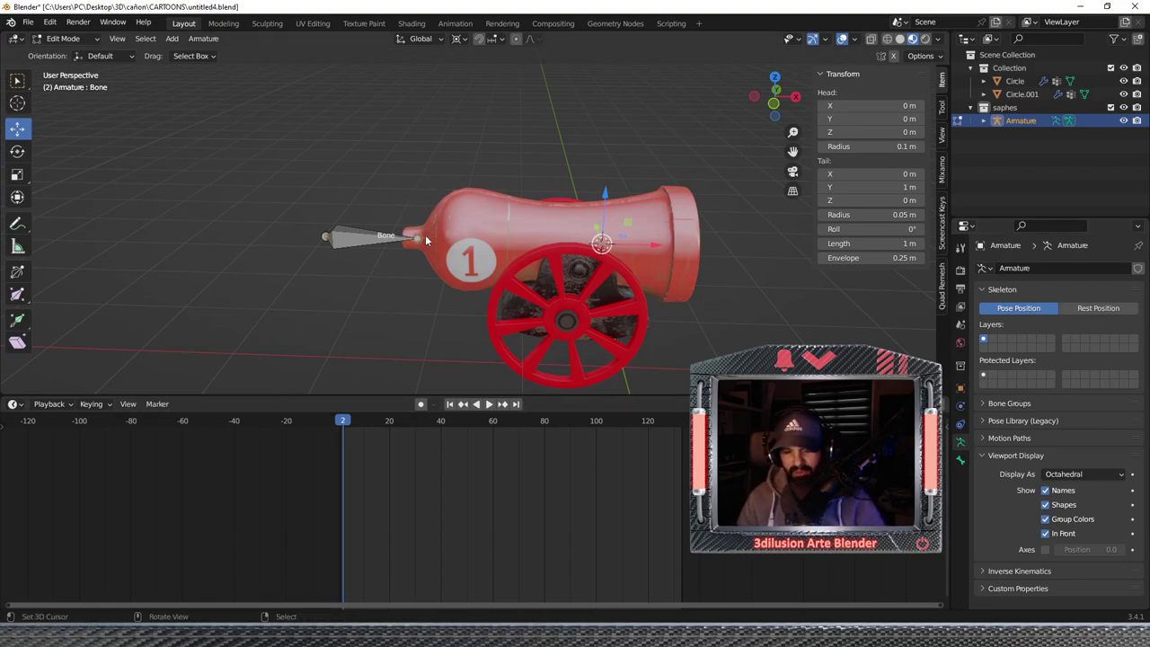
Extrude Bone.001, Bone.002 and Bone.003 from the tail along the barrel to the muzzle.
key("KP_1")
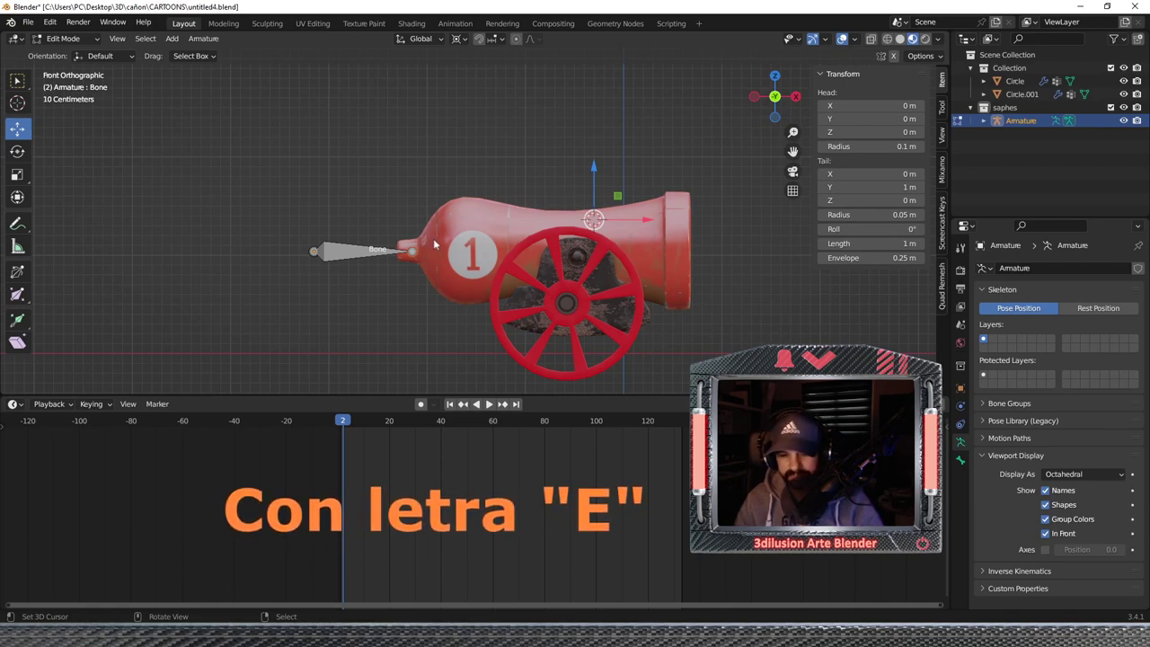
left_click(413, 252)
left_click(412, 251)
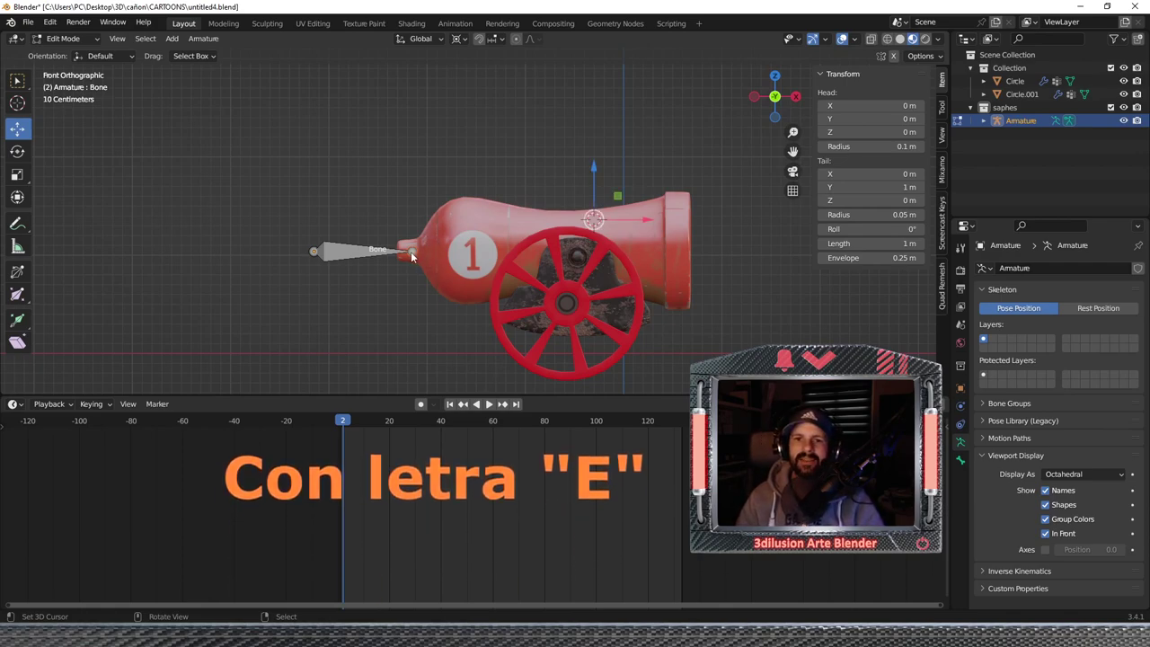
key("Right")
key("e")
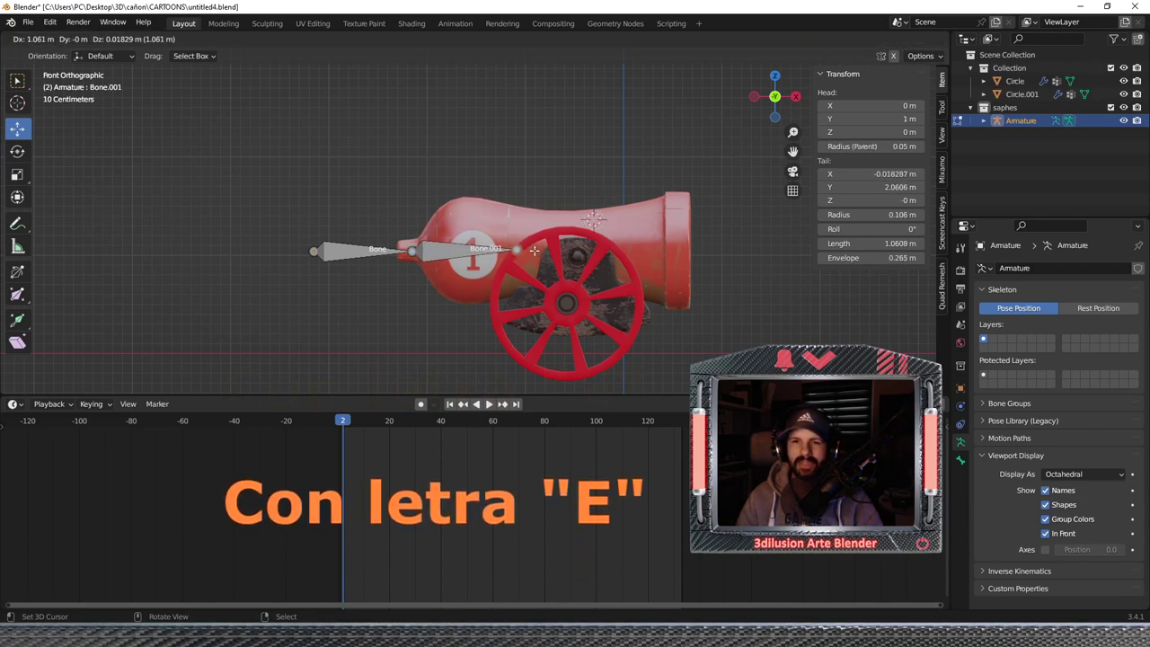
left_click(534, 250)
key("e")
left_click(603, 244)
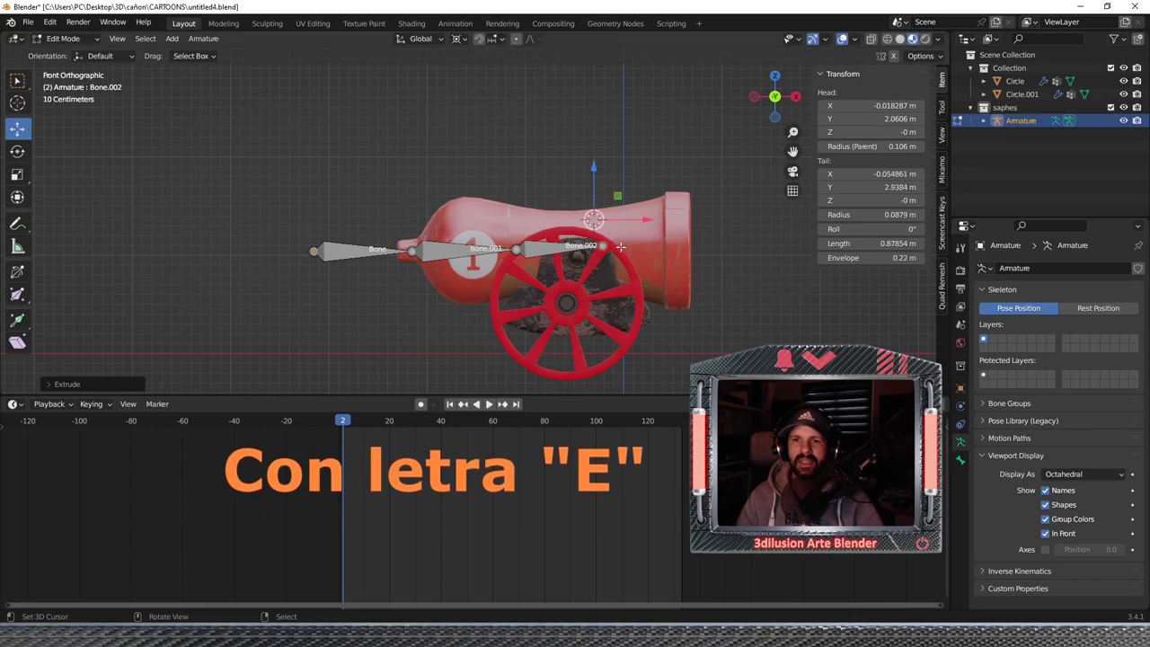
key("e")
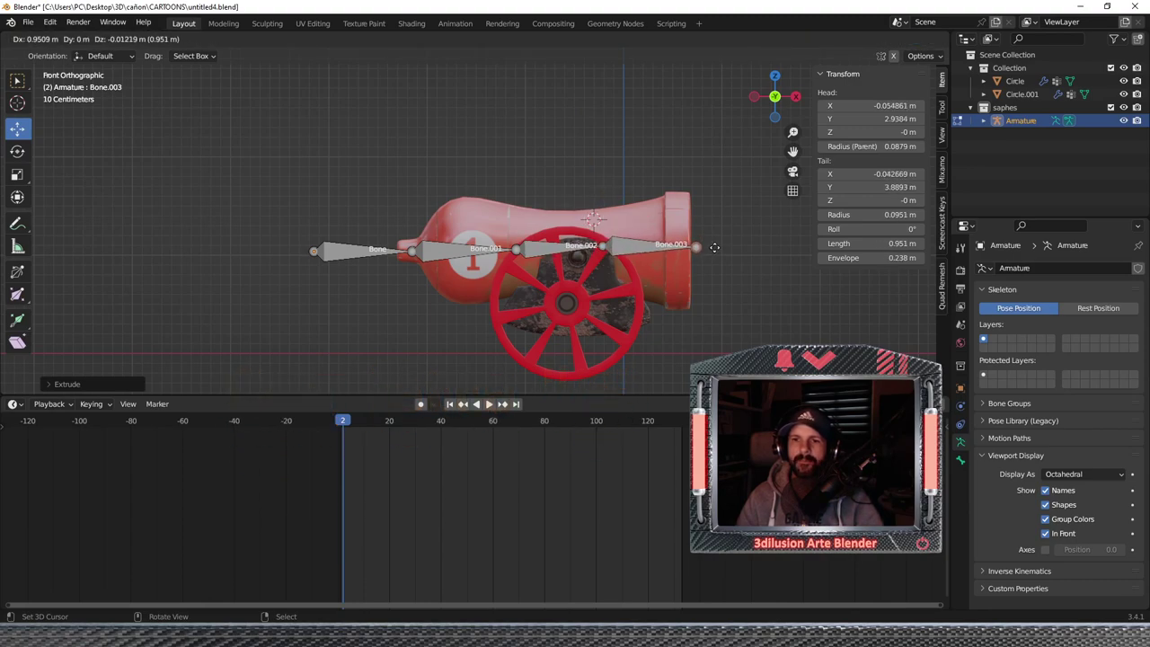
left_click(711, 244)
Duplicate Bone.003 as Bone.004 and place the copy near the wheel hub.
scroll(684, 272, "down", 1)
middle_click_drag(684, 272, 698, 313)
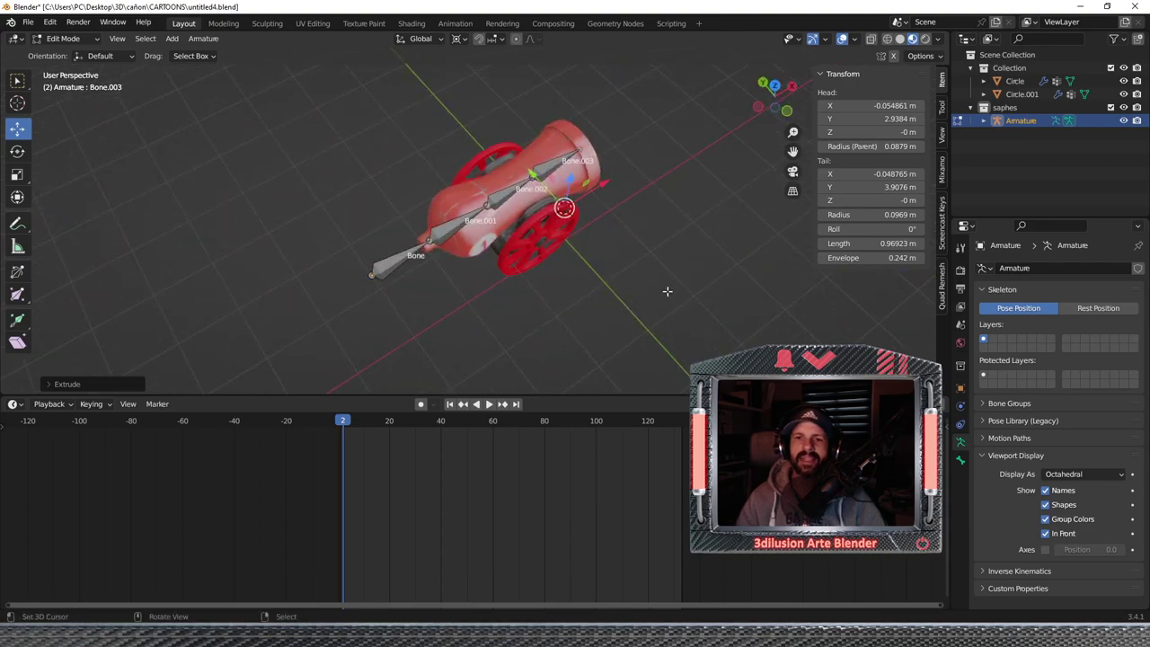
middle_click_drag(657, 312, 682, 269)
middle_click_drag(539, 215, 552, 191)
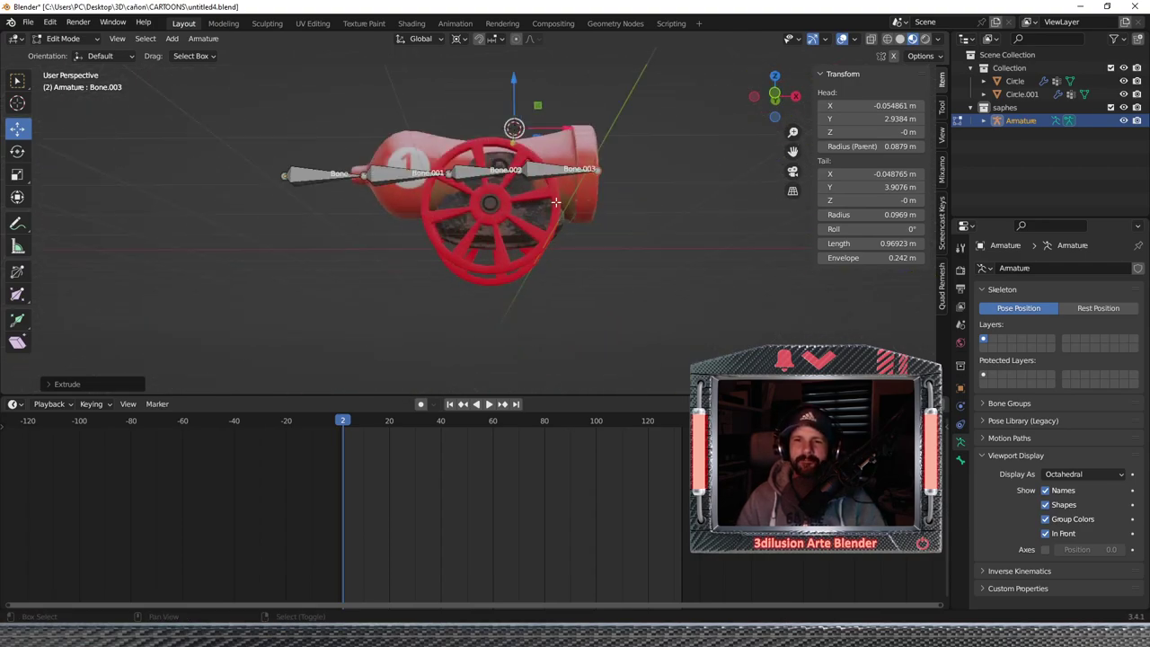
scroll(552, 191, "up", 3)
left_click(557, 161)
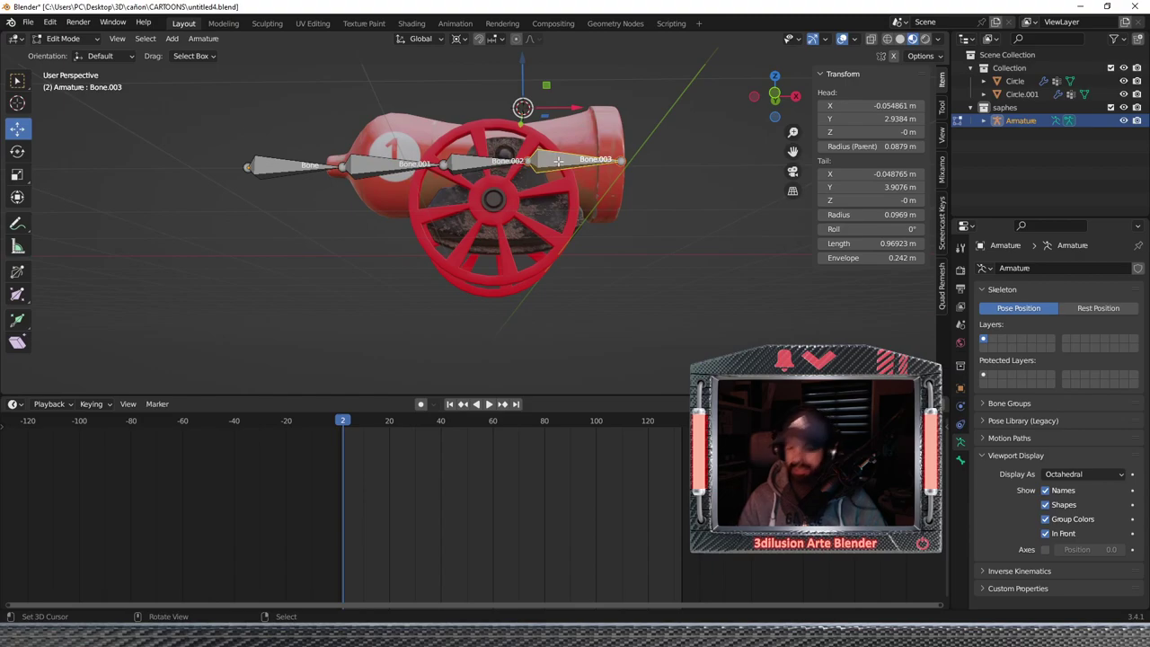
key("KP_1")
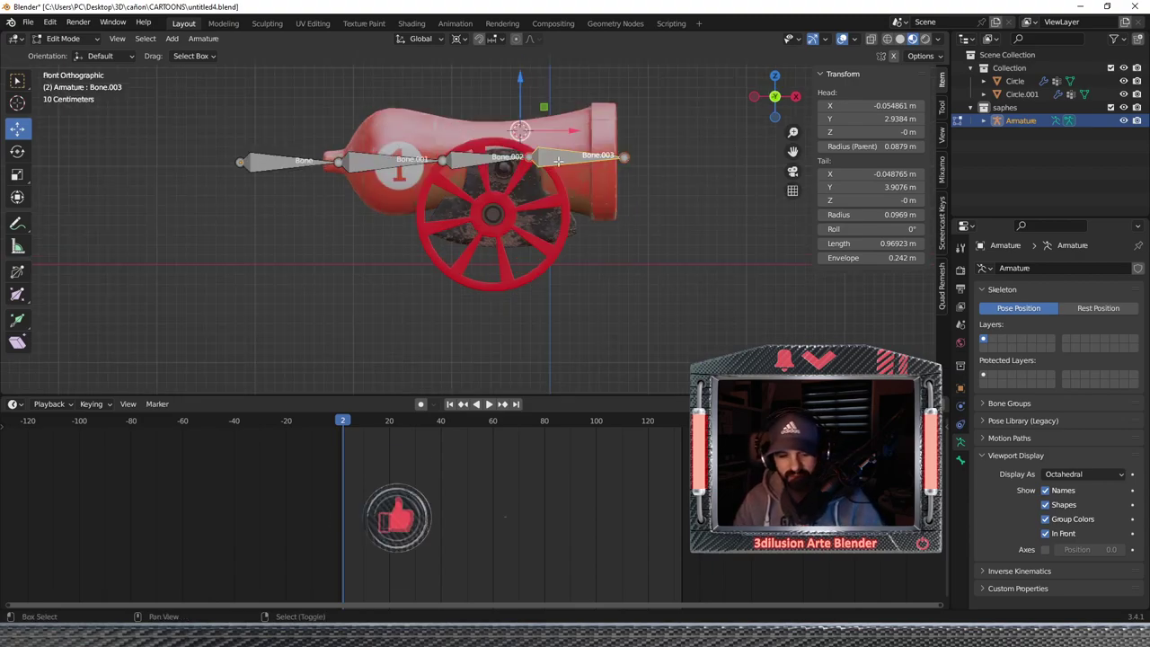
key("shift+d")
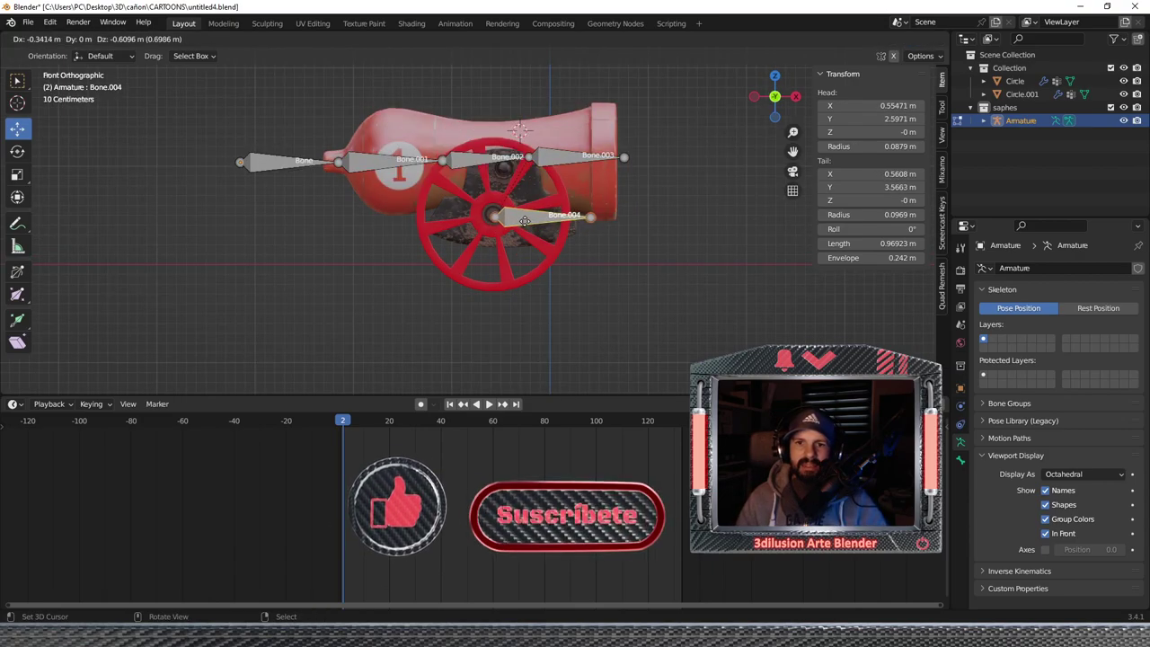
left_click(524, 218)
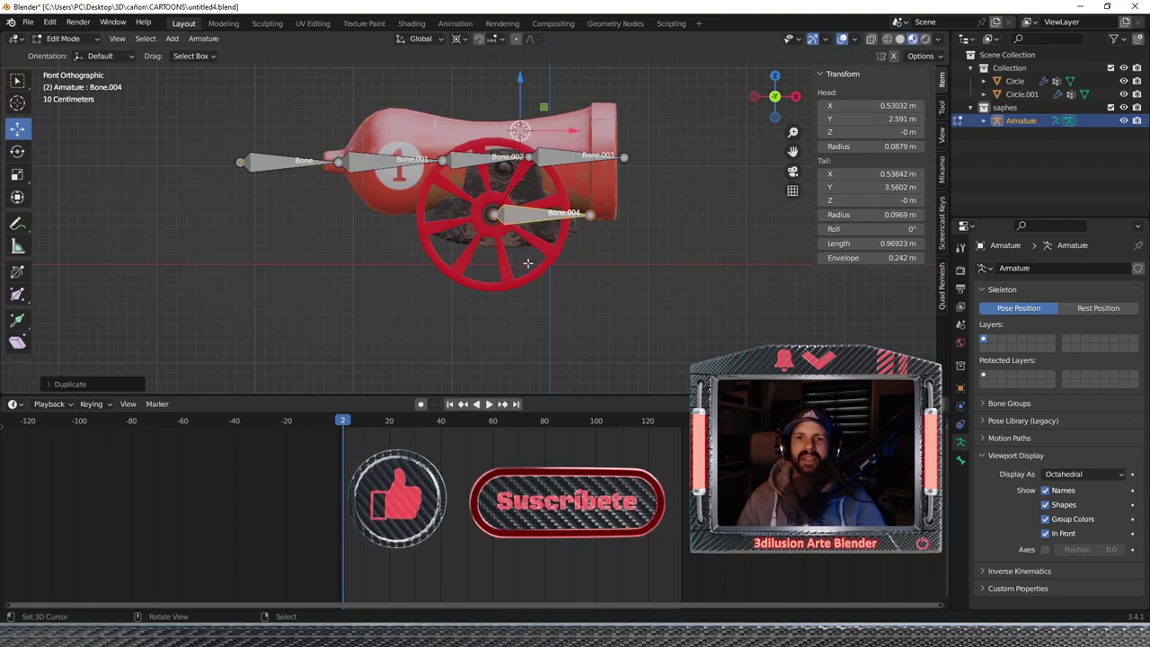
scroll(526, 242, "up", 1)
scroll(528, 268, "up", 2)
scroll(528, 268, "up", 3)
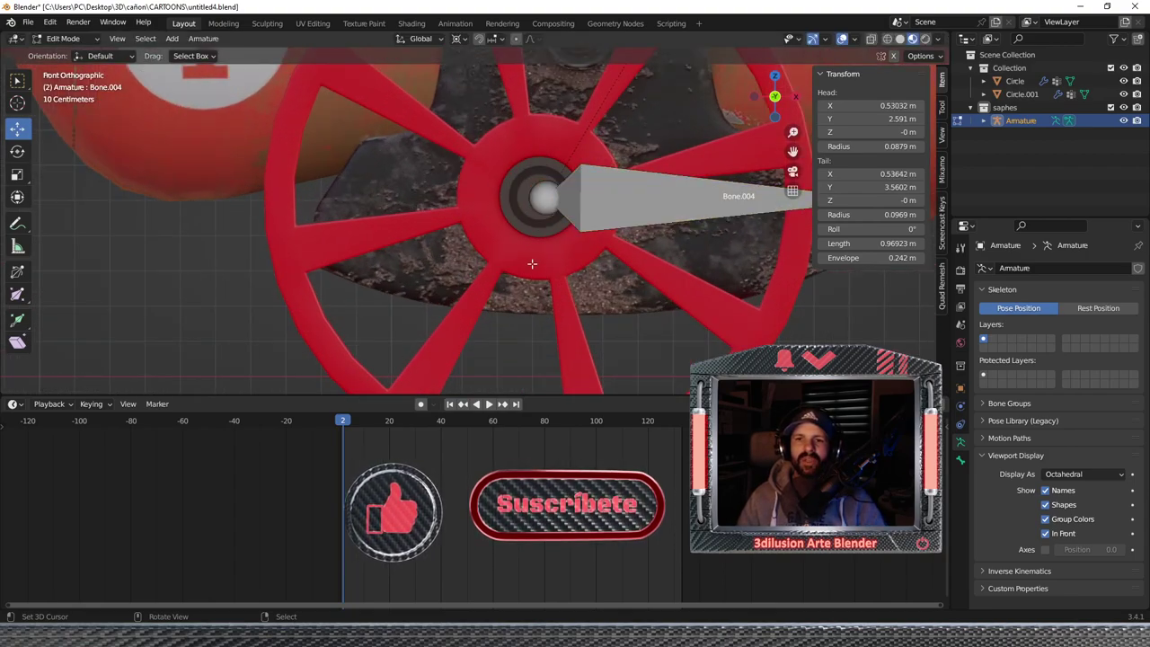
In the isolated wheel mesh Circle, snap the 3D cursor to the selected hub.
key("Tab")
left_click(532, 263)
key("Tab")
scroll(532, 264, "down", 2)
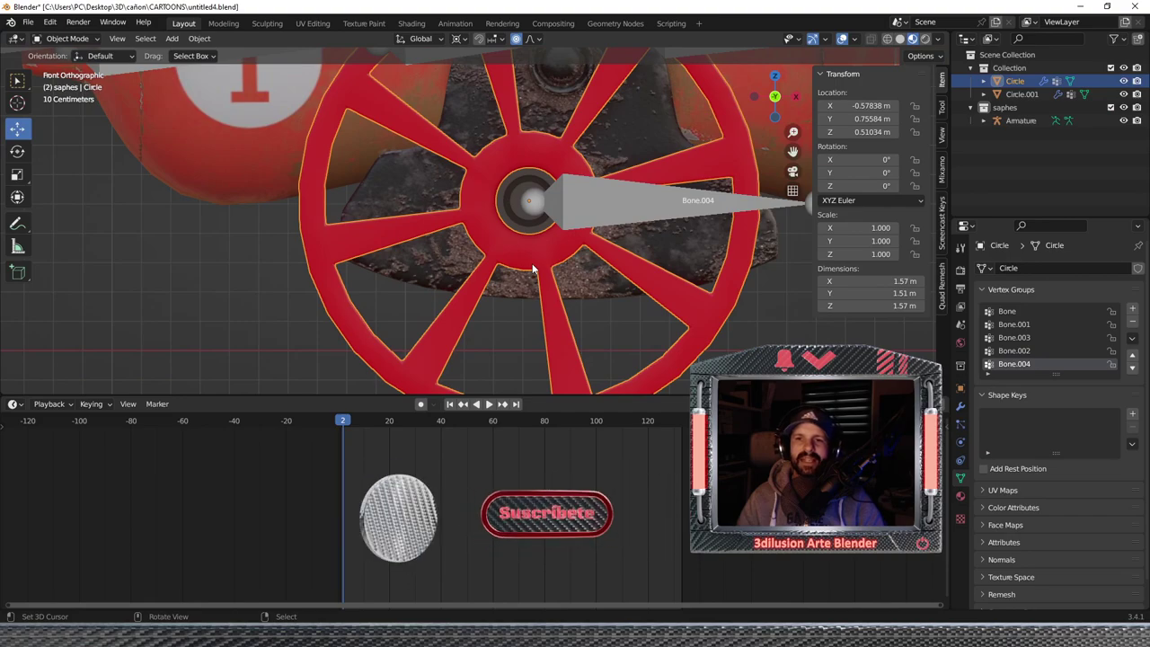
middle_click_drag(532, 264, 641, 277)
key("slash")
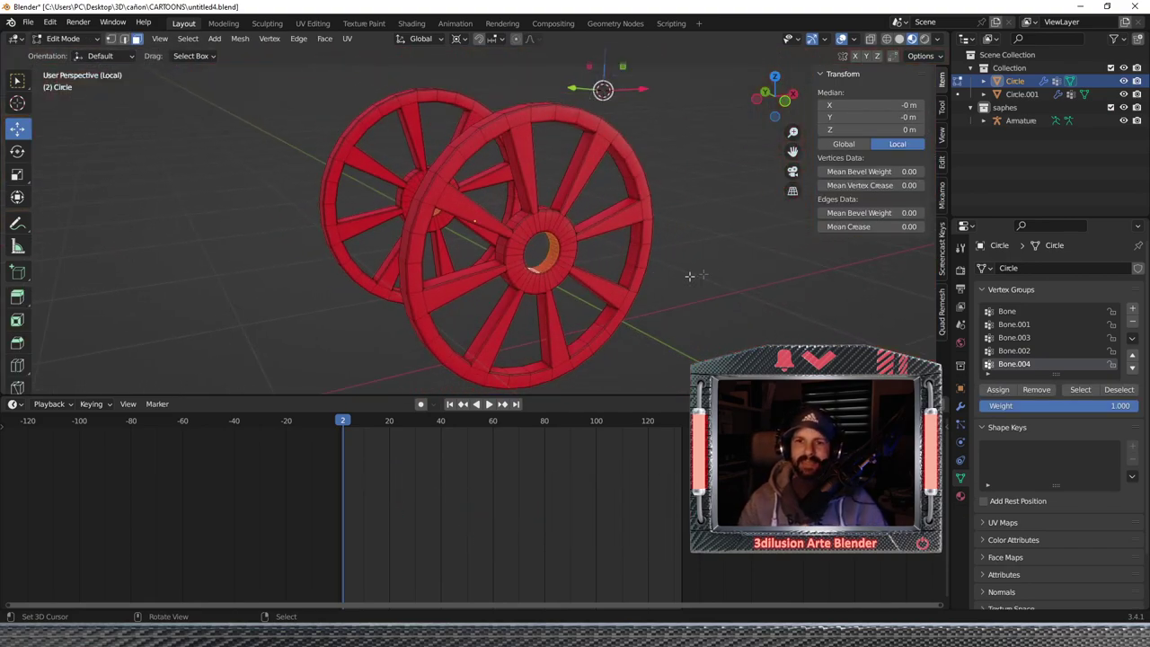
scroll(580, 249, "up", 3)
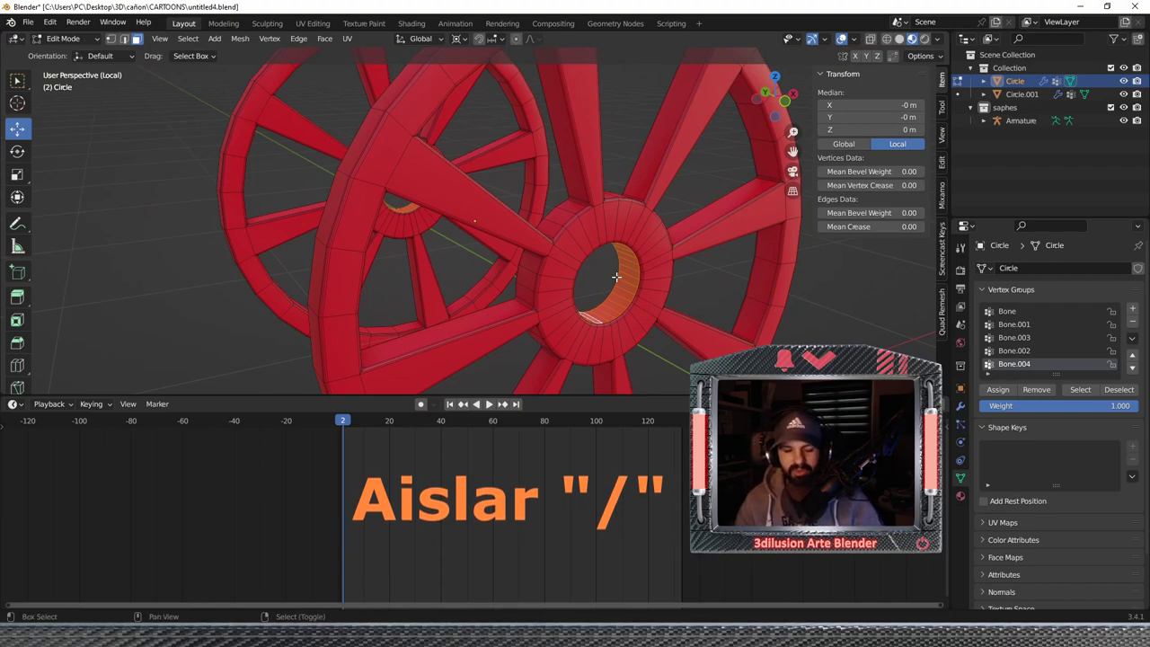
key("shift+s")
left_click(585, 309)
scroll(588, 288, "down", 3)
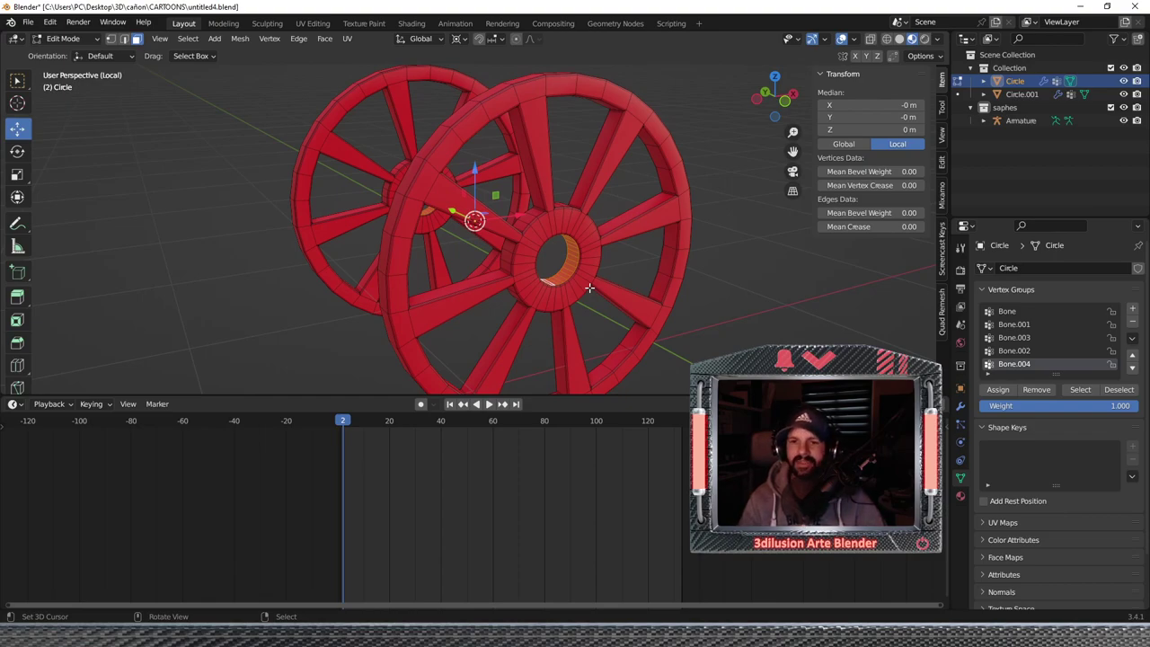
key("KP_Divide")
scroll(603, 269, "down", 1)
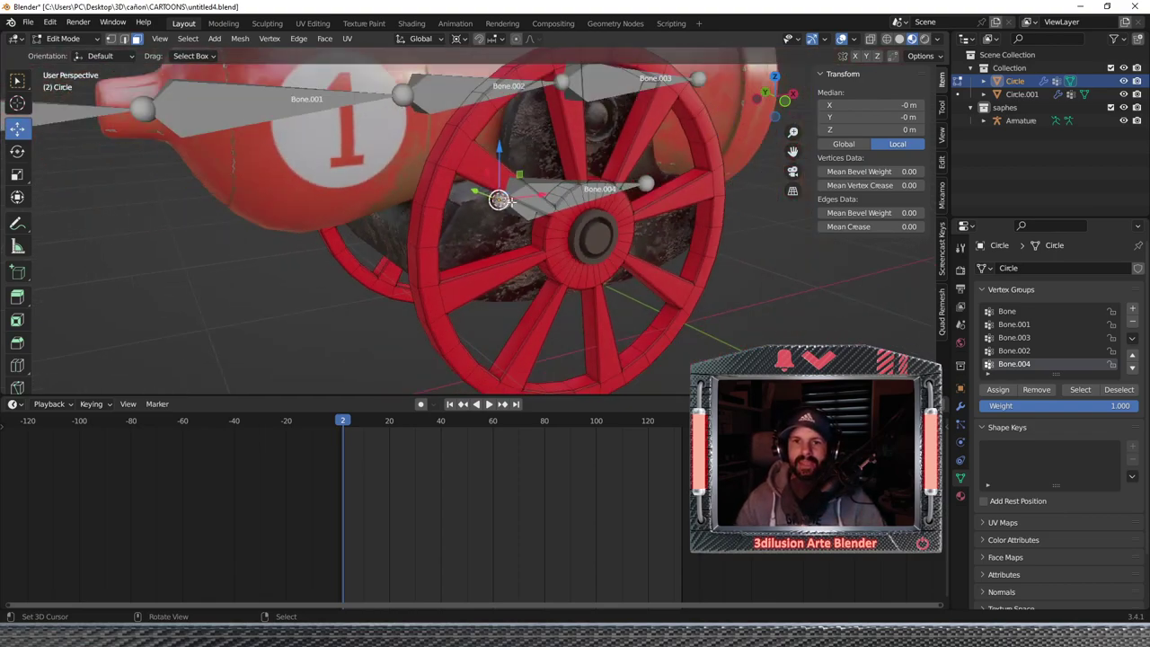
Select part of the wheel hub, then select Bone.004's head in armature Edit Mode.
key("alt+a")
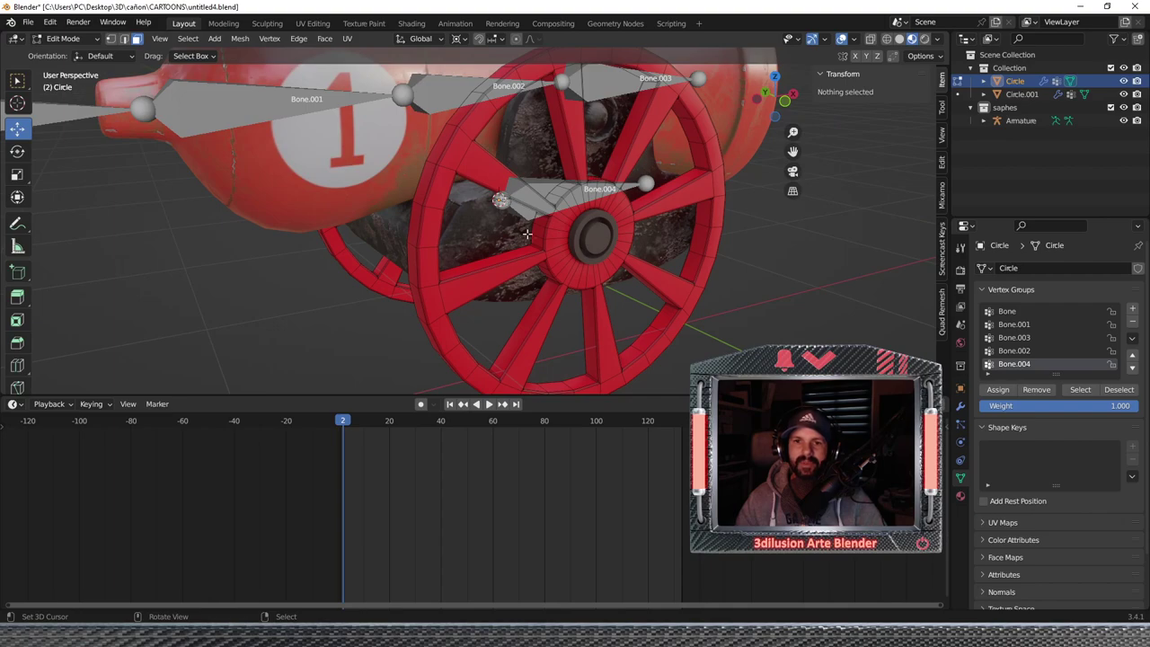
middle_click_drag(522, 228, 519, 212)
left_click(517, 206)
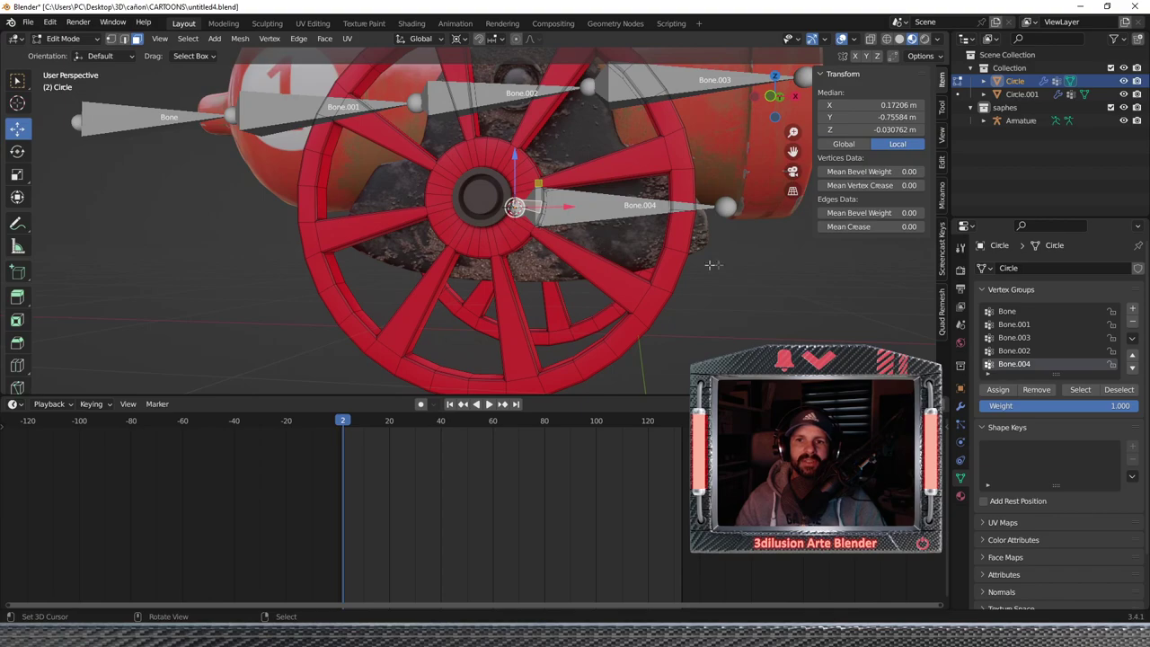
key("Tab")
left_click(605, 210)
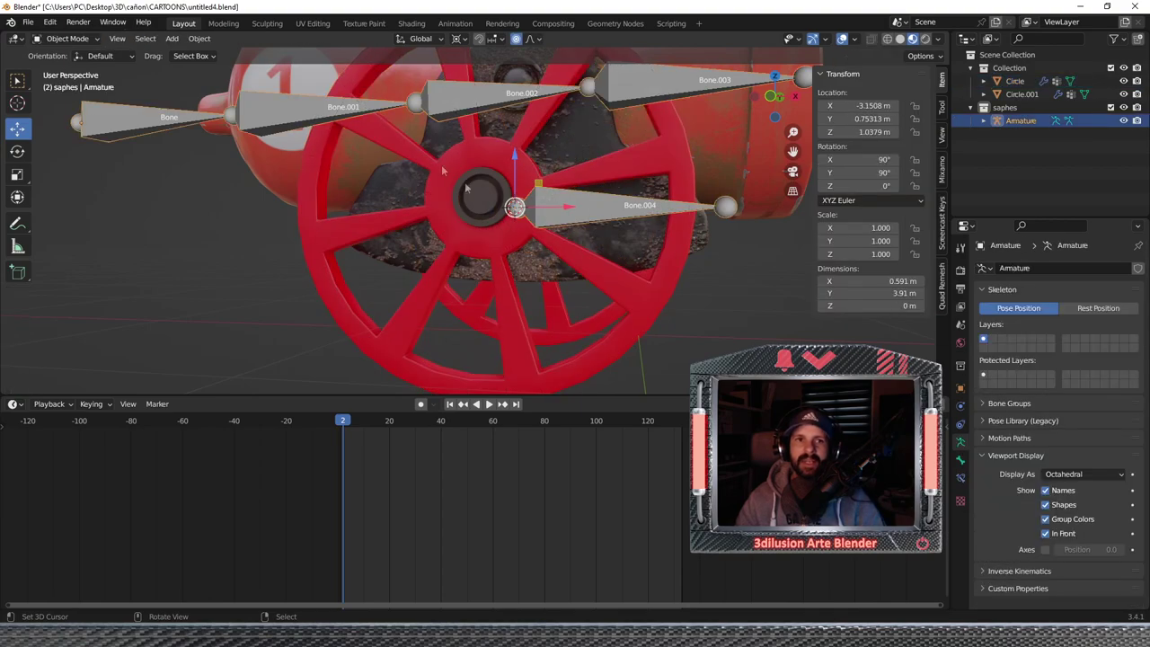
left_click(68, 38)
left_click(56, 60)
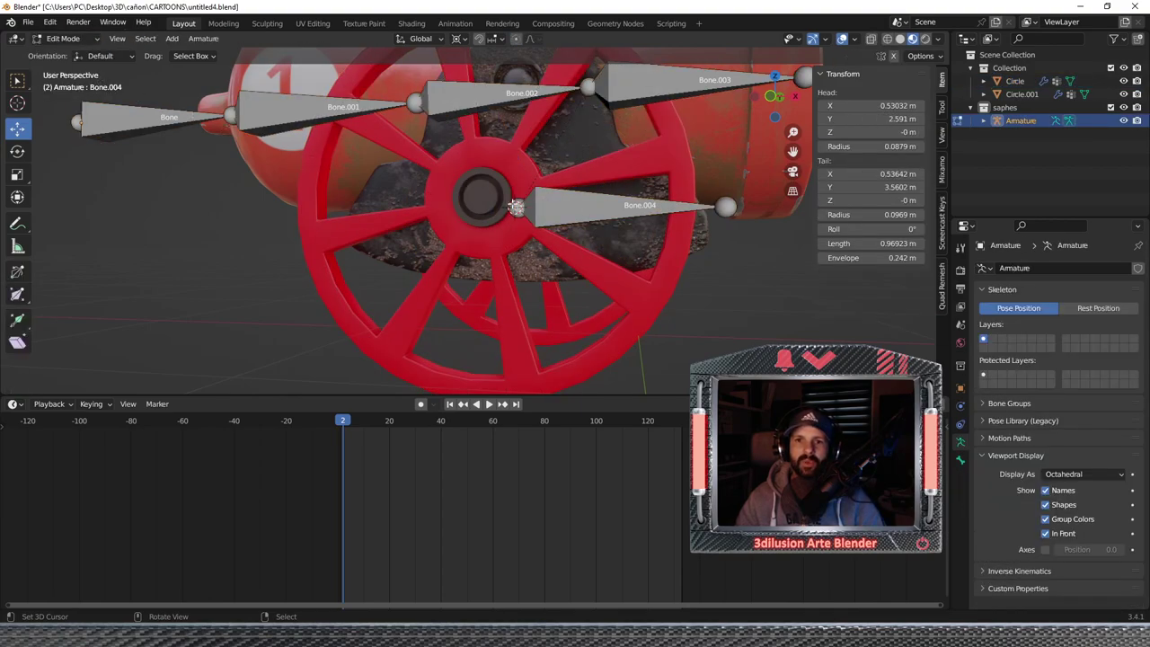
left_click(515, 207)
mouse_move(515, 207)
middle_mouse_down()
mouse_move(615, 206)
mouse_move(443, 136)
mouse_move(551, 228)
middle_mouse_up()
Isolate the armature with the wheel and select the edge loop around the hub.
key("Tab")
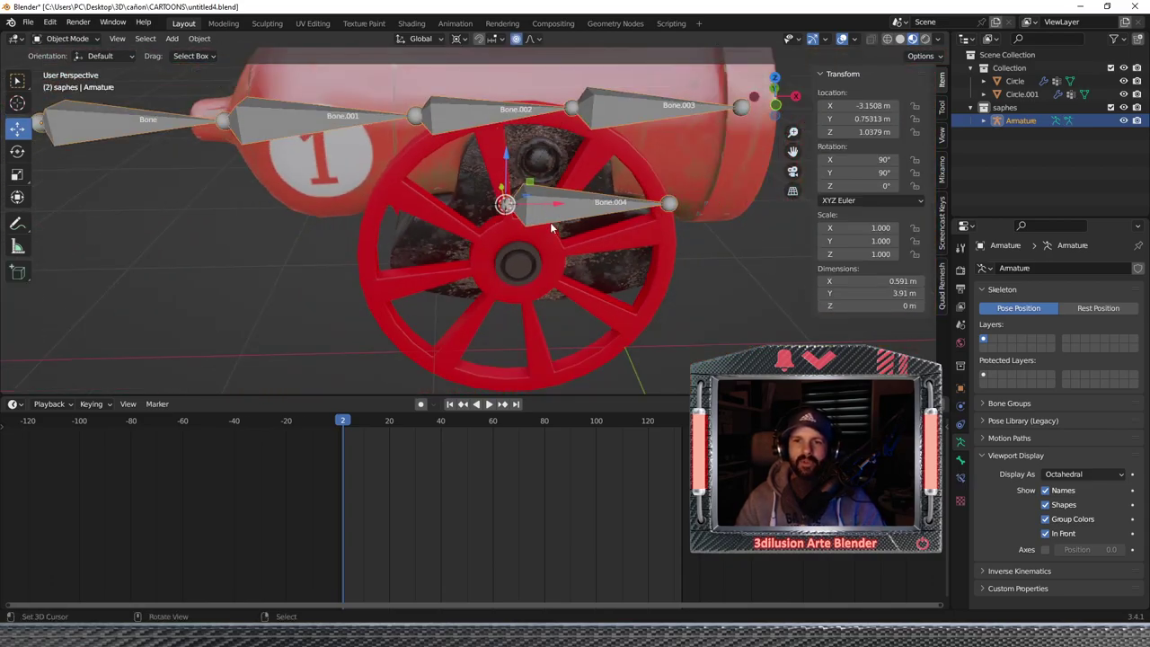
left_click(548, 232)
key("Tab")
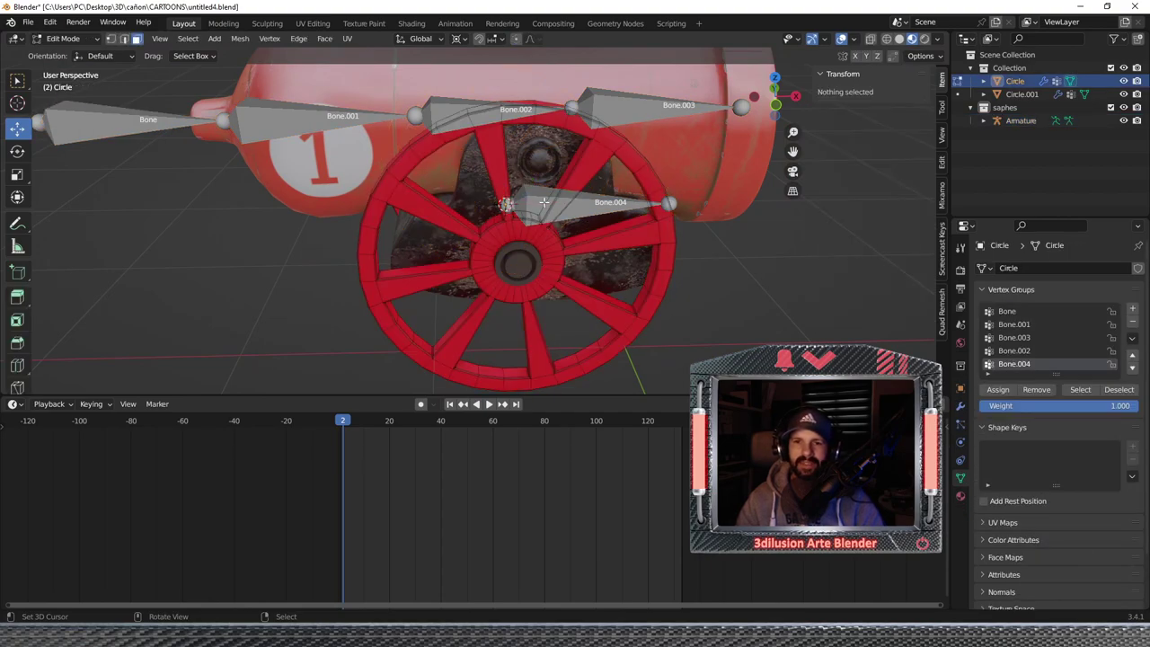
key("Tab")
left_click(578, 200)
left_click(562, 254, "shift")
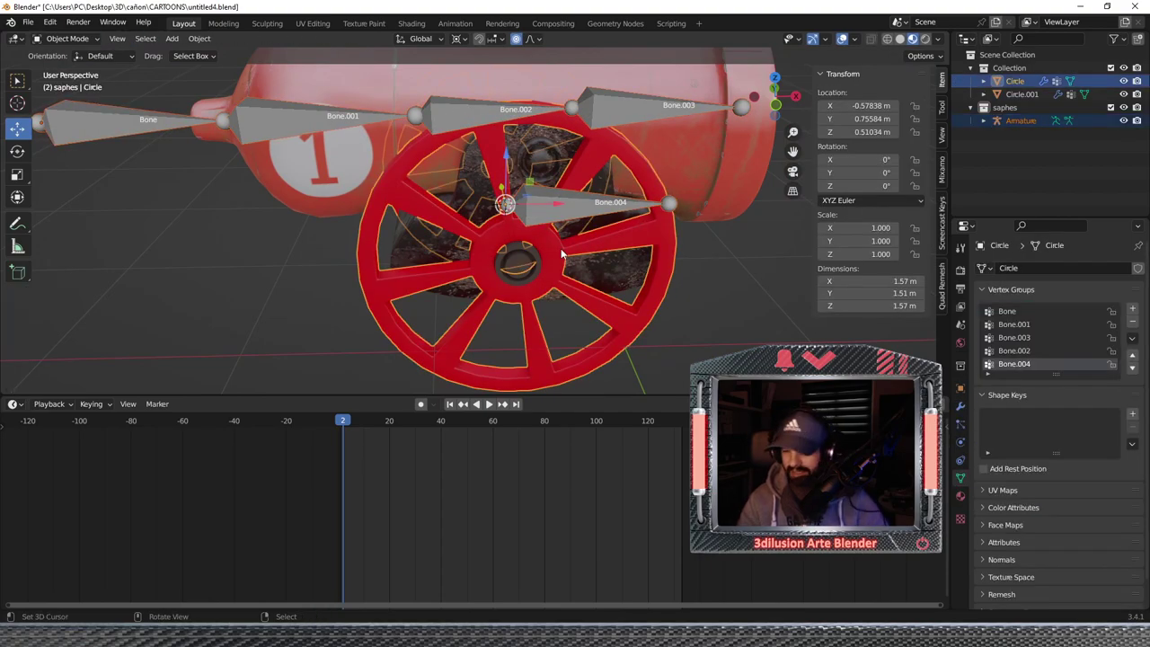
key("KP_Divide")
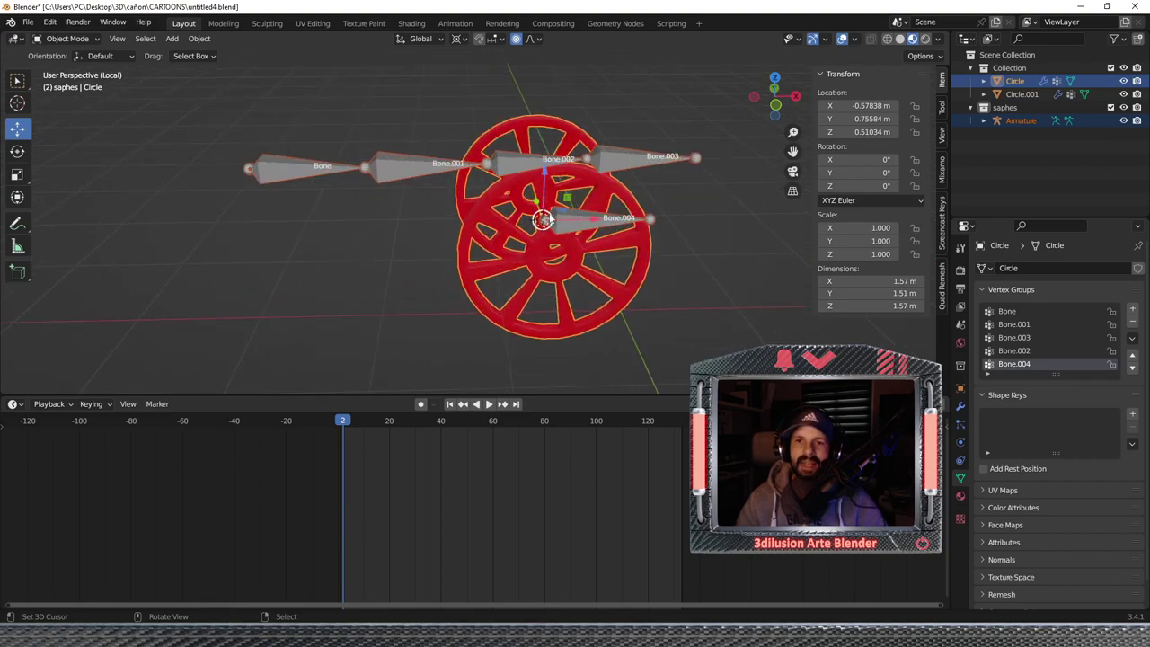
middle_click_drag(554, 261, 570, 235)
key("Tab")
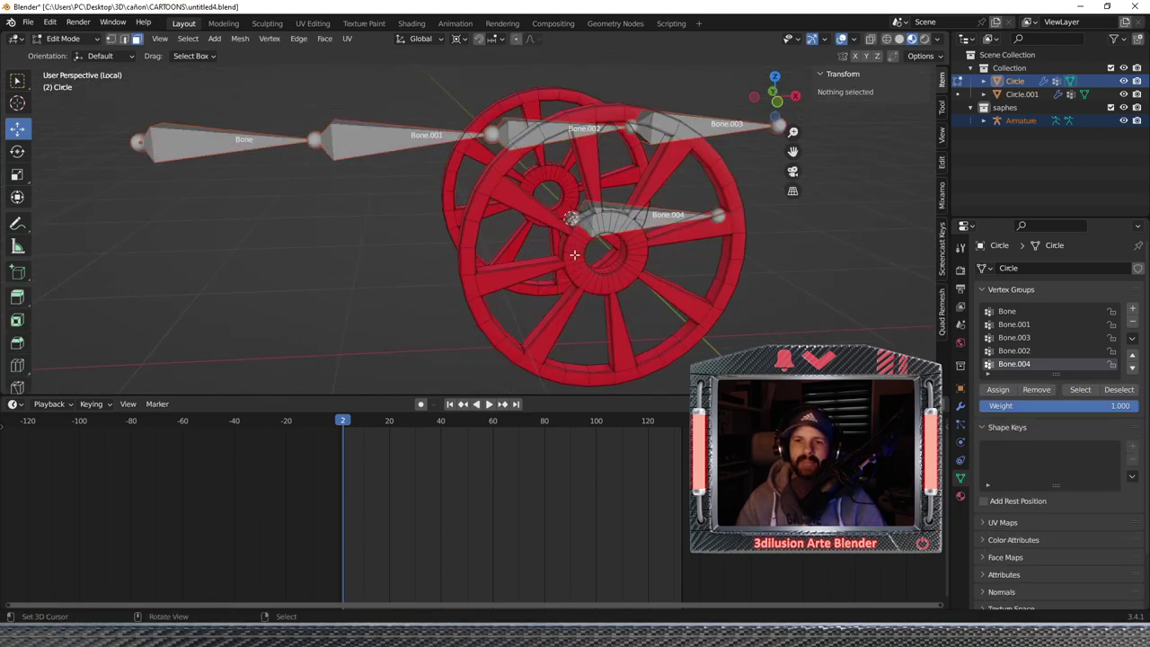
scroll(628, 252, "up", 4)
left_click(692, 266, "alt")
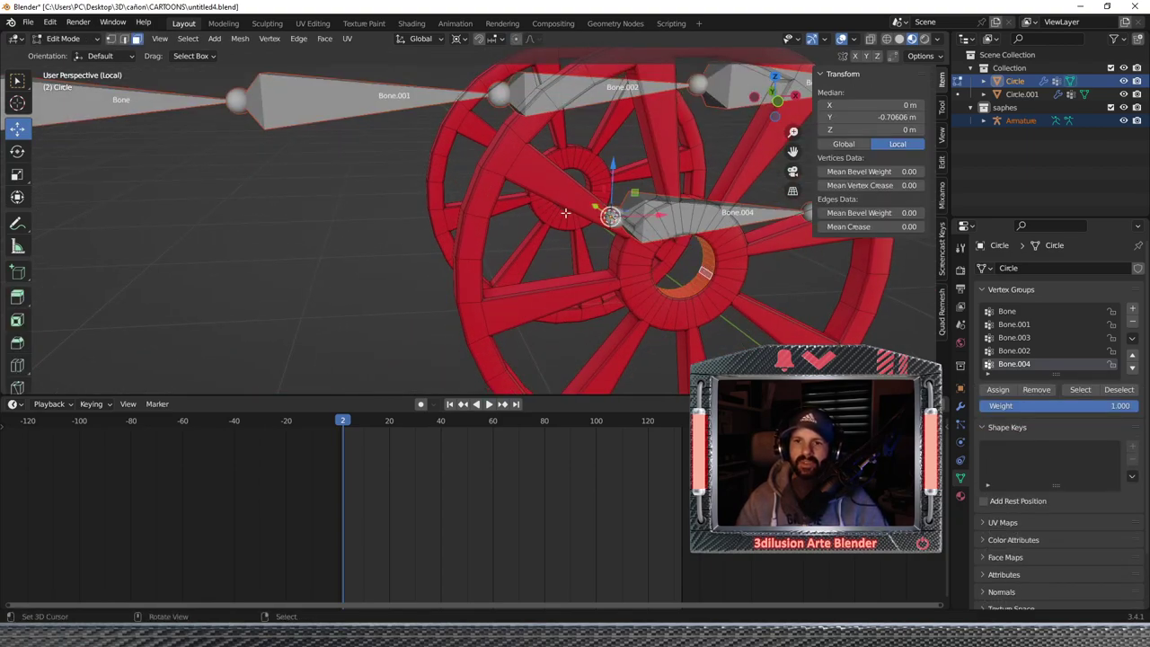
middle_click_drag(692, 266, 543, 193)
left_click(380, 151, "alt")
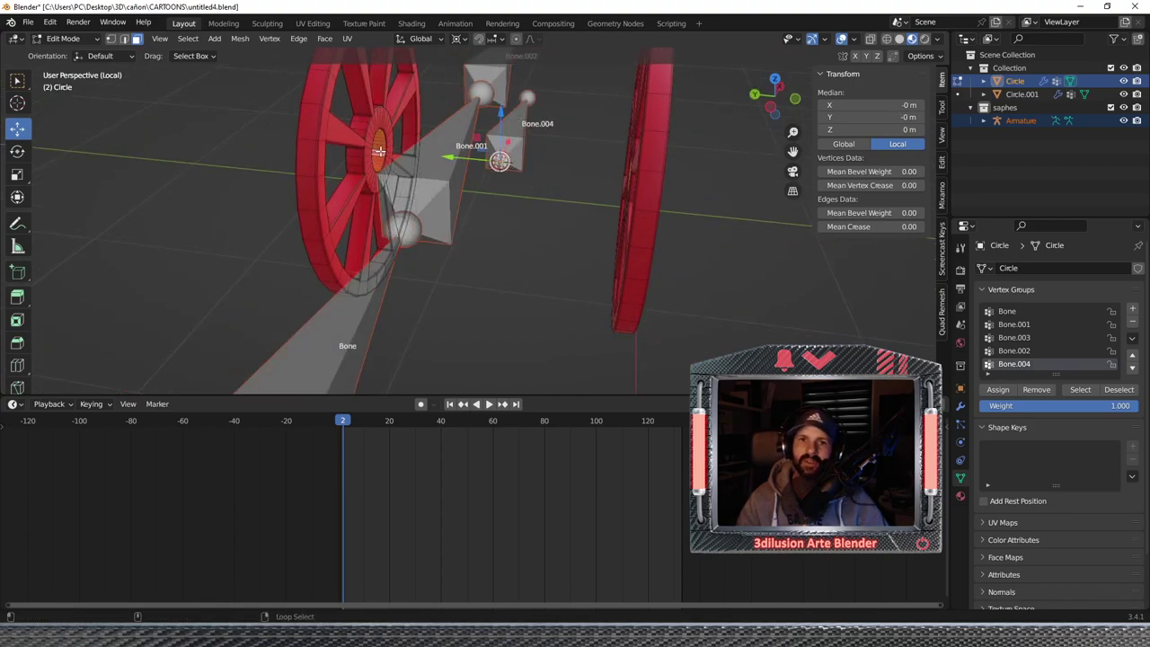
Set the pivot point to the 3D Cursor and check Bone.004's head at the hub from the front.
key("shift+s")
key("Escape")
middle_click_drag(589, 205, 484, 186)
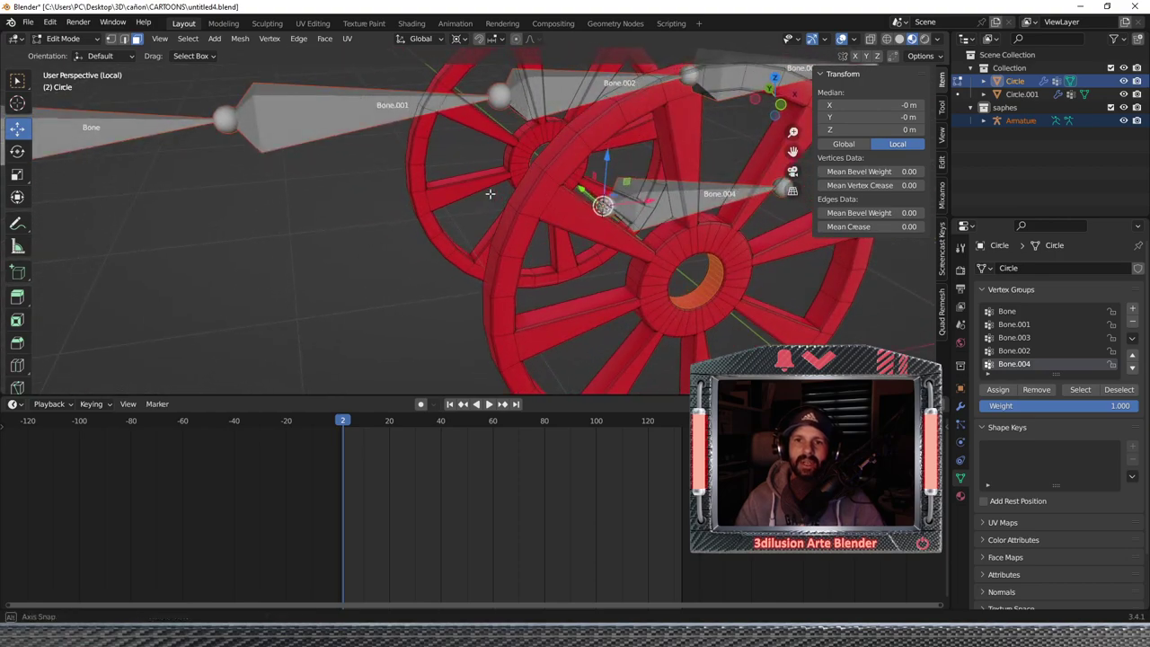
left_click(477, 67)
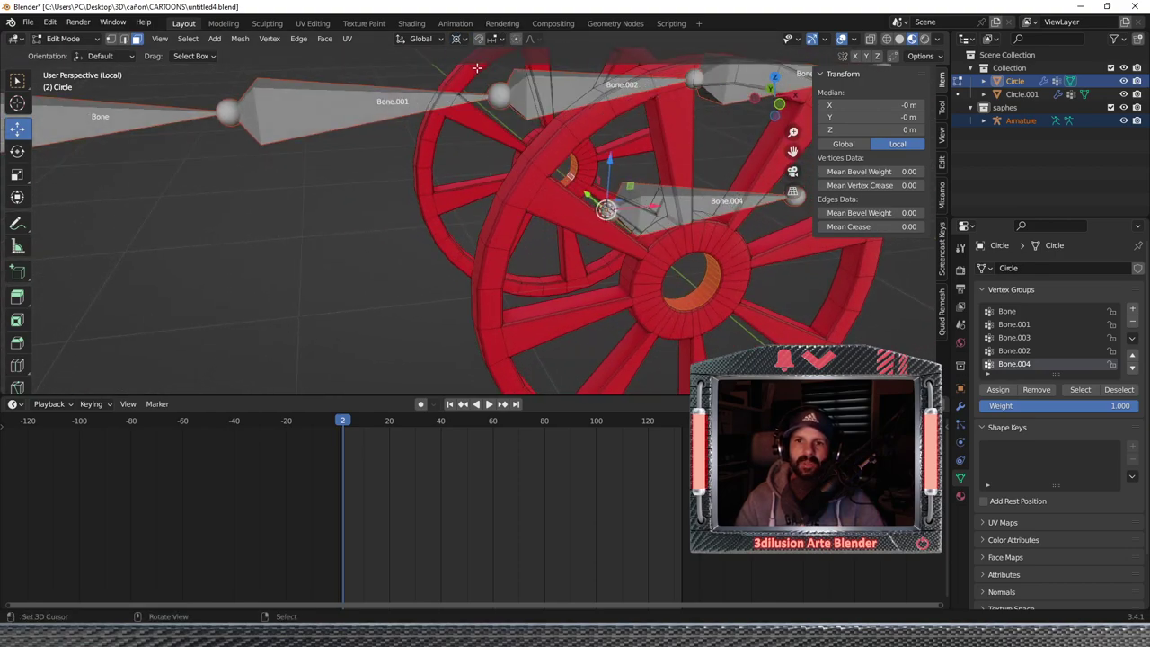
middle_click_drag(471, 189, 555, 189)
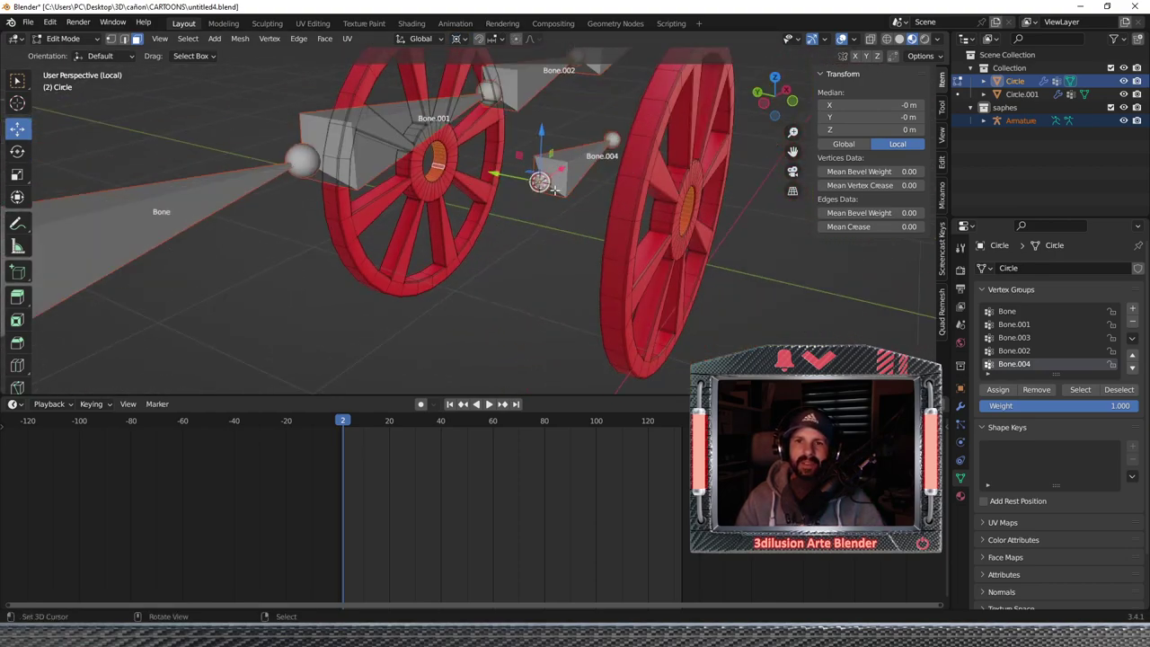
scroll(554, 189, "down", 4)
middle_click_drag(554, 189, 507, 177)
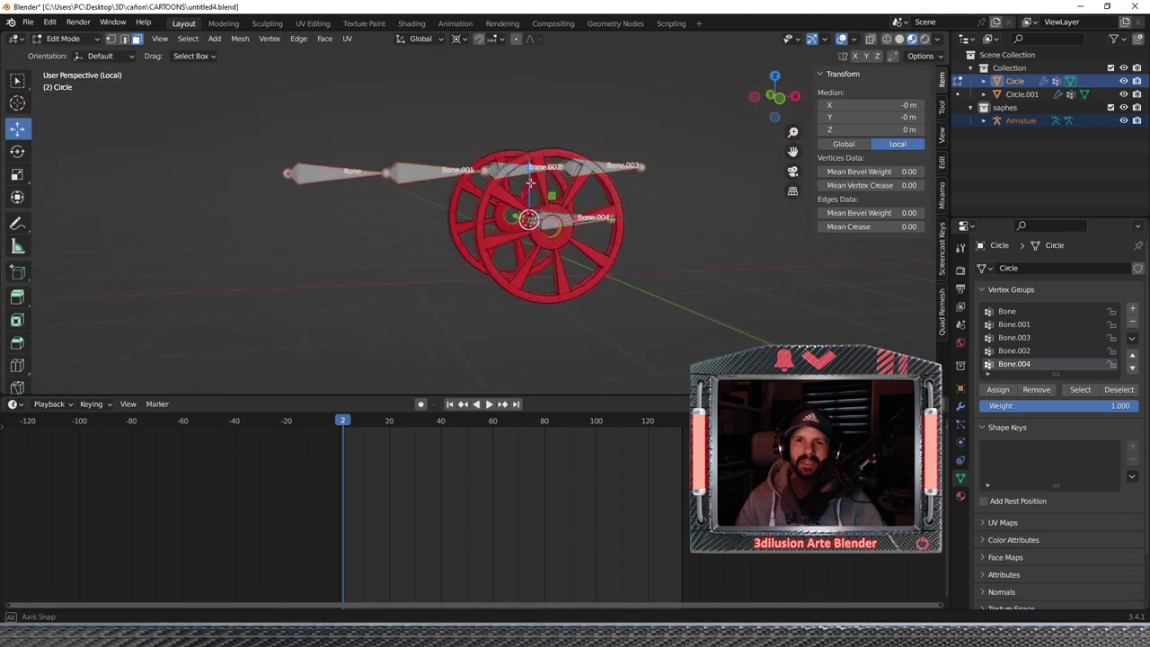
key("KP_1")
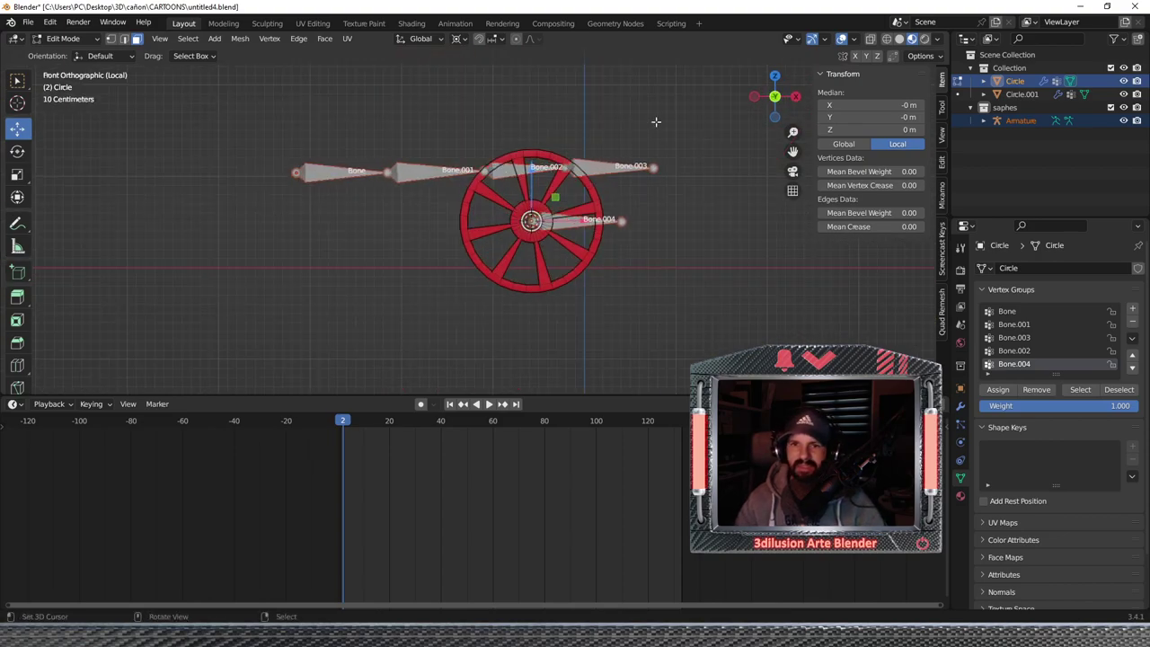
scroll(655, 118, "up", 2)
scroll(659, 121, "up", 3)
scroll(659, 122, "down", 5)
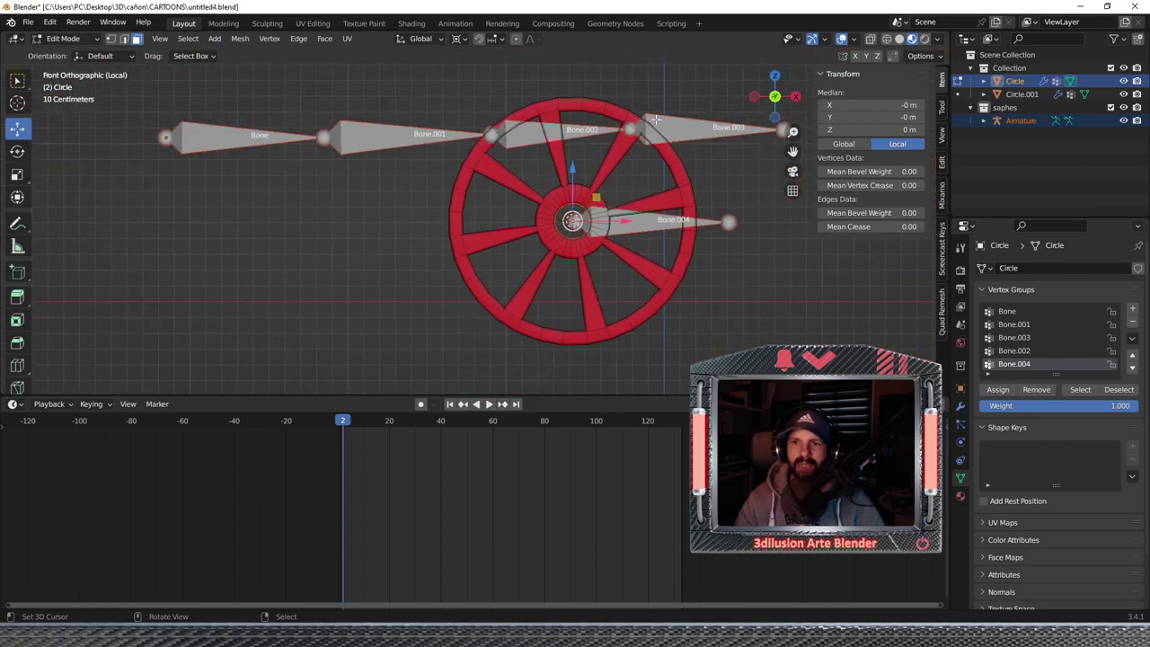
scroll(600, 219, "down", 1)
key("Tab")
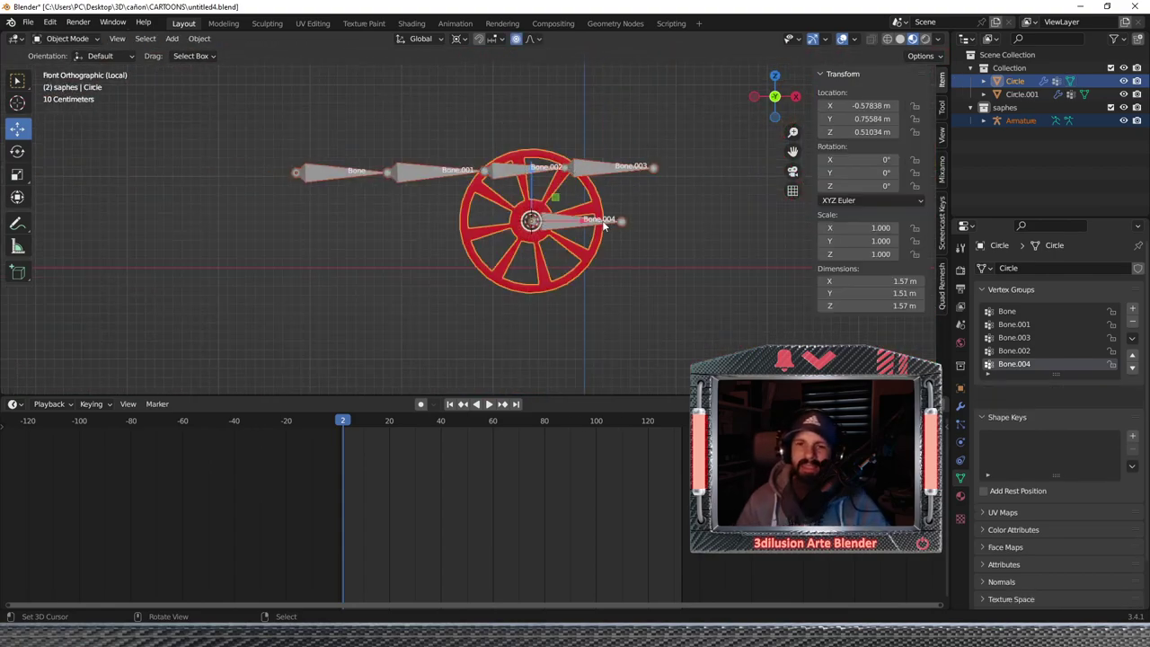
key("KP_Divide")
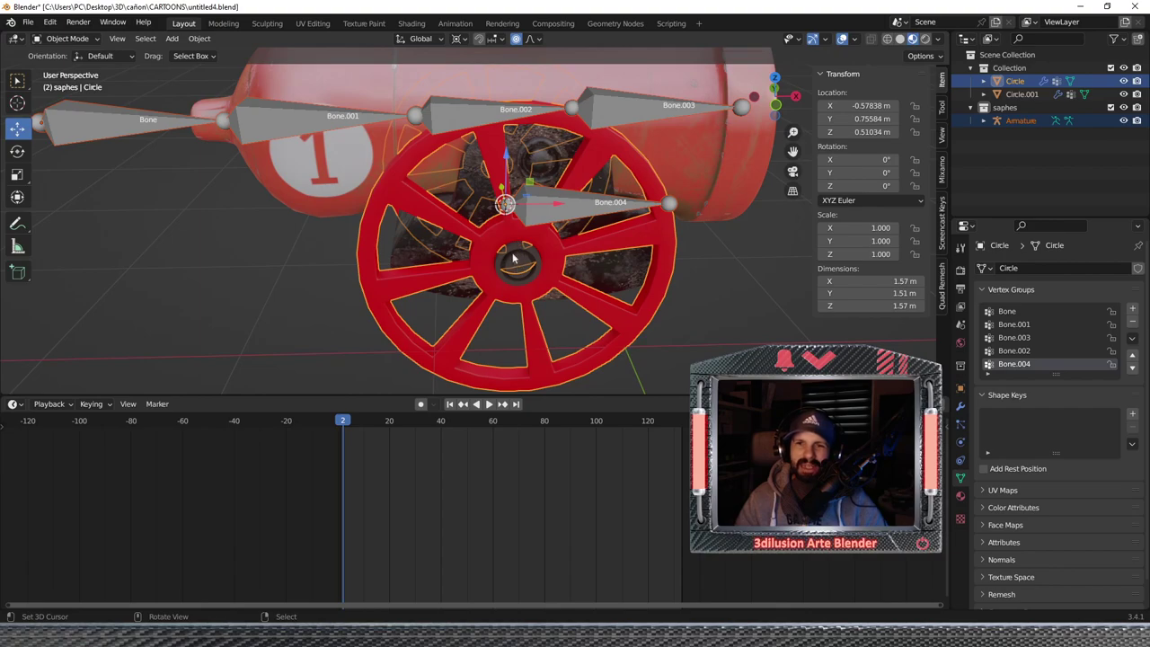
Orbit around the cannon and wheels, switch to Front Orthographic, and select the armature.
middle_click_drag(513, 258, 589, 218)
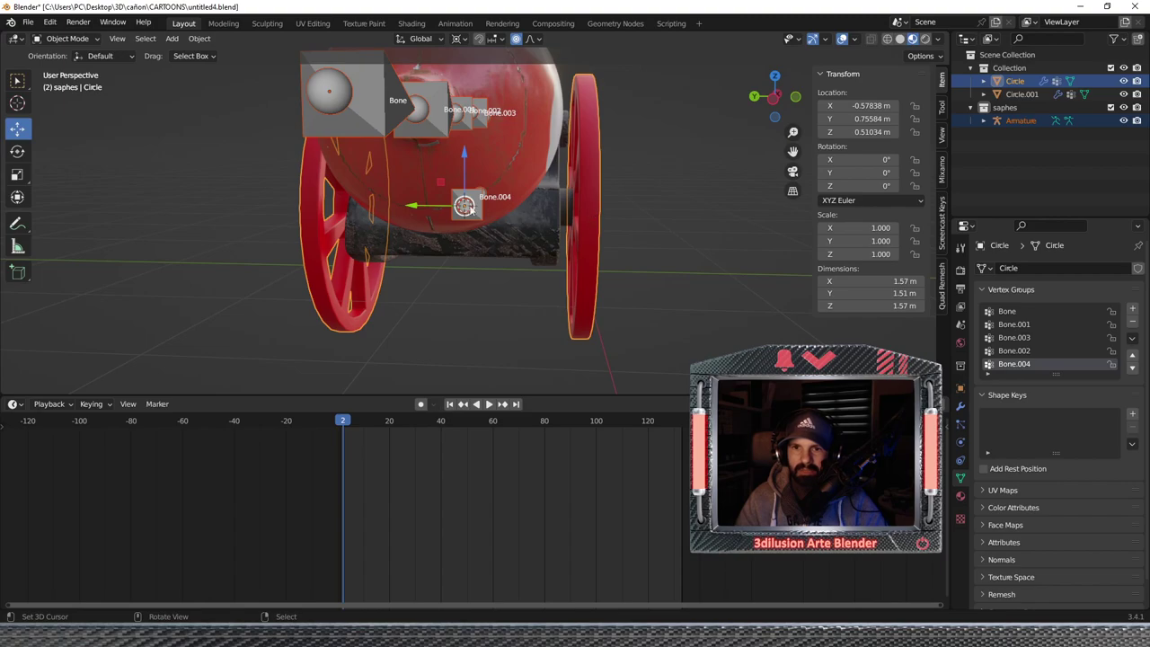
middle_click_drag(743, 233, 374, 269)
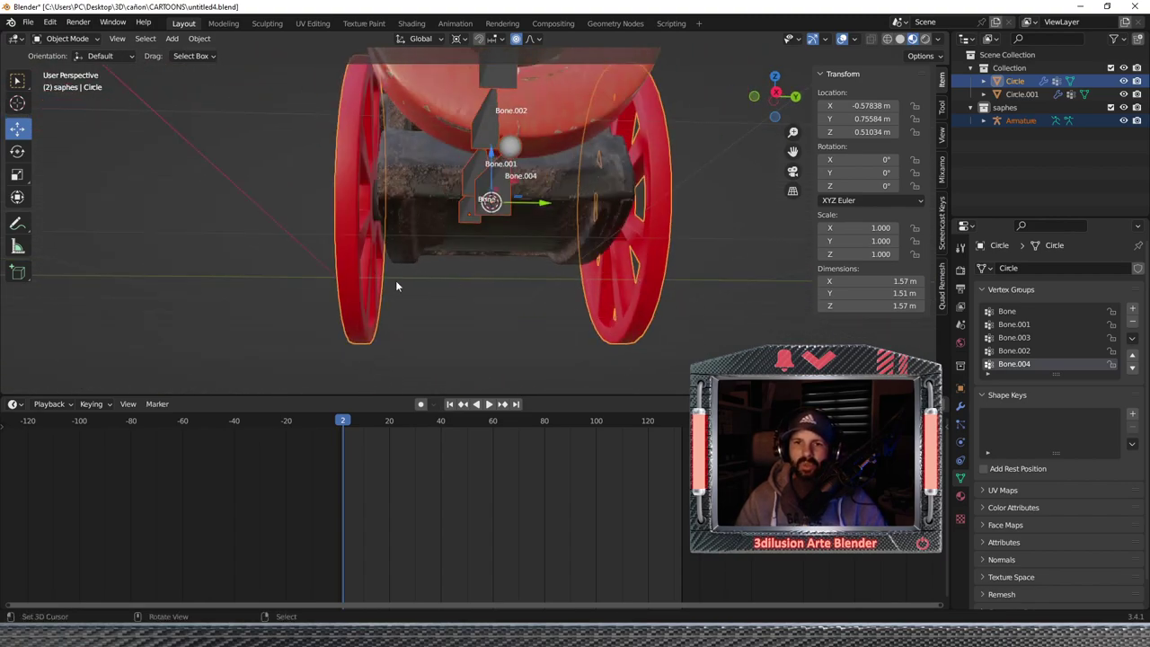
middle_click_drag(408, 249, 479, 236)
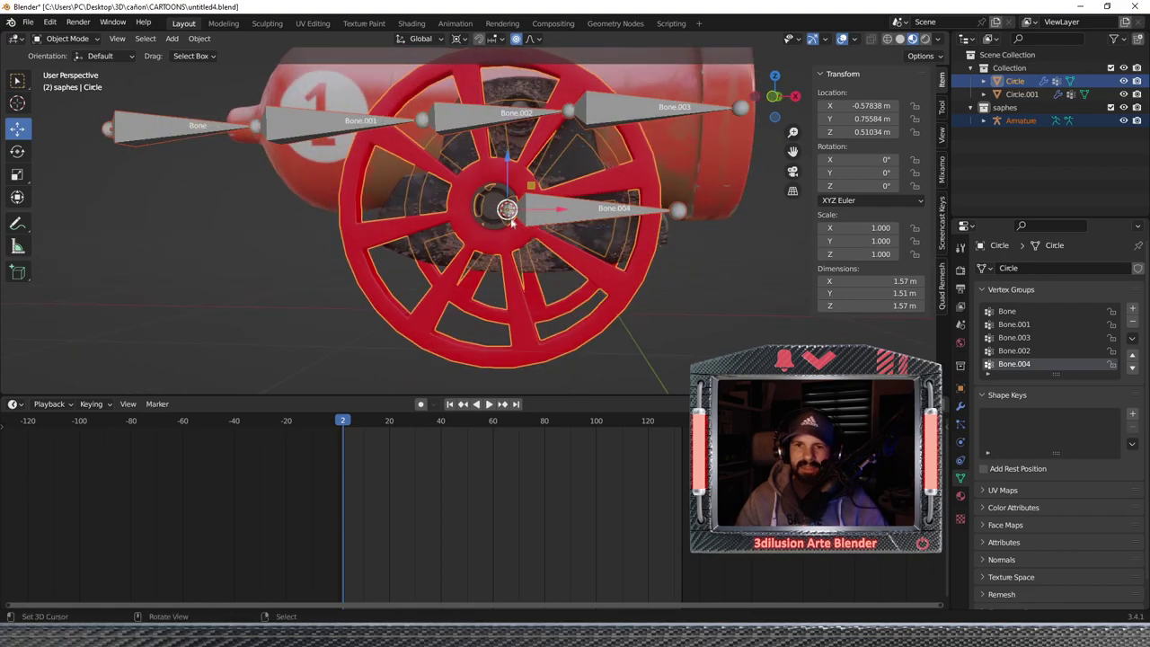
scroll(547, 230, "down", 5)
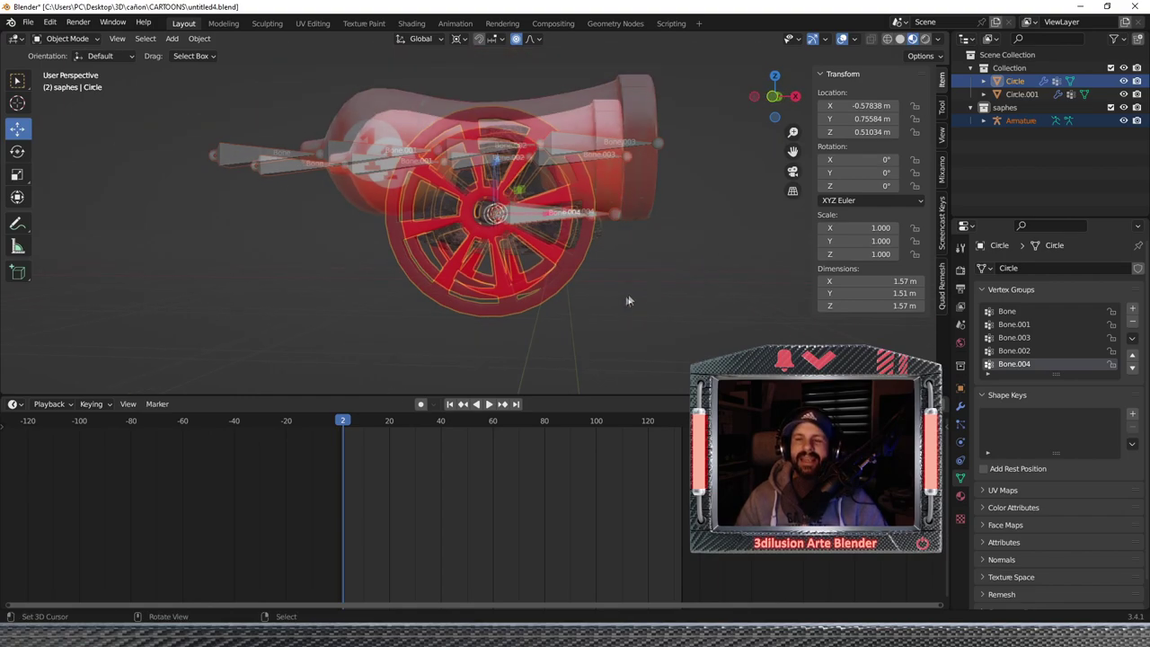
mouse_move(559, 247)
middle_mouse_down()
mouse_move(643, 268)
mouse_move(646, 224)
middle_mouse_up()
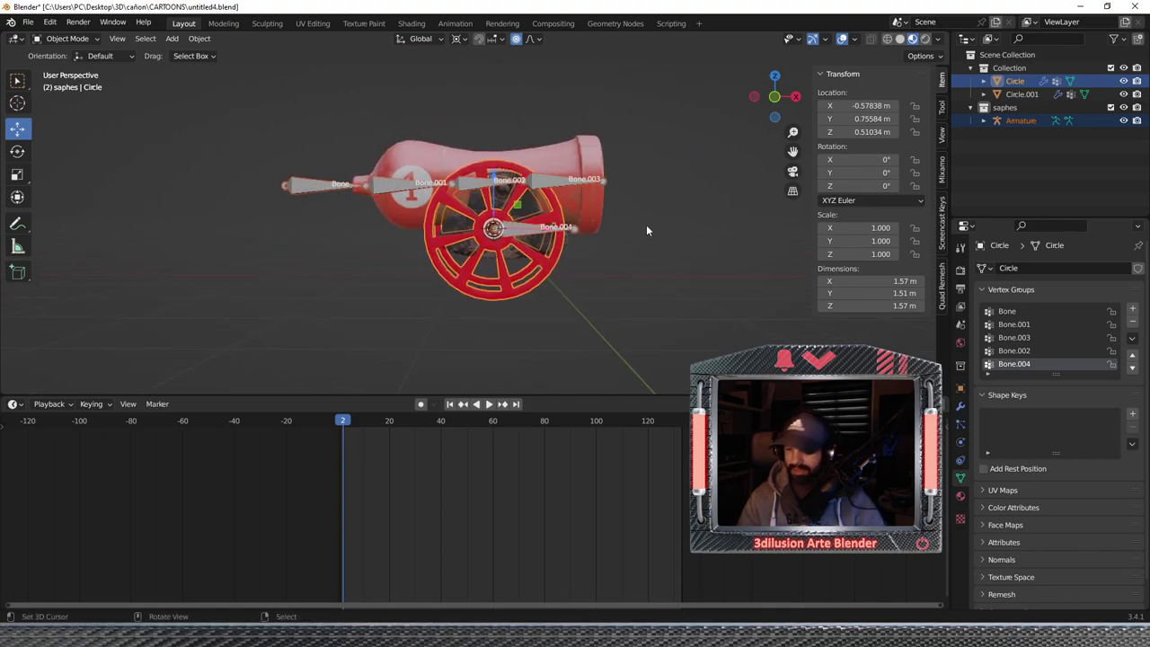
key("KP_1")
left_click(545, 230)
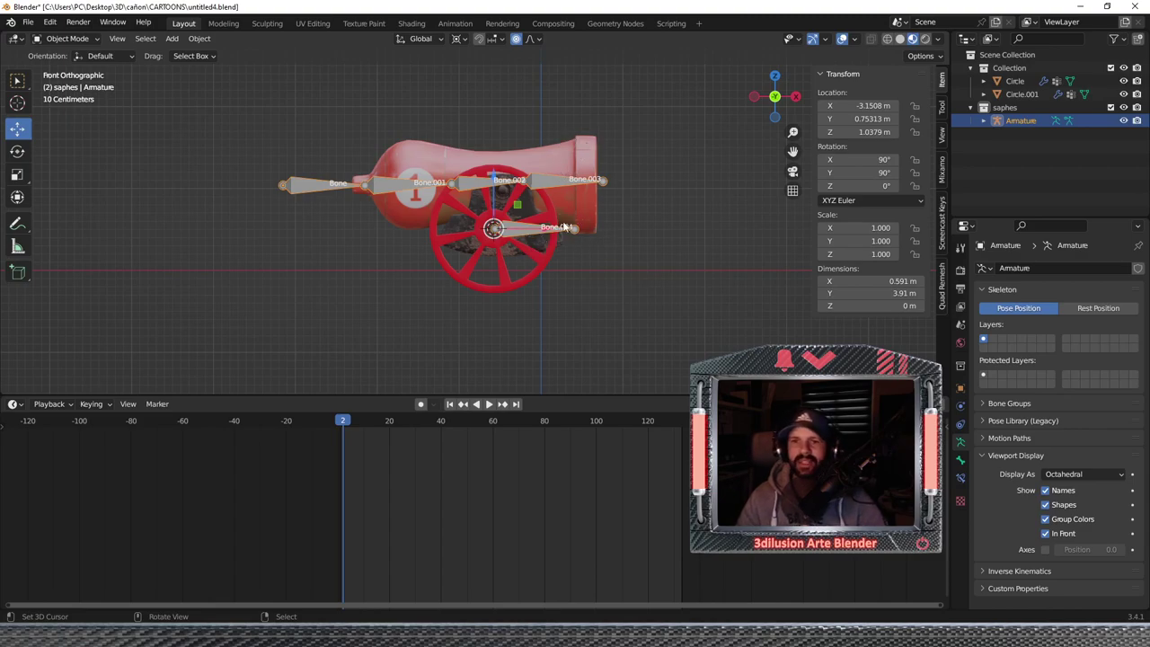
Select Circle.001 and Circle, then the Armature last, and parent both meshes to it with Ctrl+P.
left_click(568, 155, "shift")
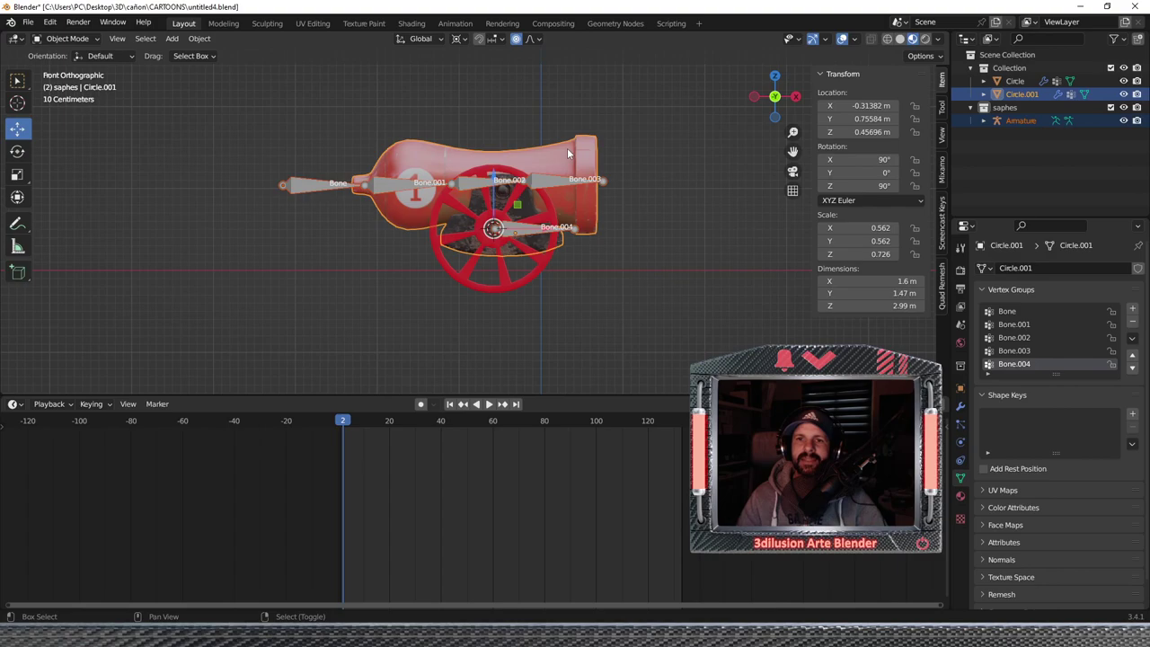
left_click(551, 215, "shift")
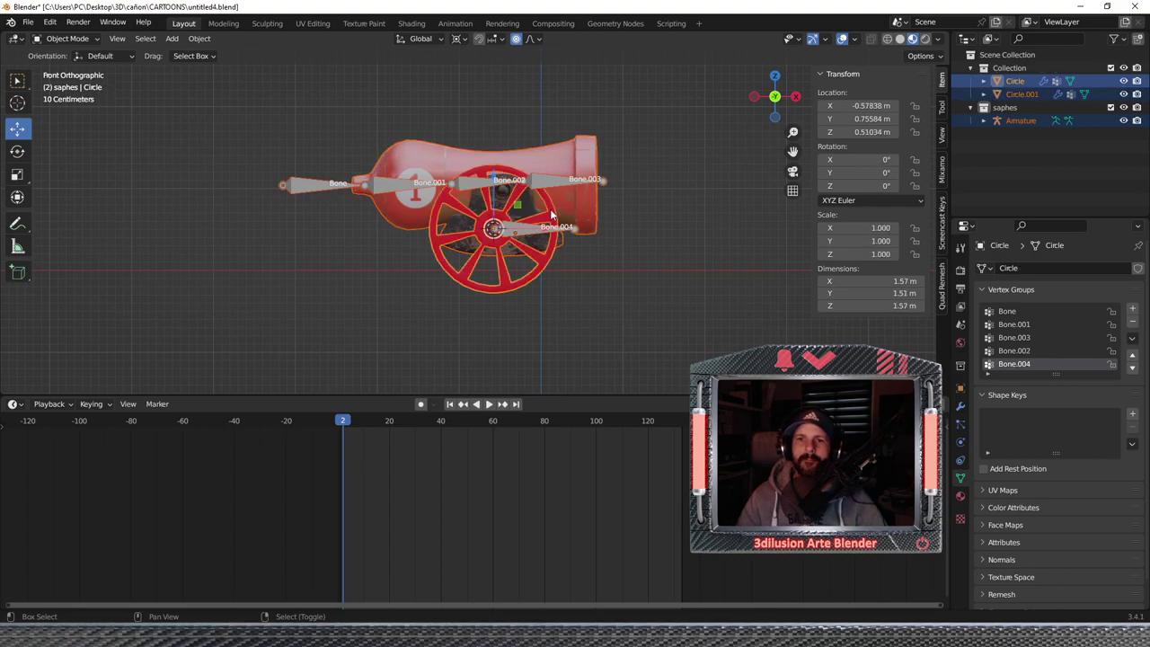
left_click(553, 214)
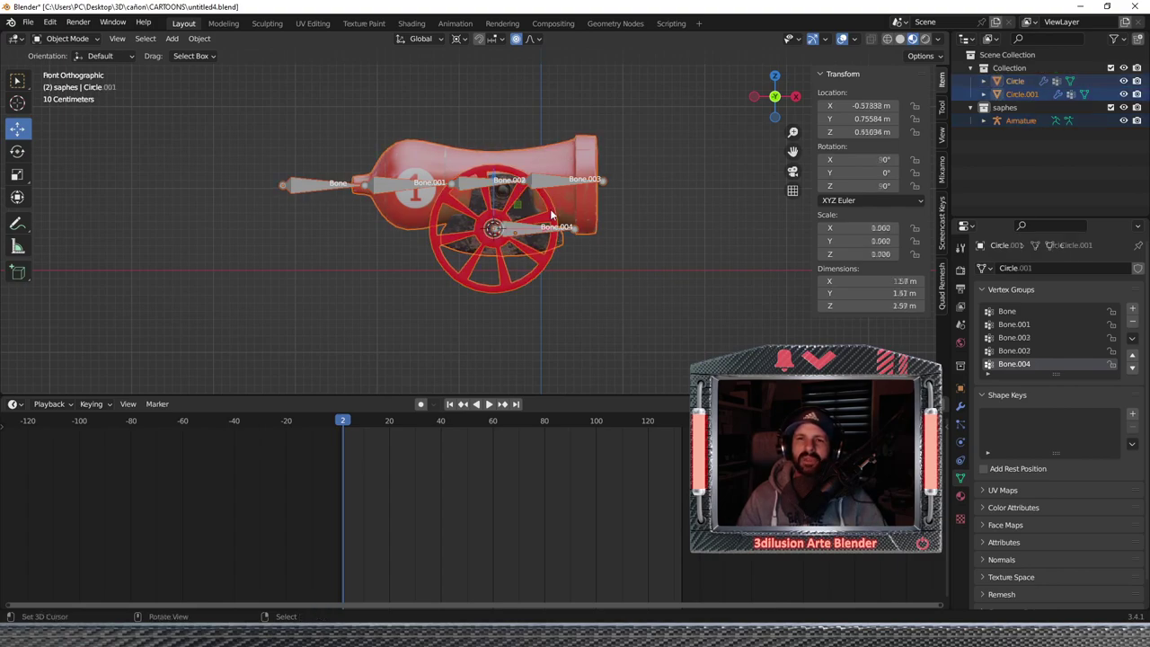
left_click(551, 220, "shift")
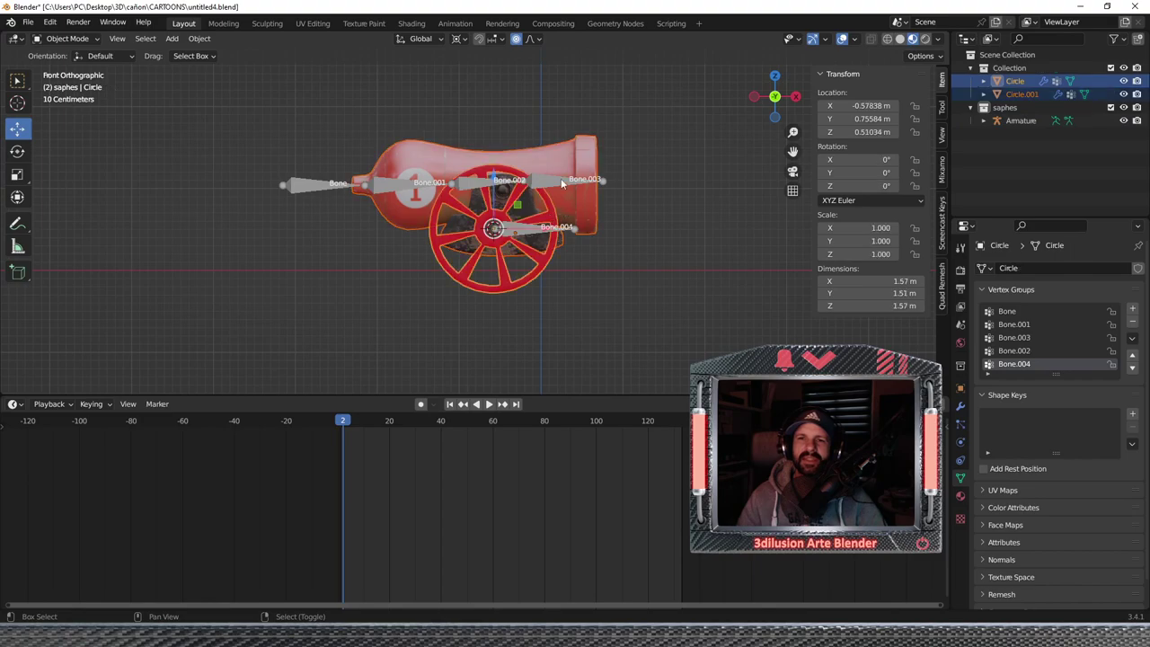
left_click(562, 183, "shift")
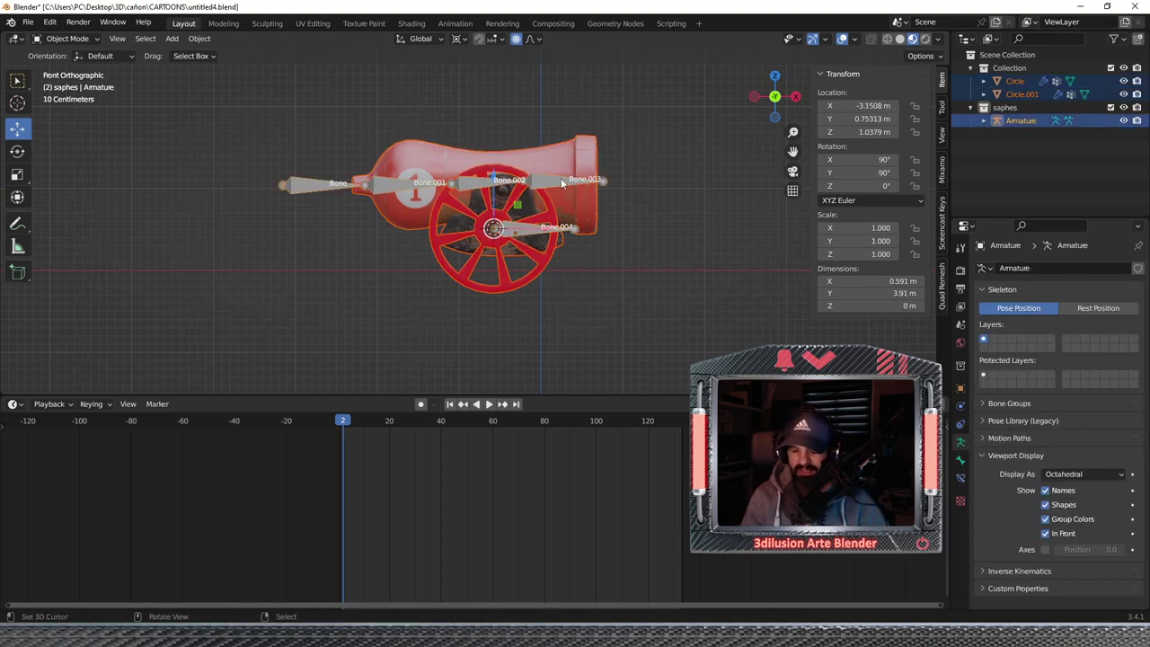
key("ctrl+p")
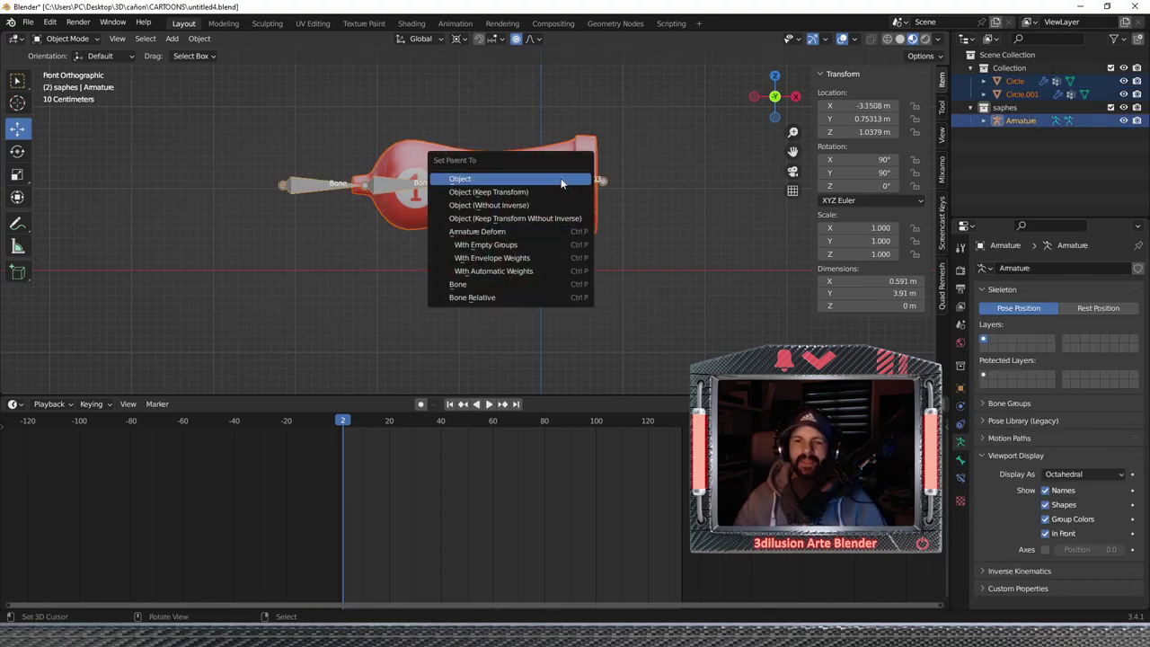
left_click(505, 271)
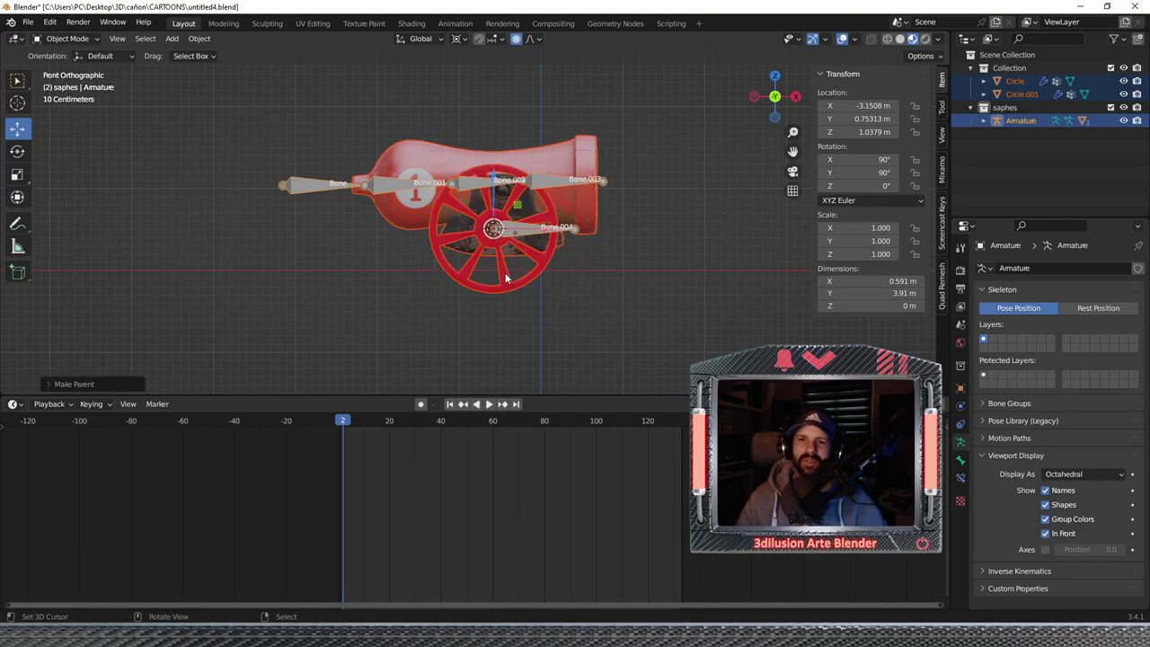
In Pose Mode, test-rotate Bone.004 around Y and cancel back to rest.
middle_click_drag(589, 309, 417, 194)
left_click(273, 181)
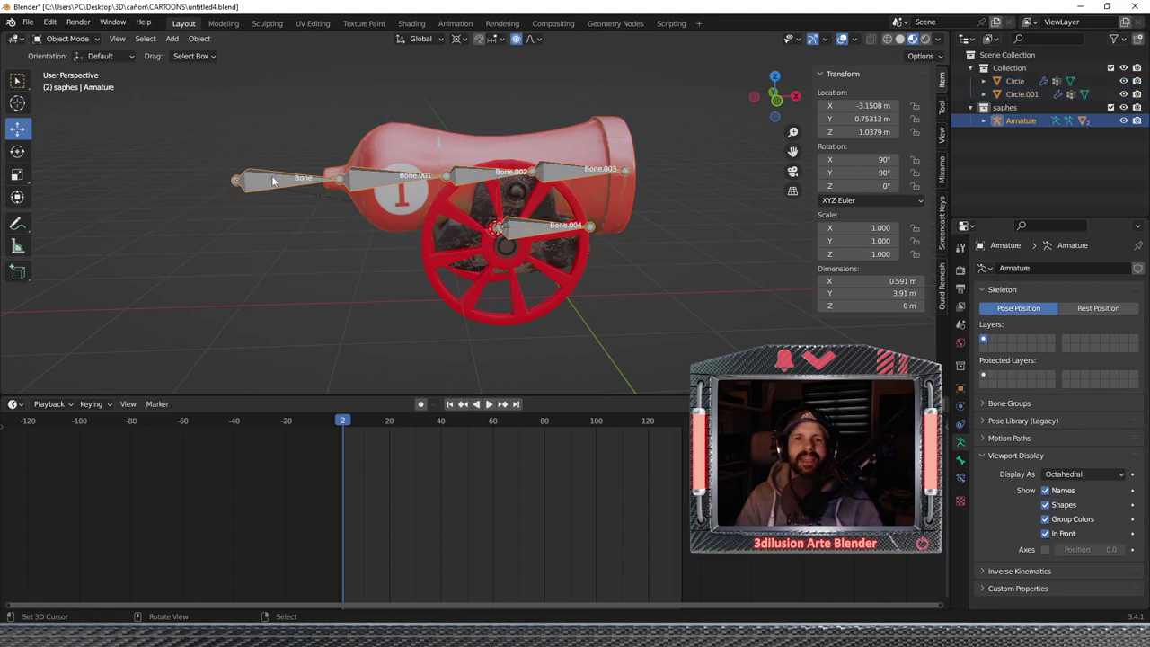
left_click(68, 39)
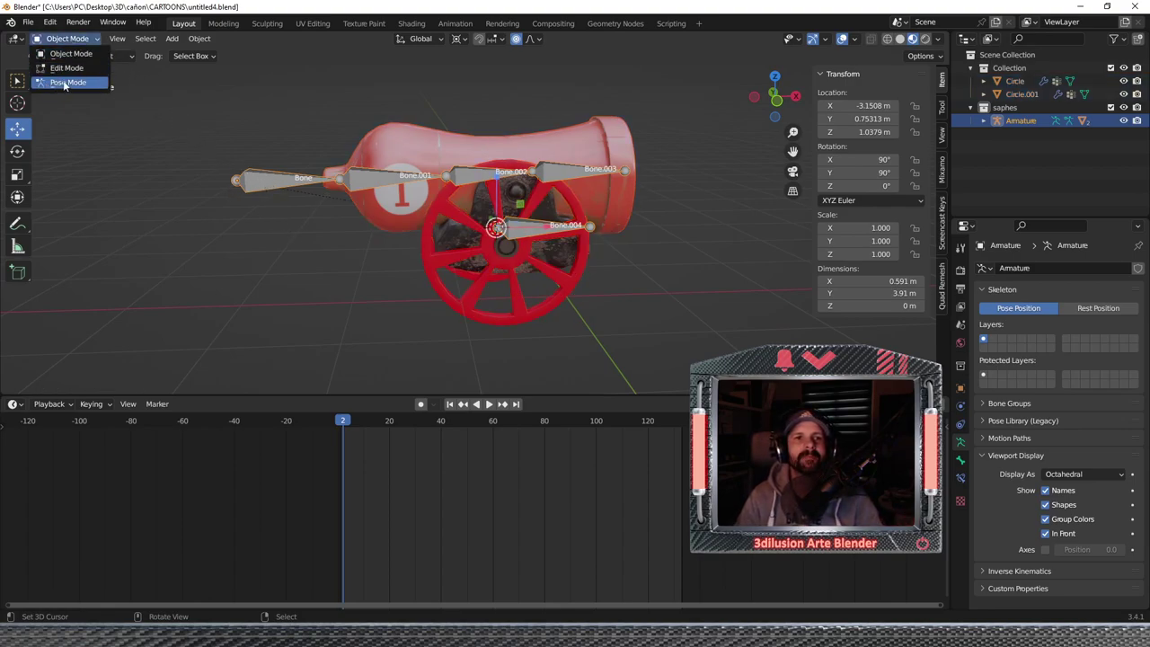
left_click(64, 83)
left_click(281, 179)
left_click(548, 231)
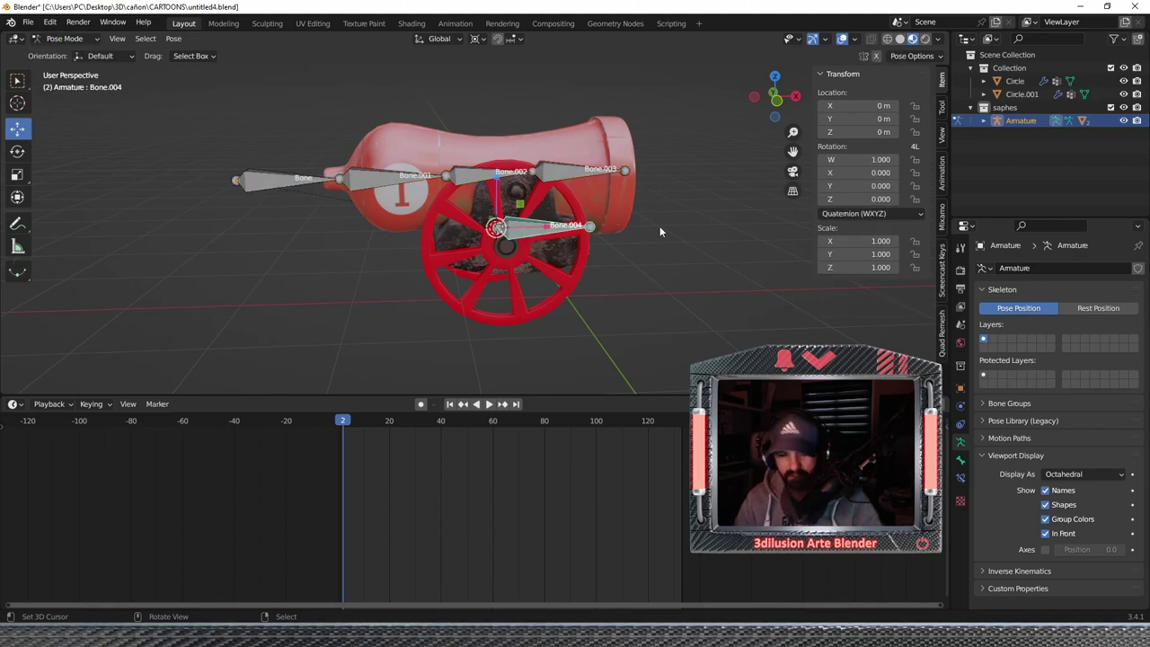
key("r")
key("y")
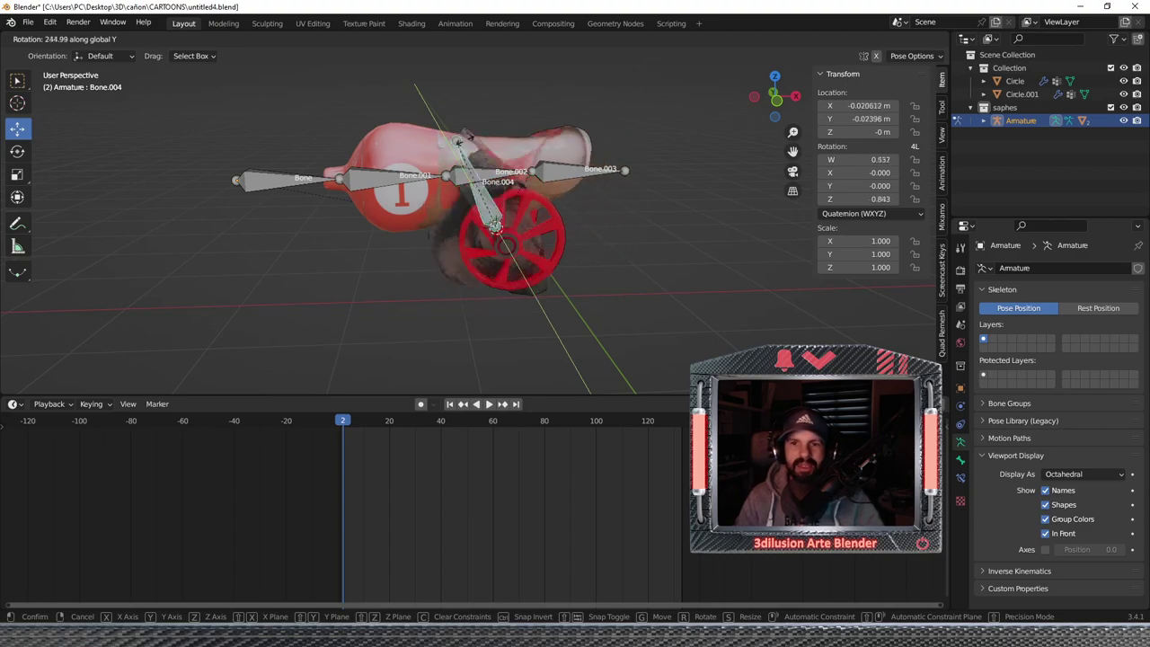
key("Escape")
Test-scale Bone.003 and move the root Bone, undo both, then enter Edit Mode.
left_click(569, 168)
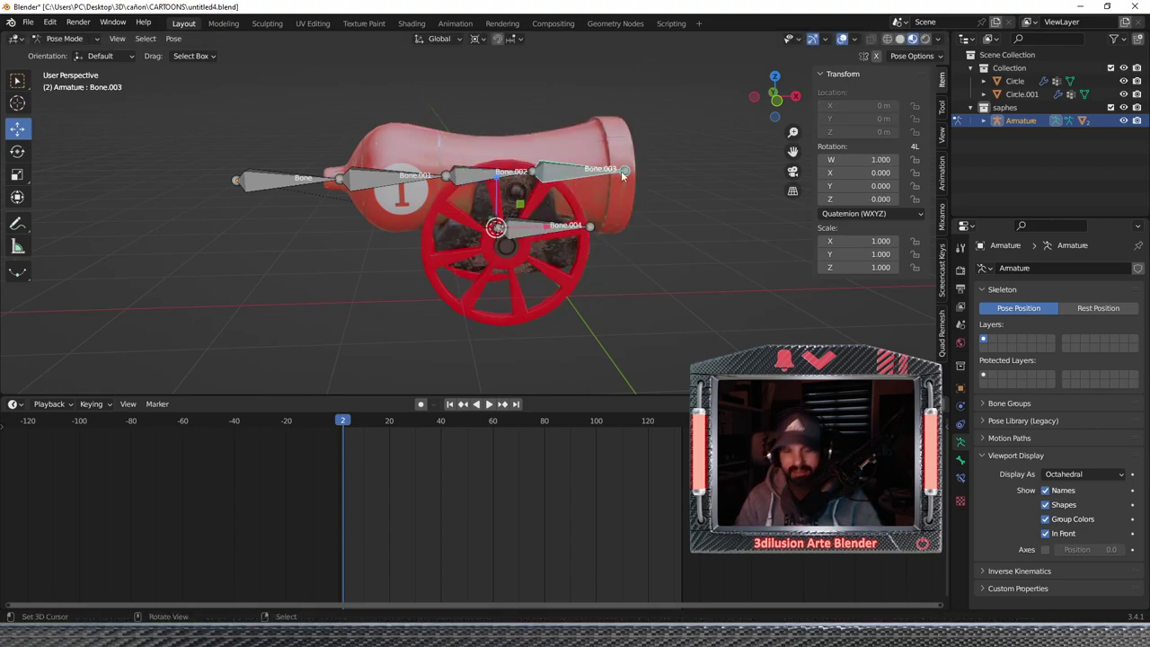
key("s")
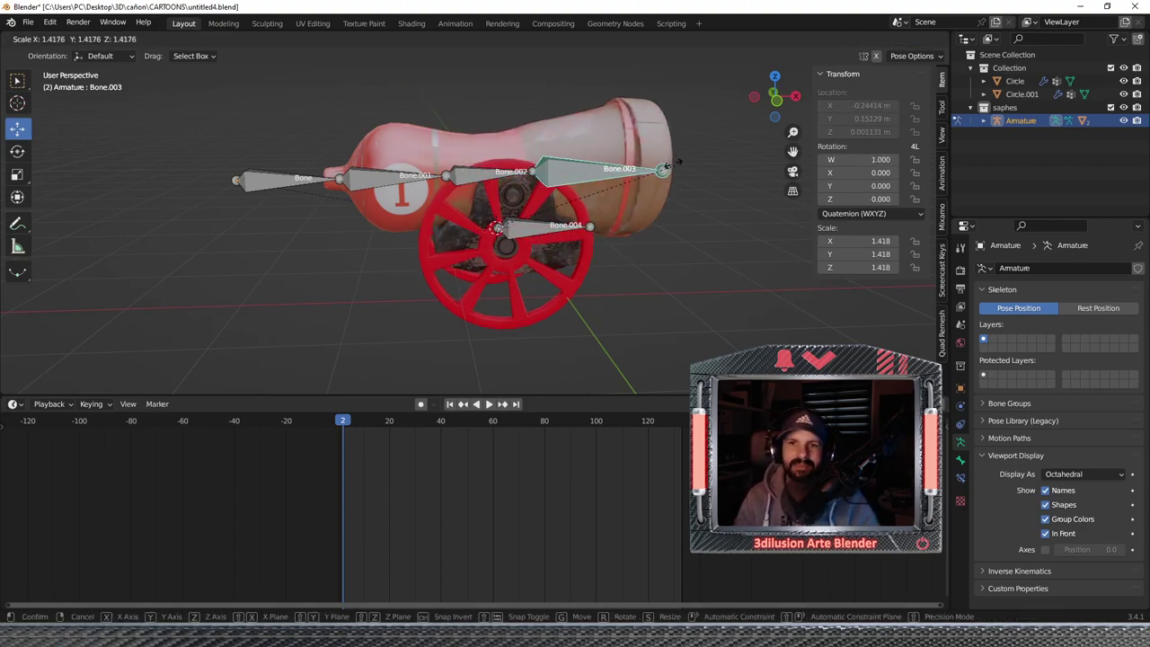
left_click(660, 164)
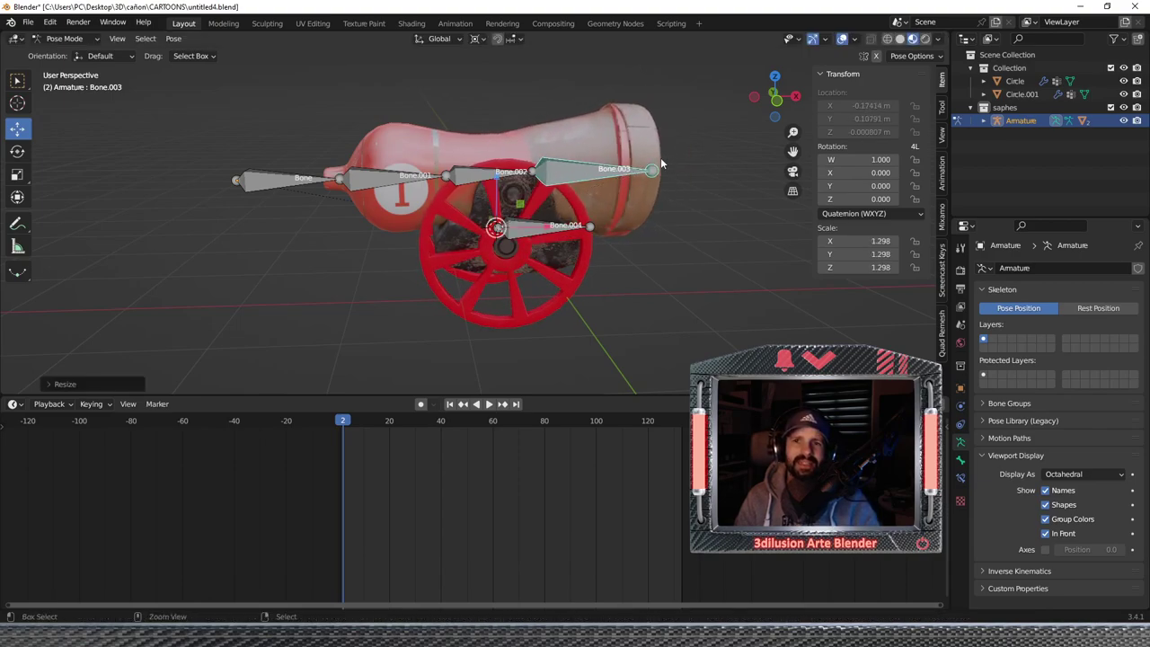
key("ctrl+z")
left_click(492, 177)
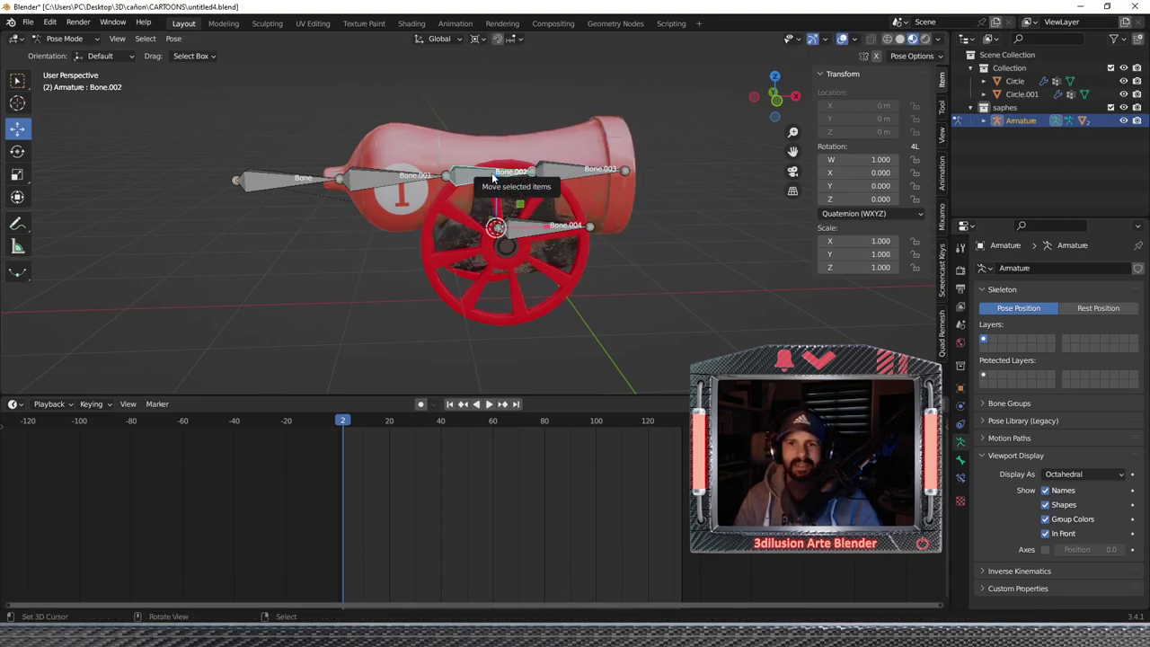
left_click(259, 189)
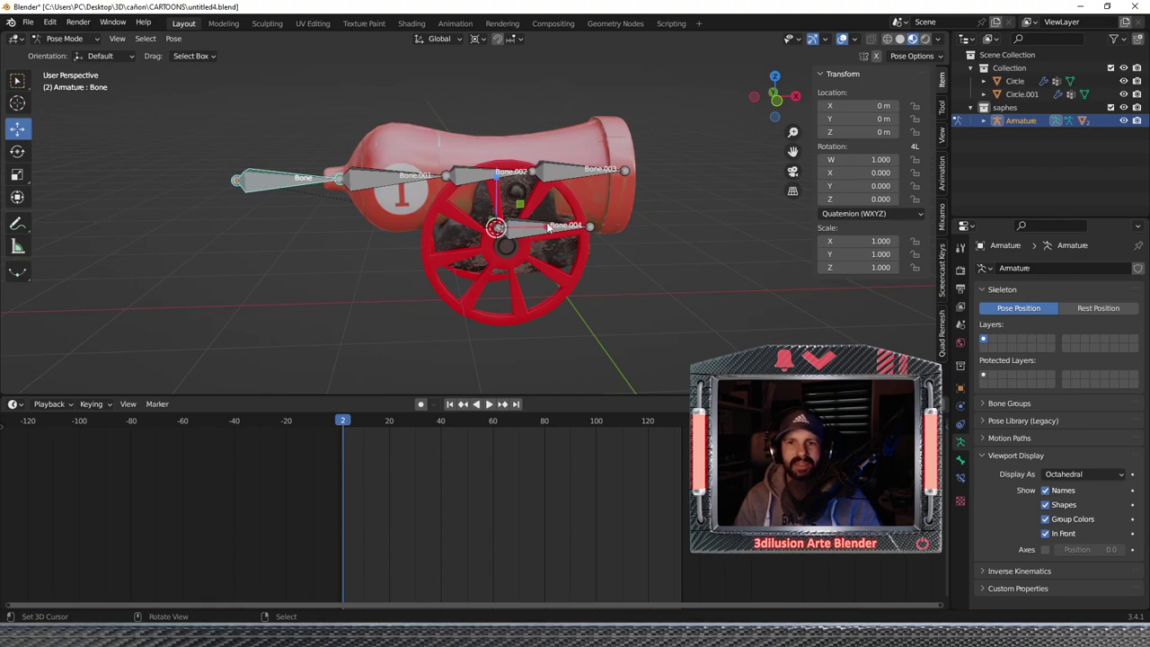
key("g")
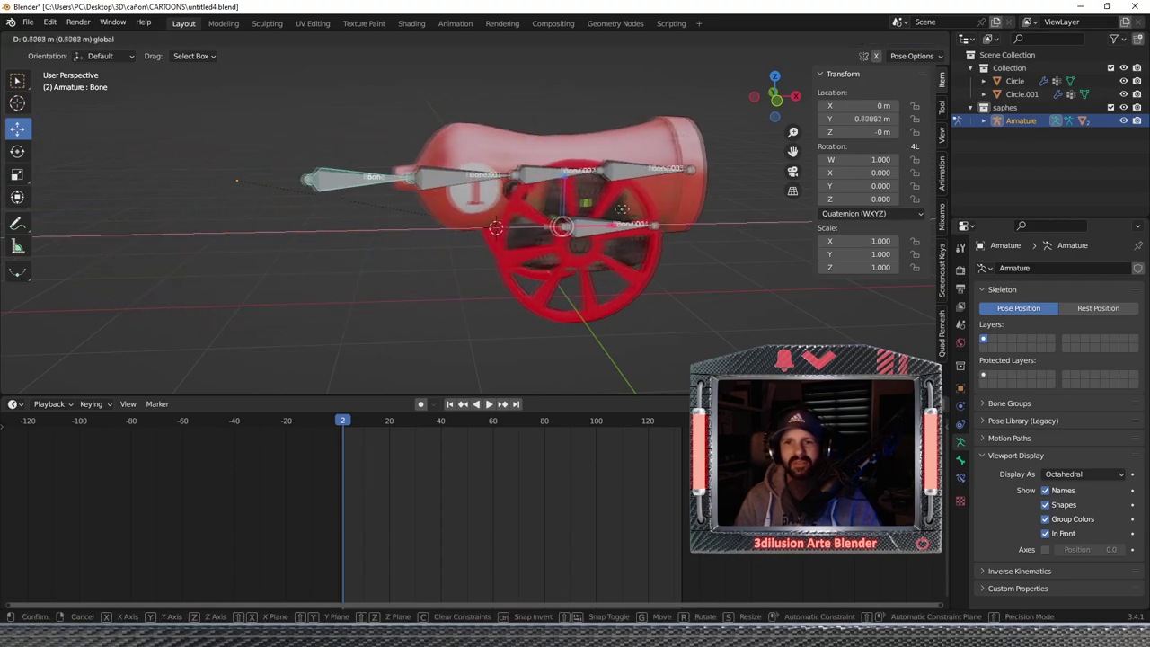
left_click(516, 214)
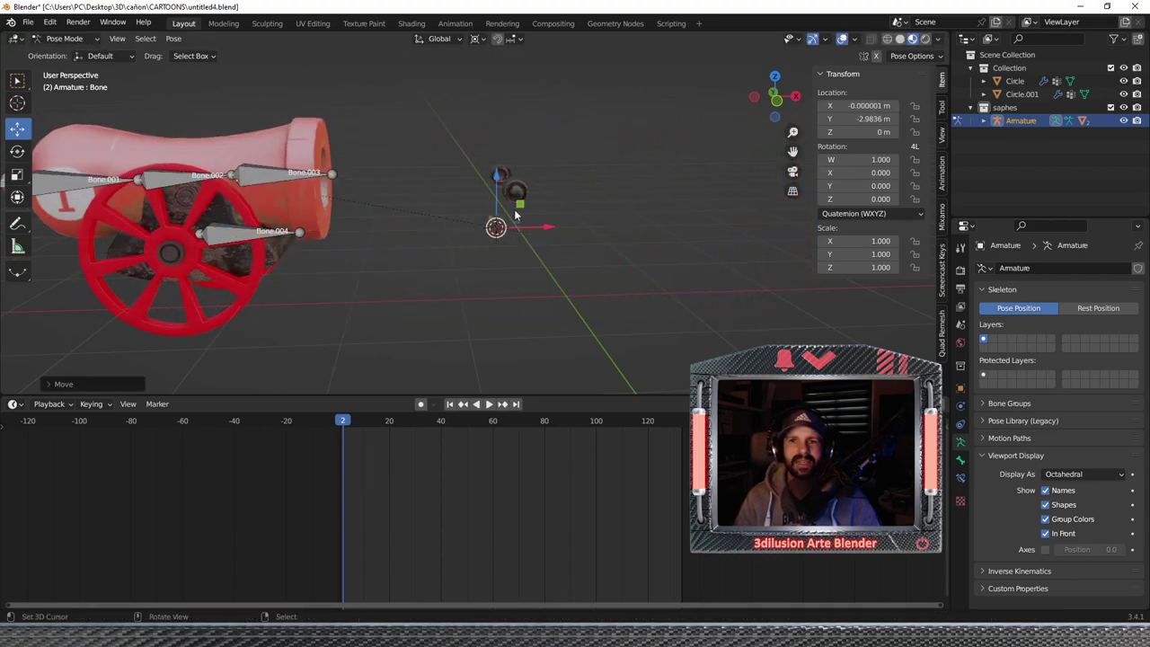
key("alt+g")
scroll(566, 207, "up", 3)
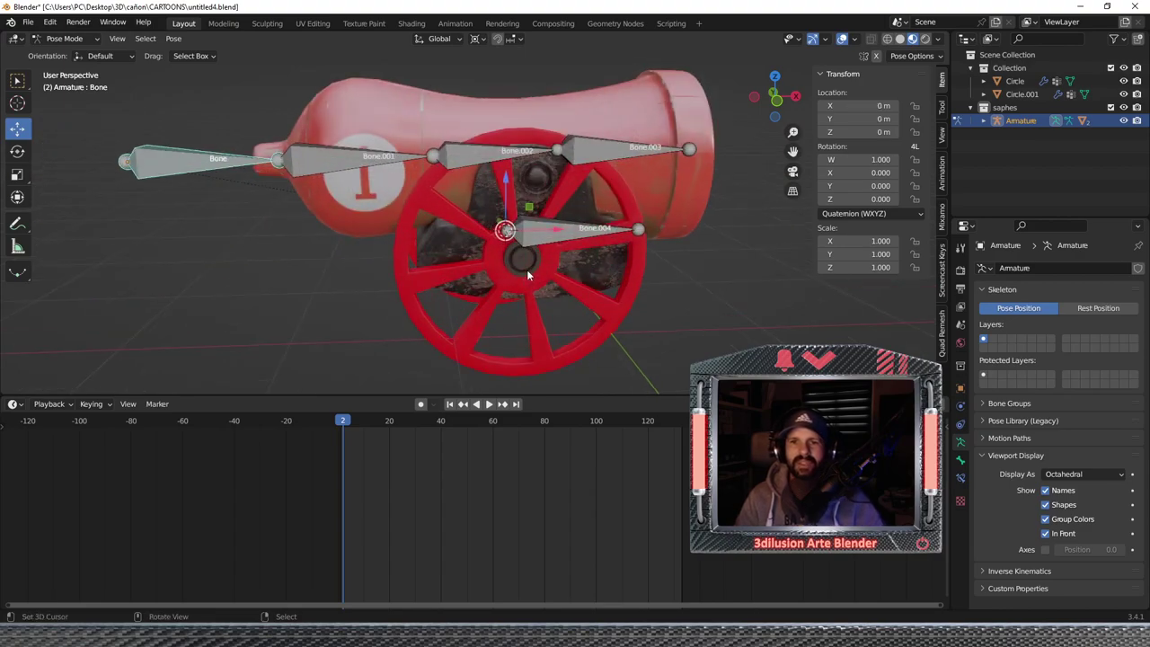
key("Tab")
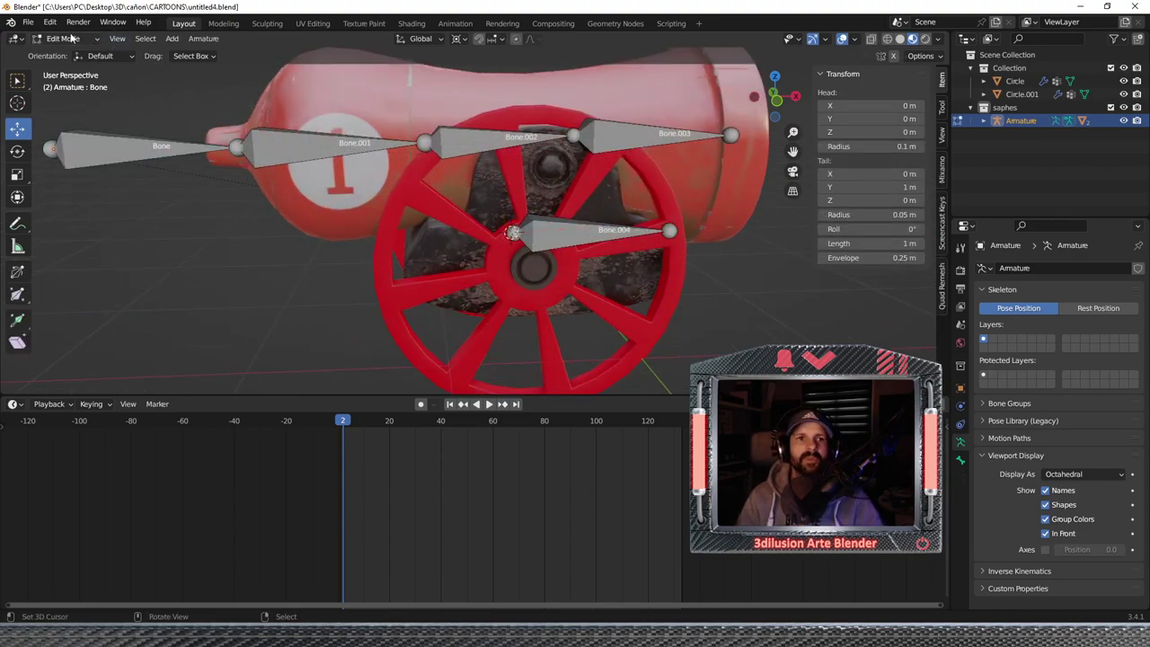
Return to Object Mode and select the cannon body Circle.001.
left_click(63, 39)
left_click(66, 53)
left_click(550, 171)
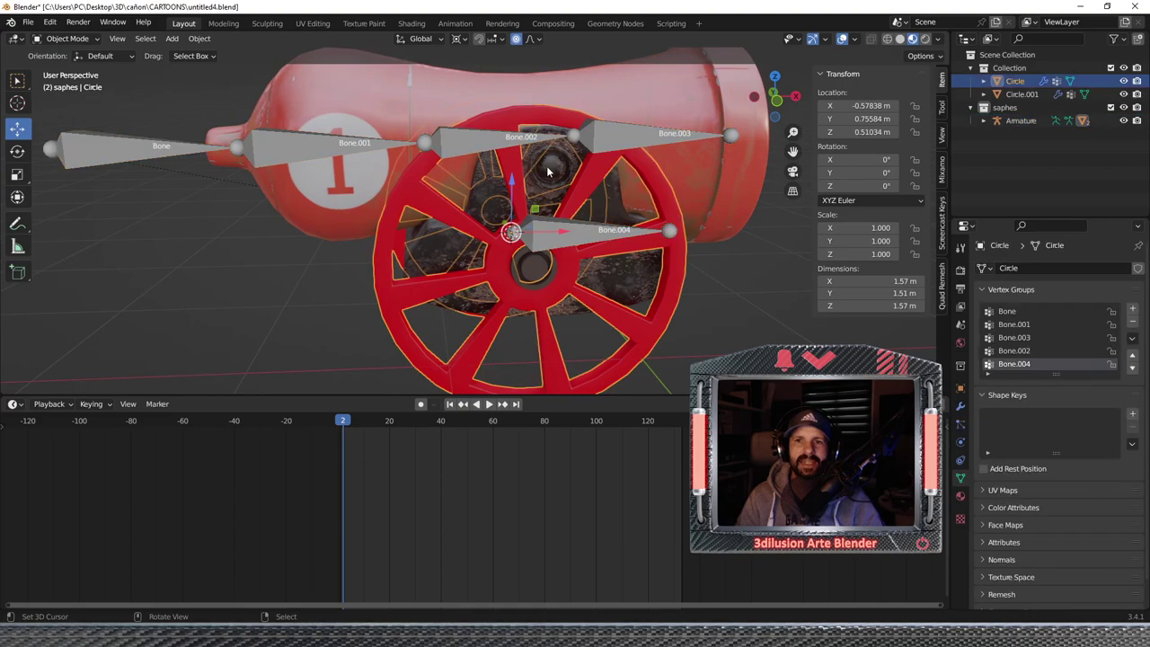
left_click(550, 171)
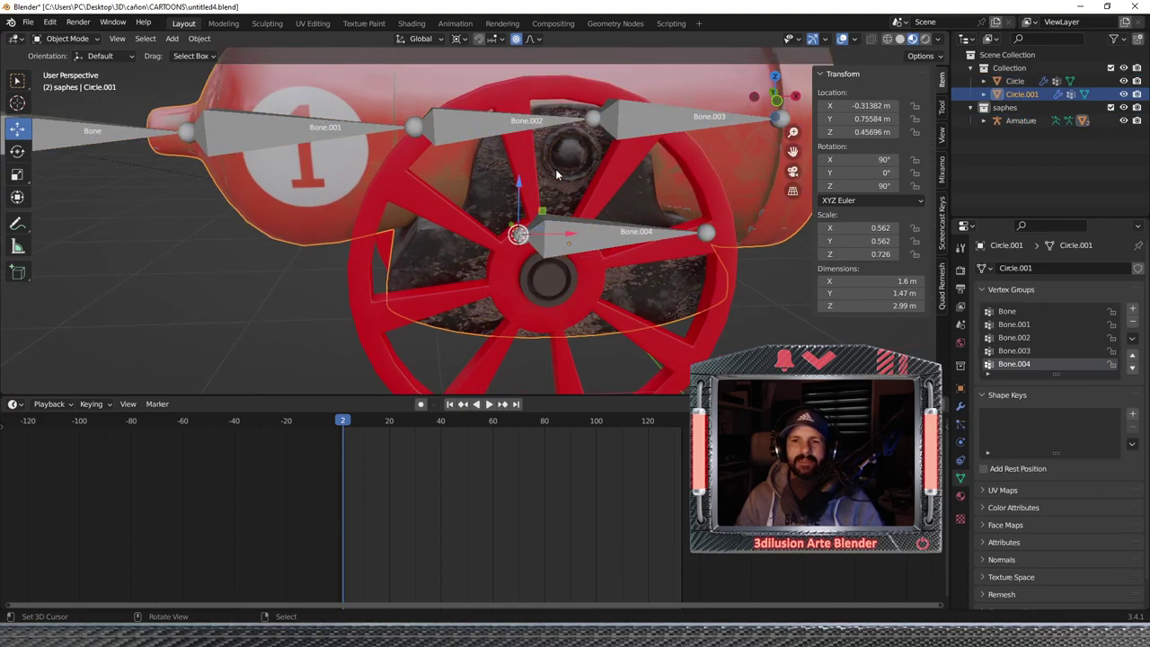
scroll(549, 176, "down", 3)
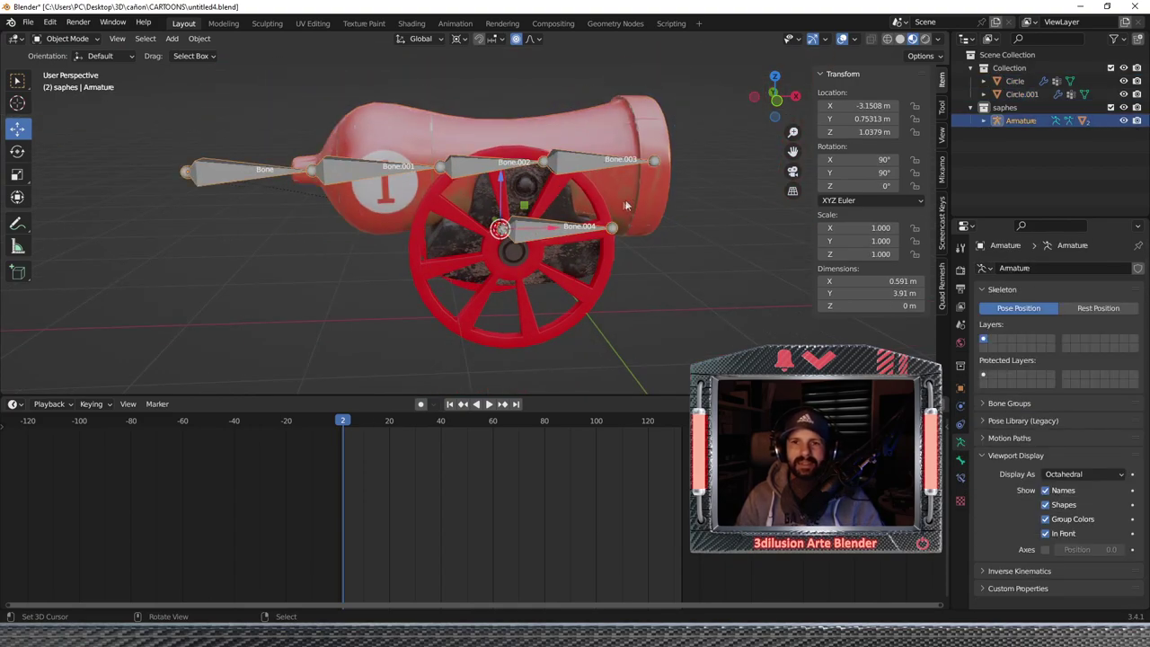
Add the wheel Circle and the armature to the selection and call up the parenting menu with Ctrl+P.
middle_click_drag(655, 191, 587, 190)
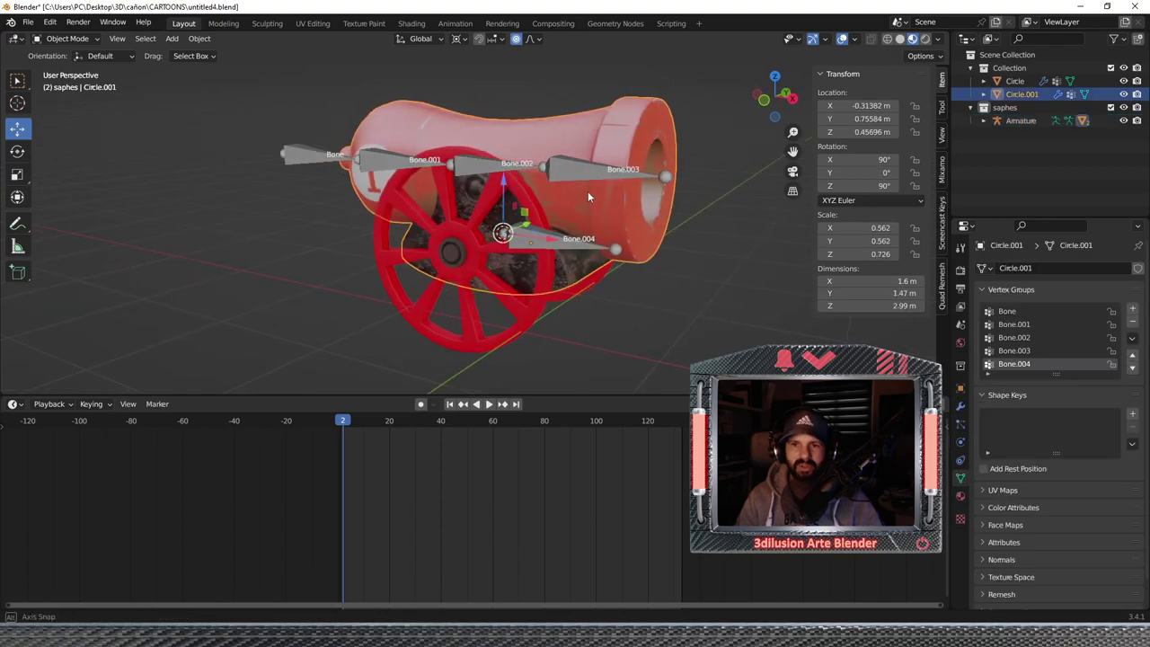
left_click(550, 272, "shift")
middle_click_drag(561, 175, 645, 163)
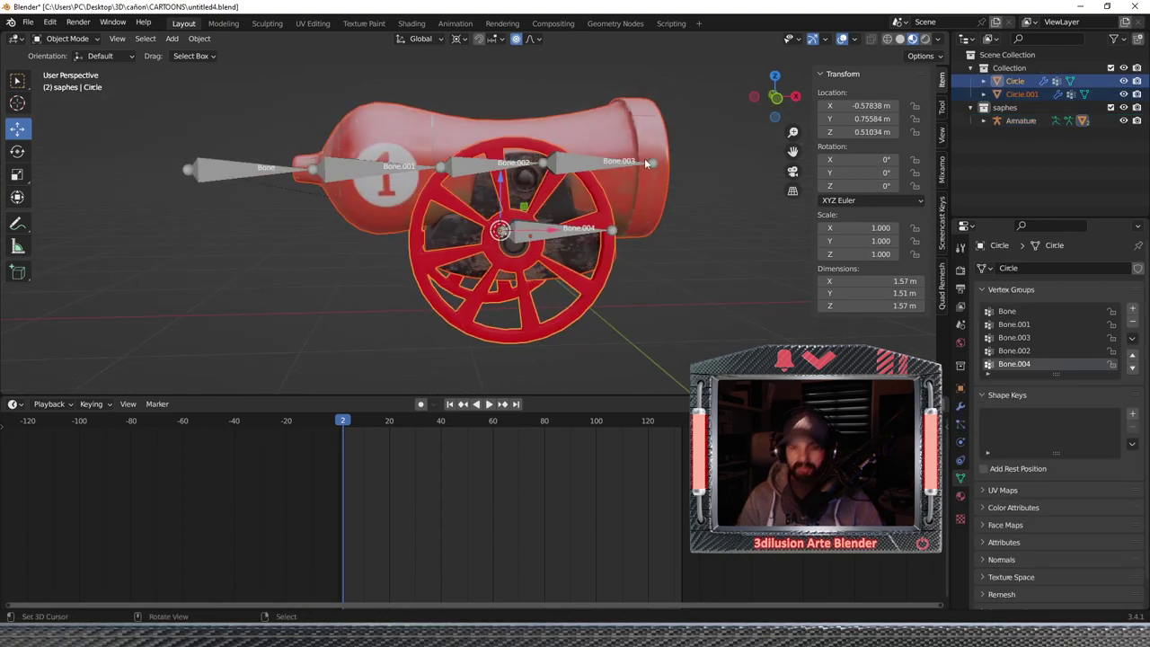
left_click(454, 169, "shift")
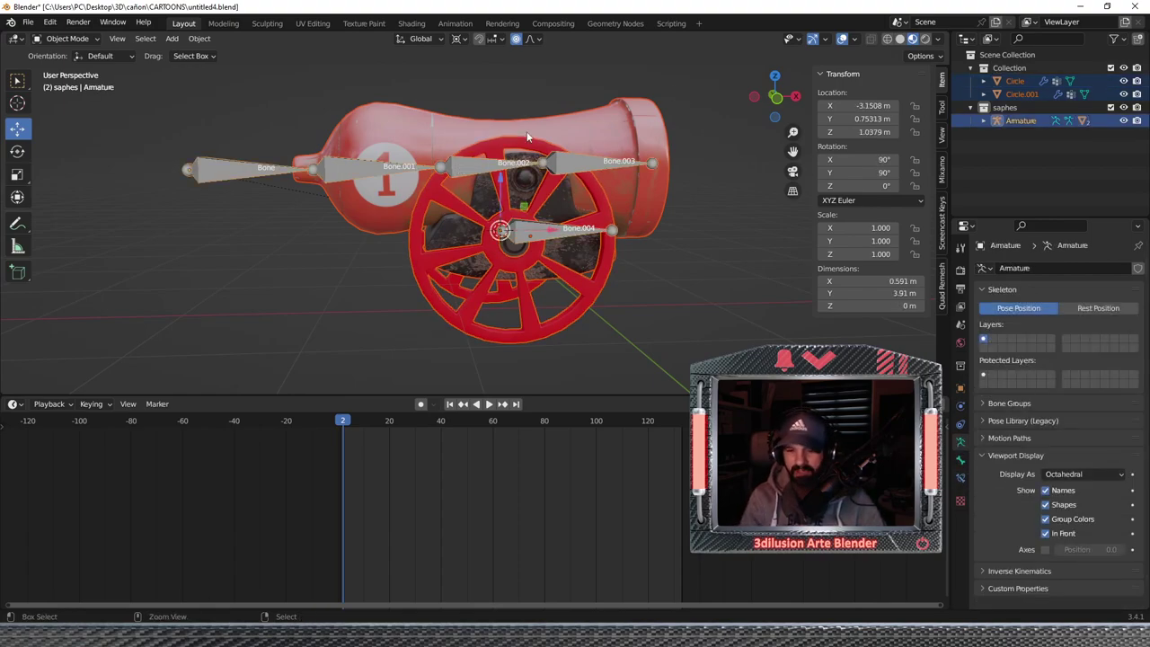
key("ctrl+p")
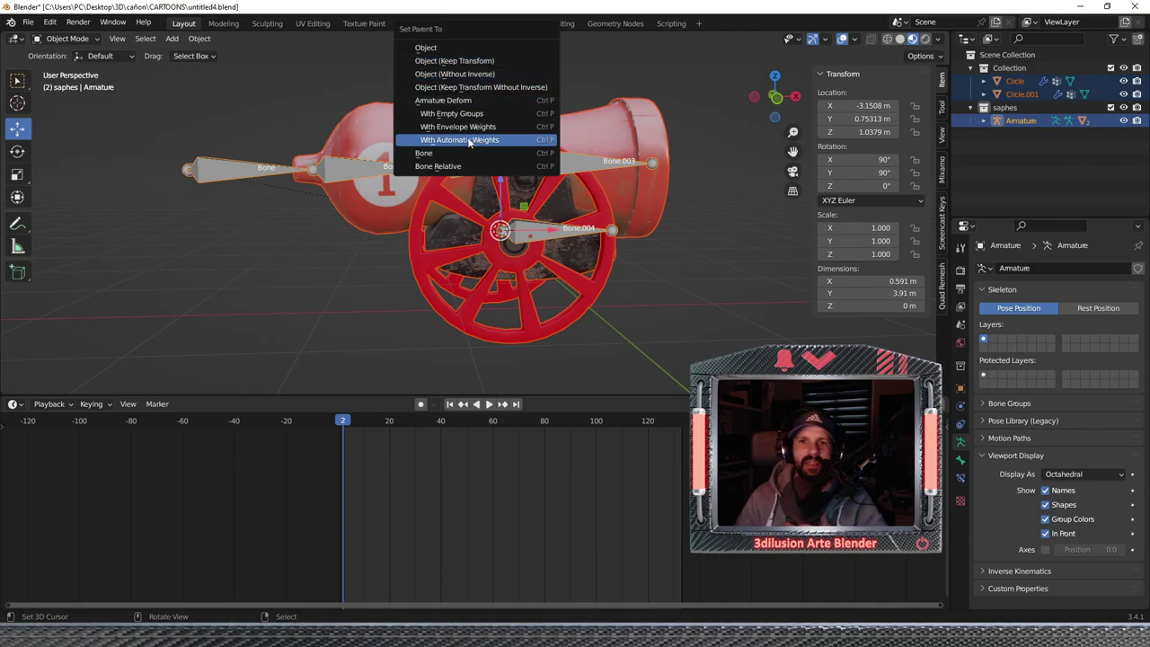
Parent the cannon meshes to the armature With Automatic Weights and put the armature in Pose Mode.
left_click(462, 140)
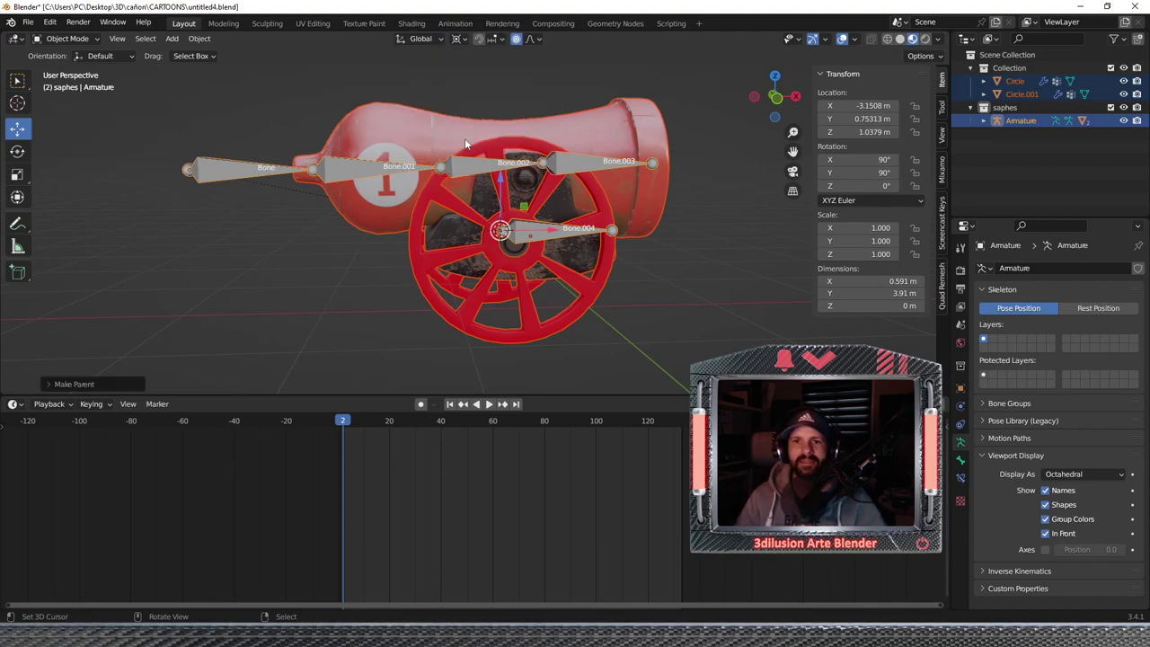
left_click(386, 169)
left_click(68, 39)
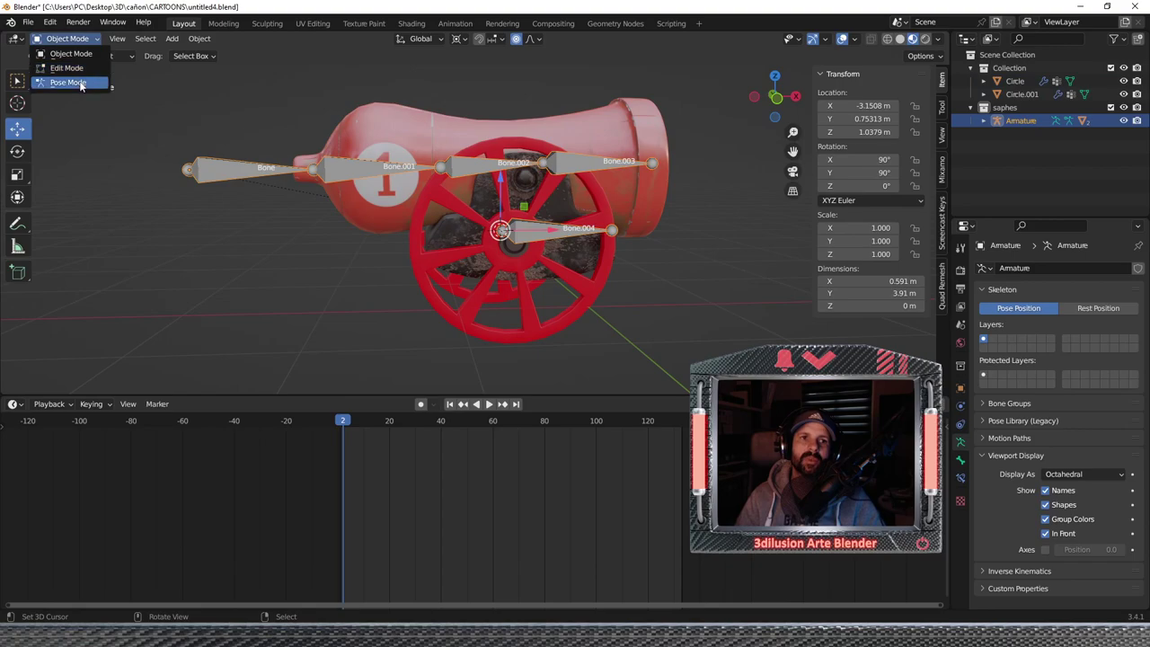
left_click(79, 83)
Move the root Bone to Y -1.9345 m to test the cannon follows, then return to Object Mode.
left_click(246, 165)
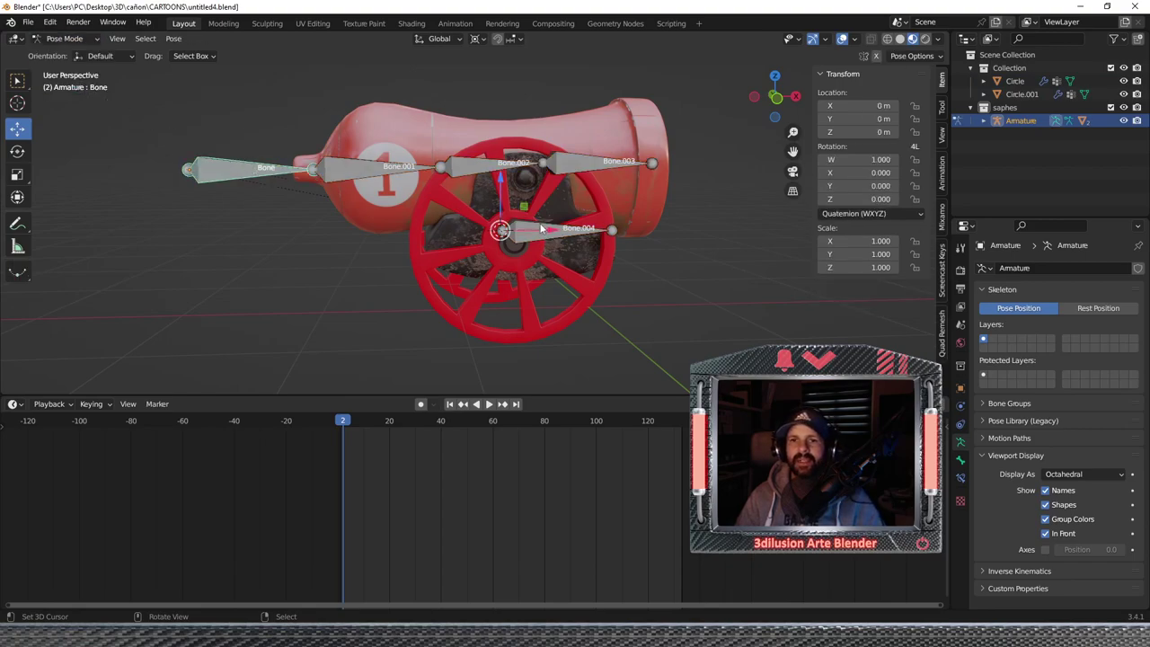
left_click_drag(540, 228, 377, 205)
key("ctrl+z")
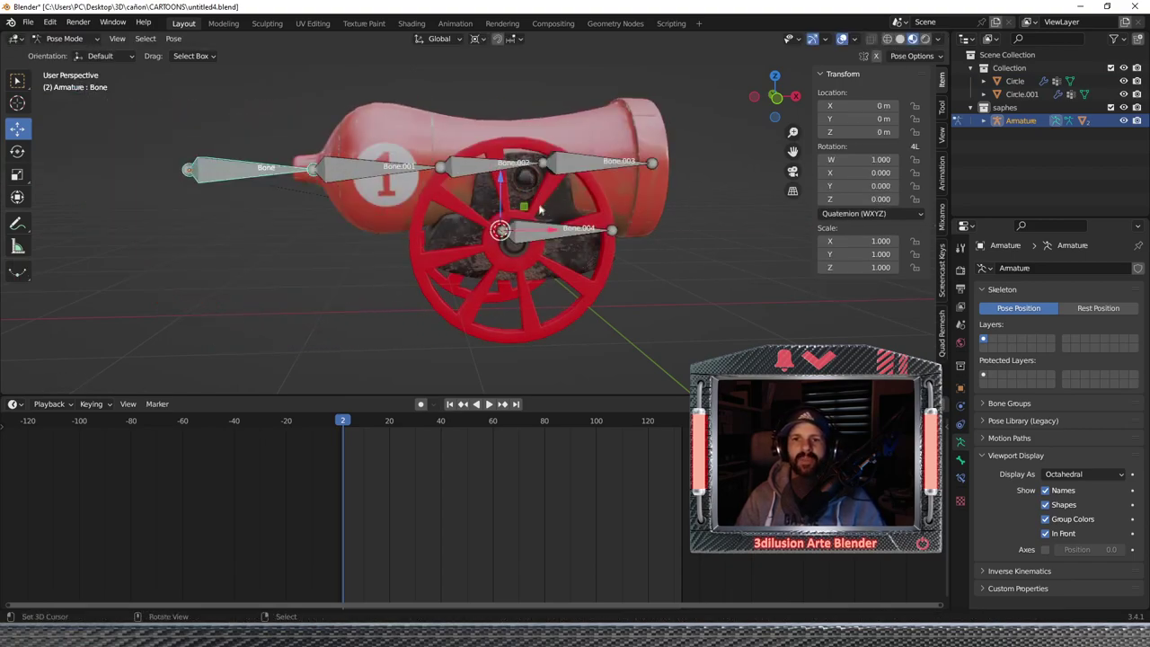
middle_click_drag(451, 195, 380, 174)
left_click_drag(526, 232, 389, 242)
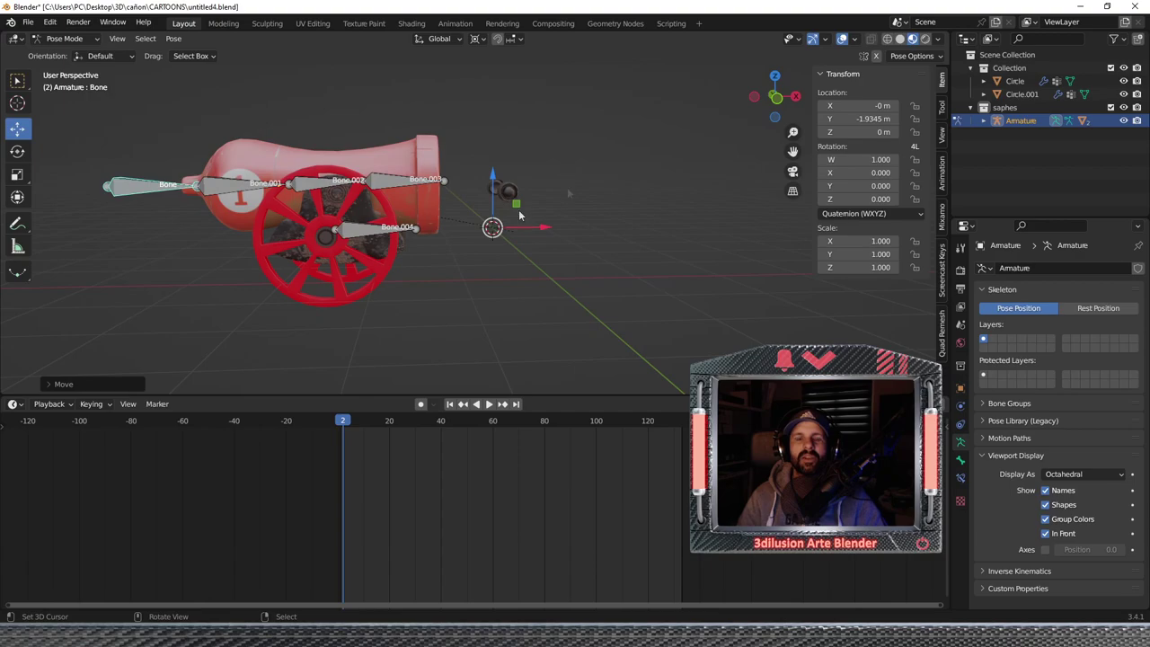
middle_click_drag(600, 182, 508, 177)
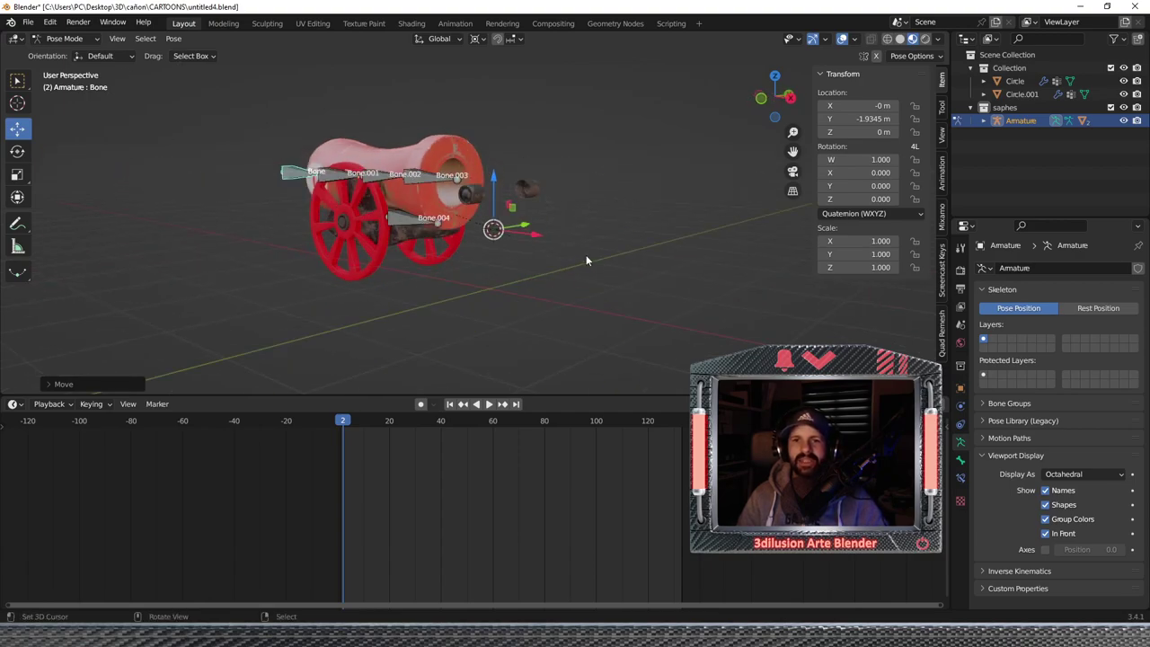
scroll(586, 258, "up", 3)
scroll(522, 239, "up", 2)
middle_click_drag(521, 239, 669, 236)
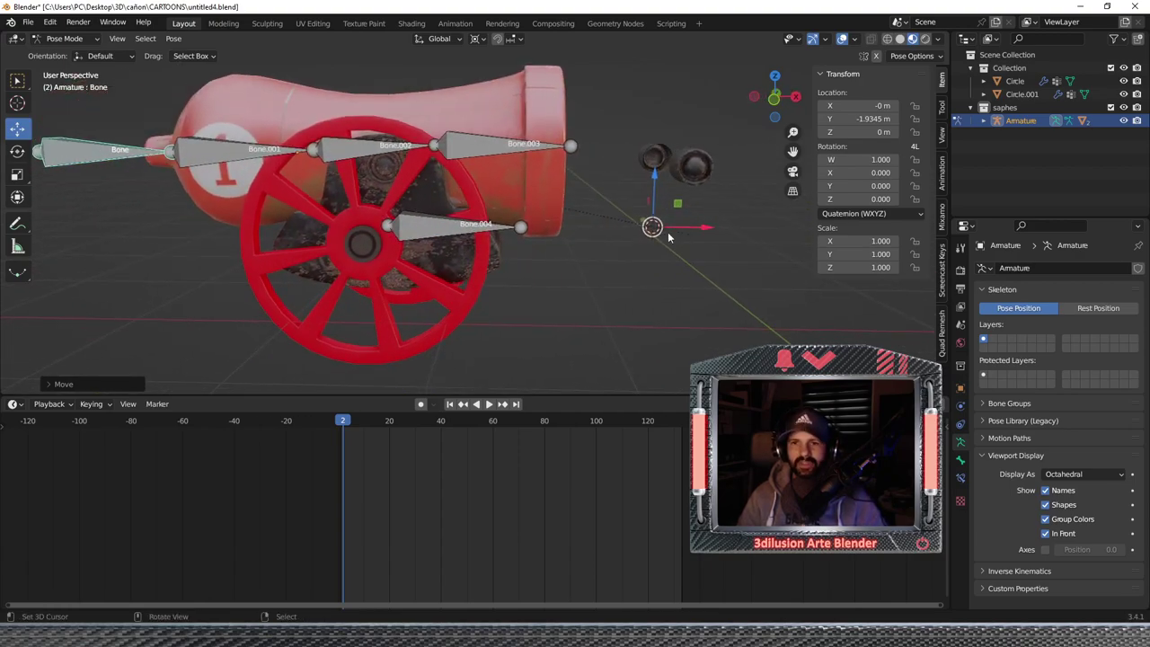
scroll(669, 237, "down", 2)
left_click(64, 39)
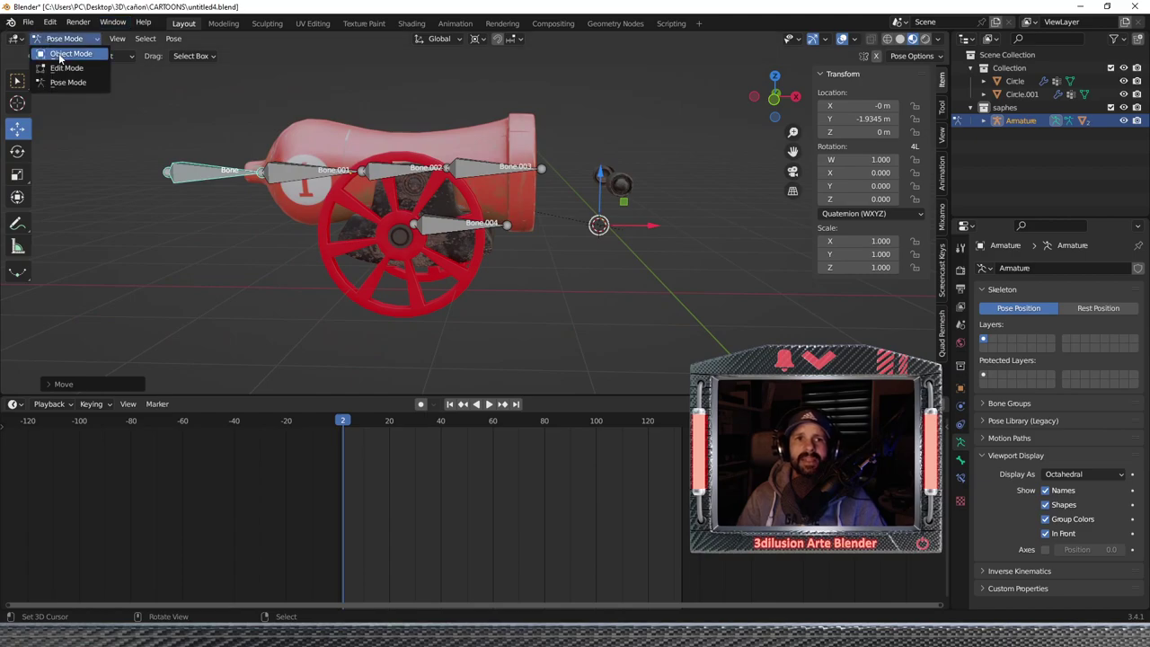
left_click(59, 56)
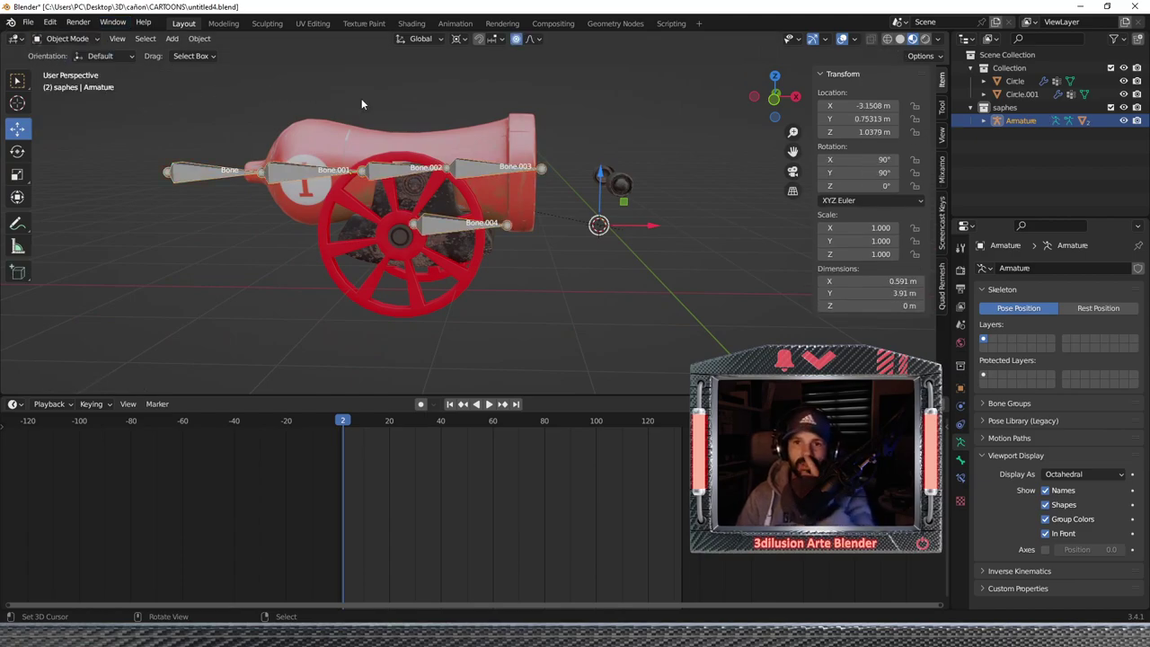
Select the cannon body Circle.001 to show its vertex groups Bone through Bone.004.
left_click(519, 128)
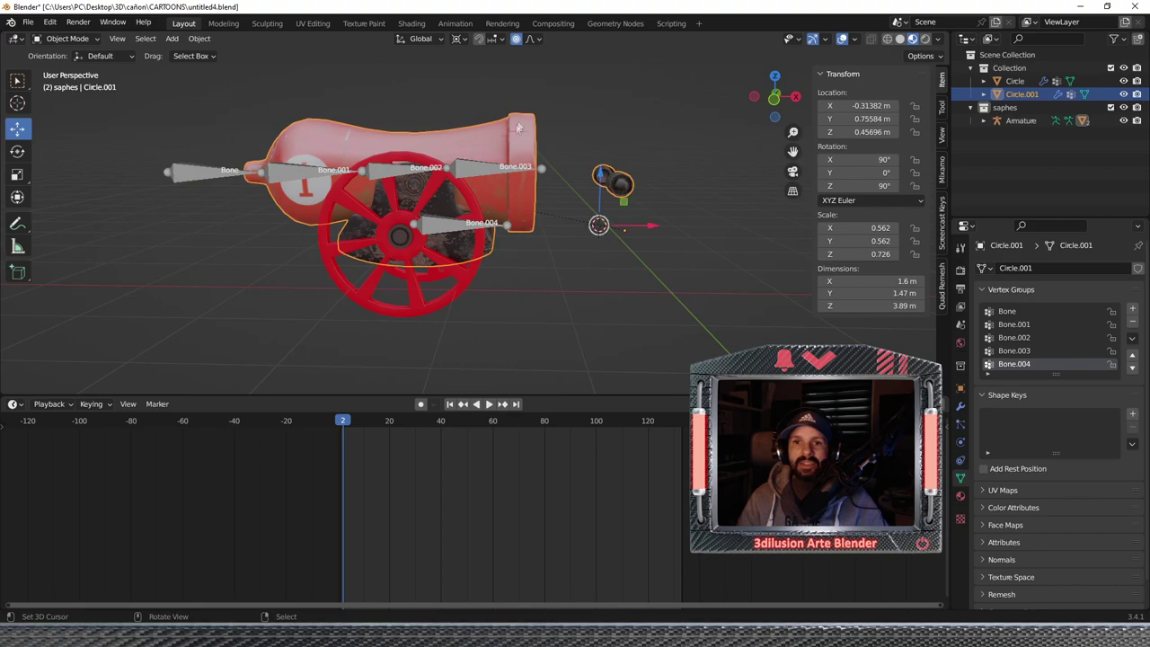
left_click(469, 209)
left_click(510, 140)
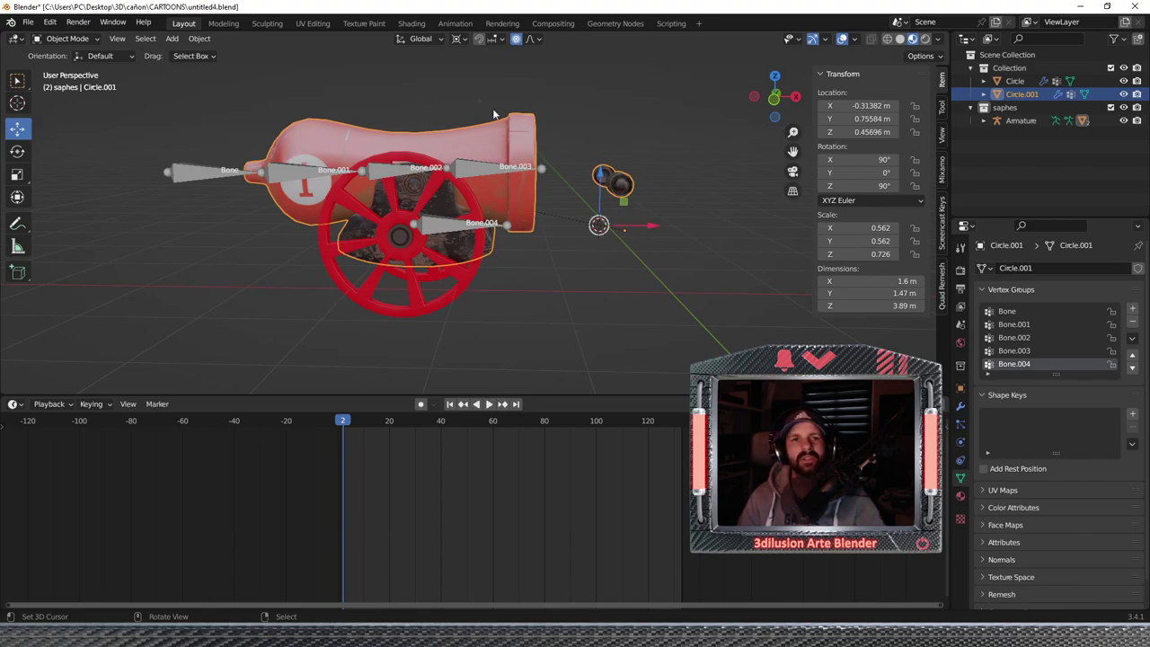
left_click(65, 39)
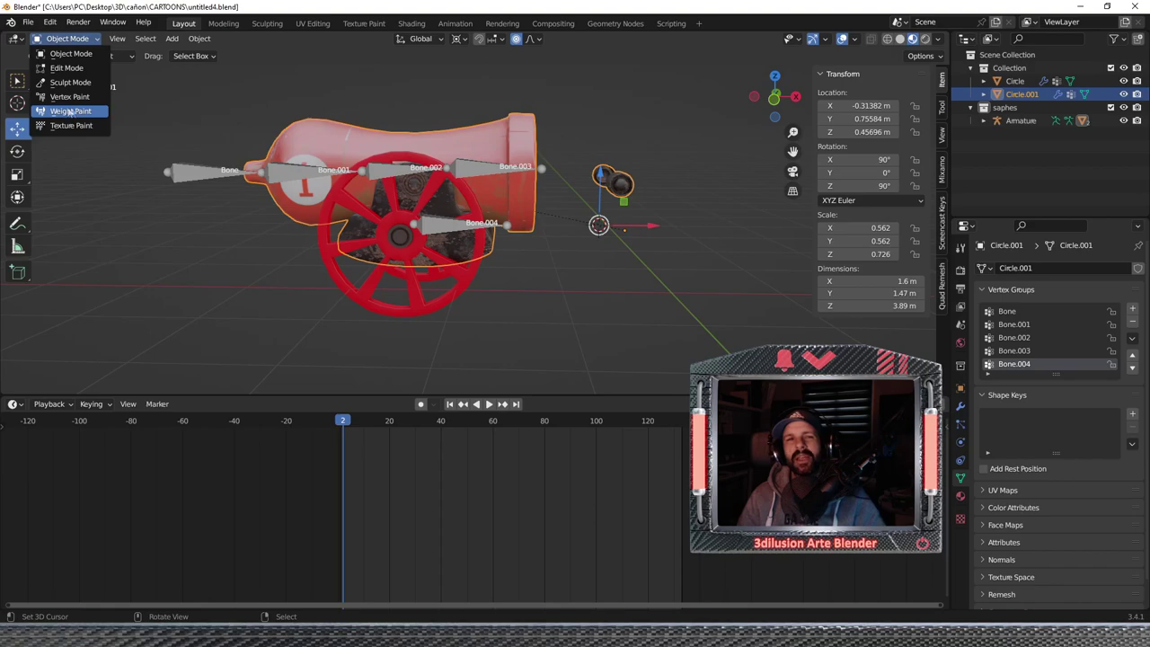
Enter Weight Paint mode and erase the Bone group's stray weight at the cannon's rear using Subtract.
left_click(73, 112)
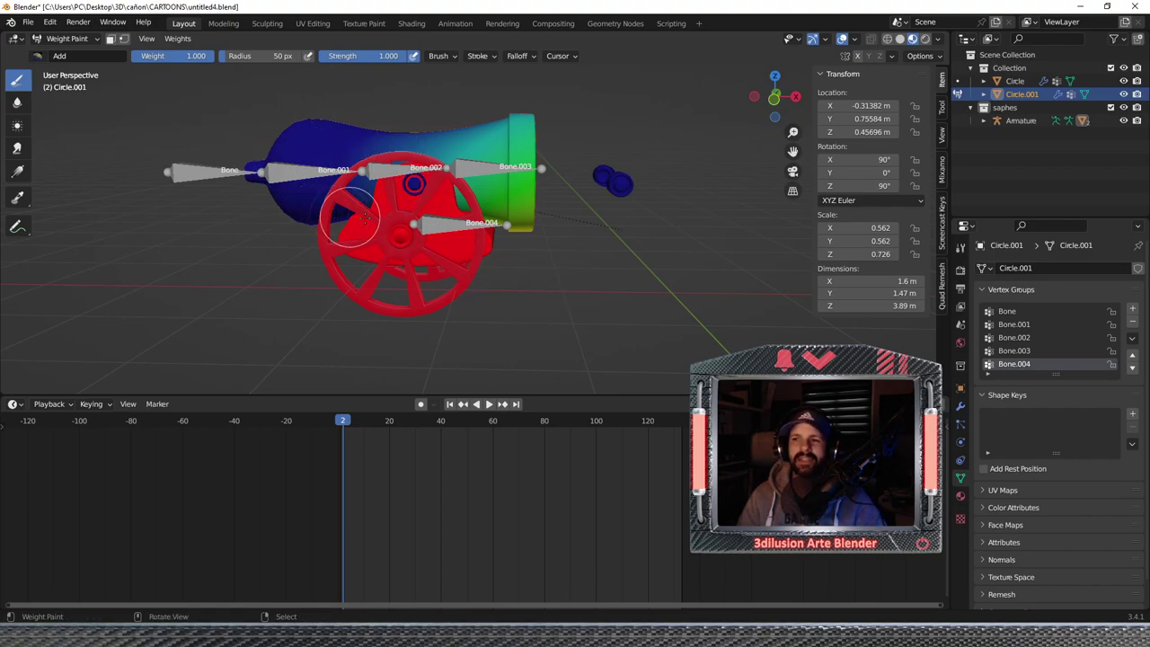
left_click(1016, 311)
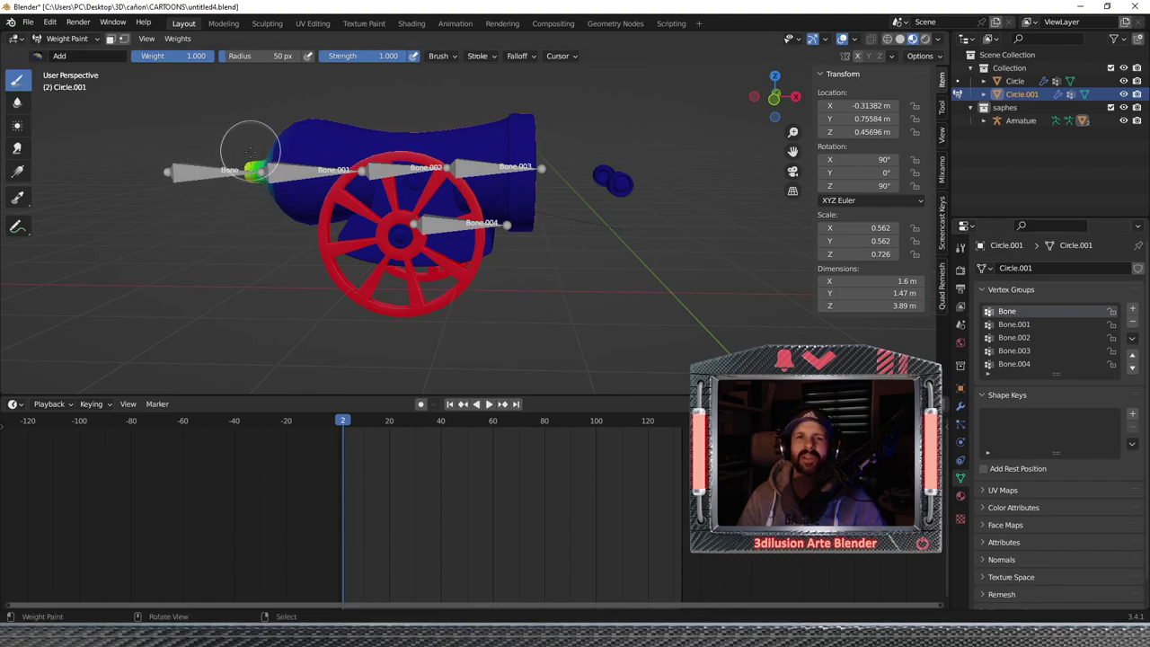
left_click(36, 55)
left_click(371, 94)
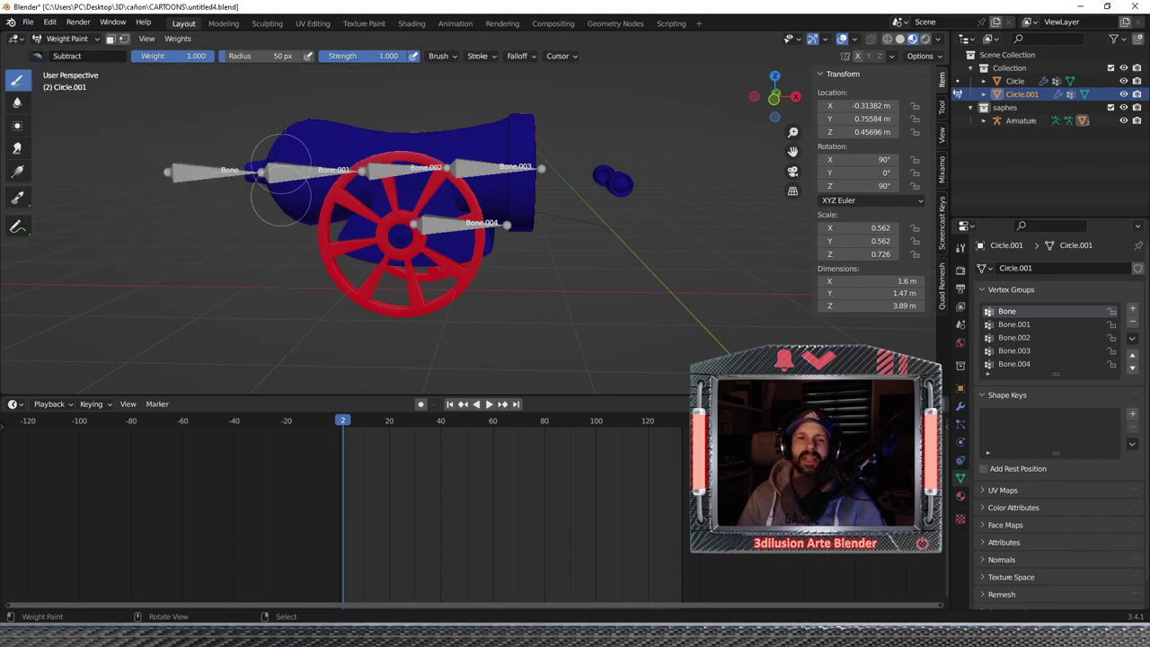
middle_click_drag(269, 206, 612, 224)
mouse_move(620, 220)
left_mouse_down()
mouse_move(701, 193)
mouse_move(718, 200)
left_mouse_up()
middle_click_drag(714, 209, 485, 199)
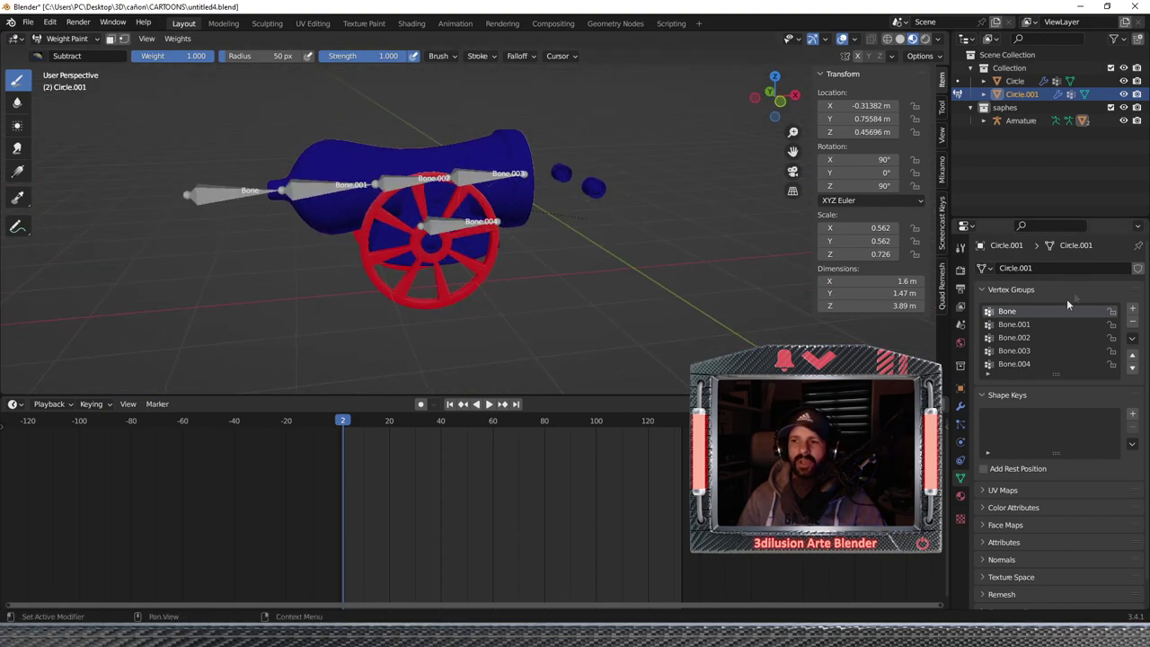
Inspect the weights of the Bone.001, Bone.002 and Bone.003 groups.
left_click(1033, 323)
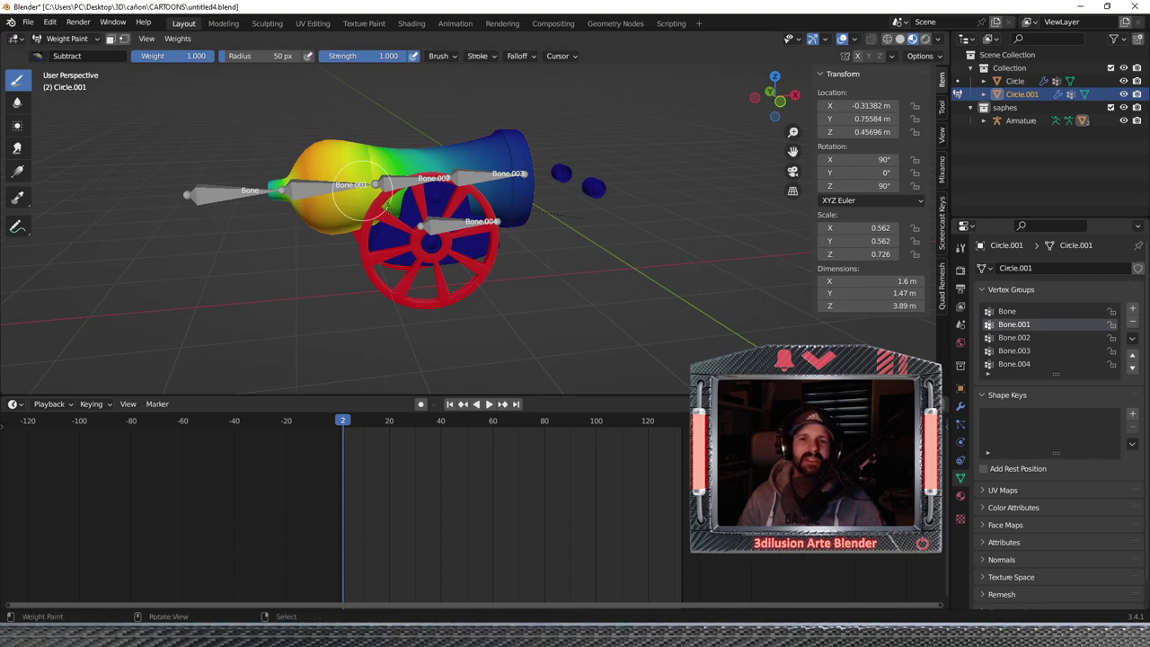
left_click(1012, 337)
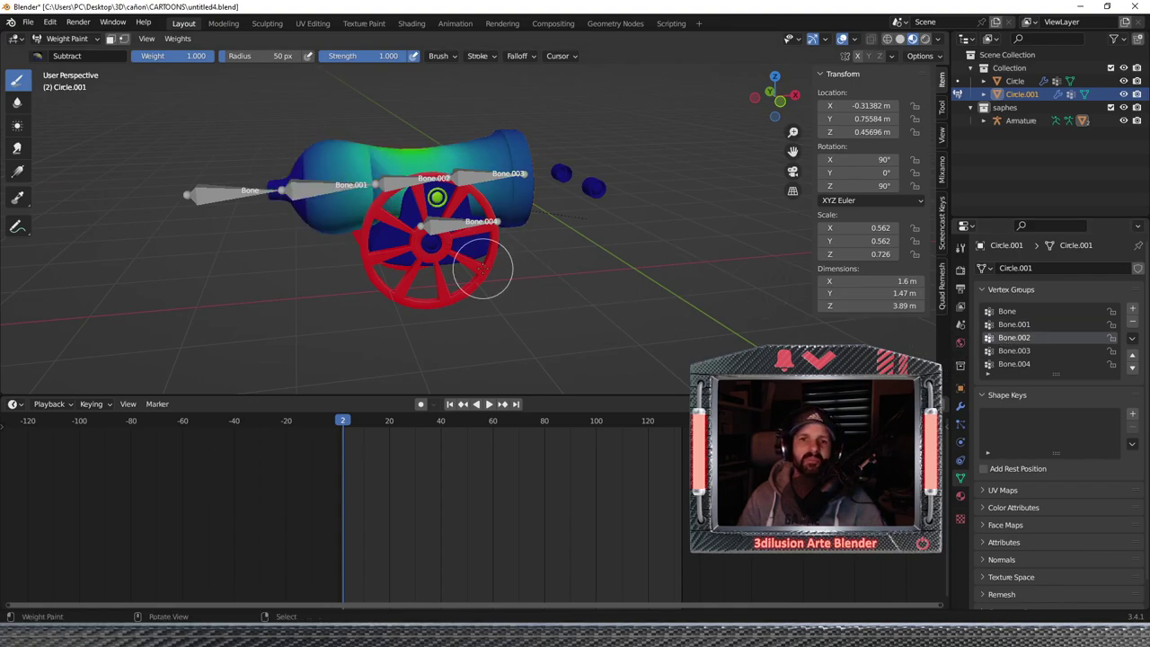
scroll(482, 257, "up", 2)
mouse_move(482, 257)
middle_mouse_down()
mouse_move(512, 306)
mouse_move(575, 296)
middle_mouse_up()
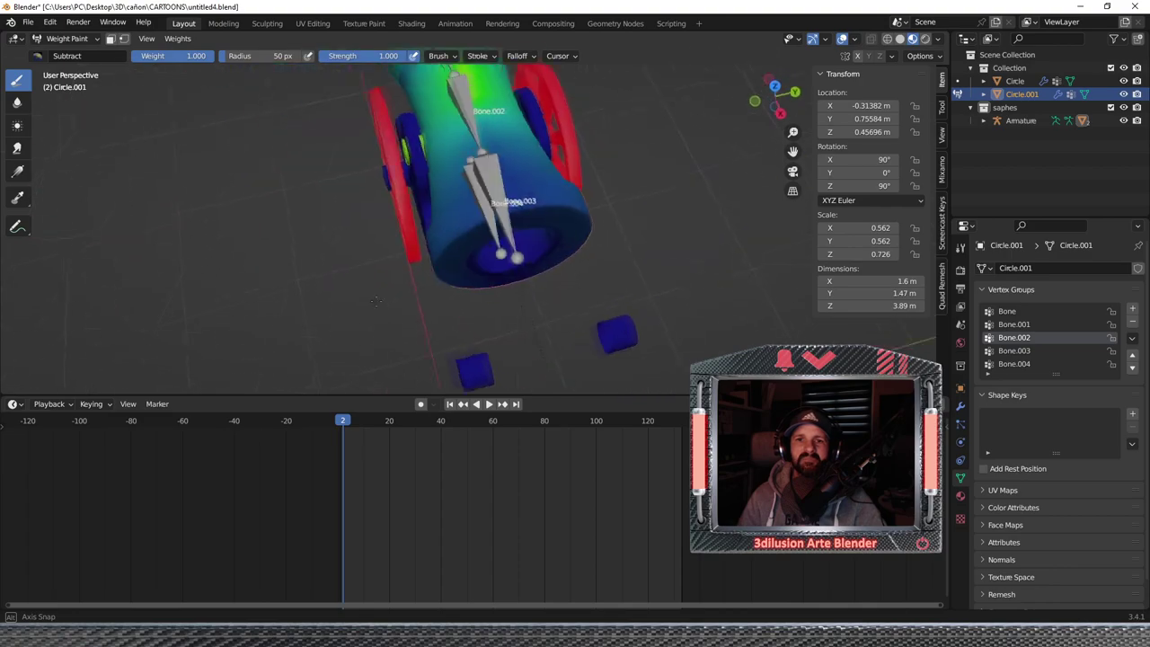
left_click(1015, 351)
mouse_move(485, 261)
middle_mouse_down()
mouse_move(429, 235)
mouse_move(377, 235)
mouse_move(449, 235)
middle_mouse_up()
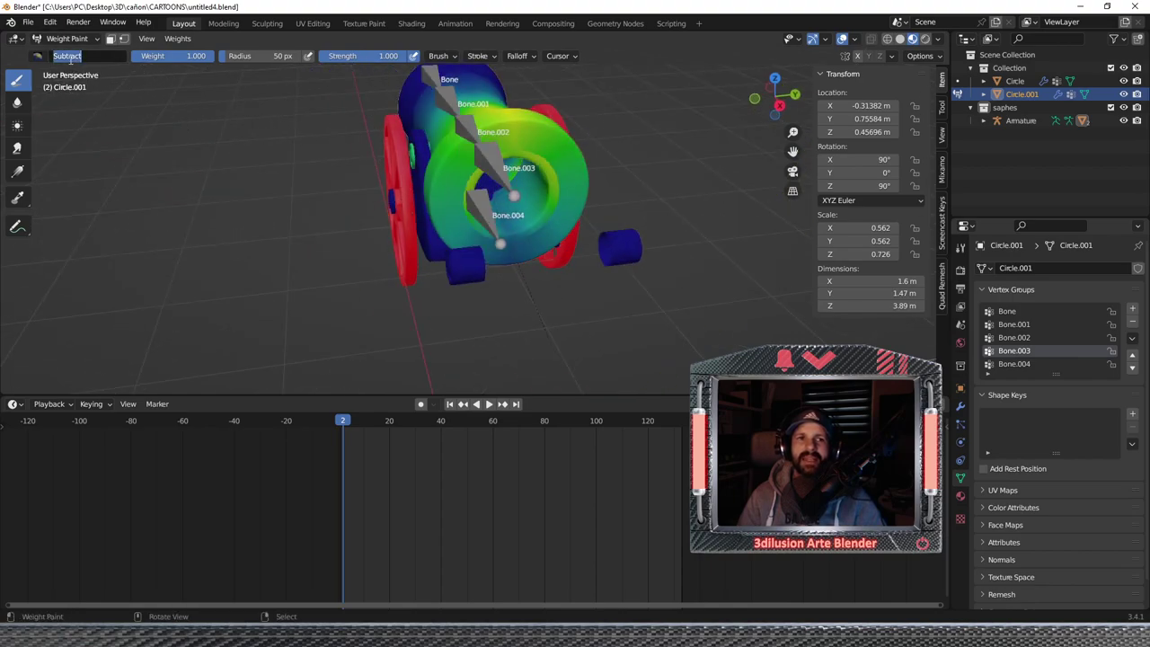
left_click(46, 59)
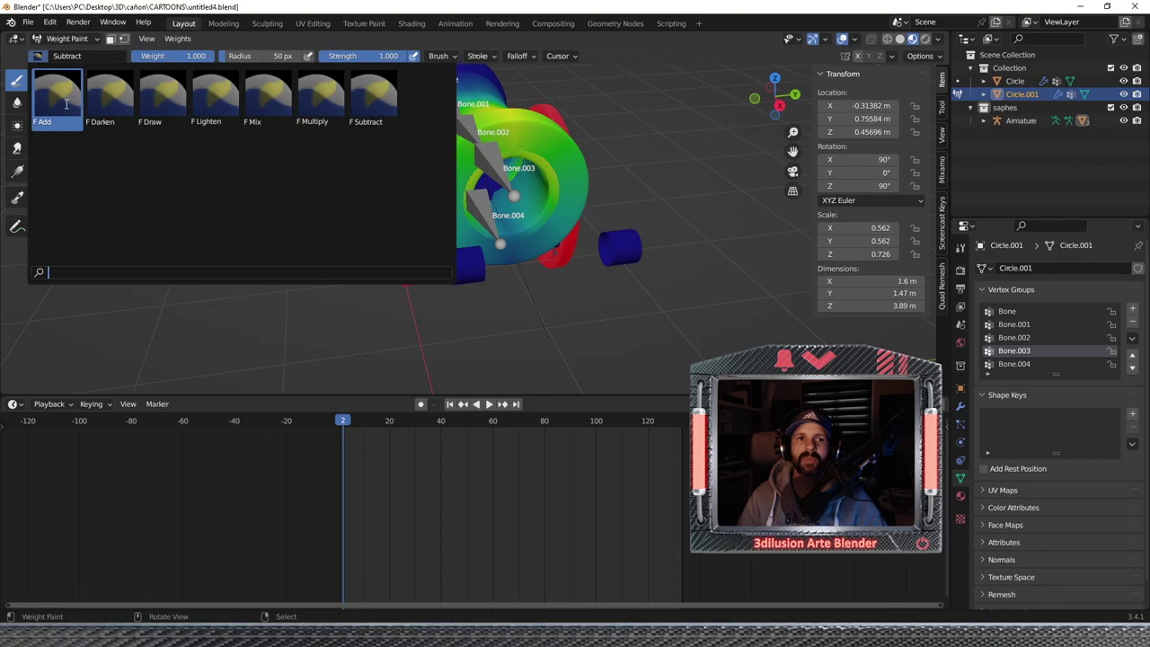
With the Add brush, paint full Bone.003 weight onto the cannon's front end and upper rim.
left_click(68, 102)
mouse_move(498, 207)
middle_mouse_down()
mouse_move(492, 236)
mouse_move(474, 203)
middle_mouse_up()
mouse_move(475, 197)
left_mouse_down()
mouse_move(567, 148)
mouse_move(514, 237)
mouse_move(526, 185)
mouse_move(512, 200)
mouse_move(482, 195)
mouse_move(476, 162)
mouse_move(476, 229)
mouse_move(534, 249)
mouse_move(578, 205)
mouse_move(584, 174)
mouse_move(565, 141)
mouse_move(521, 126)
mouse_move(467, 171)
mouse_move(471, 212)
left_mouse_up()
middle_click_drag(473, 209, 584, 152)
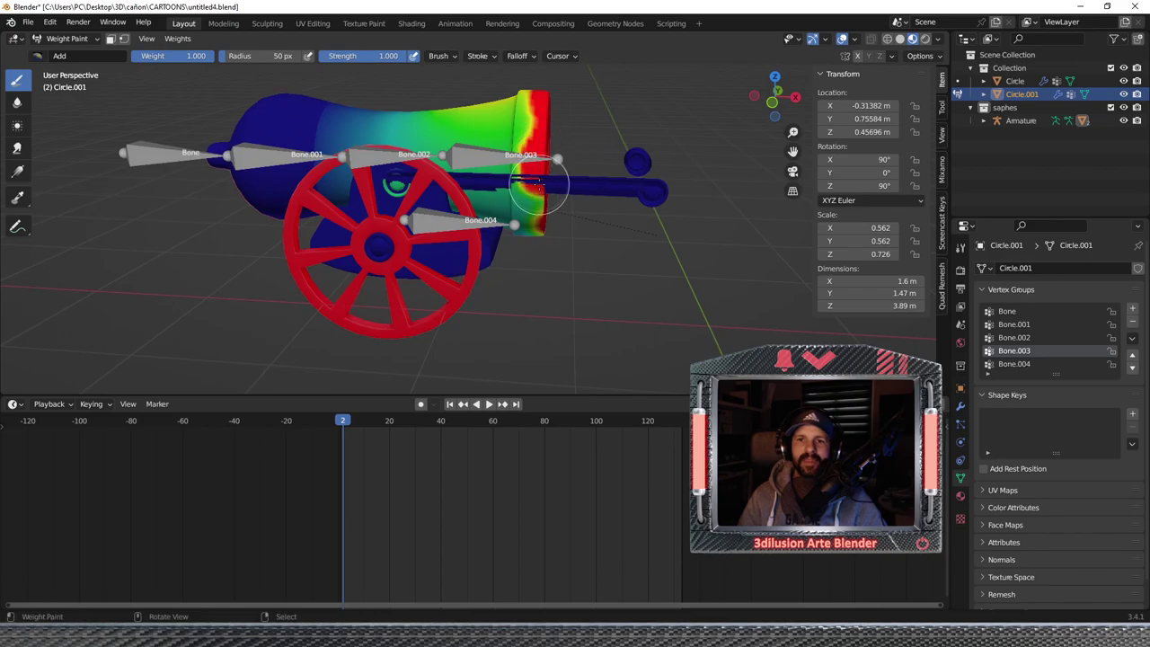
mouse_move(543, 190)
left_mouse_down()
mouse_move(528, 103)
mouse_move(530, 133)
left_mouse_up()
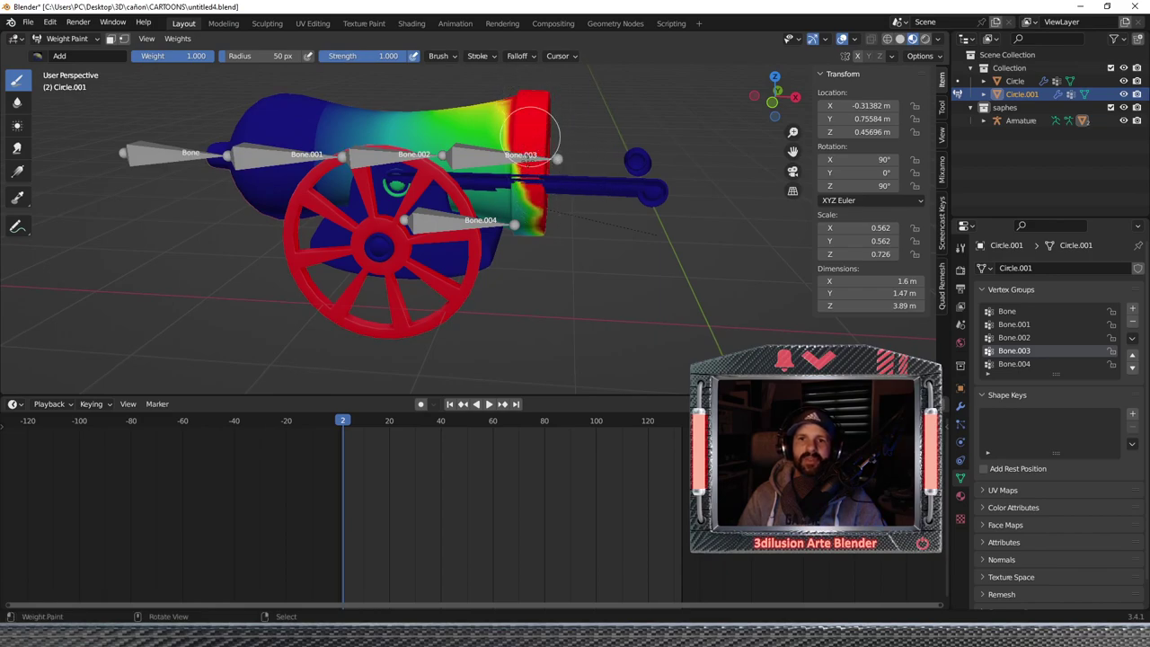
middle_click_drag(578, 148, 549, 169)
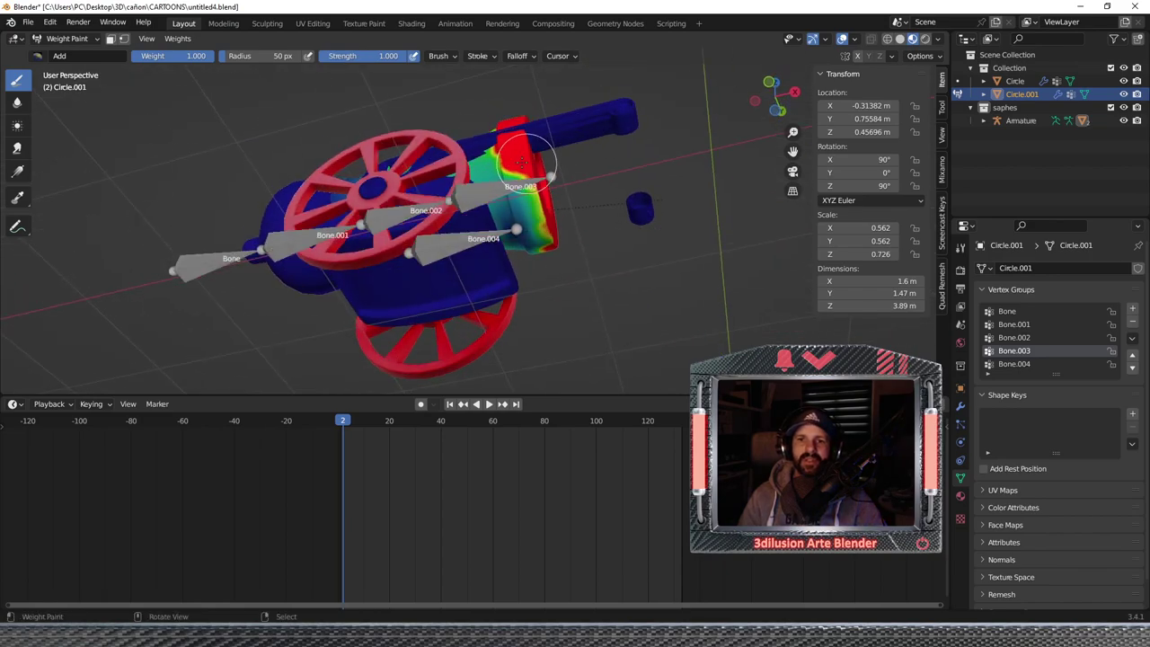
left_click_drag(529, 232, 539, 231)
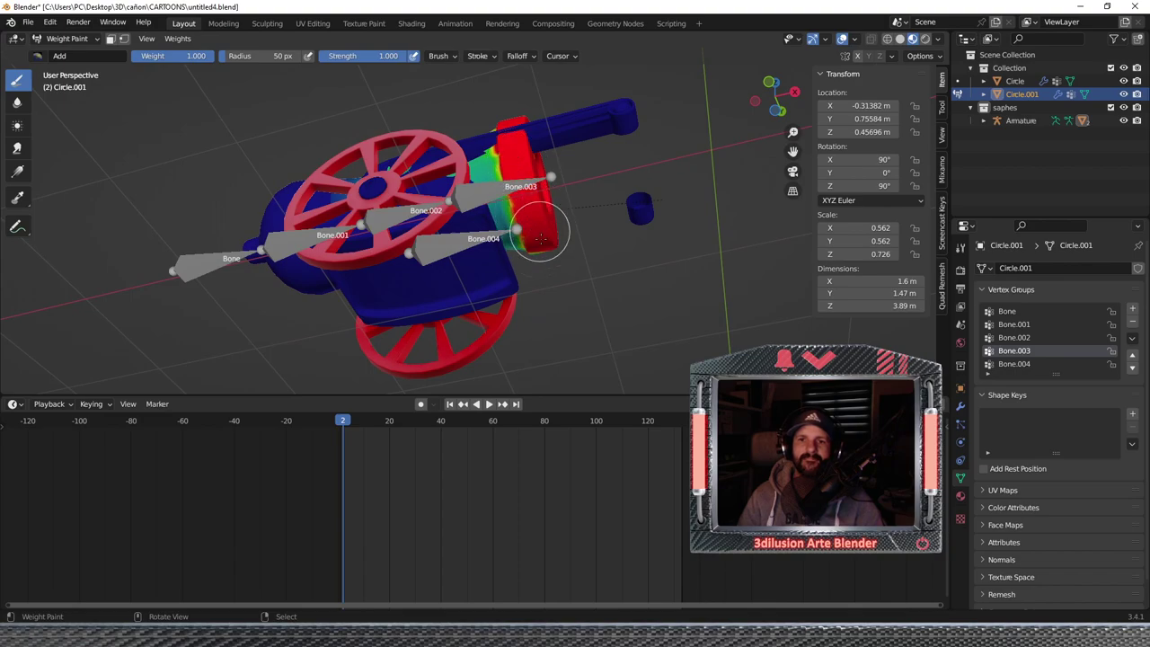
Paint the remaining green areas of the muzzle's open end solid red.
mouse_move(577, 247)
middle_mouse_down()
mouse_move(410, 185)
mouse_move(410, 198)
middle_mouse_up()
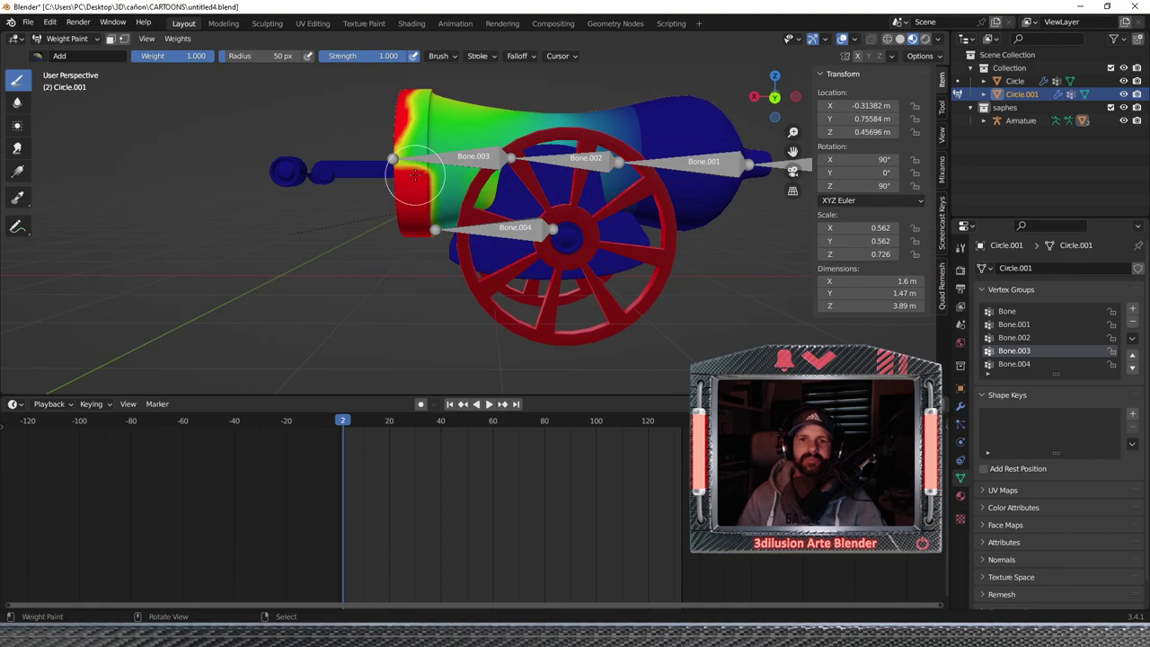
left_click_drag(414, 174, 419, 104)
middle_click_drag(418, 103, 416, 184)
left_click_drag(416, 185, 409, 254)
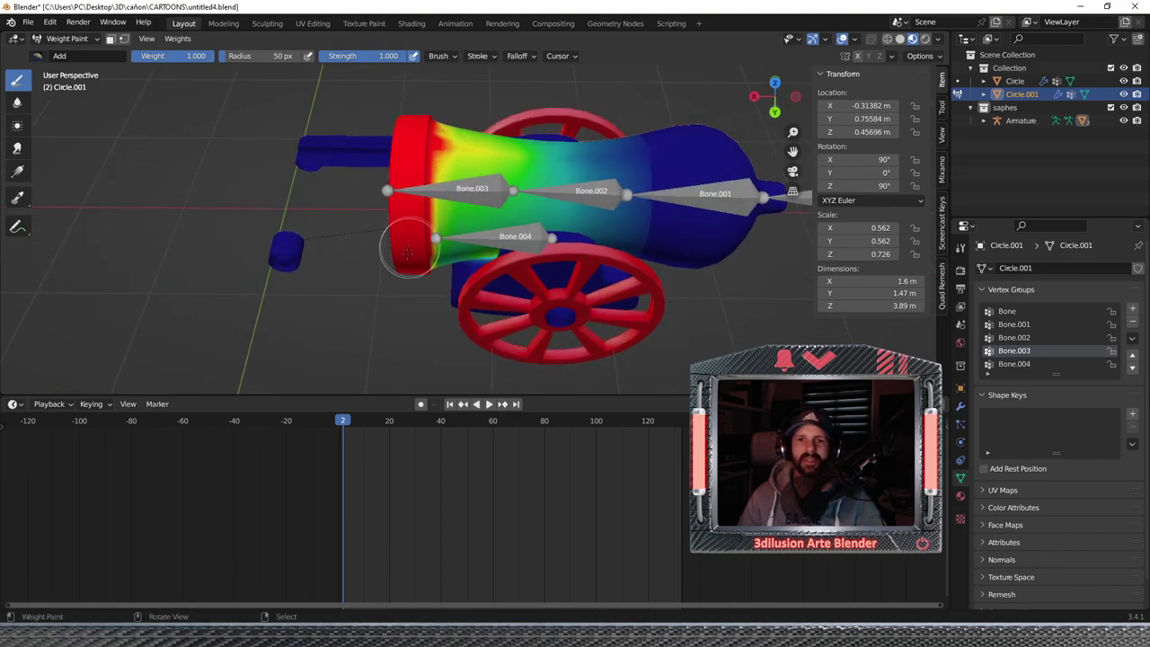
middle_click_drag(409, 253, 708, 284)
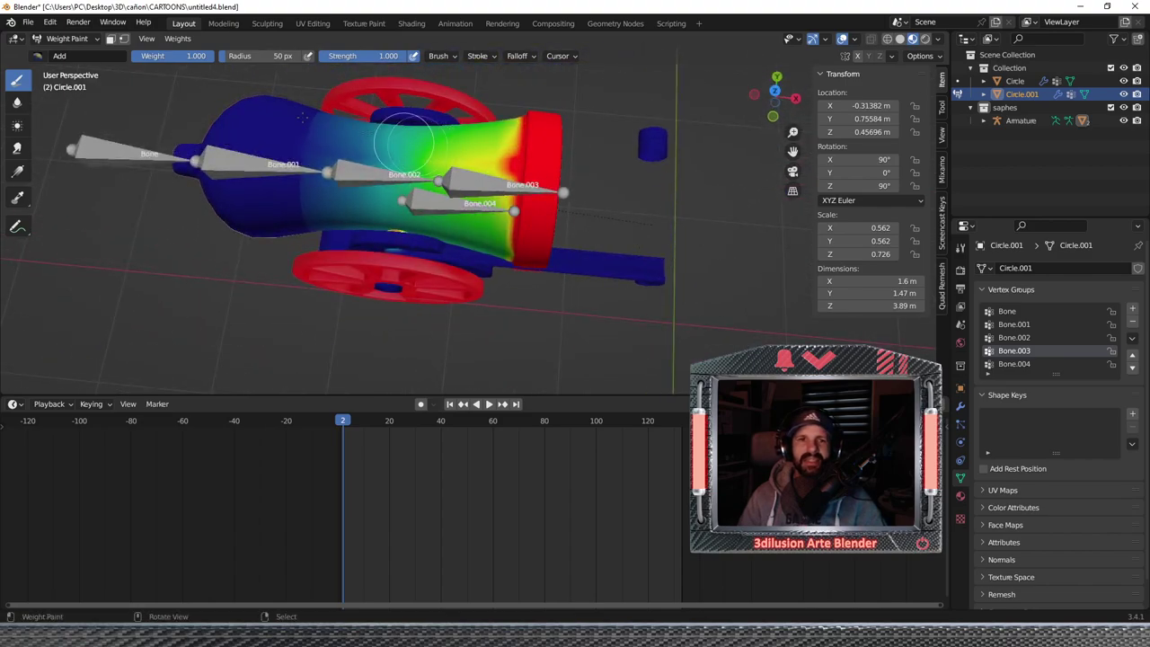
left_click(49, 59)
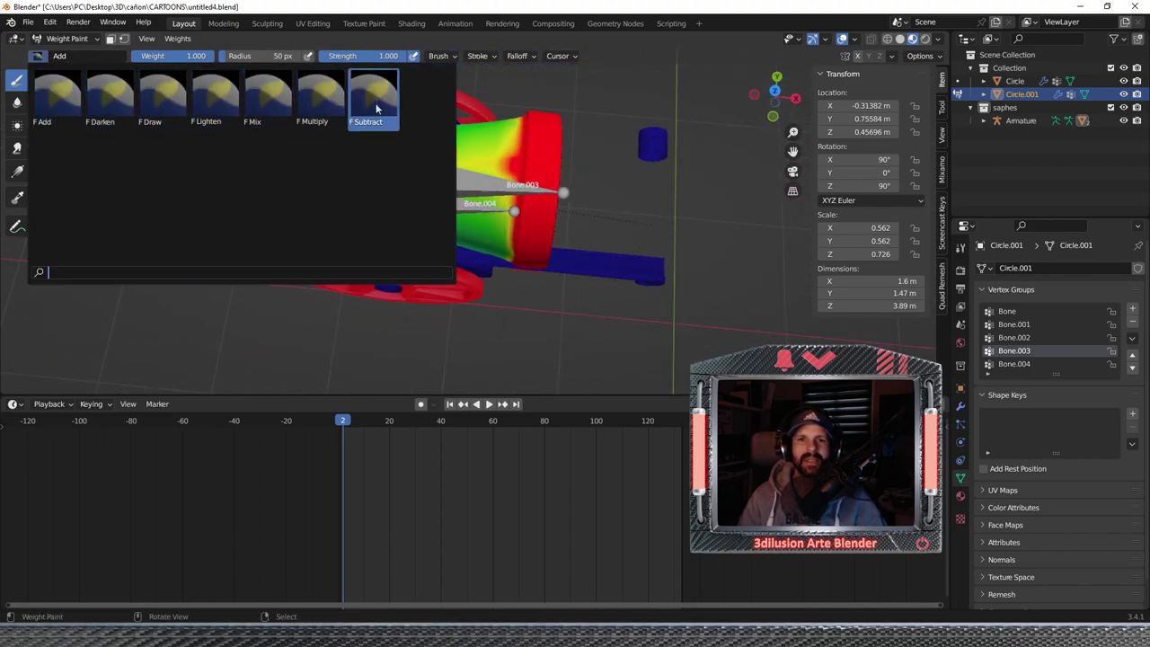
Subtract excess weight from the cannon barrel, including near Bone.004.
left_click(373, 100)
mouse_move(492, 170)
left_mouse_down()
mouse_move(491, 145)
mouse_move(467, 160)
mouse_move(422, 158)
mouse_move(422, 205)
mouse_move(390, 185)
mouse_move(359, 117)
mouse_move(302, 151)
mouse_move(372, 274)
mouse_move(380, 217)
mouse_move(441, 200)
left_mouse_up()
mouse_move(442, 120)
left_mouse_down()
mouse_move(470, 114)
mouse_move(476, 153)
left_mouse_up()
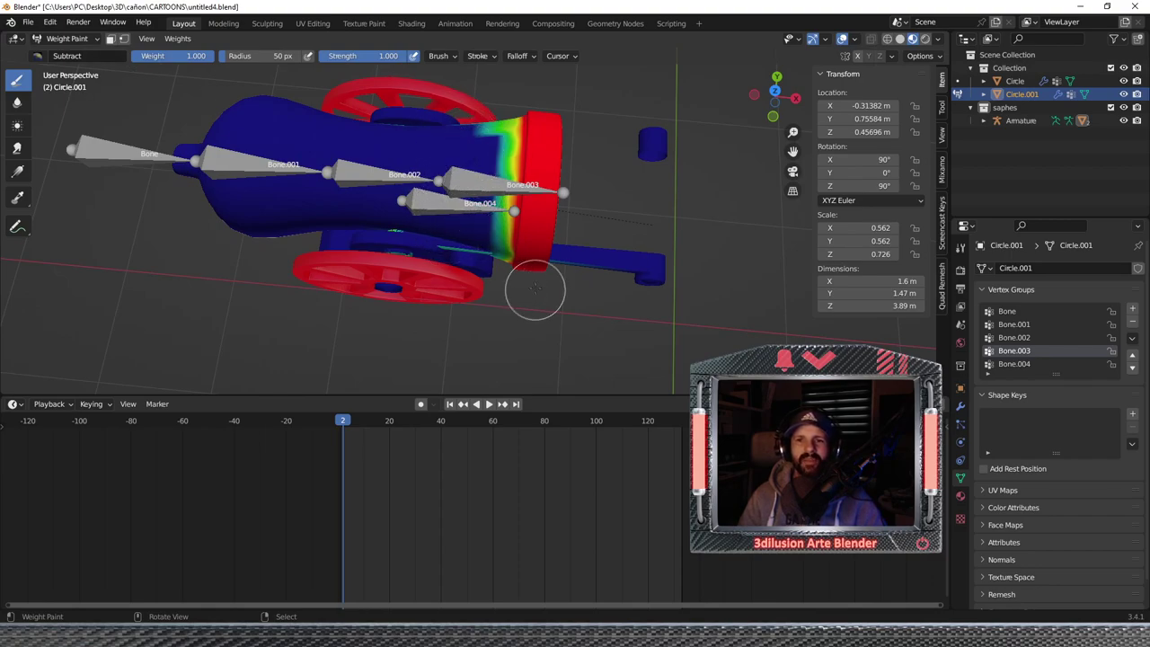
middle_click_drag(531, 287, 494, 404)
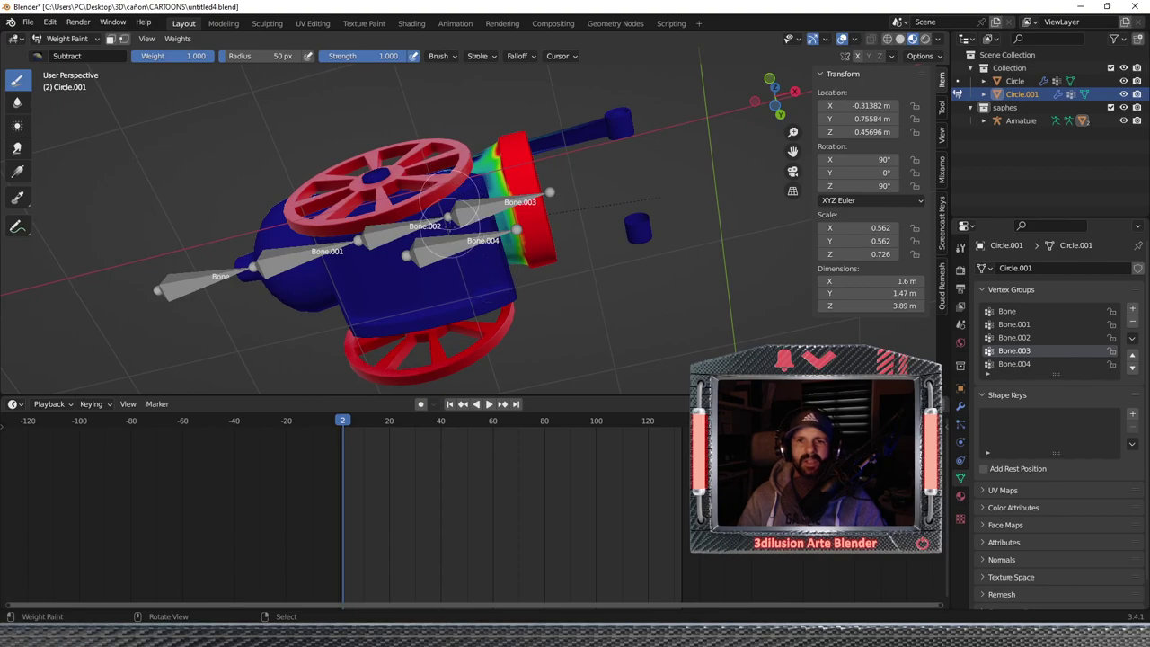
middle_click_drag(456, 179, 381, 184)
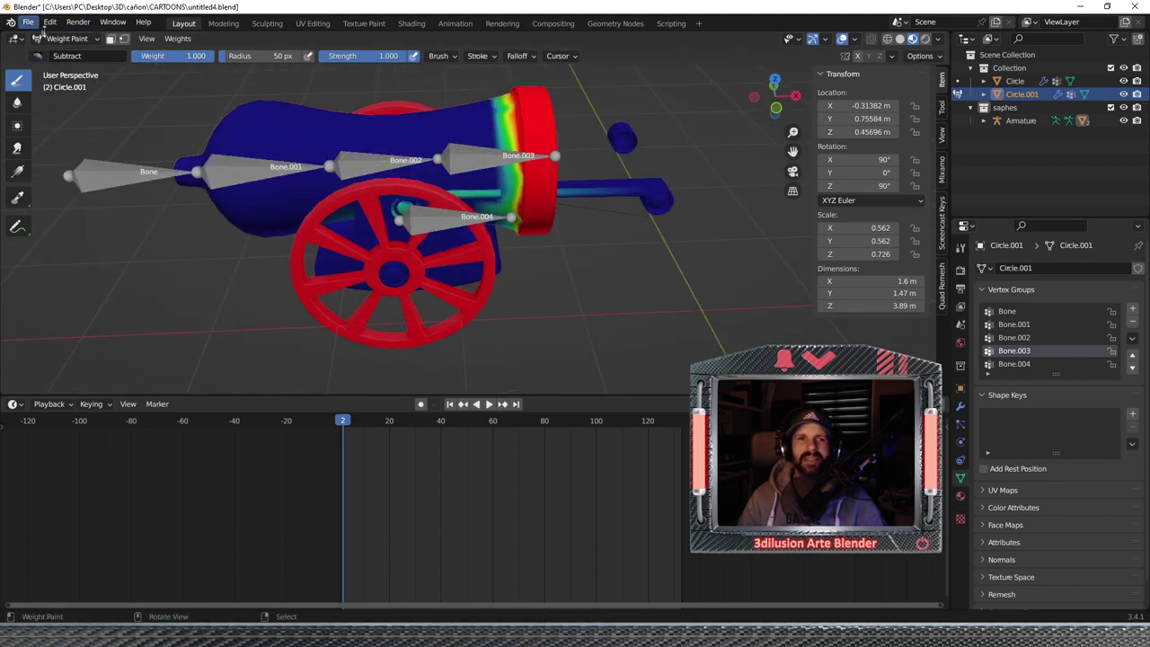
Switch to Add and paint the barrel top and muzzle front fully red for Bone.003.
left_click(38, 56)
left_click(51, 101)
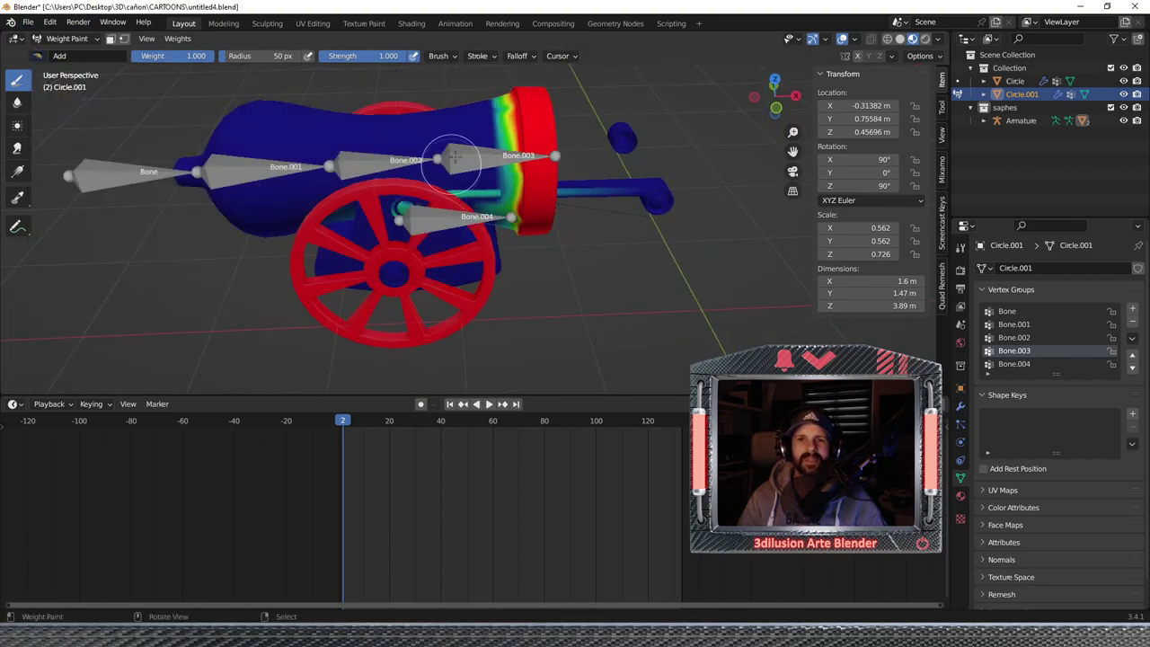
left_click_drag(505, 99, 509, 226)
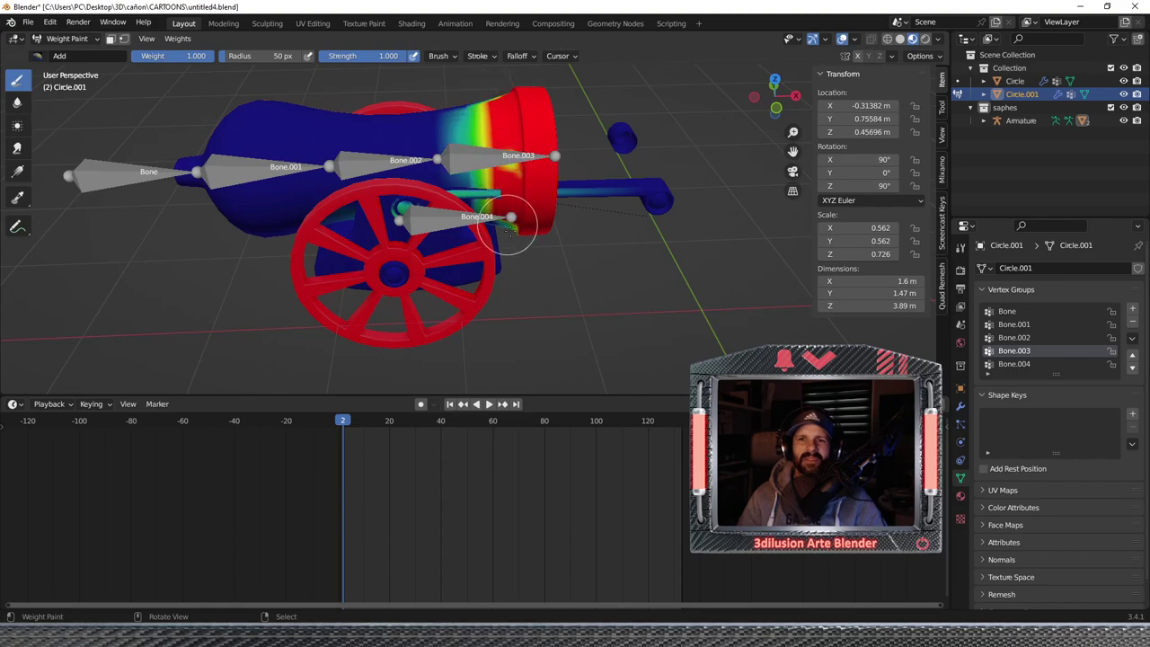
left_click_drag(484, 121, 490, 170)
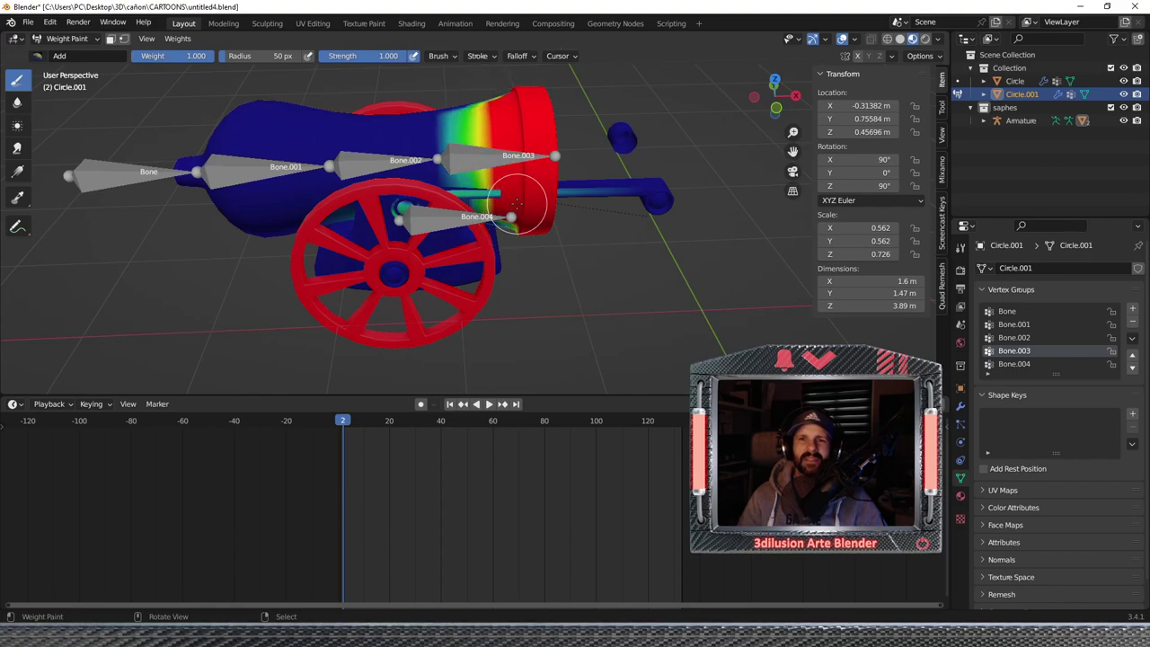
middle_click_drag(517, 203, 471, 385)
left_click_drag(479, 170, 491, 182)
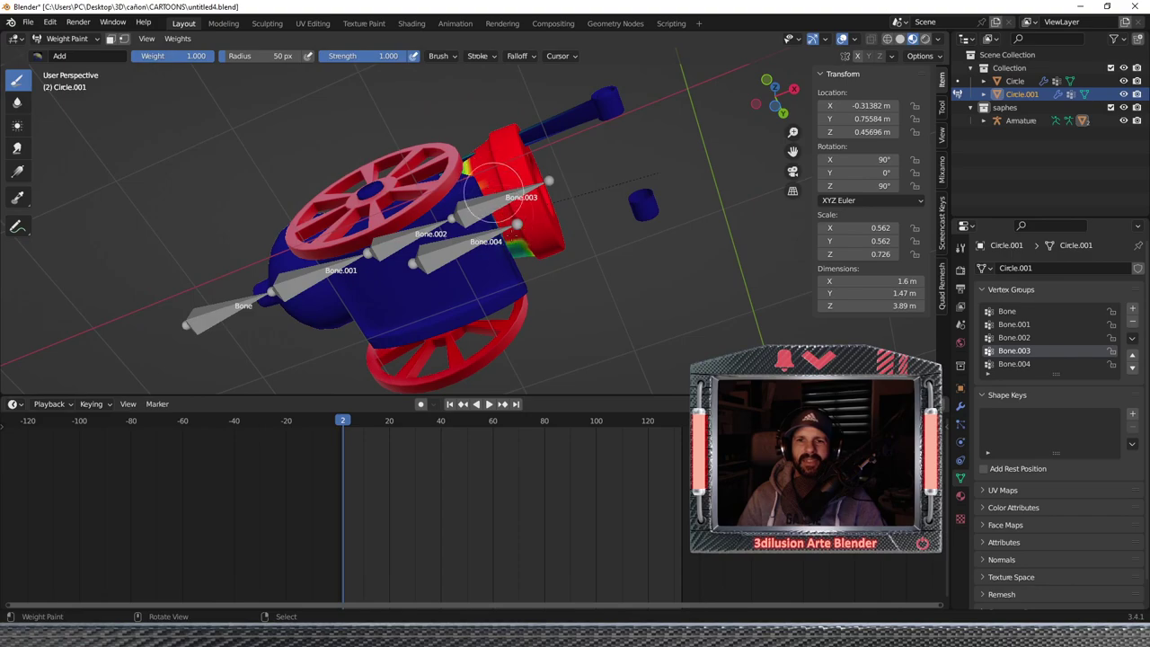
middle_click_drag(558, 274, 361, 327)
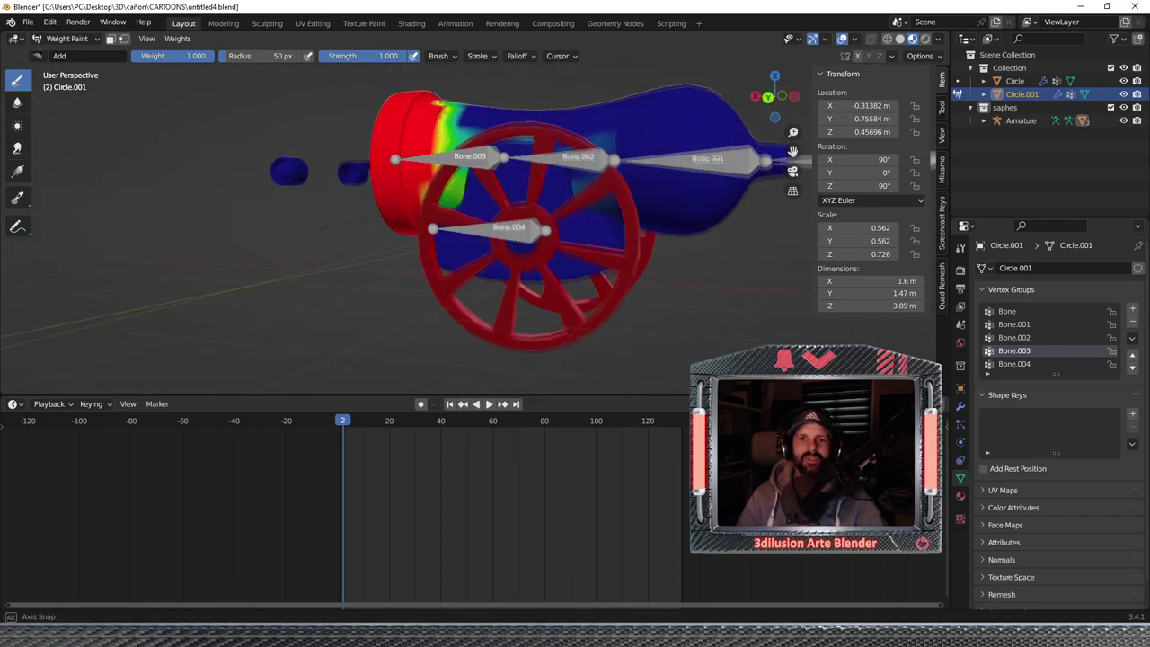
middle_click_drag(423, 102, 436, 199)
mouse_move(423, 242)
middle_mouse_down()
mouse_move(485, 127)
mouse_move(448, 197)
middle_mouse_up()
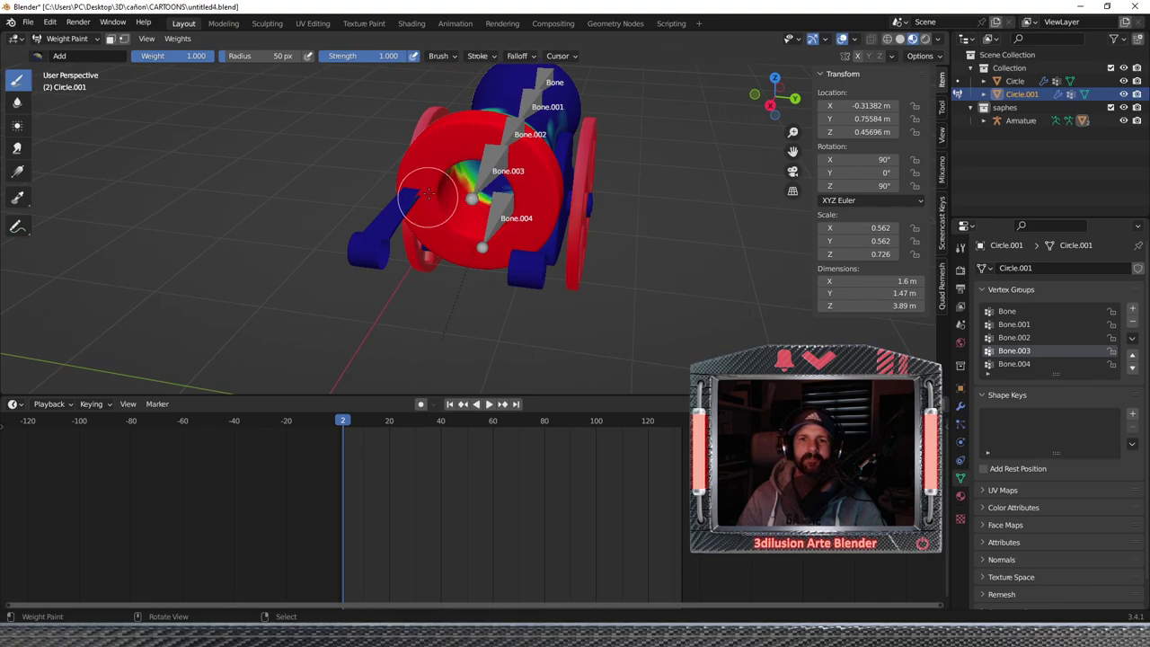
middle_click_drag(532, 241, 476, 162)
left_click_drag(443, 124, 438, 169)
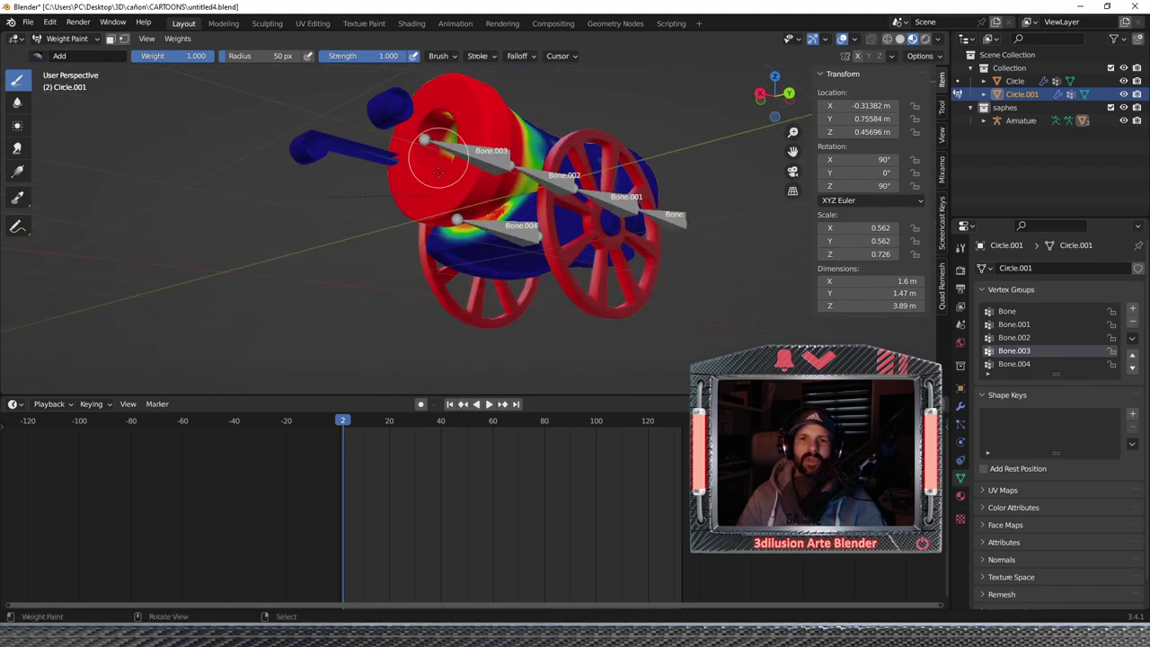
Orbit and zoom around the cannon to review the Bone.003 muzzle weights.
middle_click_drag(443, 124, 535, 137)
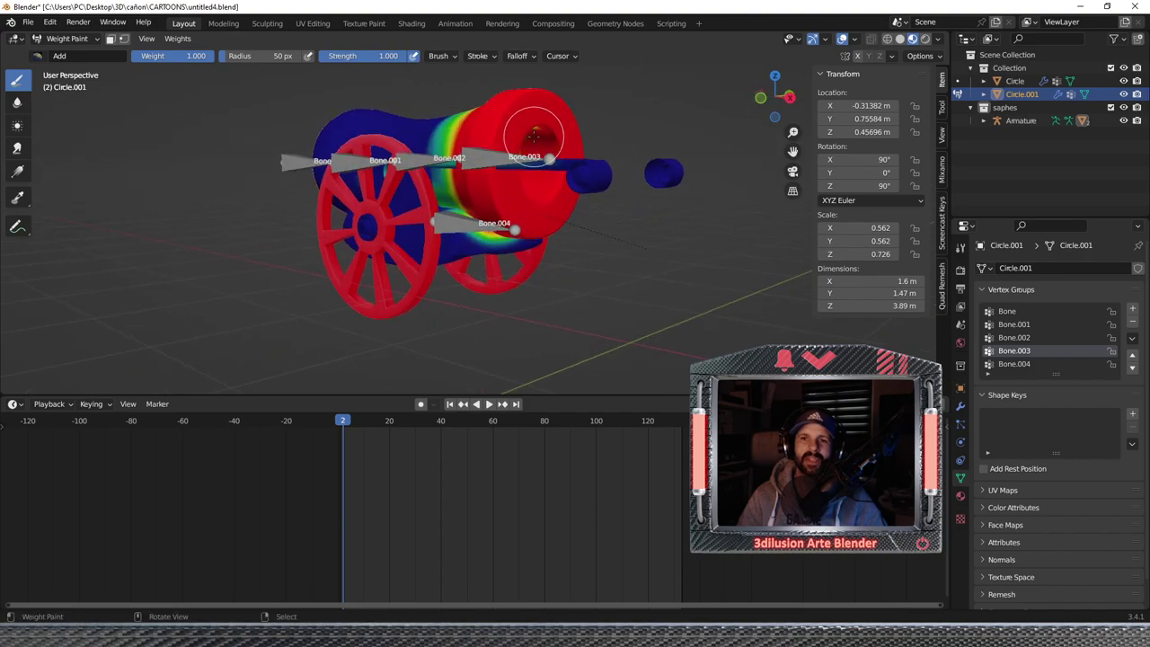
mouse_move(596, 187)
middle_mouse_down()
mouse_move(492, 122)
mouse_move(595, 252)
middle_mouse_up()
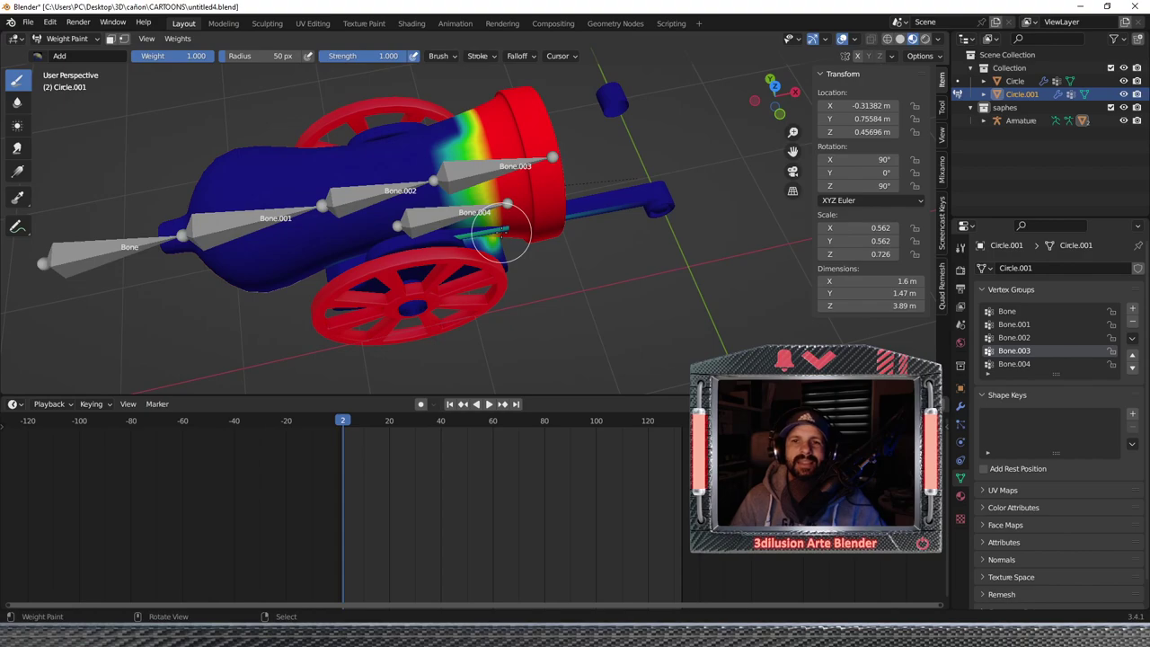
scroll(521, 202, "up", 1)
scroll(540, 235, "up", 1)
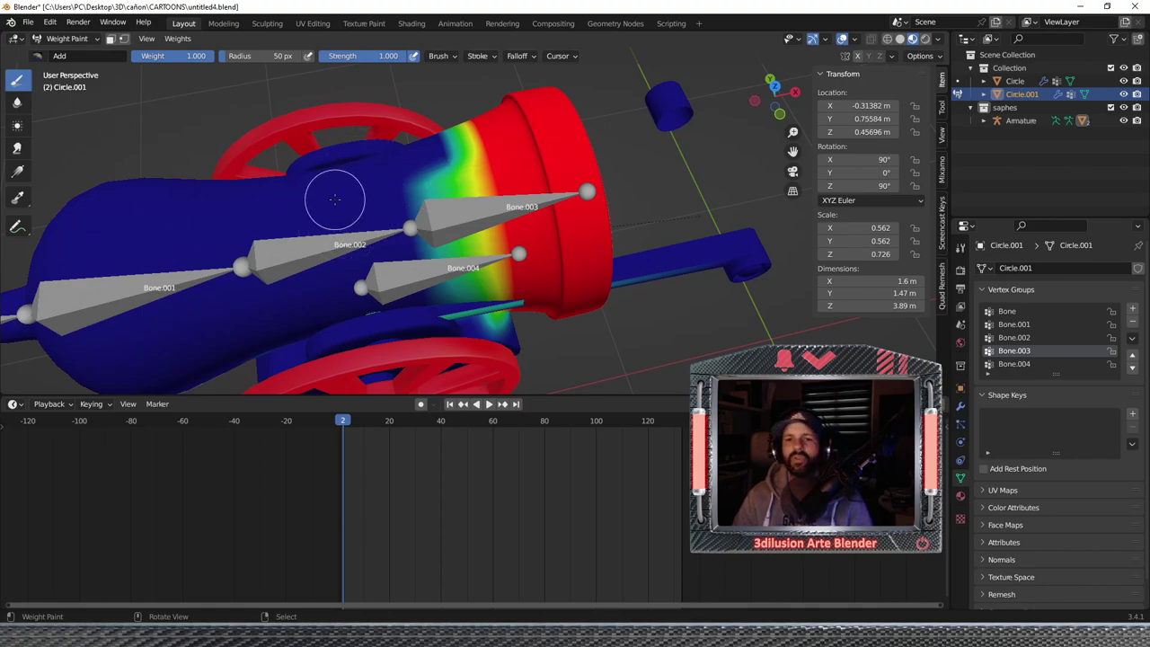
scroll(488, 206, "down", 3)
mouse_move(487, 207)
middle_mouse_down()
mouse_move(466, 209)
mouse_move(512, 205)
middle_mouse_up()
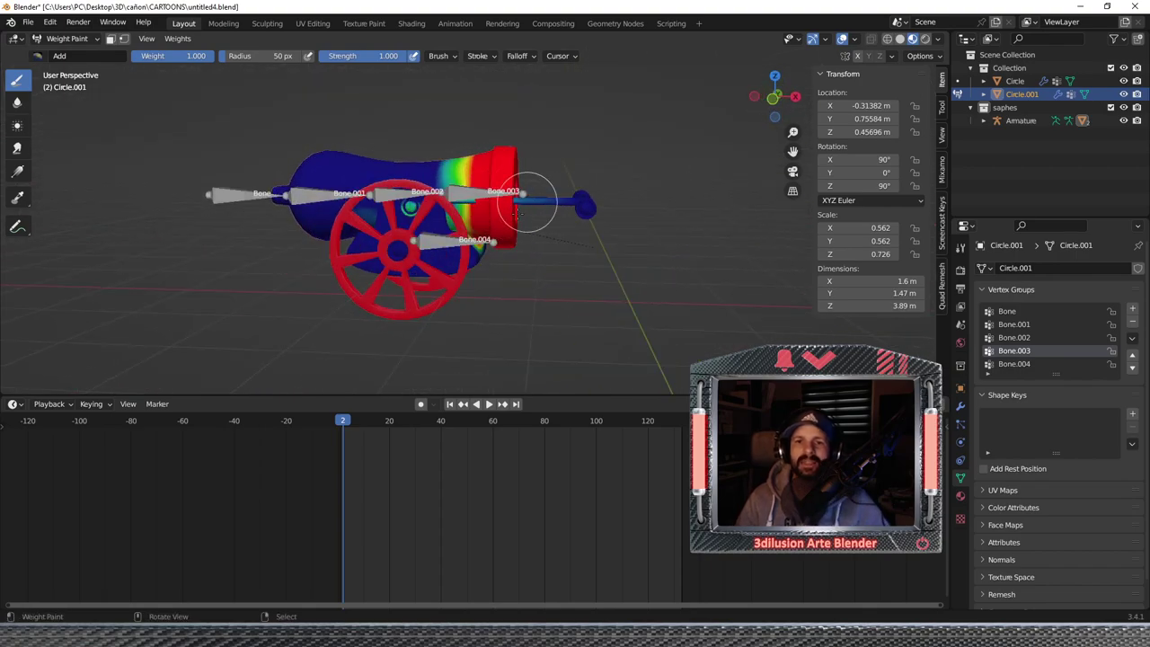
scroll(505, 191, "up", 2)
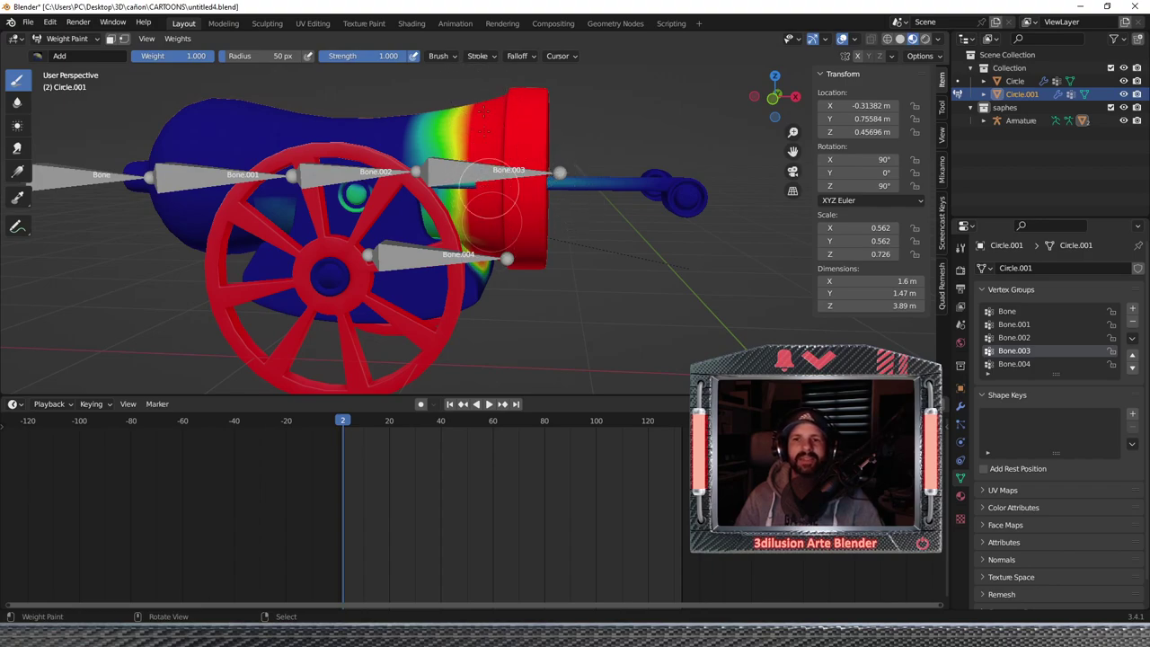
middle_click_drag(575, 285, 512, 271)
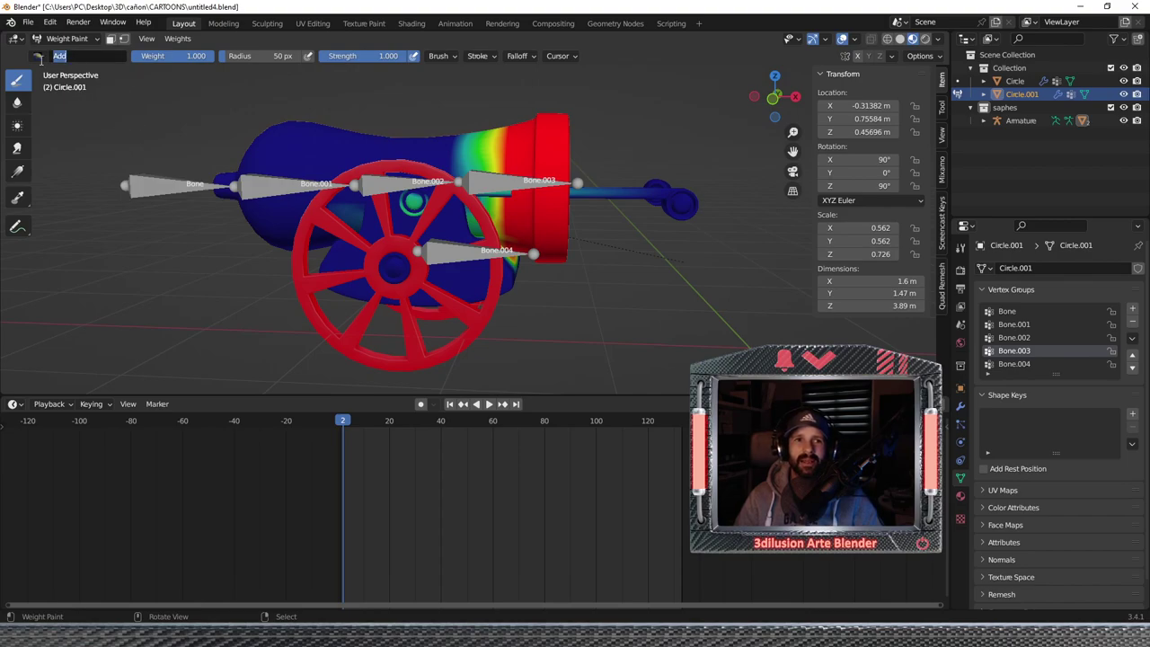
Switch the weight brush back to Subtract.
left_click(39, 56)
left_click(372, 95)
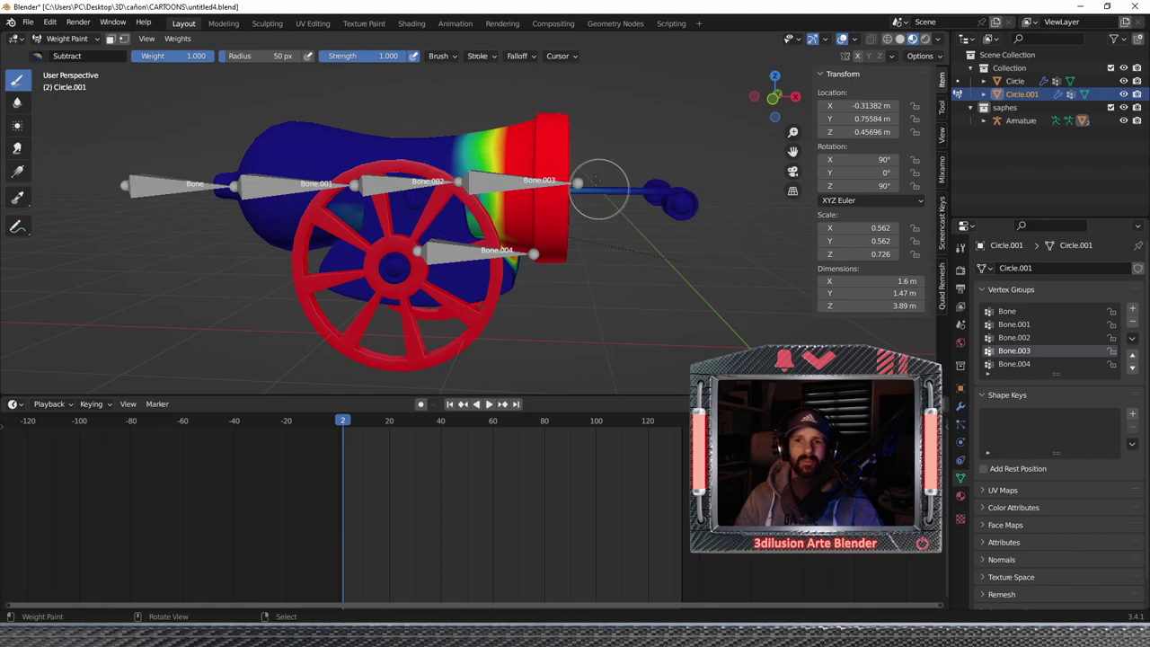
middle_click_drag(585, 186, 705, 257)
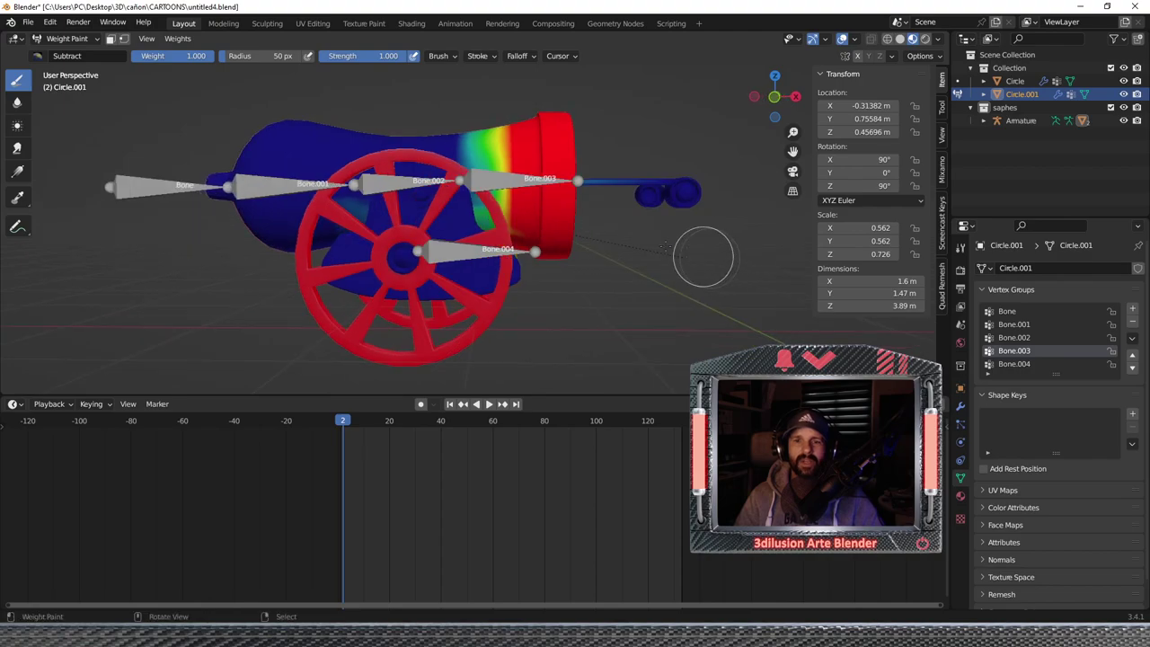
Review the Bone through Bone.003 group weights, then make Bone.004 the active group.
left_click(1012, 312)
left_click(1014, 325)
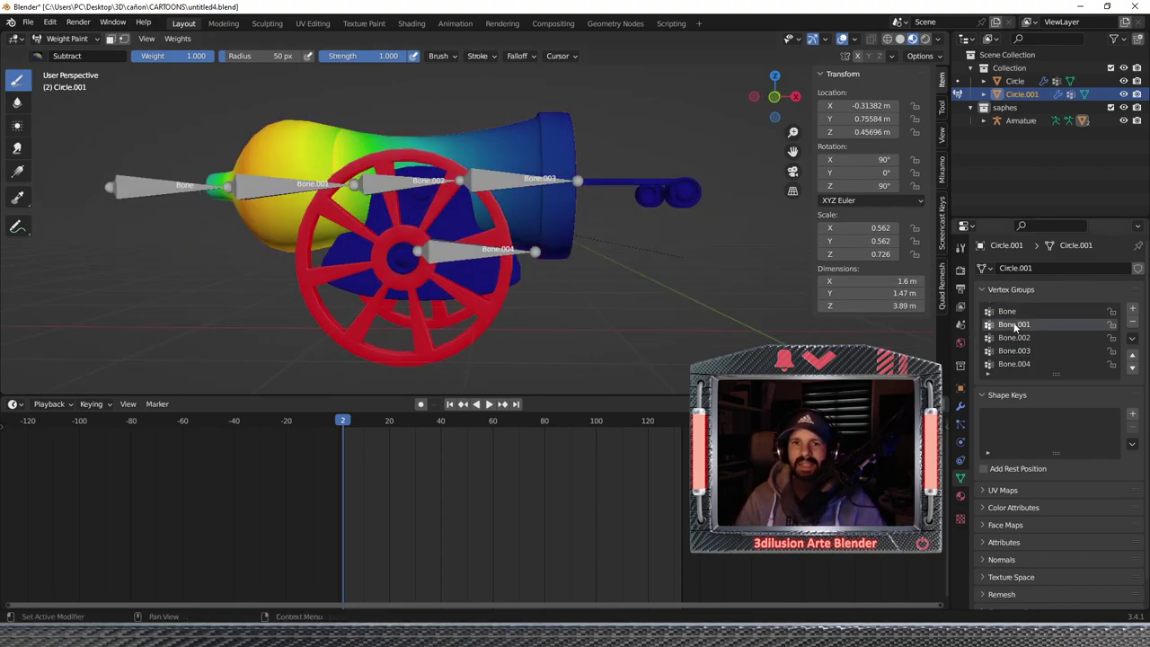
left_click(1015, 337)
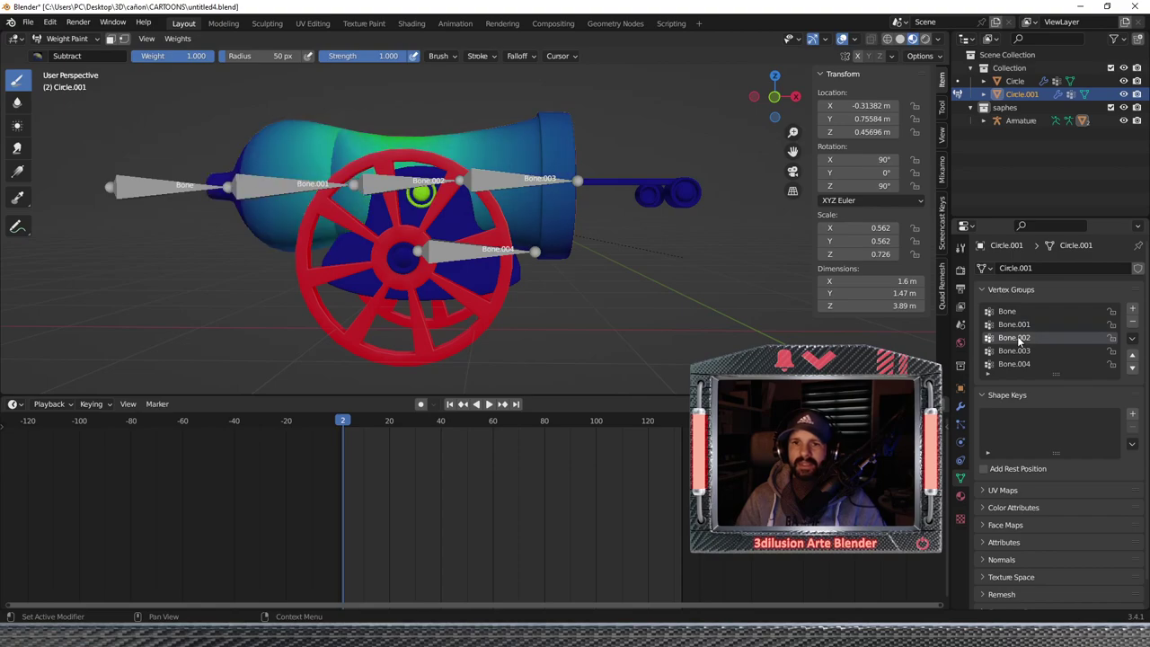
middle_click_drag(731, 319, 806, 329)
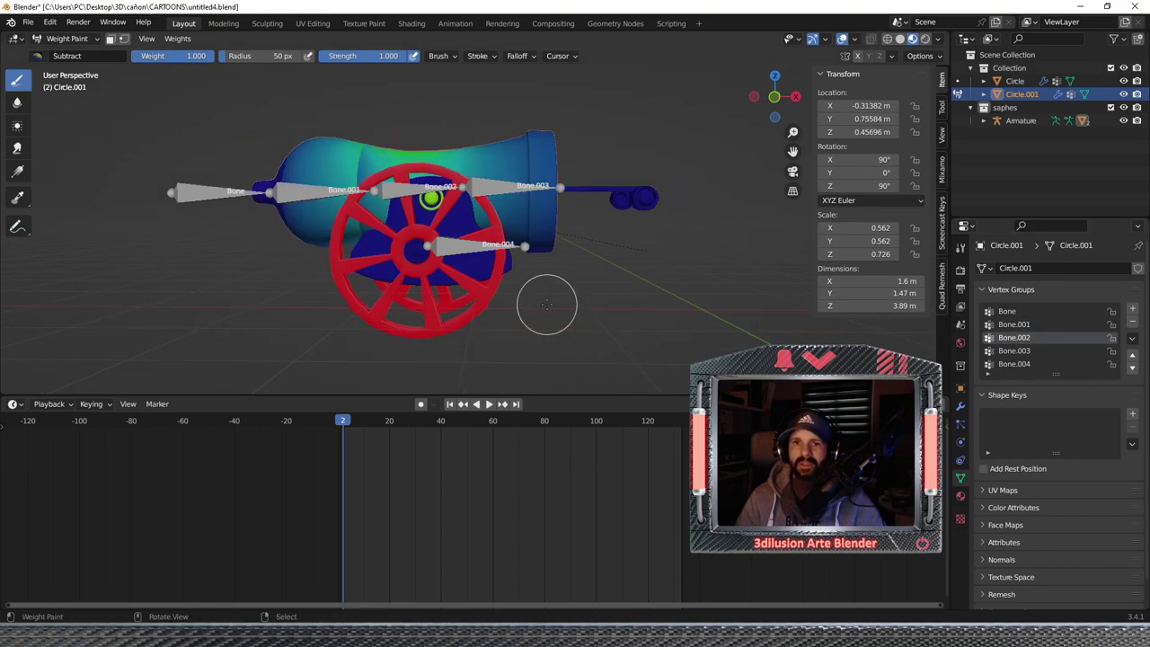
left_click(1024, 351)
left_click(1026, 365)
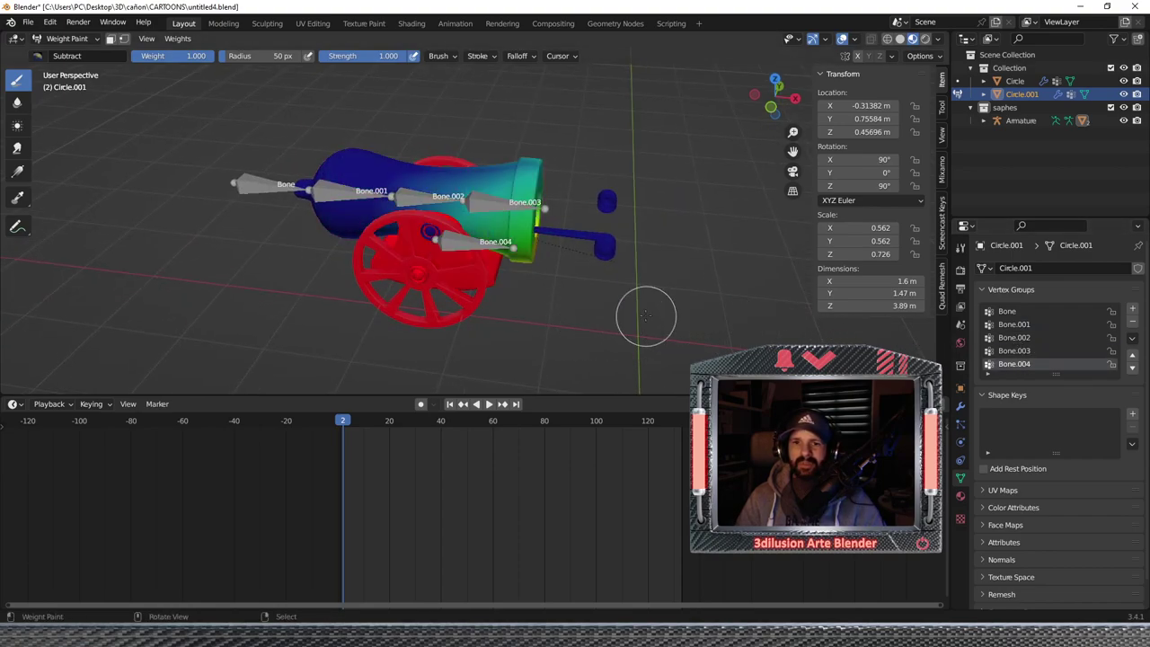
middle_click_drag(647, 308, 447, 186)
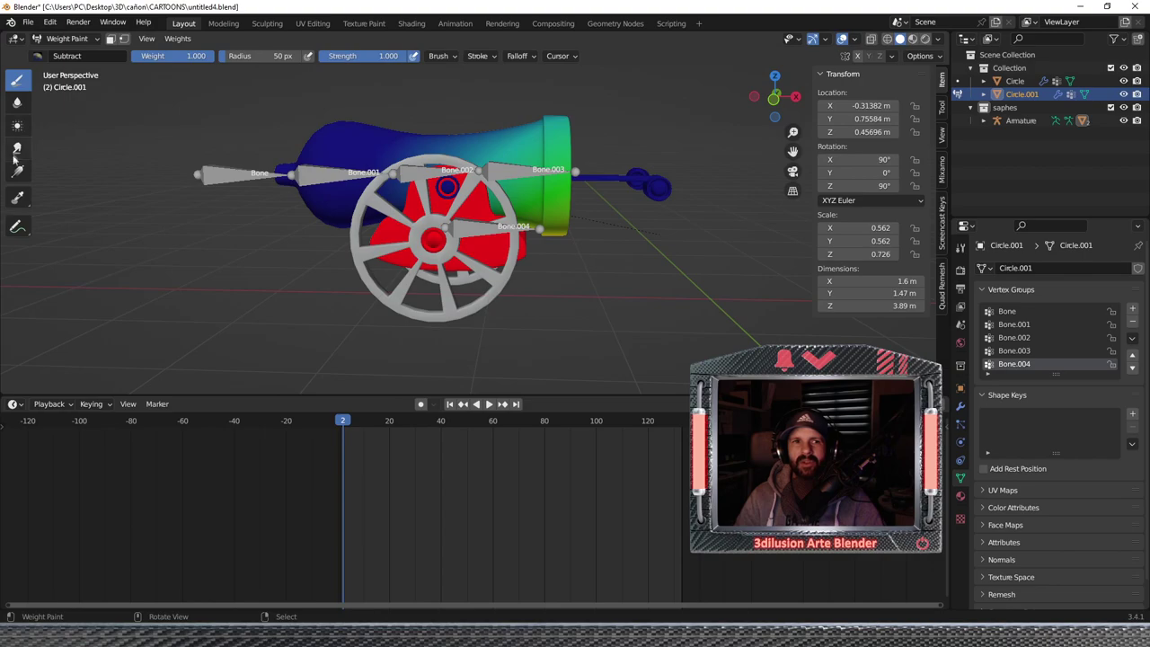
Subtract Bone.004's stray weight from the hub area, barrel, rear and lower body to blue.
left_click(47, 55)
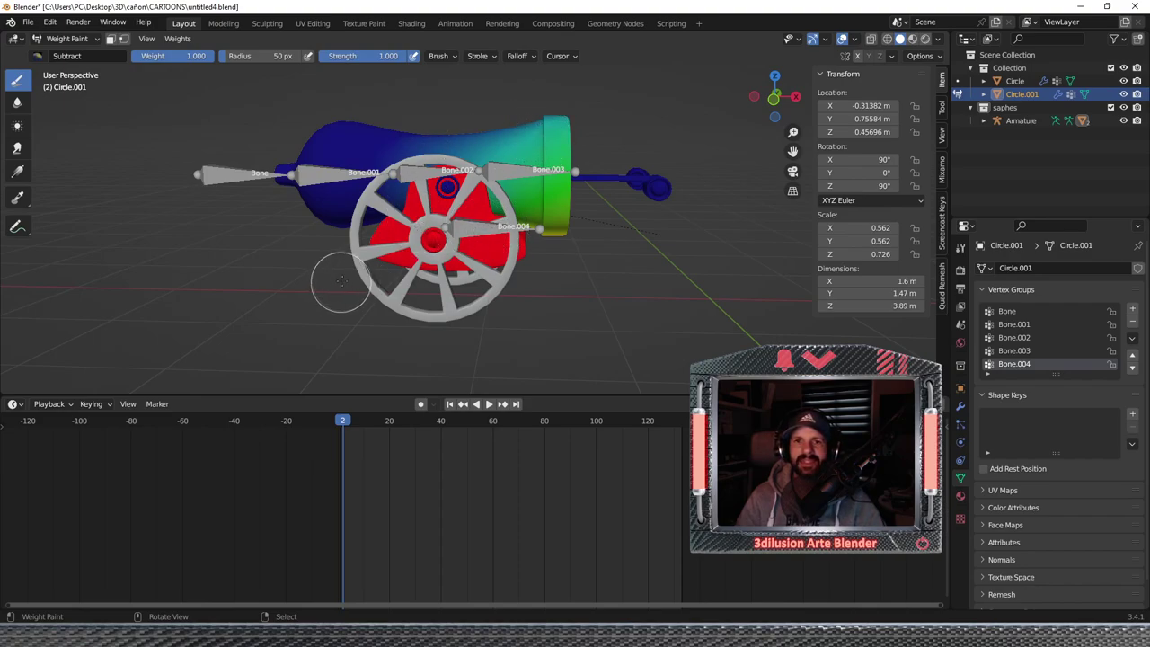
mouse_move(400, 251)
left_mouse_down()
mouse_move(422, 216)
mouse_move(386, 260)
mouse_move(426, 269)
mouse_move(462, 225)
mouse_move(499, 215)
mouse_move(539, 242)
left_mouse_up()
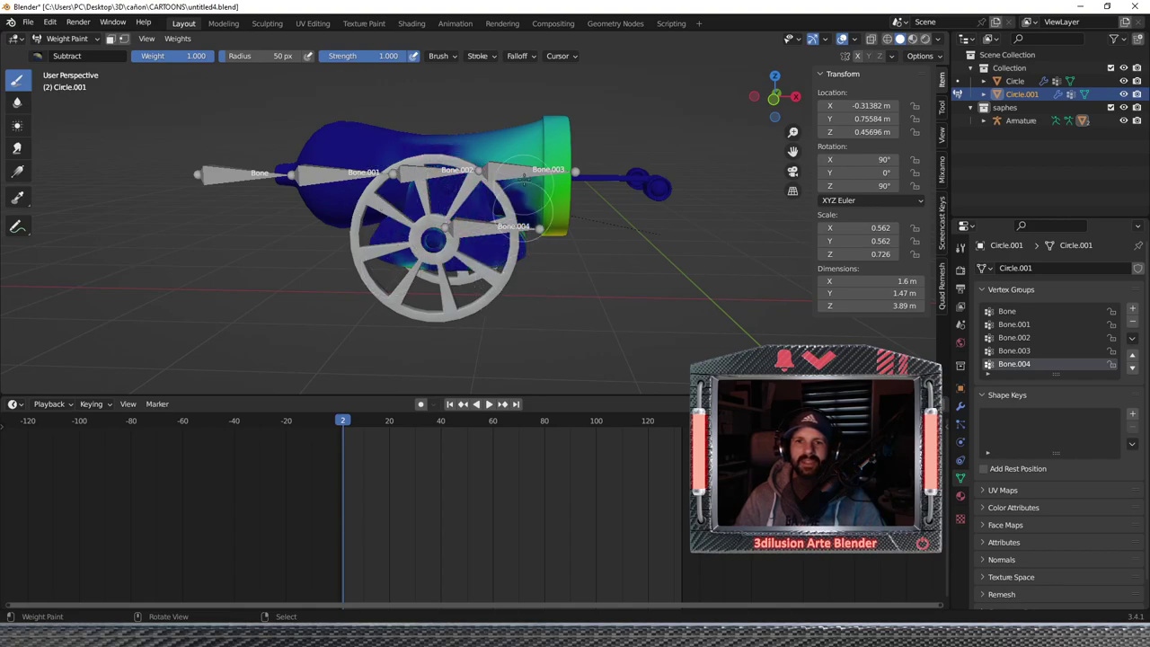
middle_click_drag(538, 242, 424, 131)
mouse_move(424, 130)
left_mouse_down()
mouse_move(395, 99)
mouse_move(413, 94)
mouse_move(431, 149)
mouse_move(422, 236)
mouse_move(530, 251)
mouse_move(584, 205)
mouse_move(526, 257)
mouse_move(423, 257)
mouse_move(559, 303)
mouse_move(397, 221)
left_mouse_up()
middle_click_drag(397, 128, 460, 209)
mouse_move(442, 196)
left_mouse_down()
mouse_move(485, 224)
mouse_move(395, 170)
mouse_move(351, 166)
mouse_move(341, 124)
left_mouse_up()
middle_click_drag(353, 90, 275, 239)
mouse_move(340, 224)
left_mouse_down()
mouse_move(269, 242)
mouse_move(404, 211)
mouse_move(389, 273)
left_mouse_up()
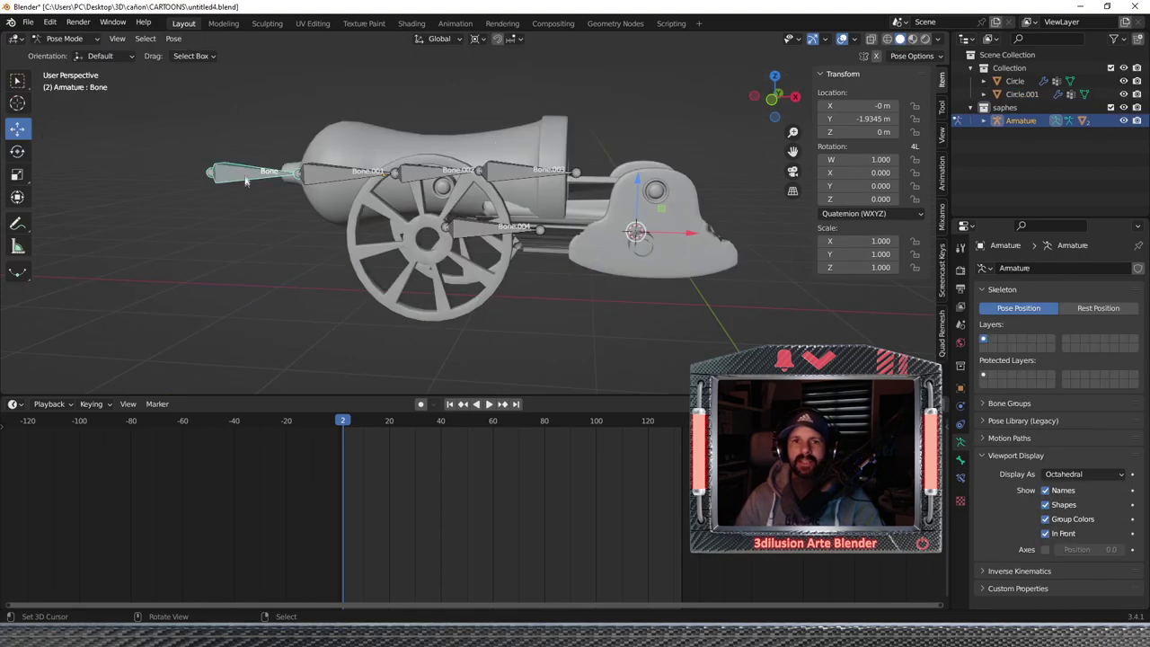
Select all bones and clear them back to their rest pose.
key("a")
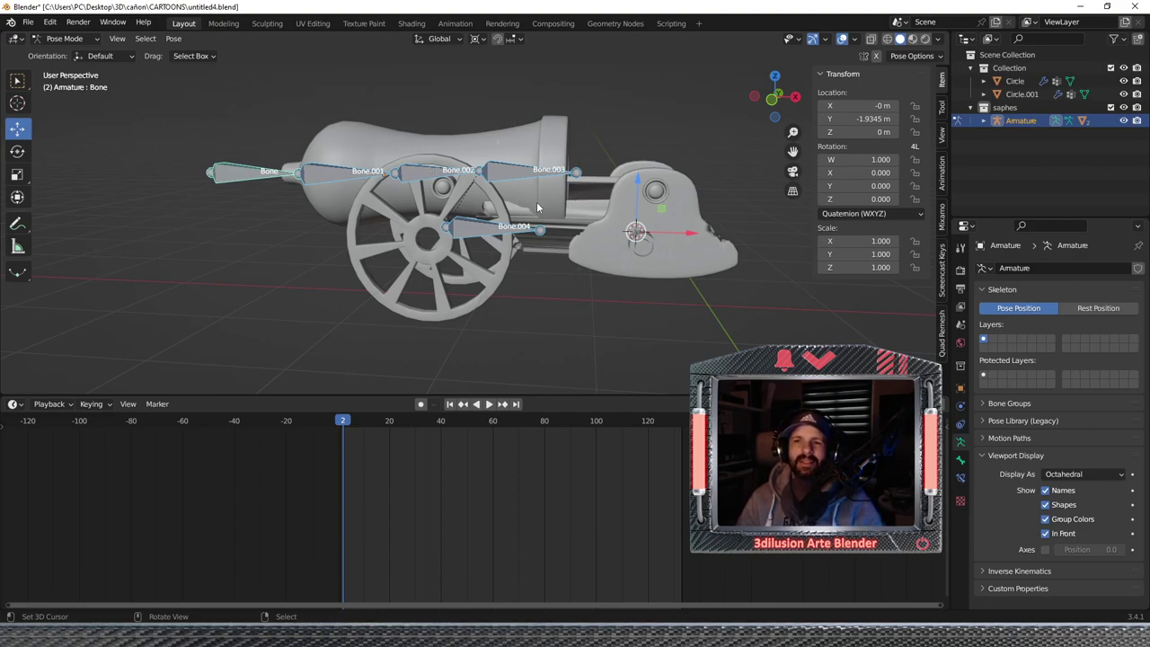
left_click(172, 40)
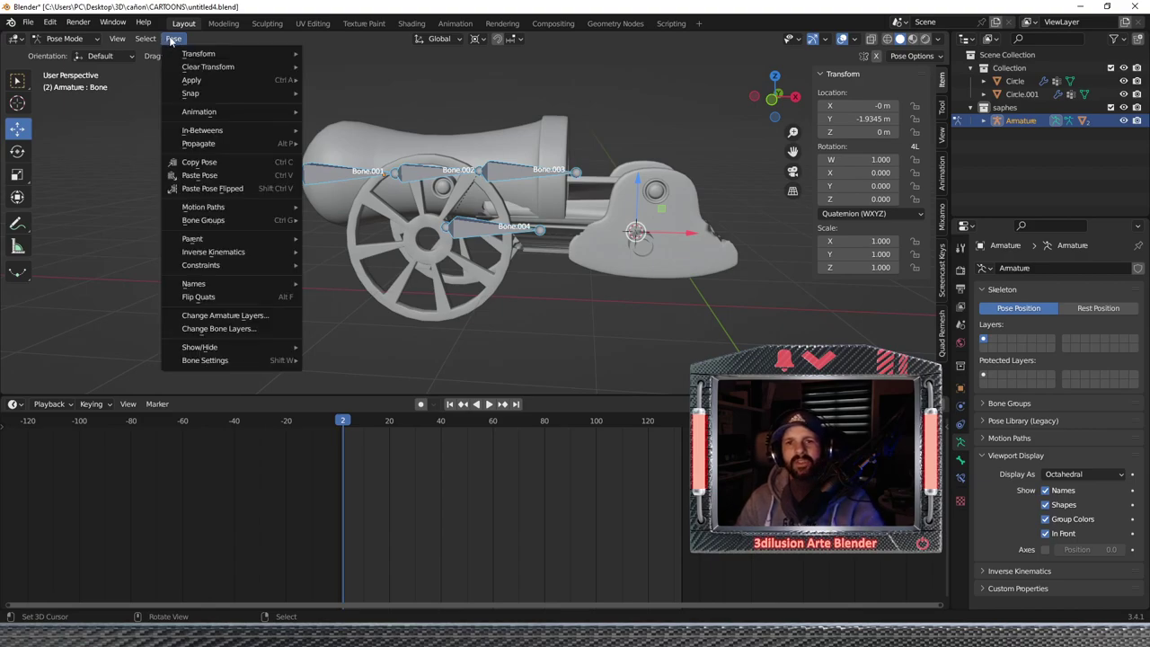
mouse_move(200, 53)
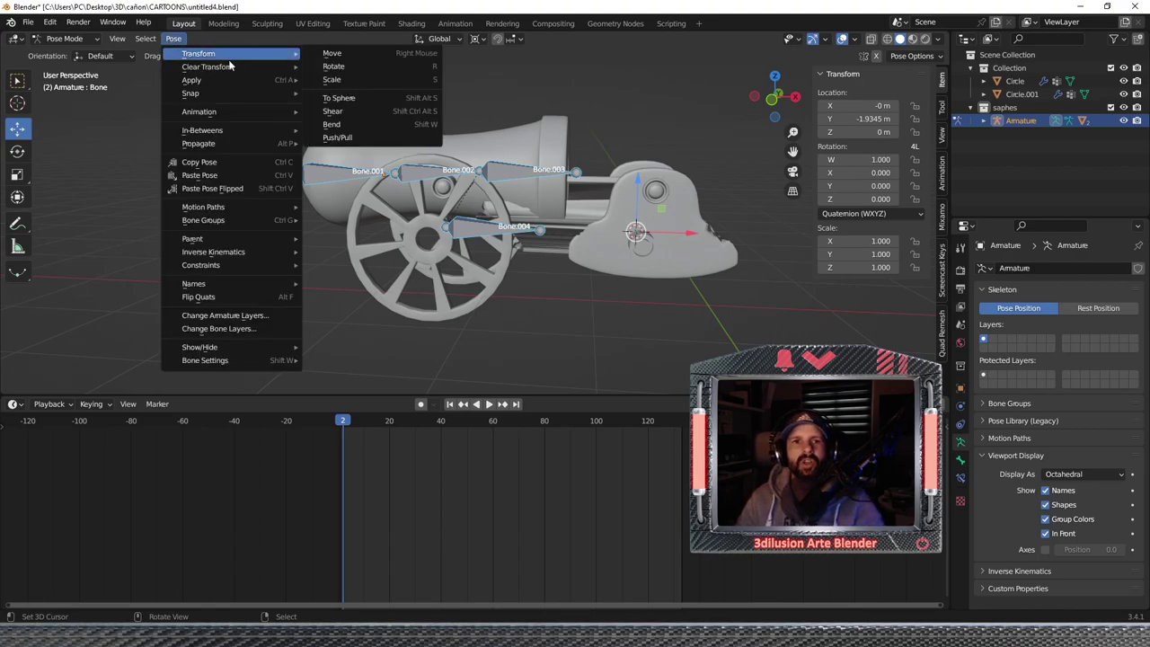
left_click(316, 67)
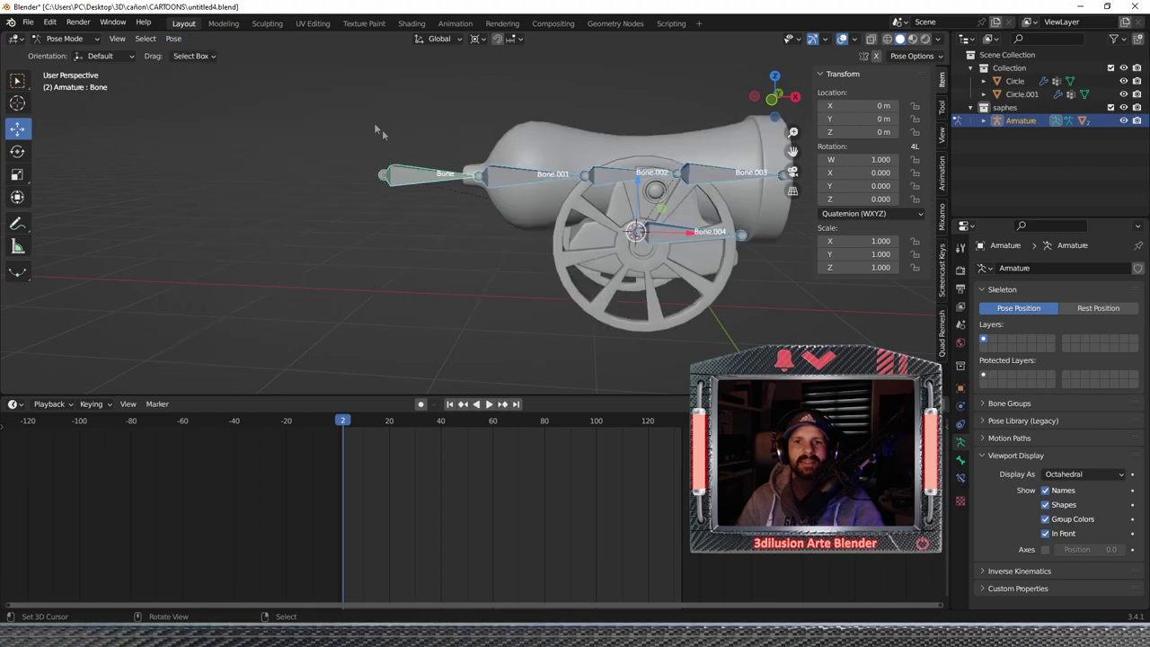
scroll(366, 116, "down", 1)
middle_click_drag(557, 164, 486, 164, "shift")
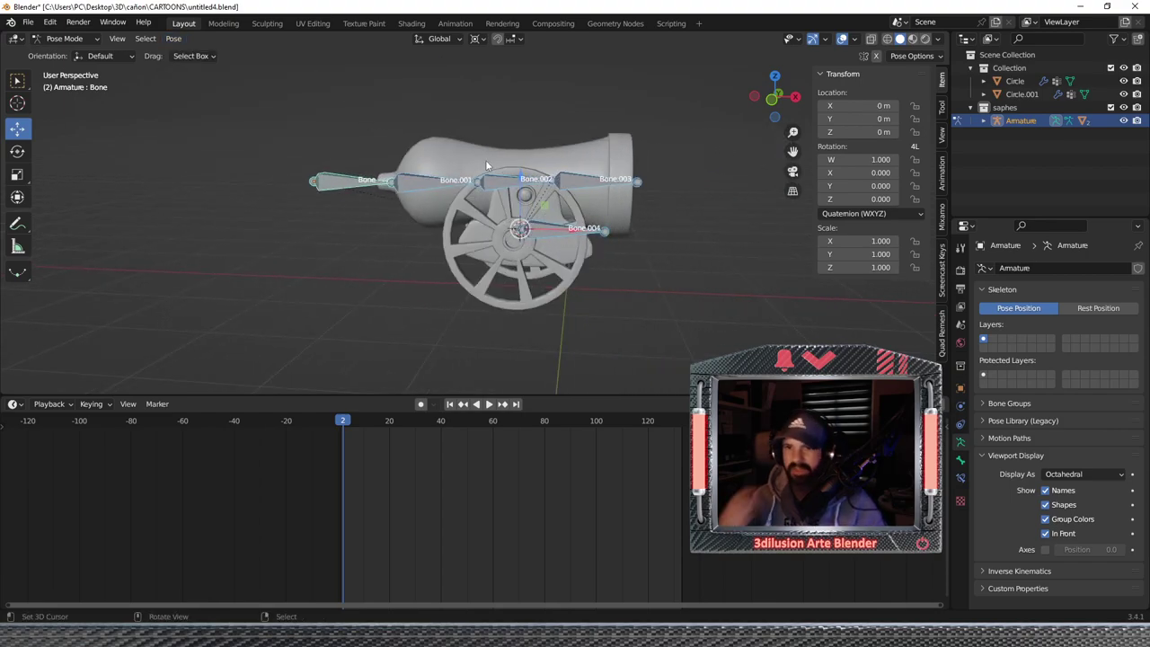
Pull the root Bone back to Y -1.3977 m to test the cannon moves with it.
left_click(356, 186)
mouse_move(403, 242)
left_mouse_down()
mouse_move(389, 243)
mouse_move(436, 240)
left_mouse_up()
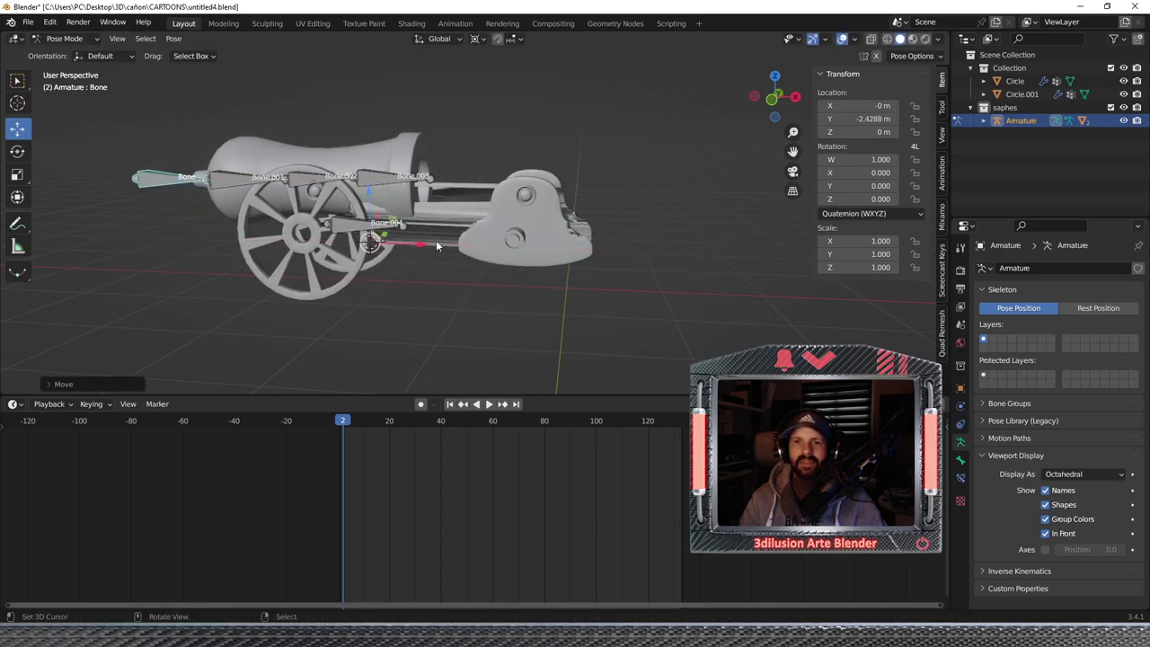
key("alt+g")
mouse_move(525, 240)
middle_mouse_down()
mouse_move(504, 244)
mouse_move(530, 258)
middle_mouse_up()
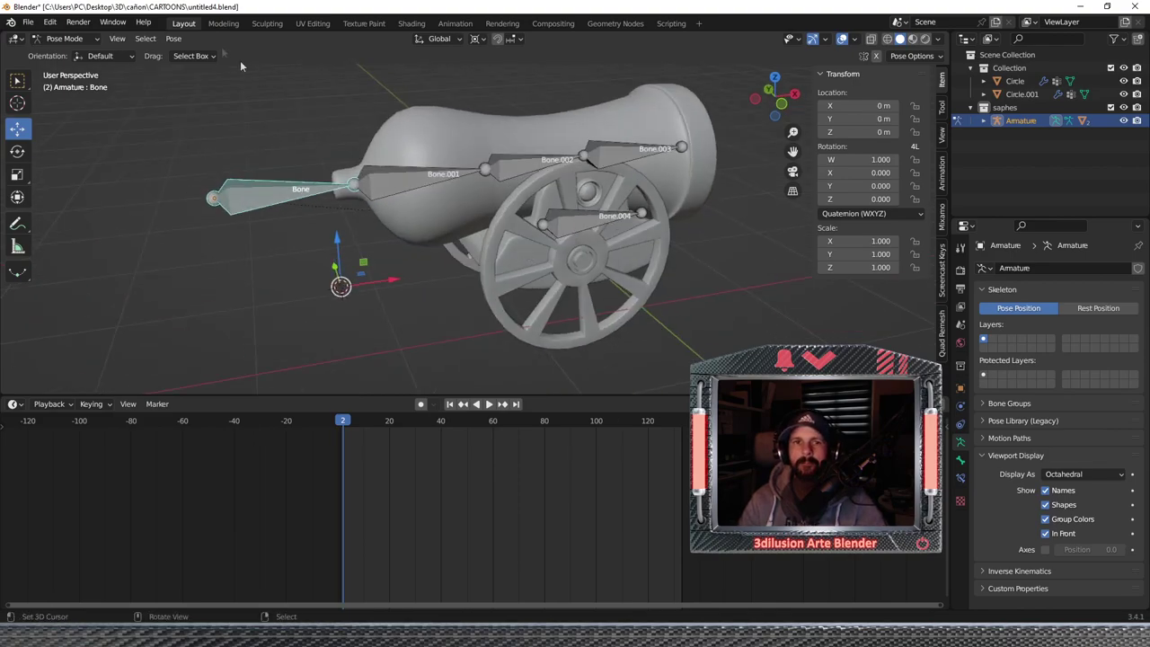
mouse_move(399, 277)
left_mouse_down()
mouse_move(151, 287)
mouse_move(195, 276)
left_mouse_up()
mouse_move(620, 249)
middle_mouse_down()
mouse_move(630, 114)
mouse_move(581, 174)
middle_mouse_up()
Toggle the armature into Edit Mode and back to Pose Mode.
left_click(64, 38)
left_click(54, 62)
middle_click_drag(592, 194, 586, 206)
key("ctrl+Tab")
left_click(64, 37)
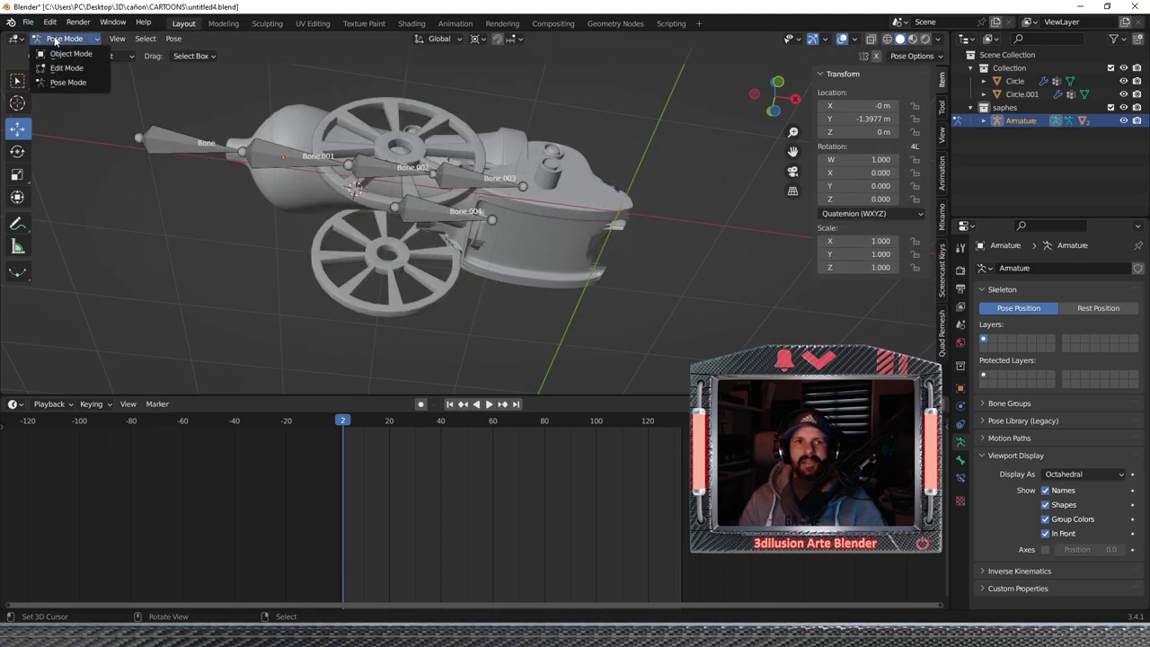
Return to Object Mode and put the cannon body Circle.001 into Weight Paint mode.
left_click(54, 49)
left_click(626, 211)
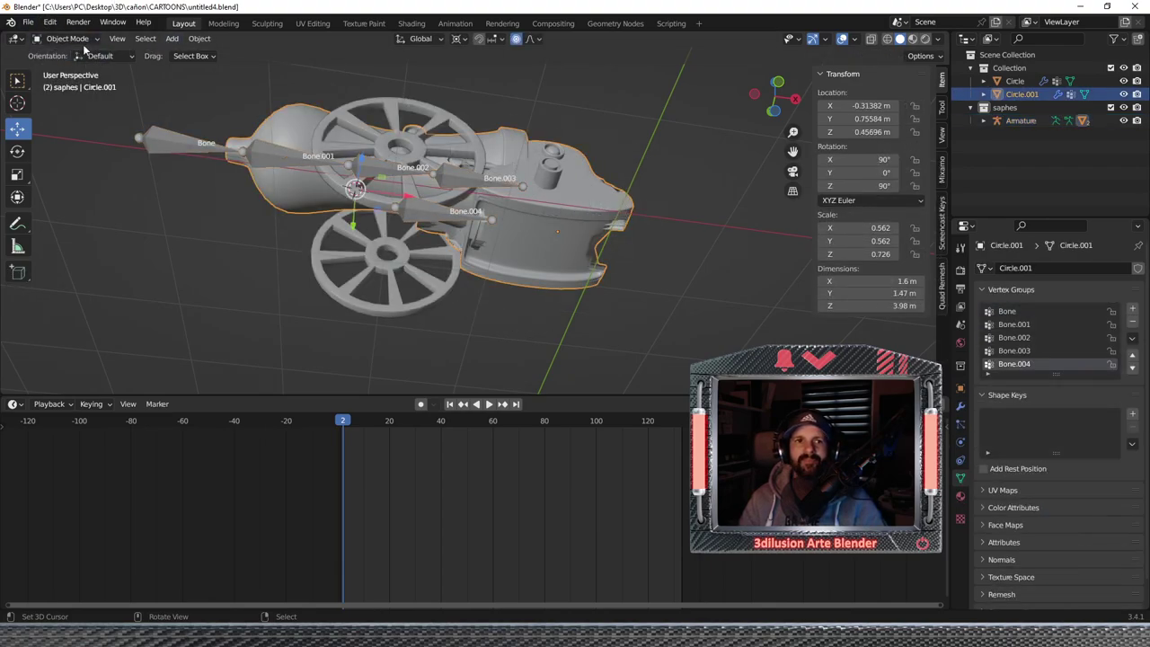
left_click(70, 38)
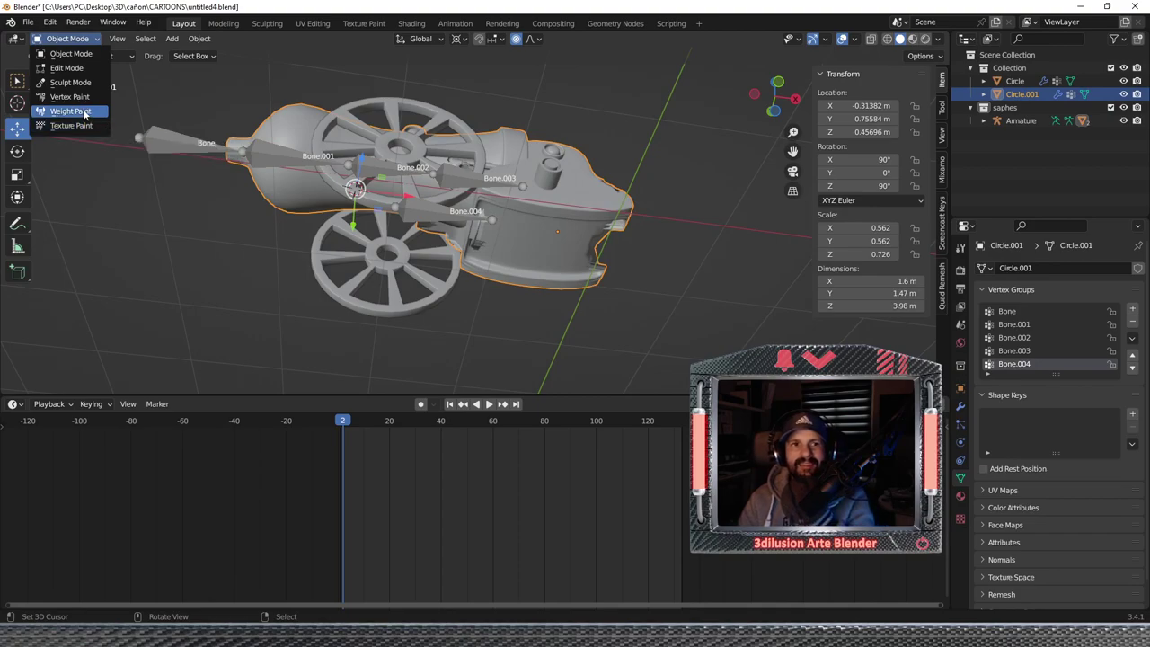
left_click(70, 111)
Make the Bone vertex group active, showing it almost entirely blue.
mouse_move(287, 134)
middle_mouse_down()
mouse_move(335, 187)
mouse_move(377, 185)
middle_mouse_up()
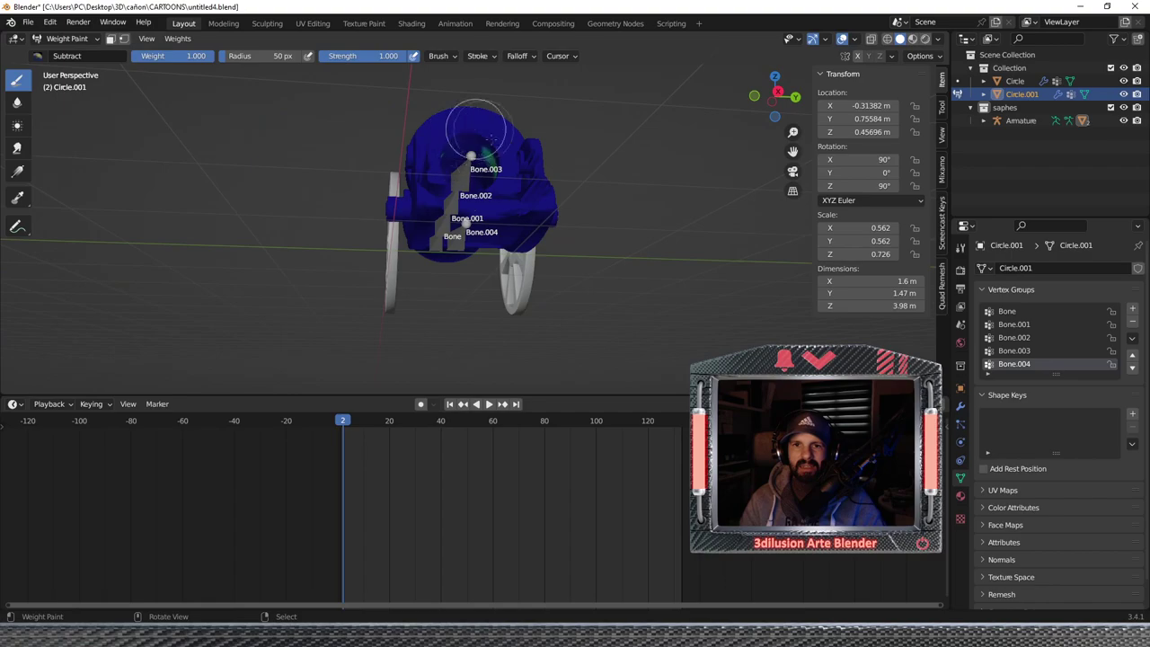
mouse_move(441, 141)
middle_mouse_down()
mouse_move(590, 192)
mouse_move(532, 199)
mouse_move(648, 170)
middle_mouse_up()
left_click(1046, 310)
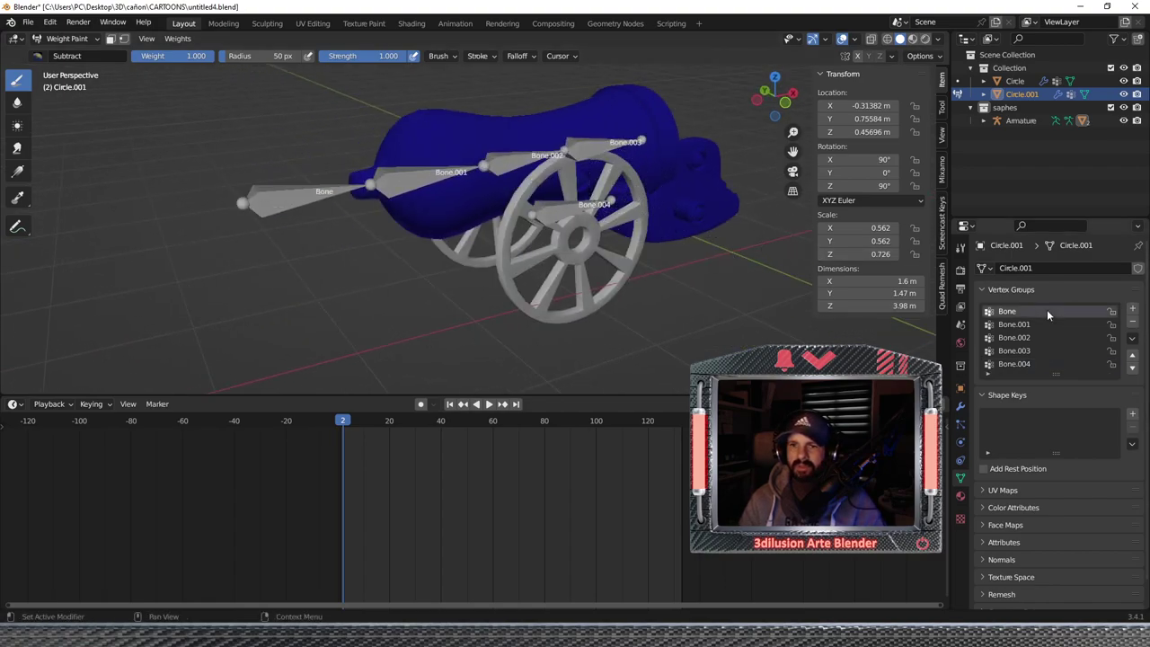
mouse_move(781, 225)
middle_mouse_down()
mouse_move(734, 200)
mouse_move(679, 197)
middle_mouse_up()
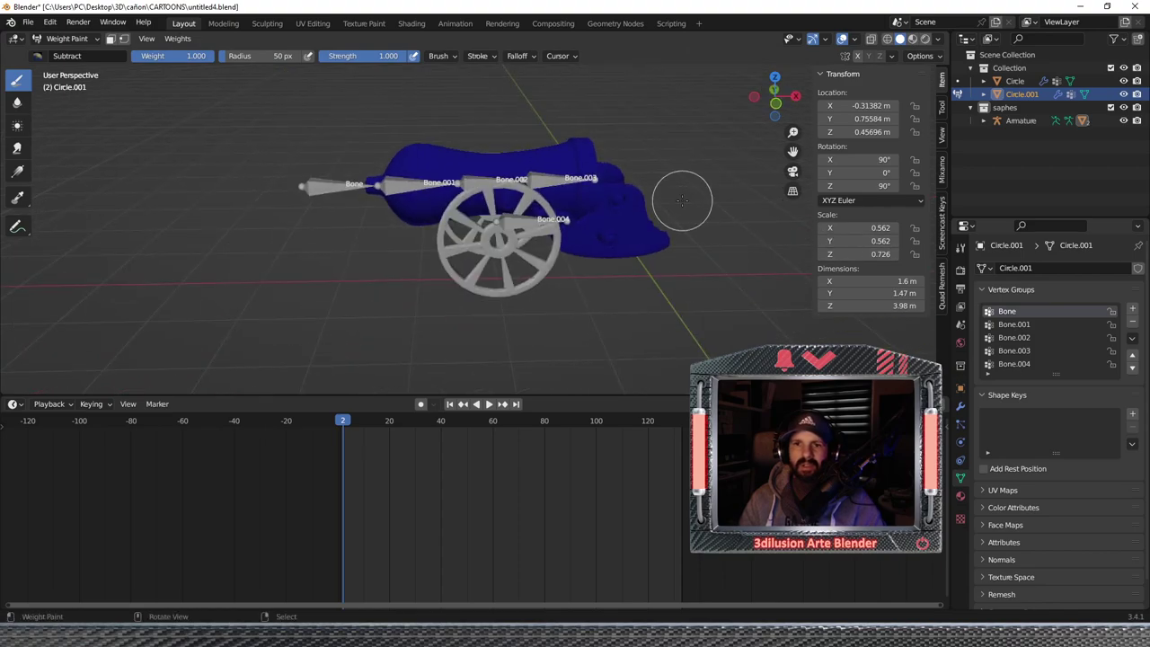
left_click(44, 56)
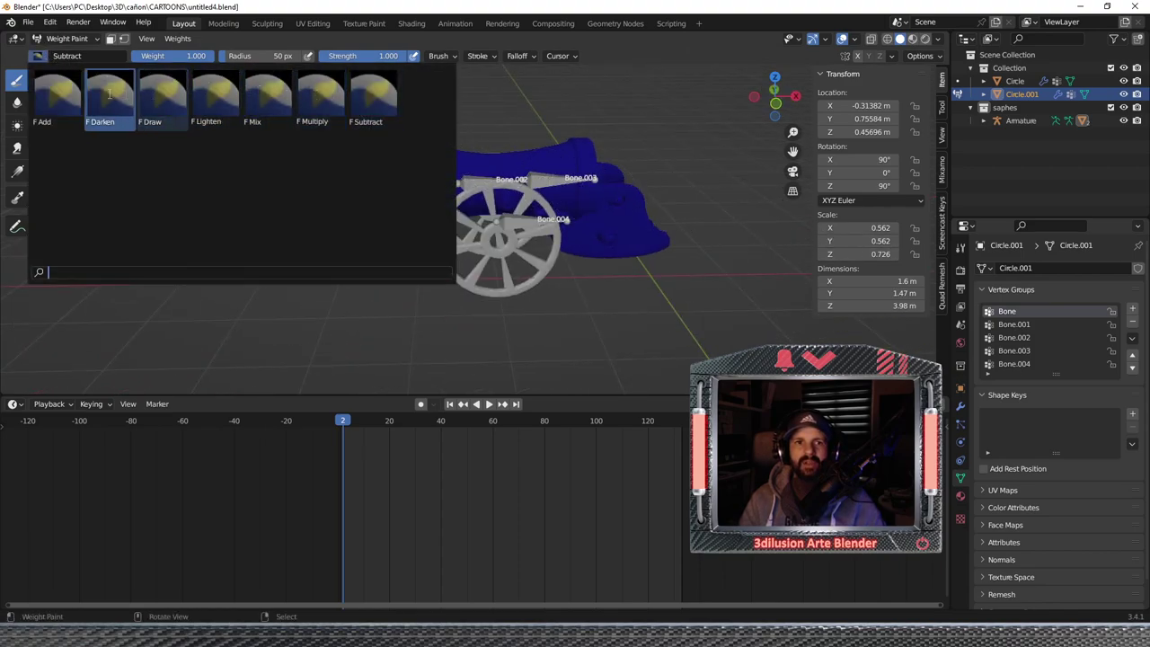
Paint full Bone weight over the barrel and wheel with the Add brush.
left_click(56, 97)
left_click(509, 194)
left_click_drag(509, 196, 498, 237)
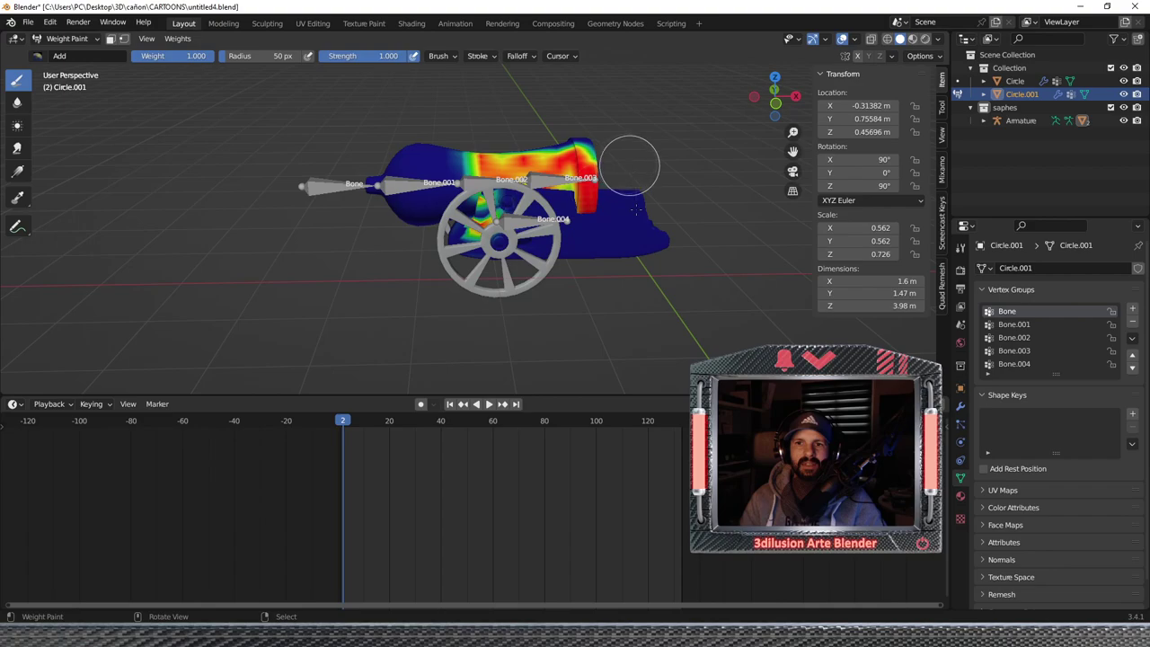
mouse_move(510, 153)
left_mouse_down()
mouse_move(577, 128)
mouse_move(539, 216)
mouse_move(440, 234)
mouse_move(542, 250)
mouse_move(366, 188)
mouse_move(395, 166)
mouse_move(385, 144)
mouse_move(412, 90)
mouse_move(441, 184)
mouse_move(530, 126)
mouse_move(579, 144)
mouse_move(563, 173)
left_mouse_up()
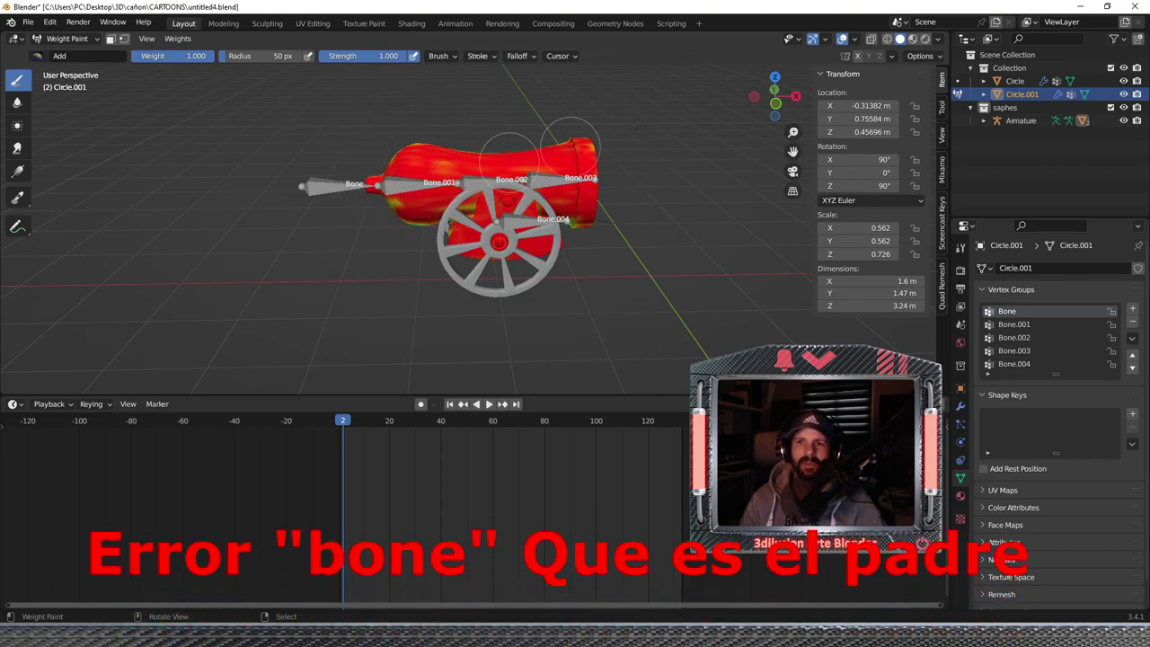
Turn on X-ray and paint the upper and rear areas of the mesh red.
left_click(870, 38)
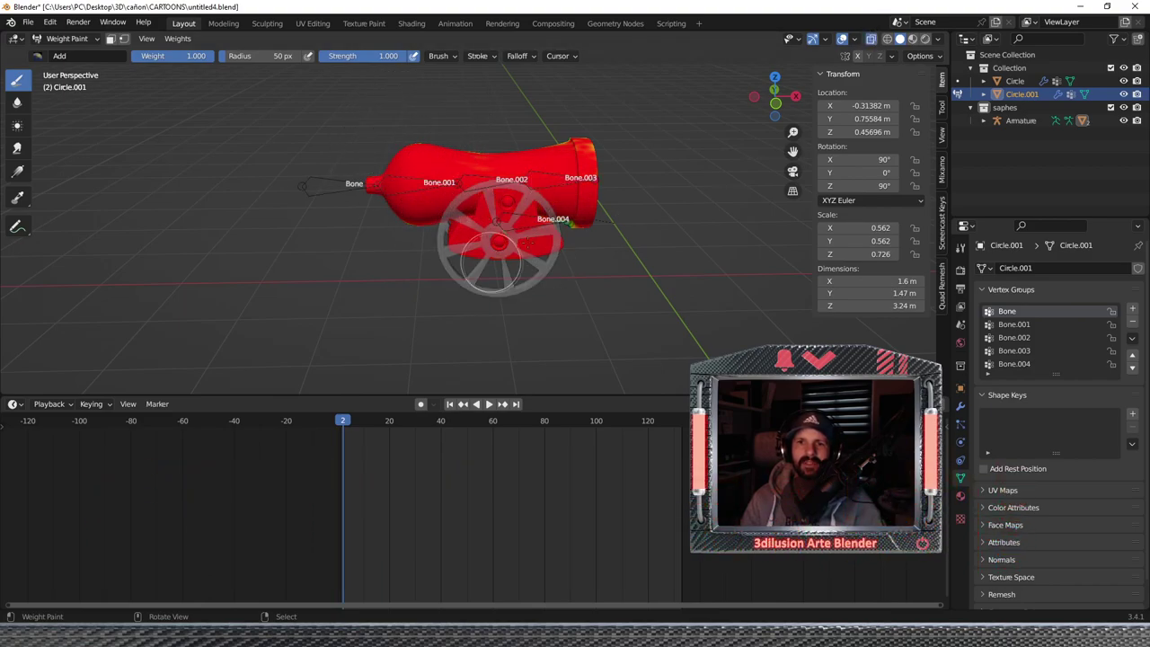
middle_click_drag(657, 206, 533, 186)
left_click_drag(458, 202, 455, 144)
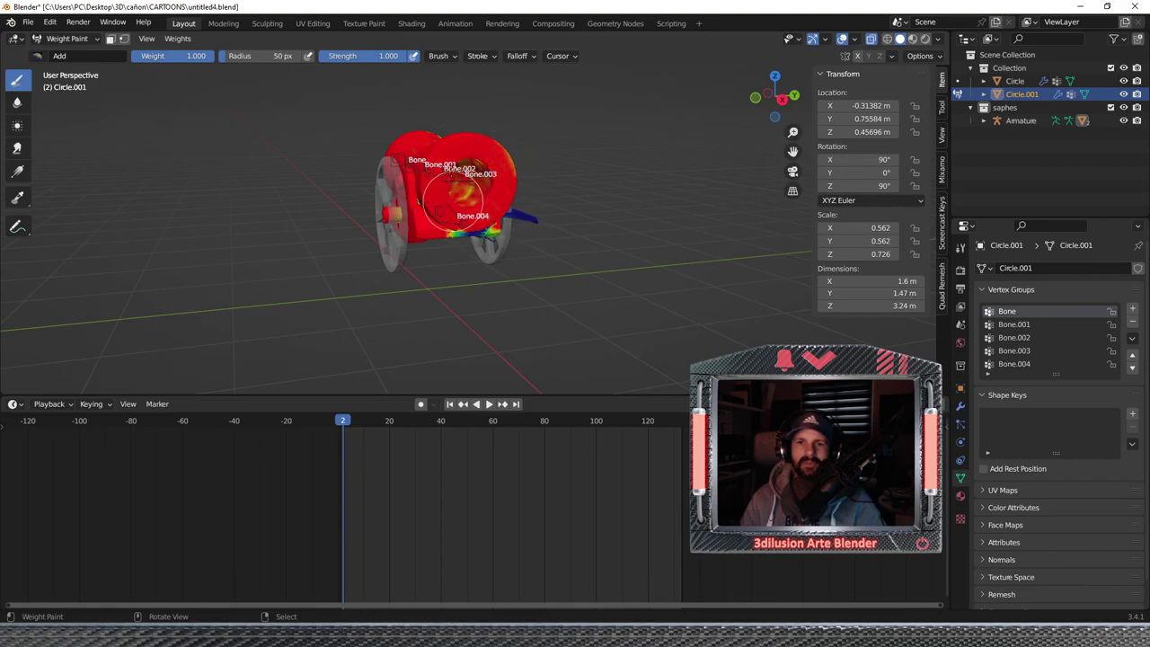
middle_click_drag(539, 270, 405, 294)
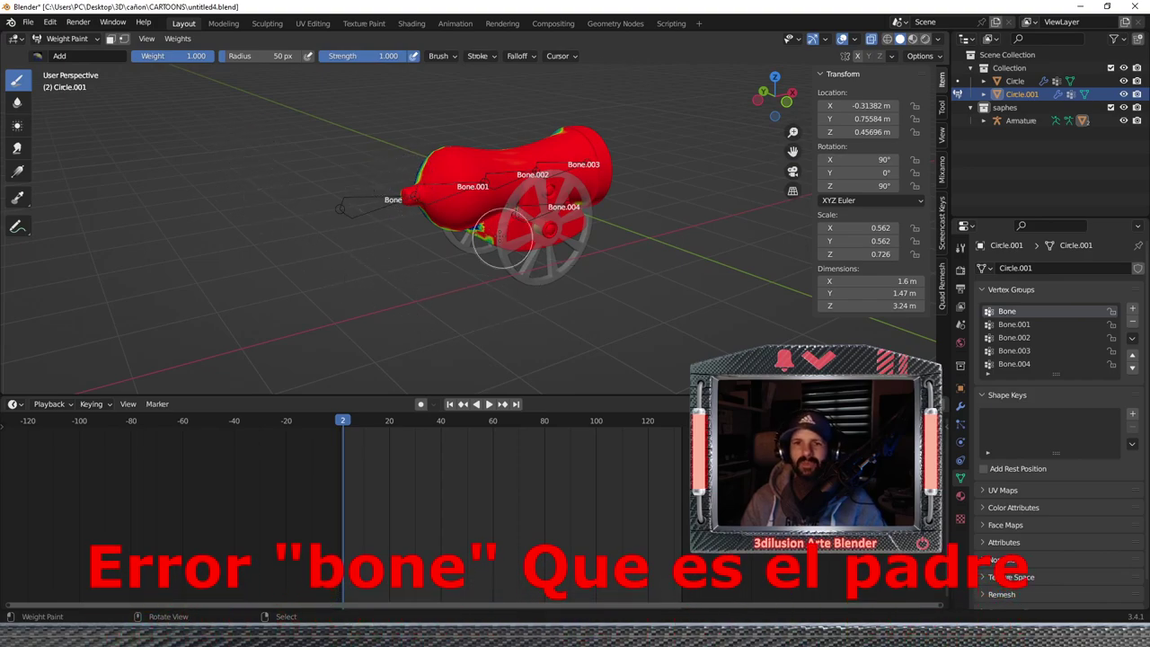
middle_click_drag(405, 295, 578, 129)
left_click_drag(487, 200, 482, 130)
Paint the leftover green and blue patches on the sides red.
mouse_move(483, 130)
middle_mouse_down()
mouse_move(588, 160)
mouse_move(395, 153)
middle_mouse_up()
left_click_drag(395, 152, 375, 236)
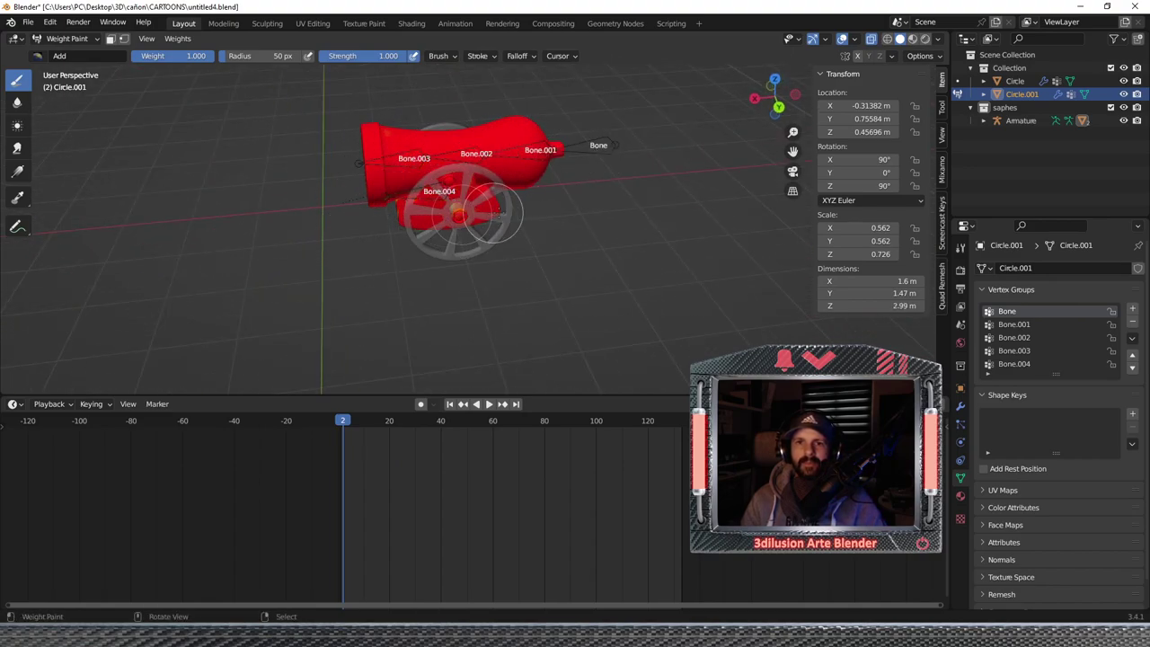
middle_click_drag(388, 194, 436, 149)
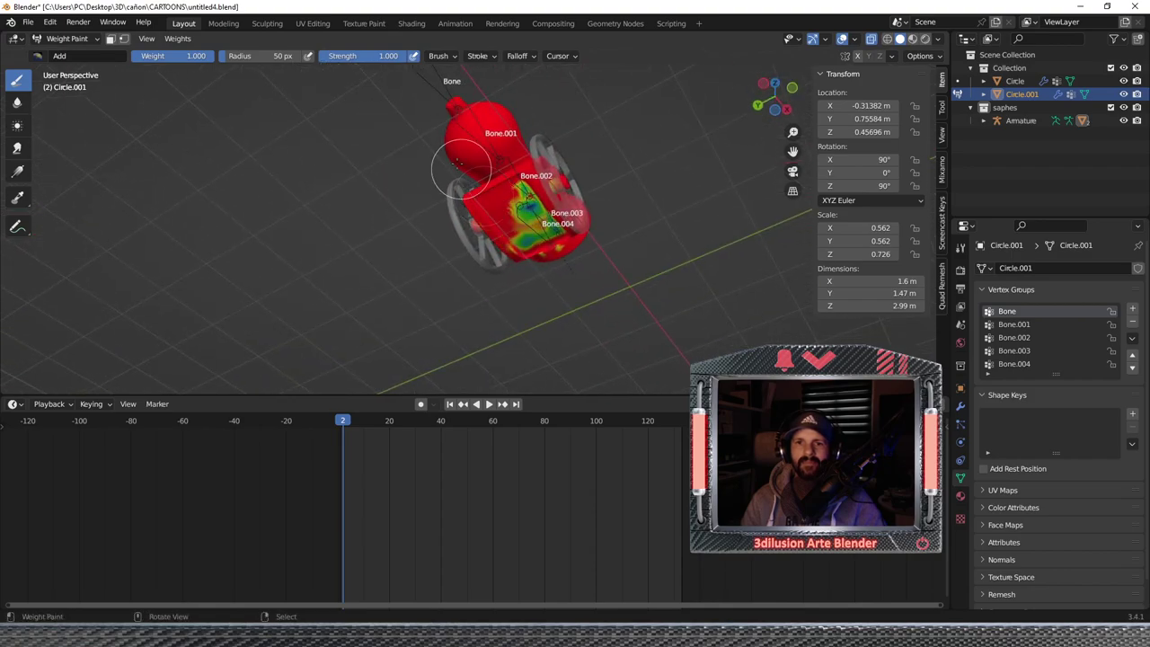
mouse_move(492, 189)
left_mouse_down()
mouse_move(531, 226)
mouse_move(573, 235)
left_mouse_up()
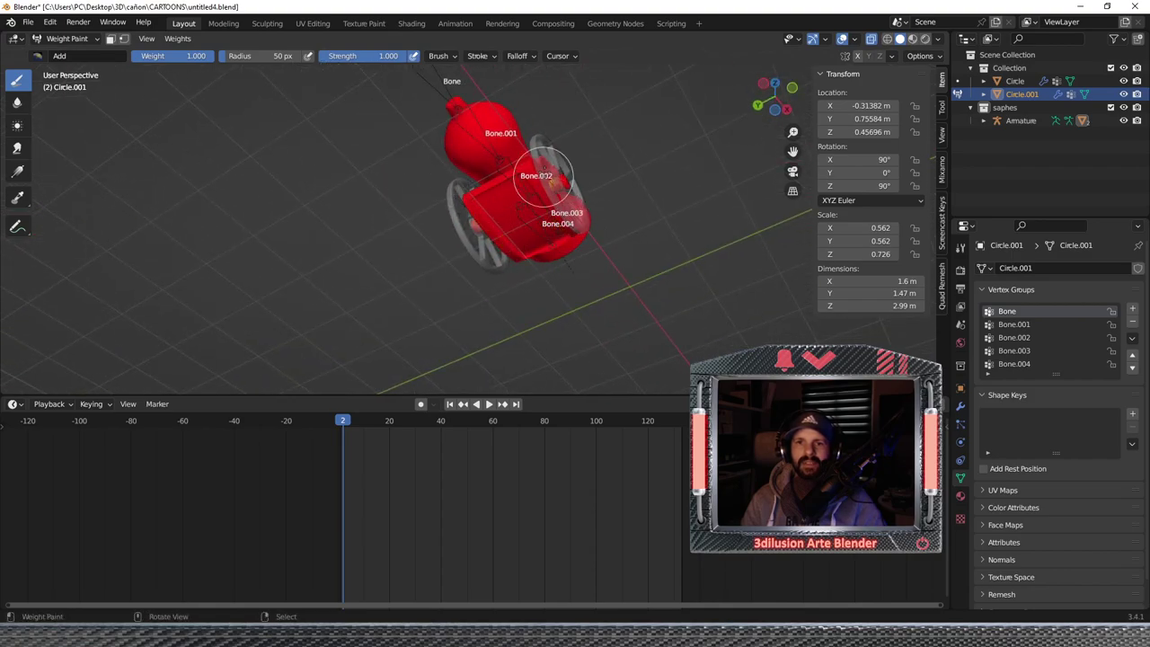
mouse_move(543, 175)
middle_mouse_down()
mouse_move(532, 163)
mouse_move(544, 150)
middle_mouse_up()
middle_click_drag(565, 209, 363, 145)
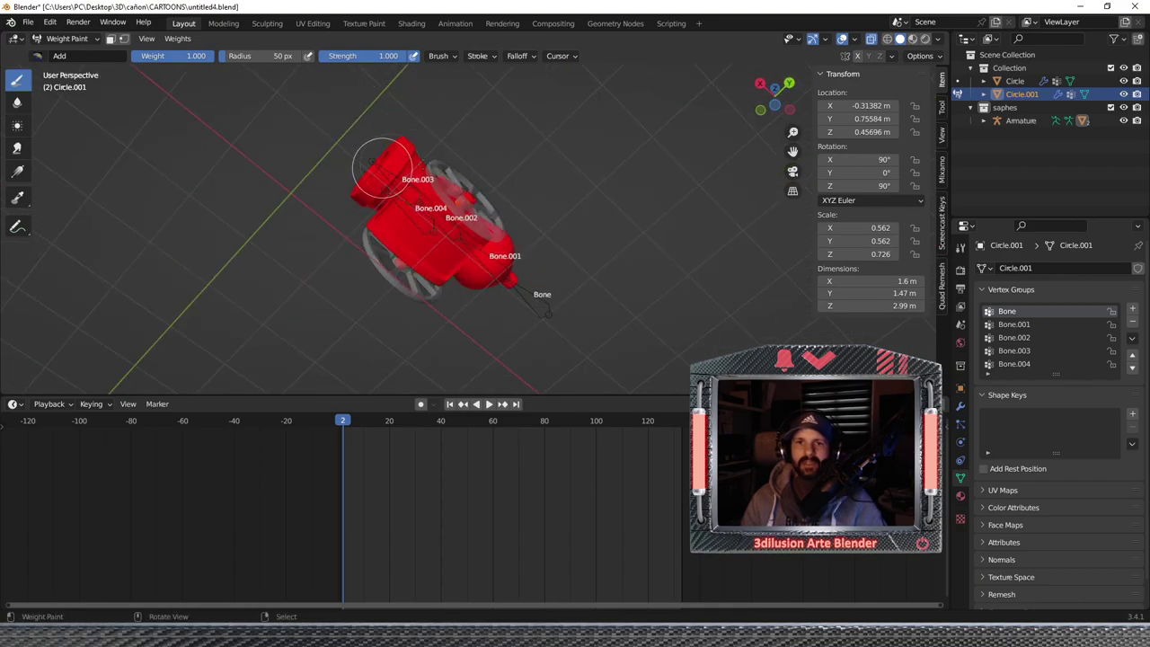
middle_click_drag(459, 229, 598, 249)
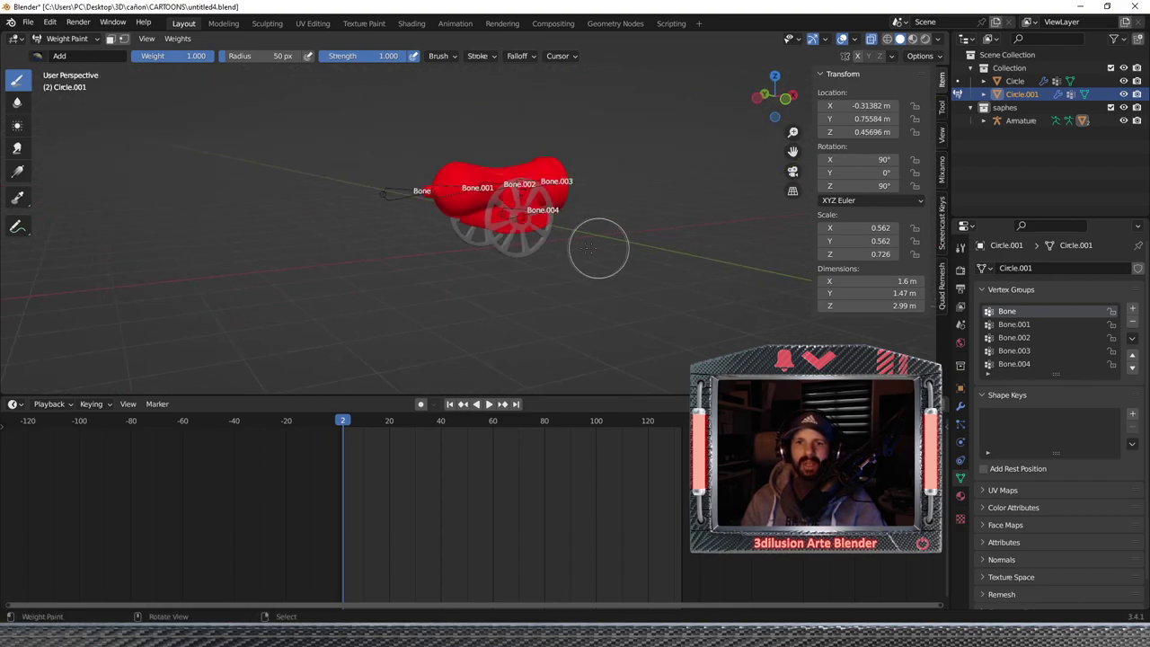
left_click(72, 41)
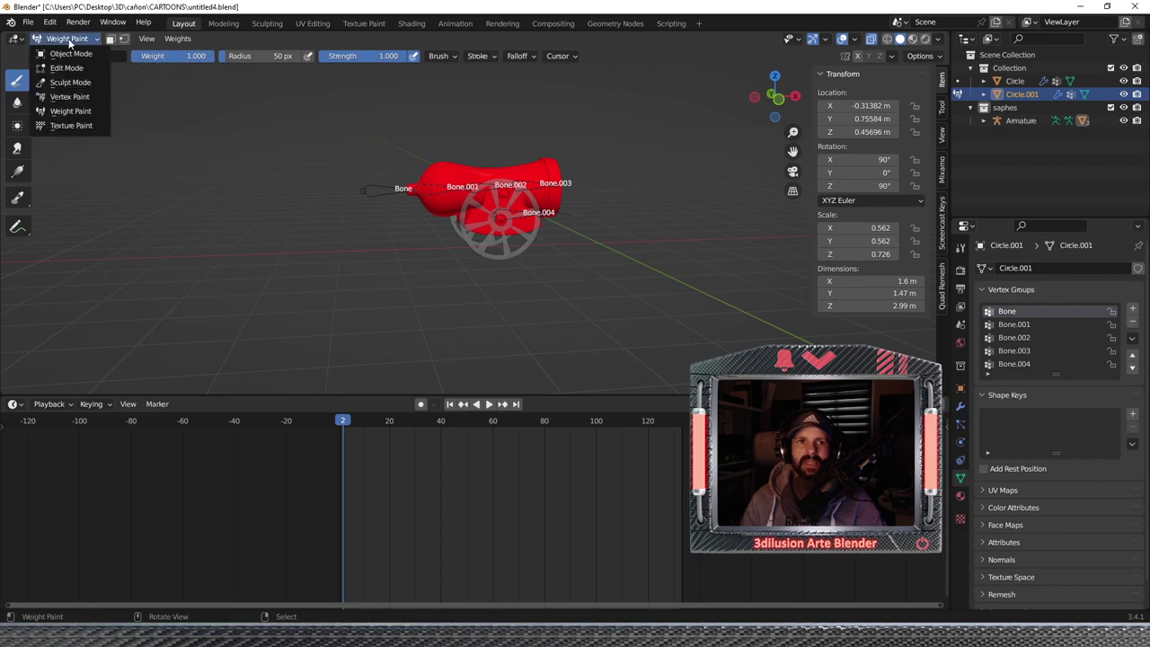
Select the armature and switch it into Pose Mode, keeping solid shading.
left_click(68, 47)
left_click(63, 39)
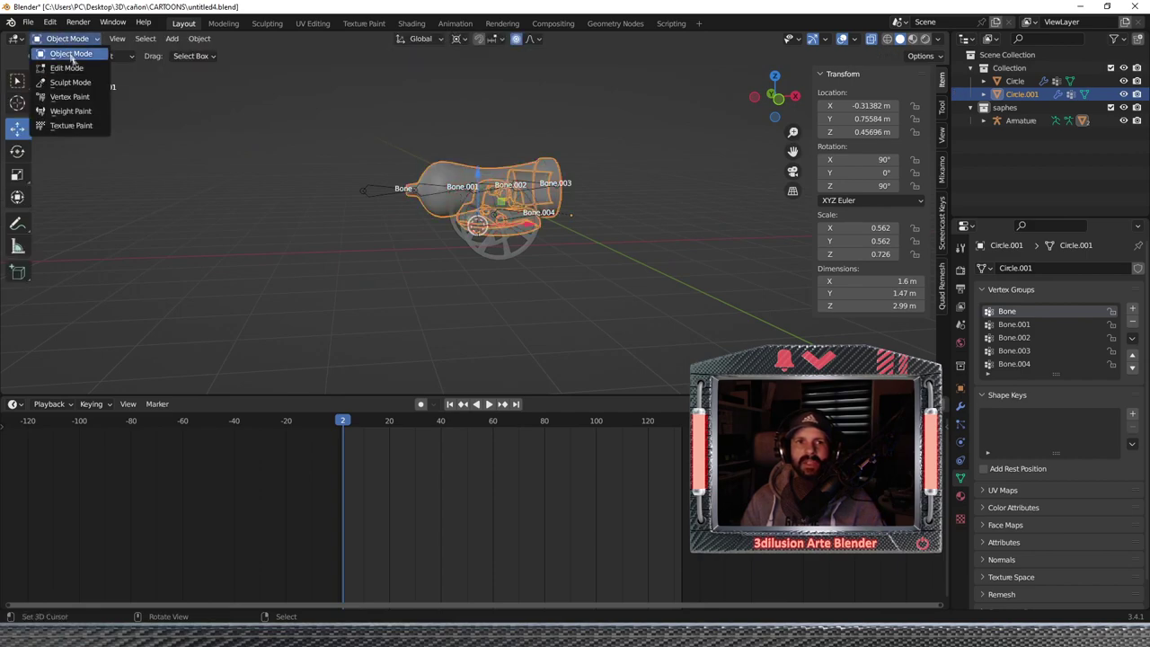
left_click(392, 190)
left_click(68, 39)
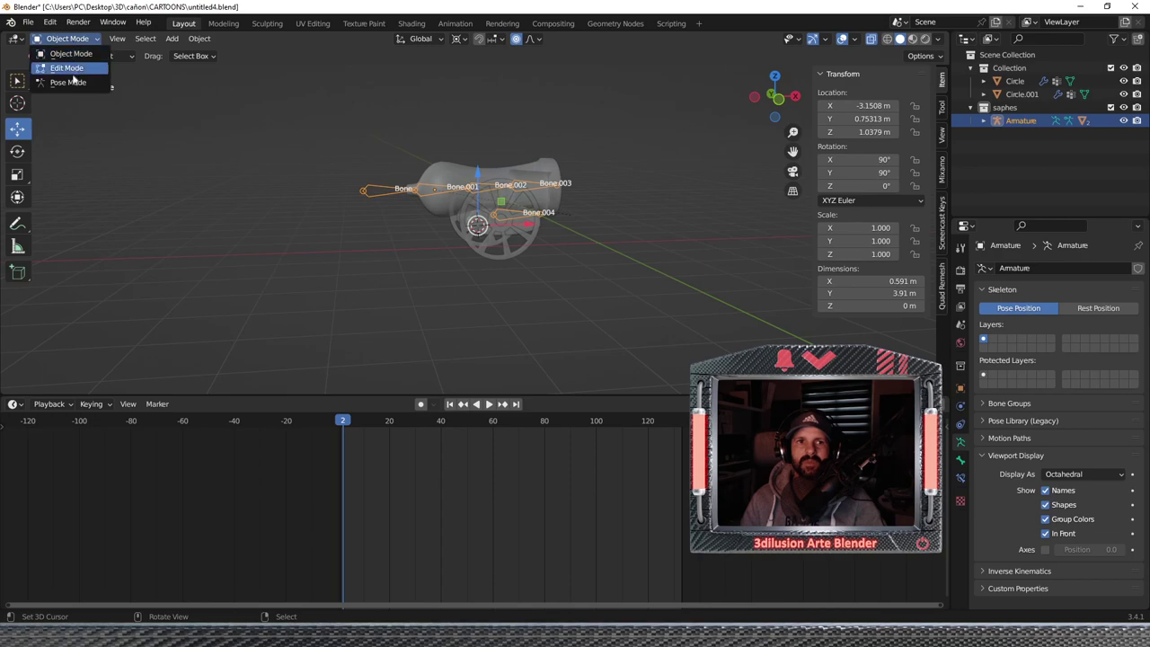
left_click(53, 80)
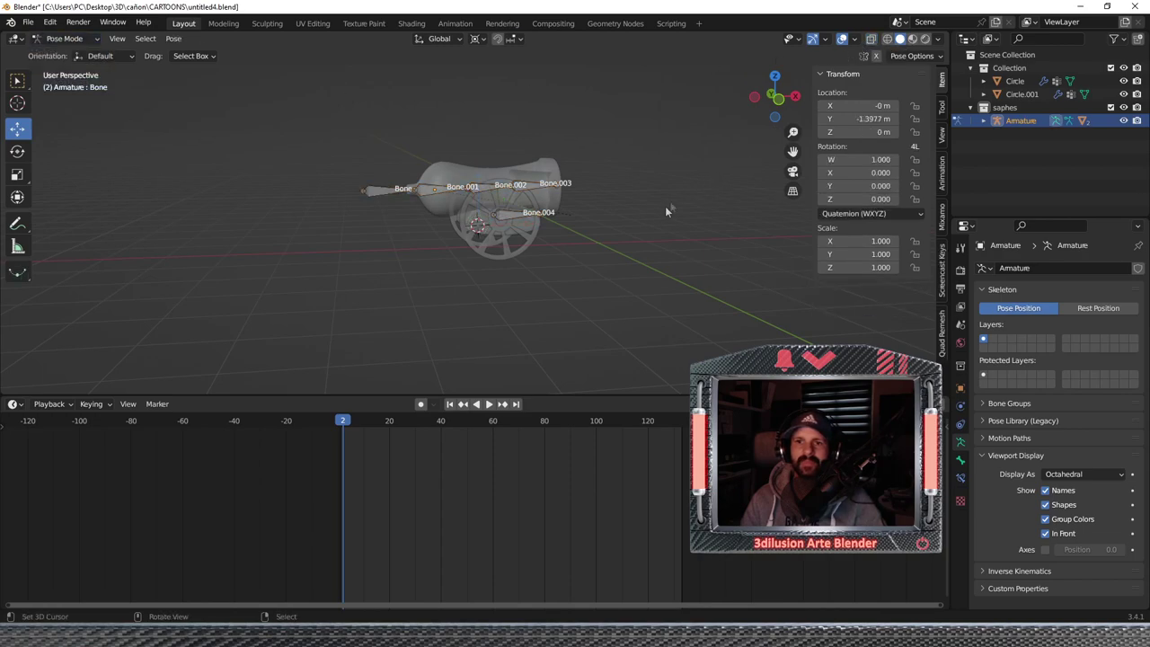
scroll(666, 211, "up", 2)
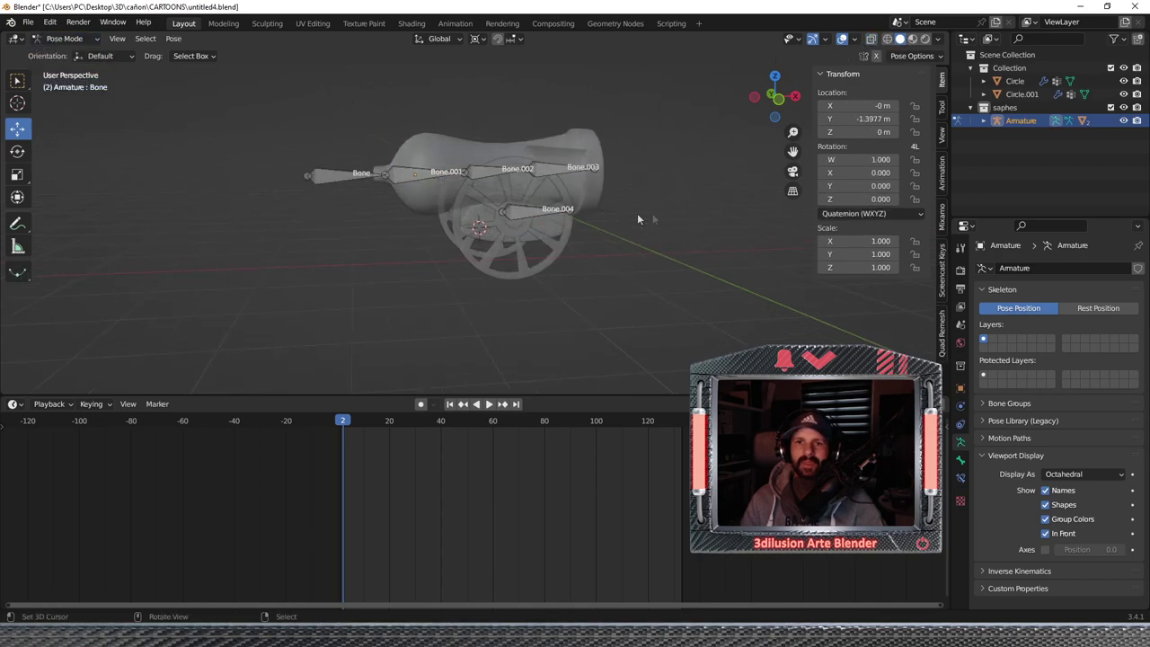
left_click(888, 39)
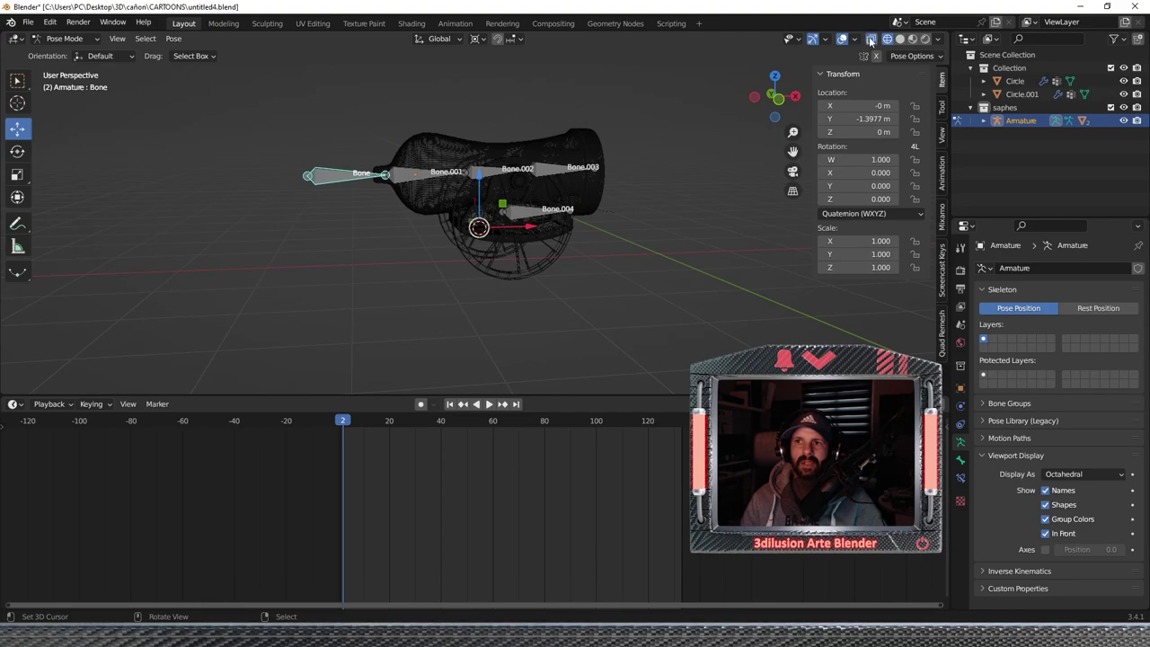
left_click(899, 40)
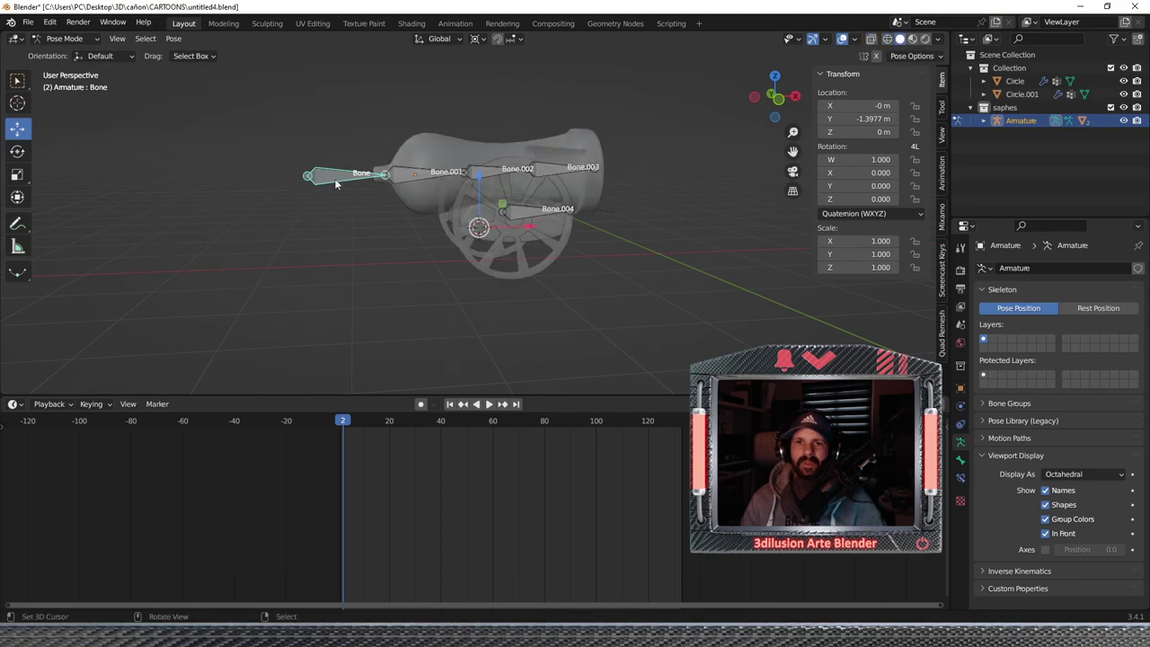
Try moving the root bone and scaling Bone.003, cancelling both tests.
left_click_drag(532, 223, 602, 220)
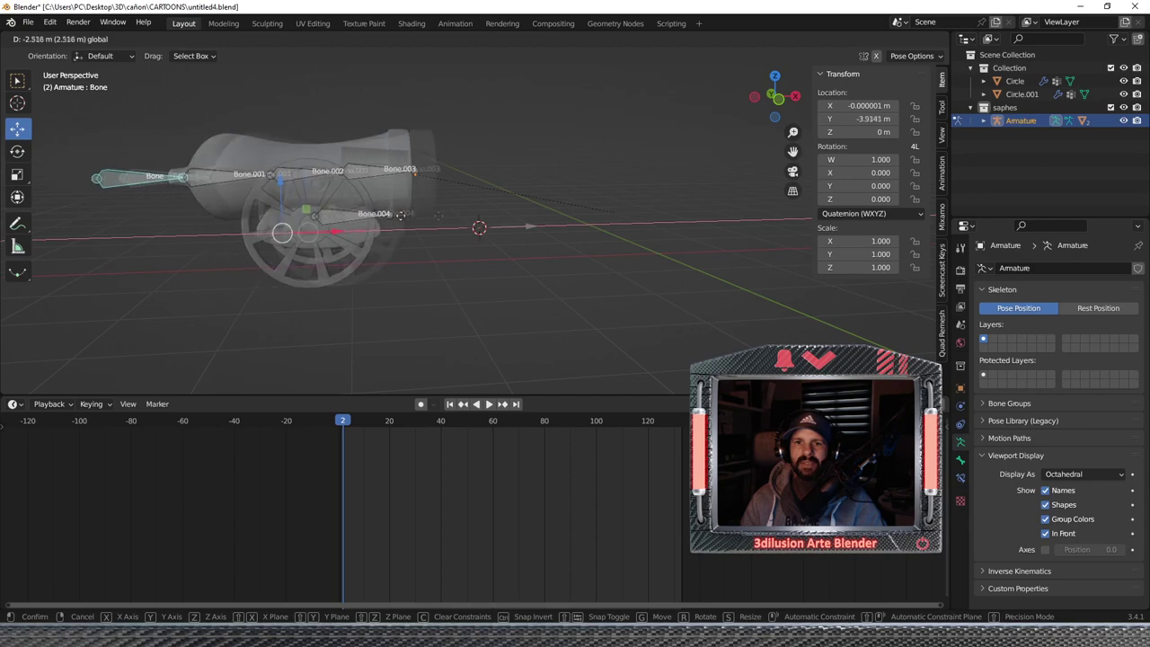
key("ctrl+z")
left_click(435, 185)
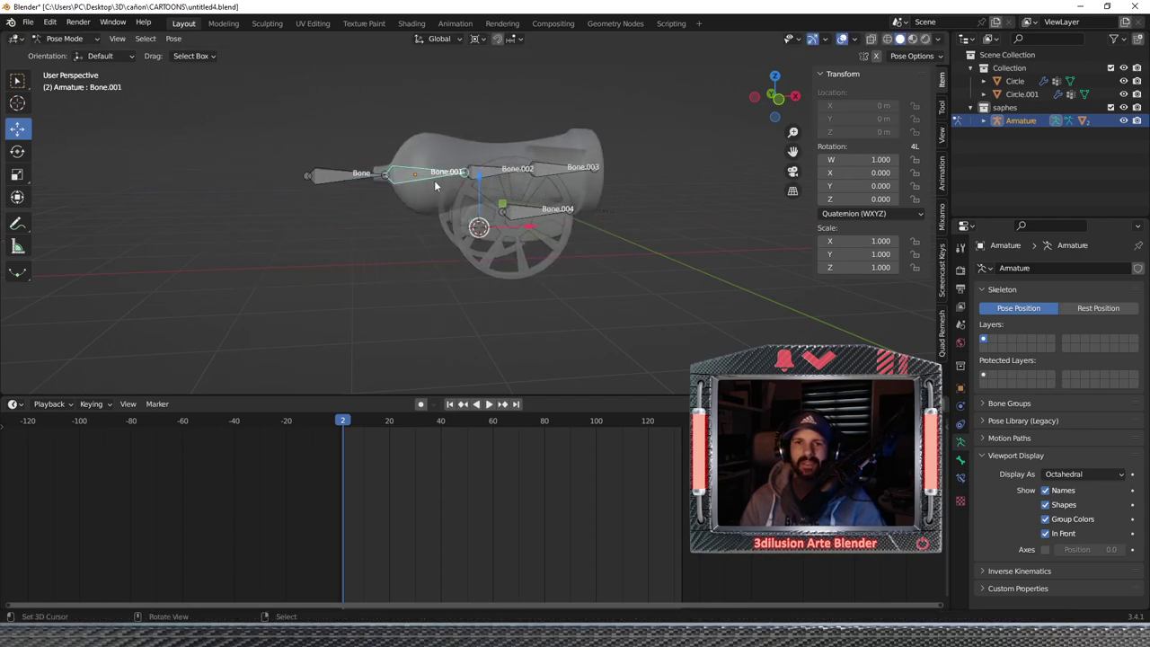
left_click(575, 173)
key("s")
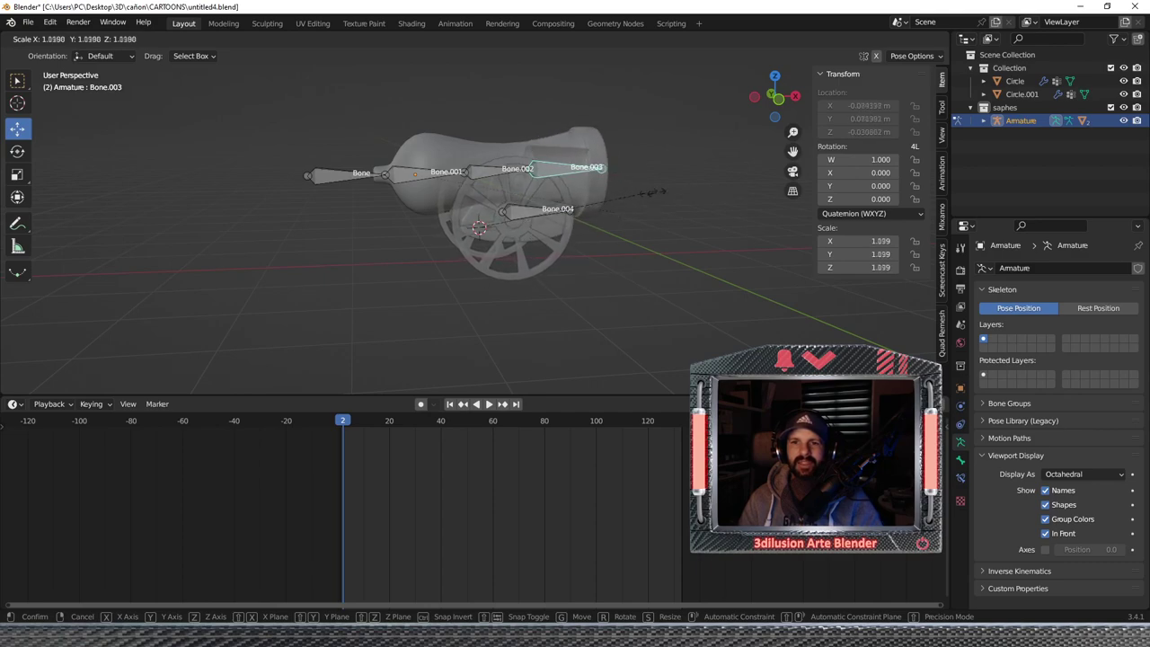
key("Escape")
middle_click_drag(699, 201, 528, 174)
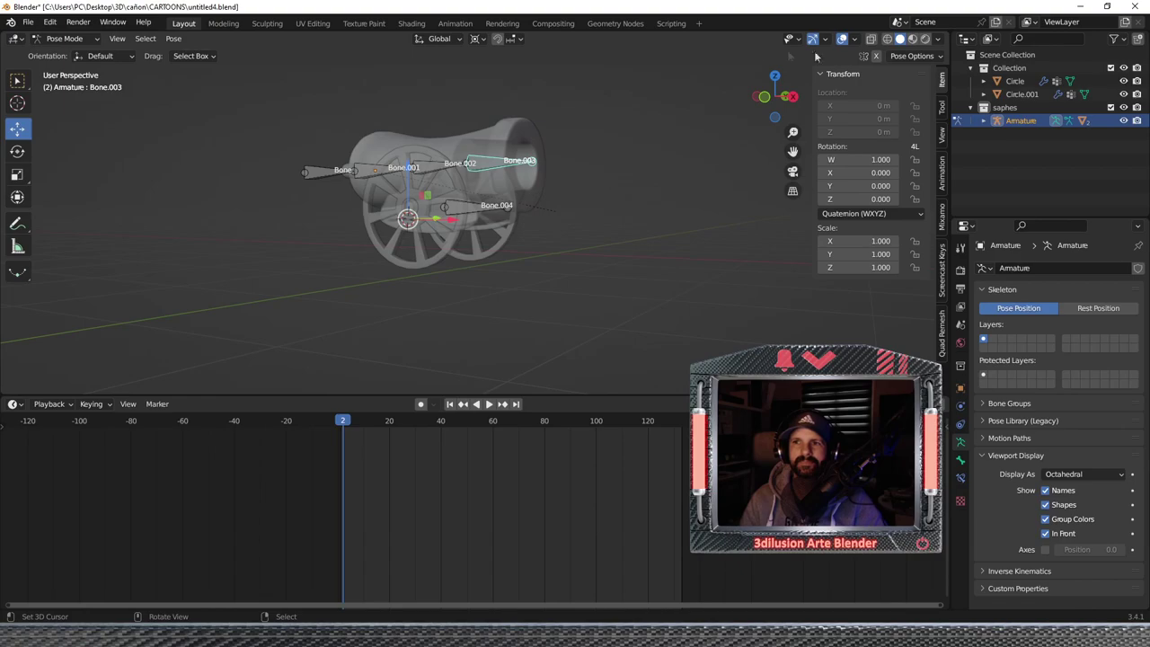
Switch to the Modeling workspace and put the armature back into Pose Mode.
left_click(223, 24)
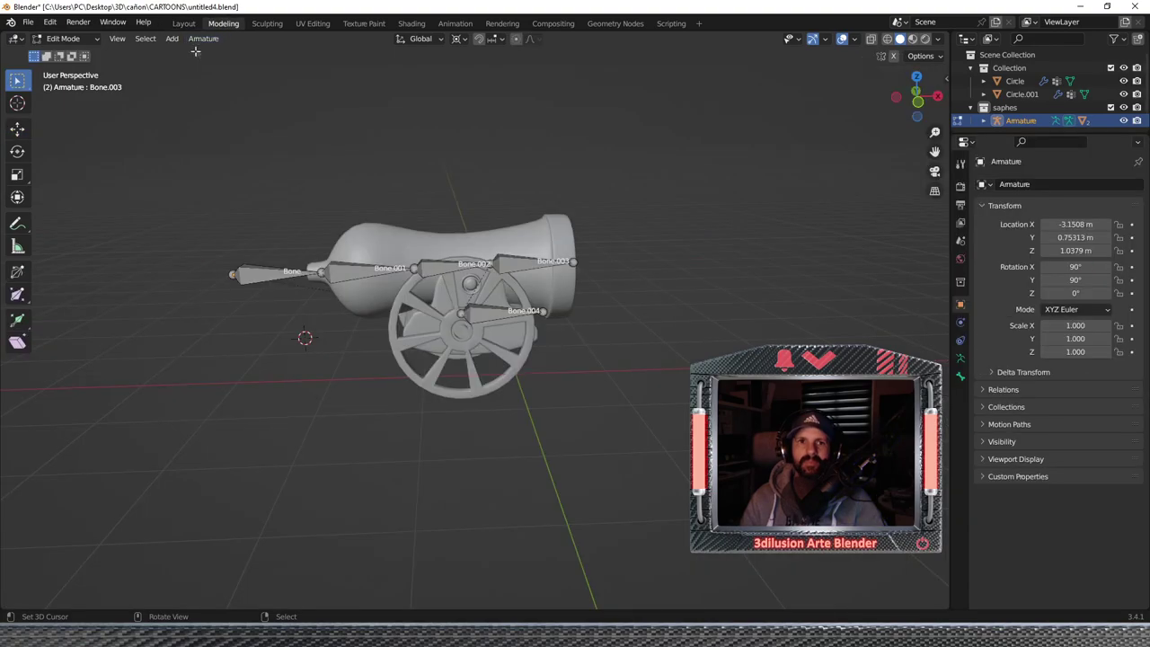
left_click(68, 38)
left_click(65, 41)
middle_click_drag(141, 274, 407, 203, "shift")
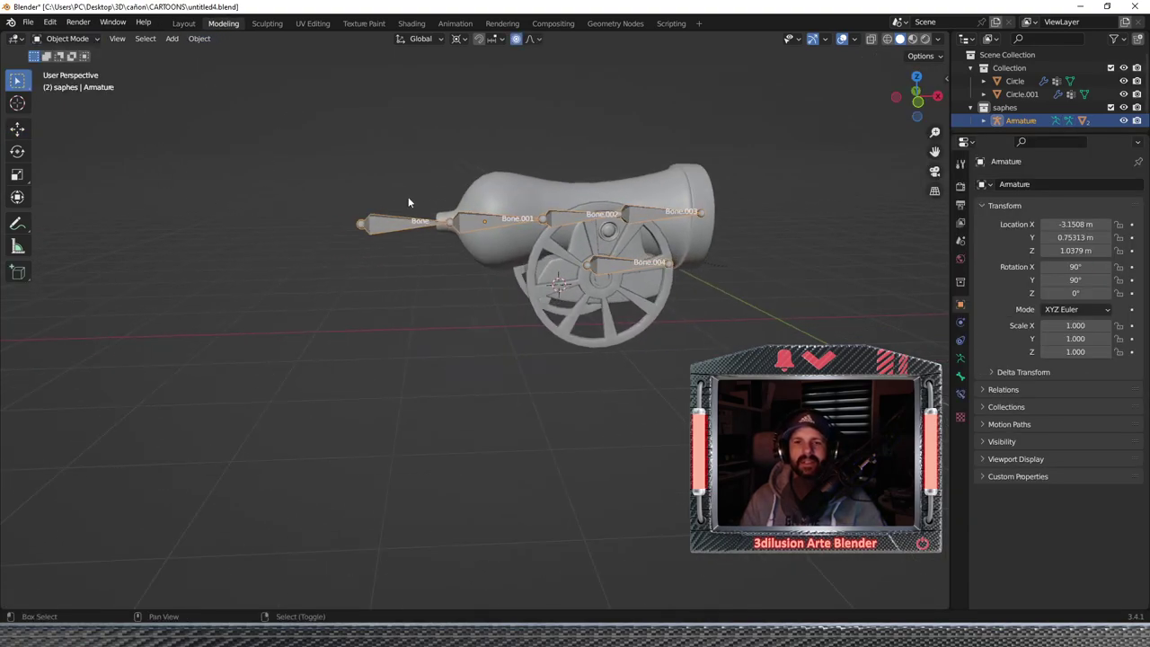
left_click(52, 38)
left_click(56, 83)
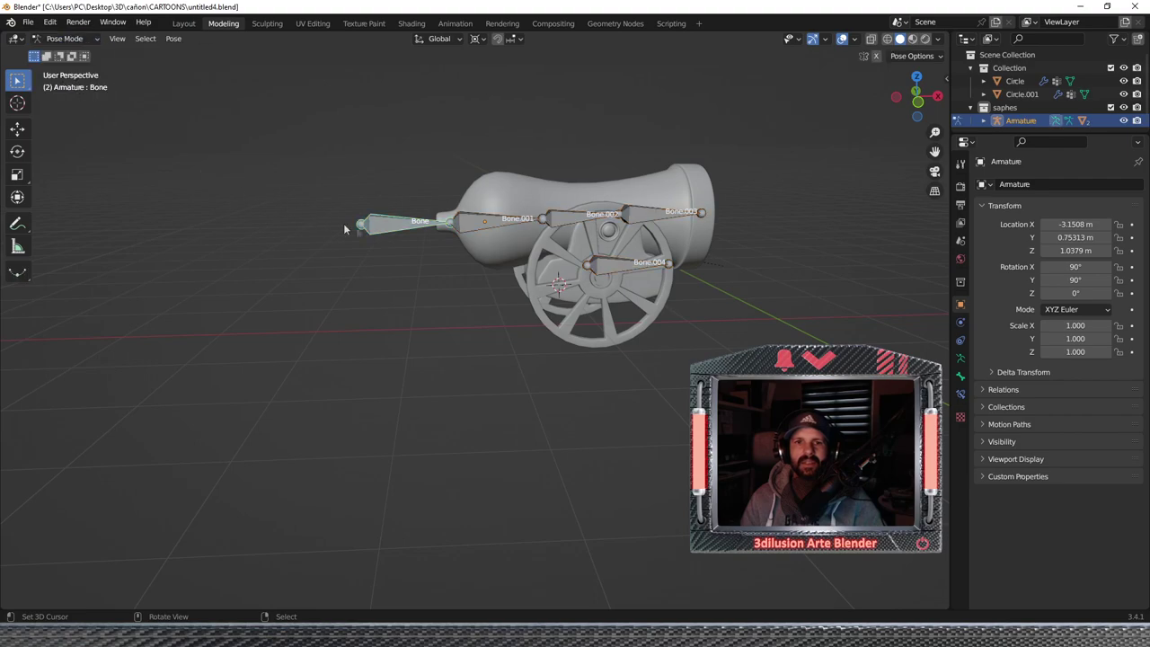
scroll(507, 244, "up", 2)
Scale Bone.003 up as a trial, then undo it to its original size.
middle_click_drag(507, 244, 477, 207)
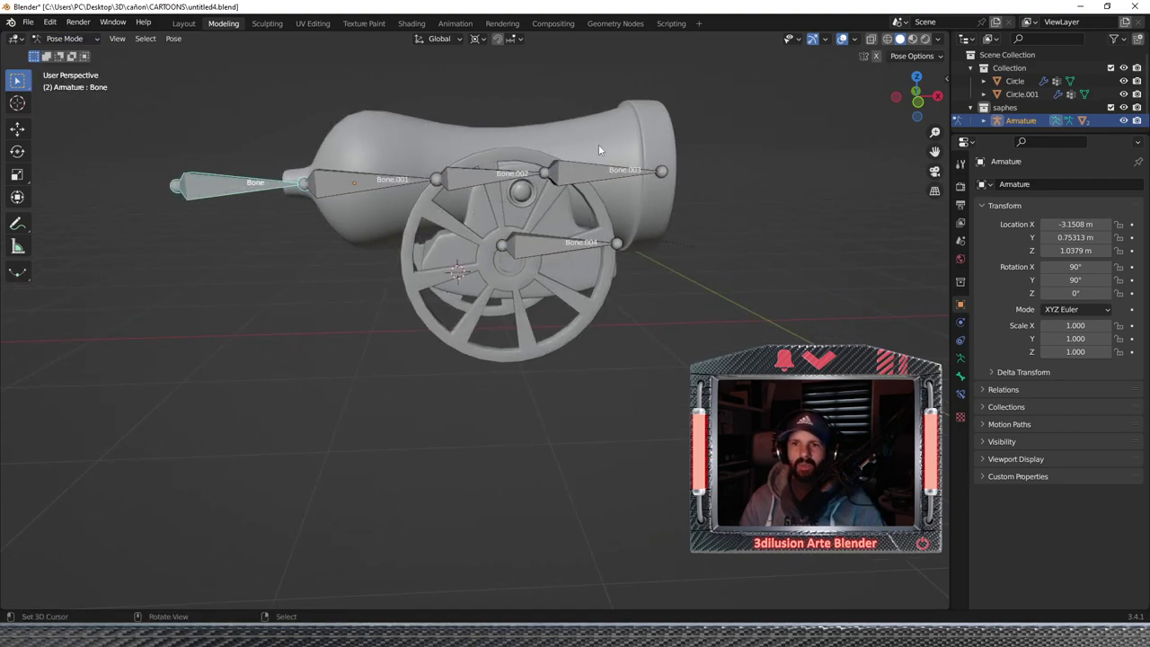
middle_click_drag(662, 206, 611, 185)
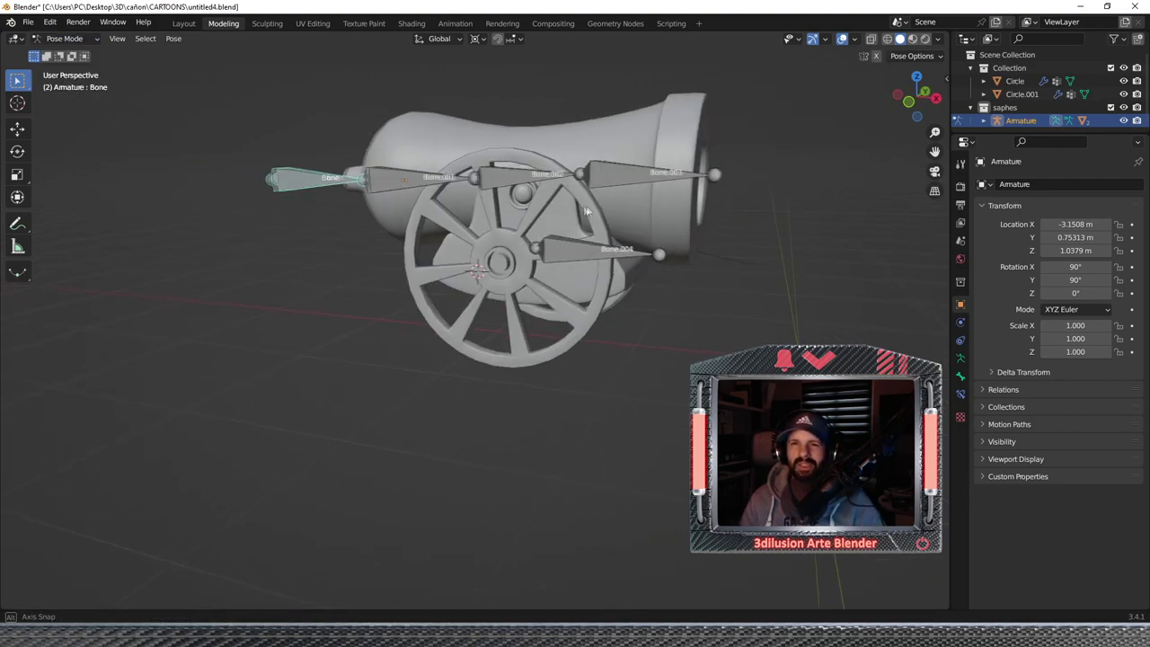
left_click(612, 185)
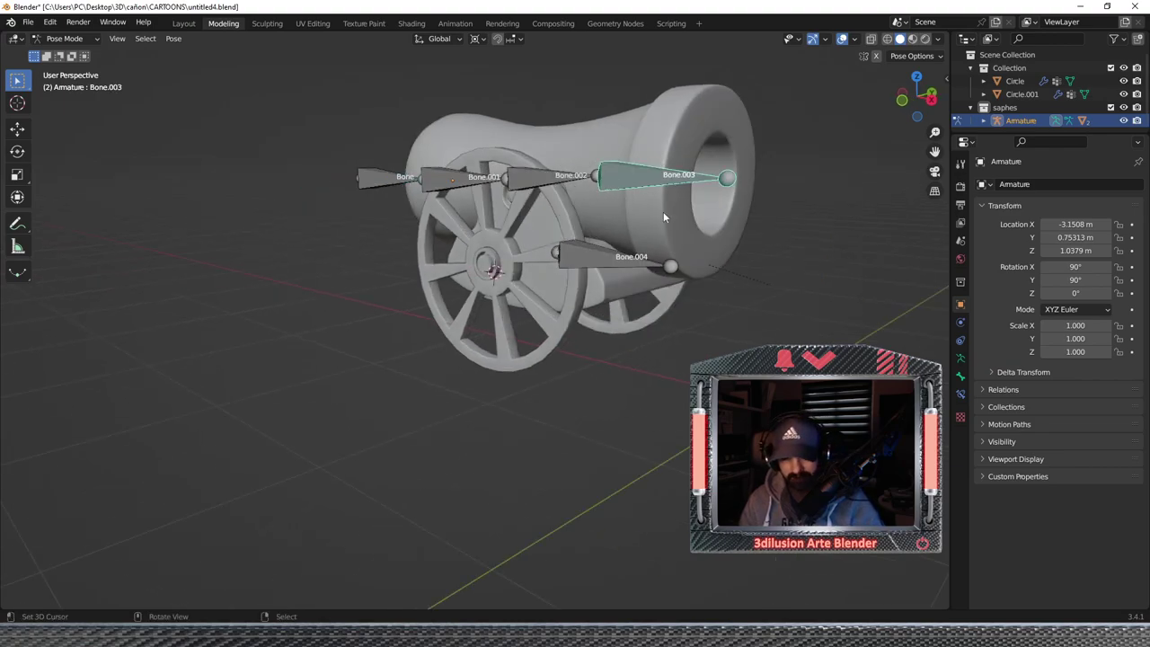
key("s")
left_click(732, 235)
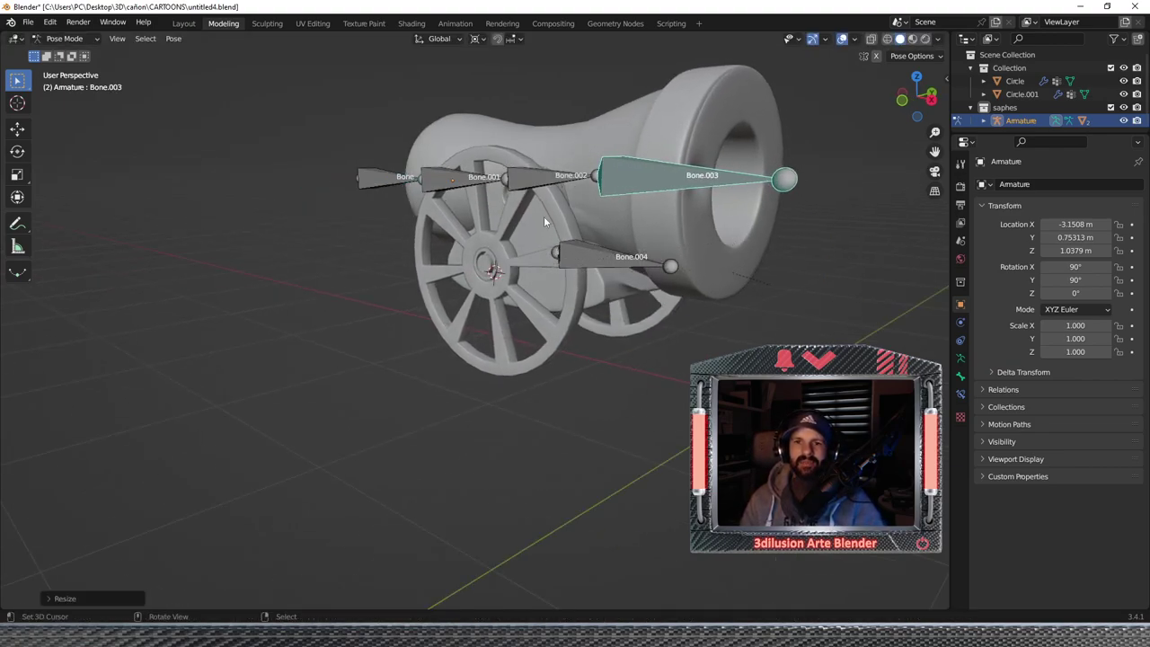
key("ctrl+z")
middle_click_drag(563, 196, 606, 205)
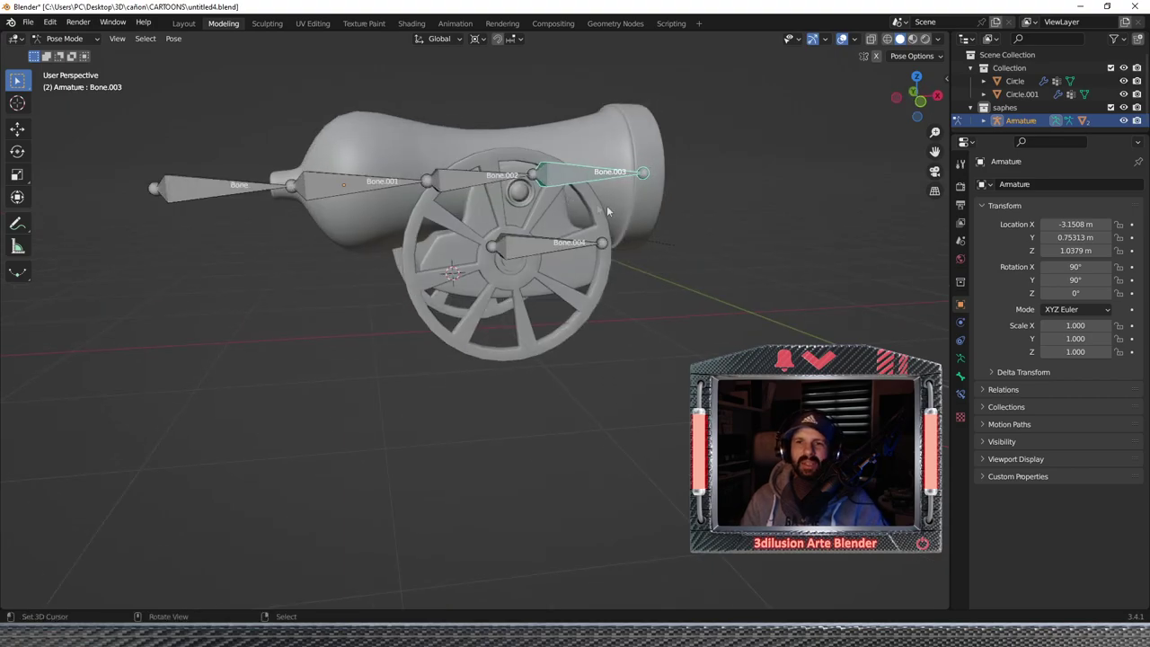
scroll(575, 193, "down", 2)
scroll(551, 183, "down", 1)
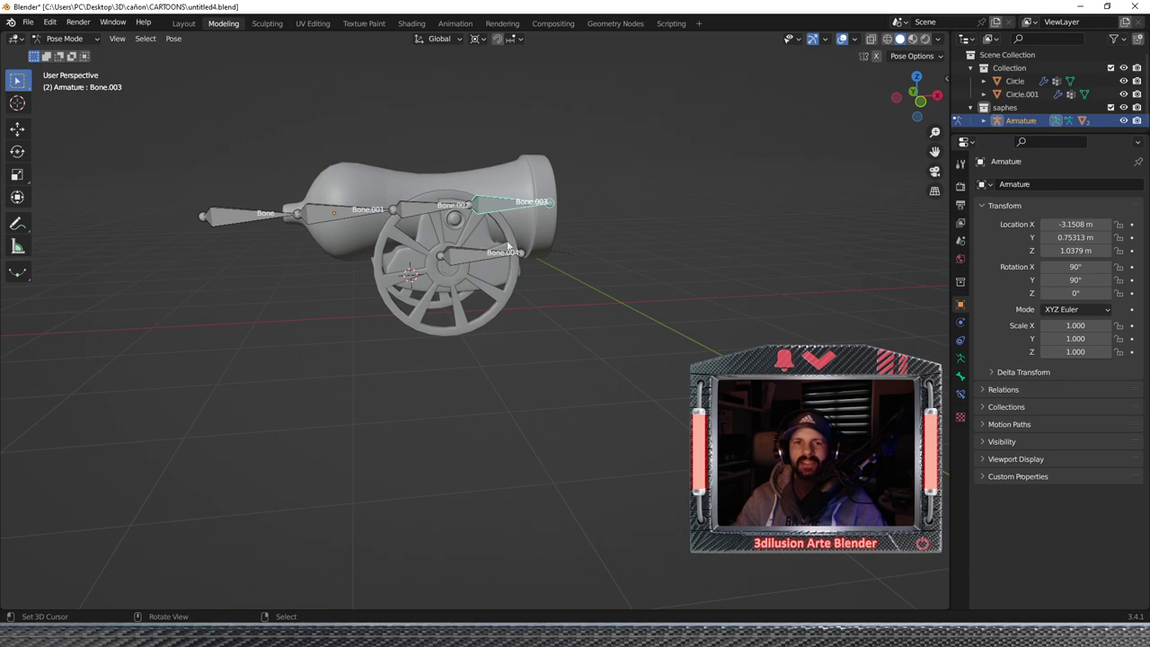
left_click(61, 39)
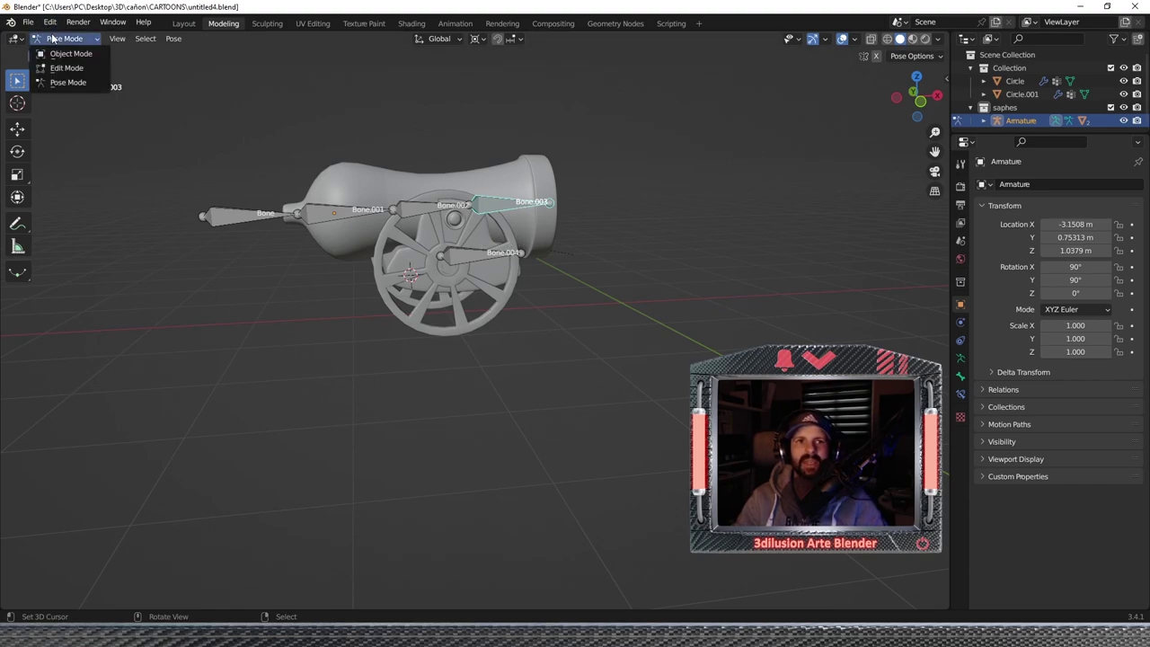
Select the wheel Circle, enter Weight Paint, and show its vertex groups.
left_click(70, 54)
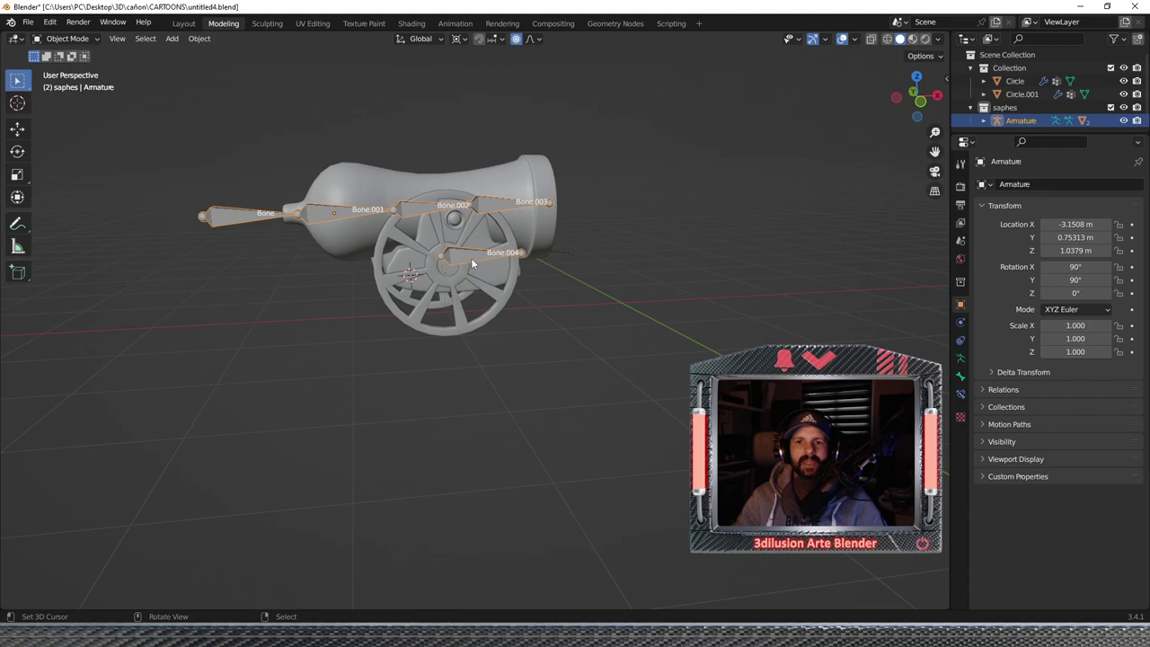
left_click(554, 195)
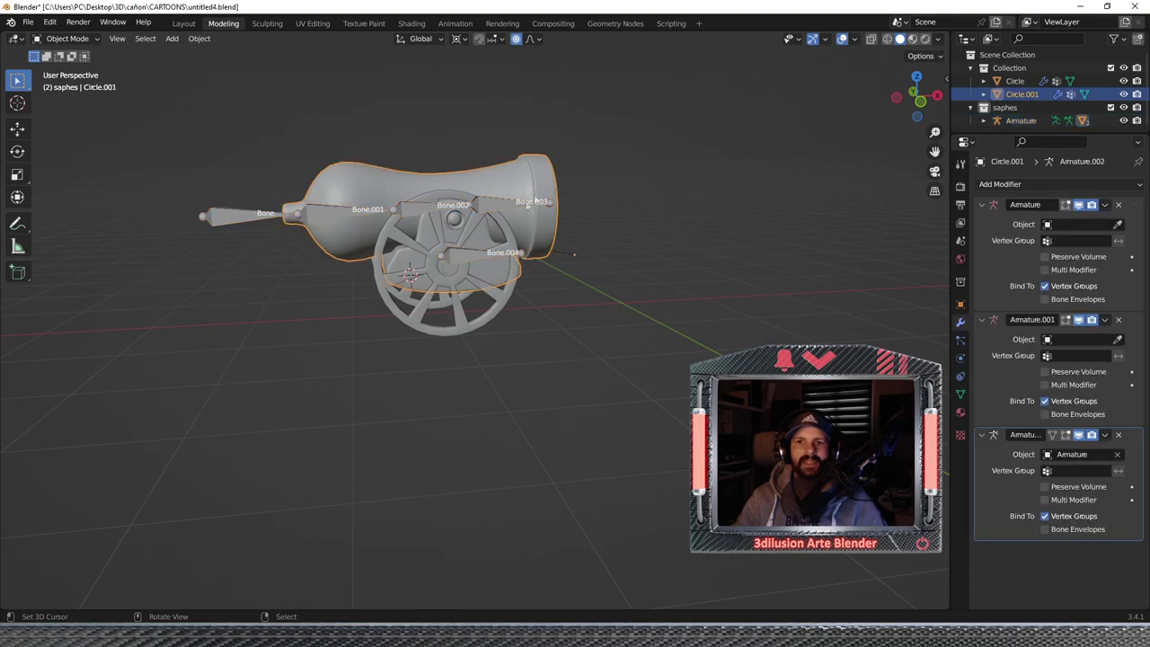
left_click(510, 234)
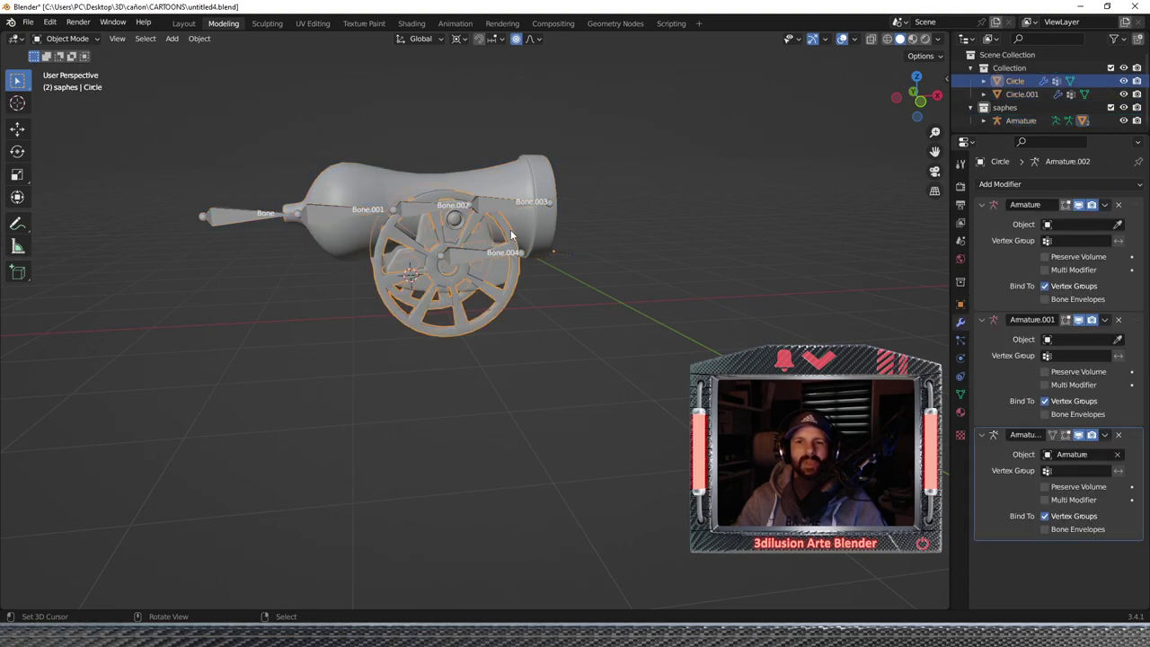
left_click(65, 39)
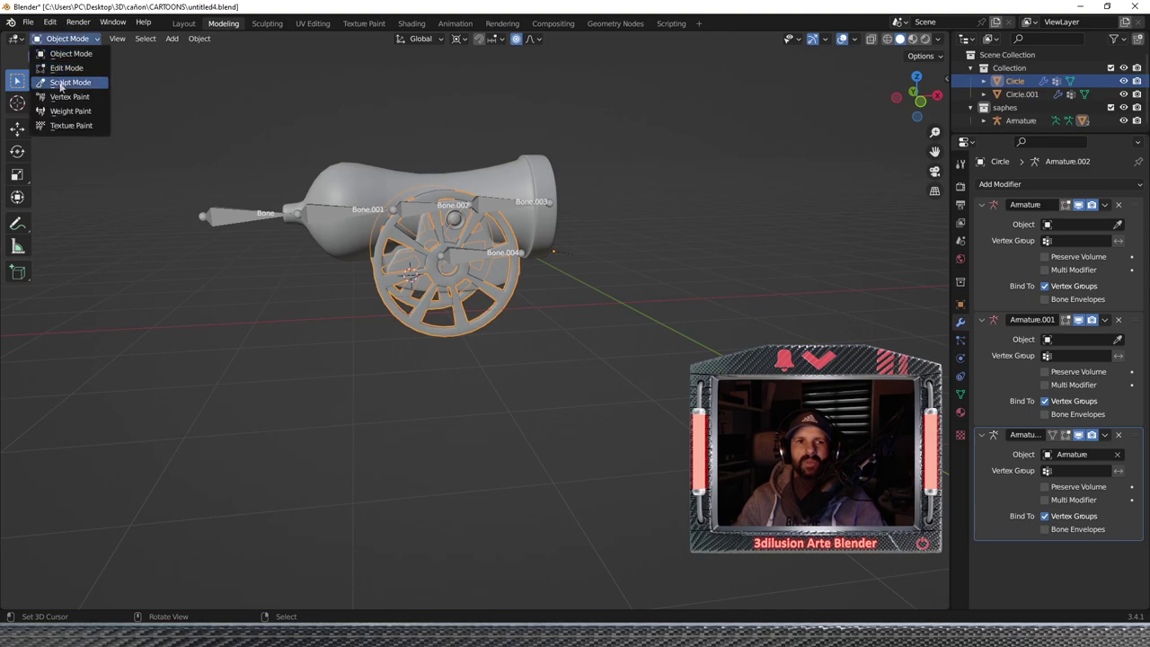
left_click(65, 110)
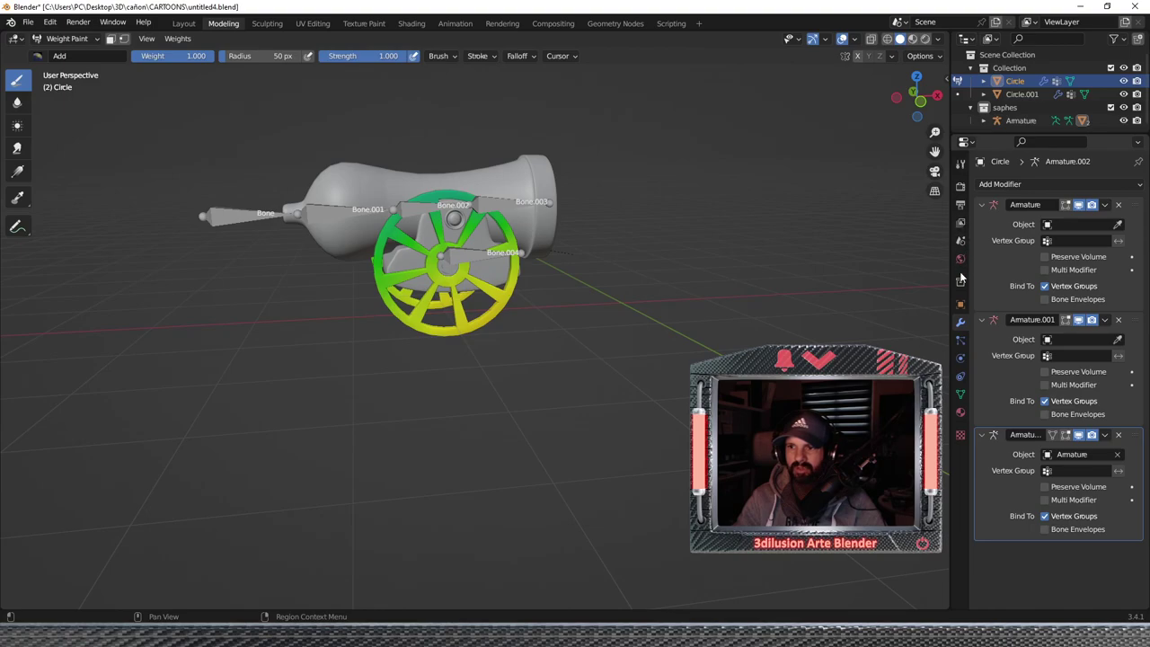
left_click(960, 341)
left_click(960, 393)
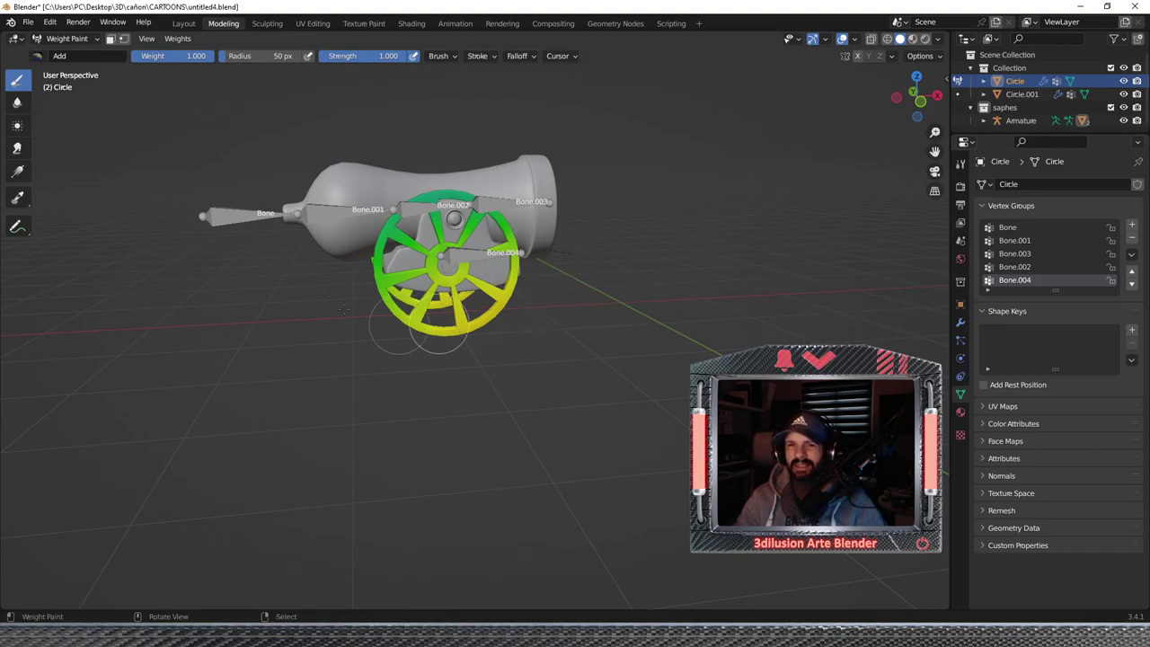
Paint both wheels to full Bone.004 weight.
middle_click_drag(575, 329, 576, 331)
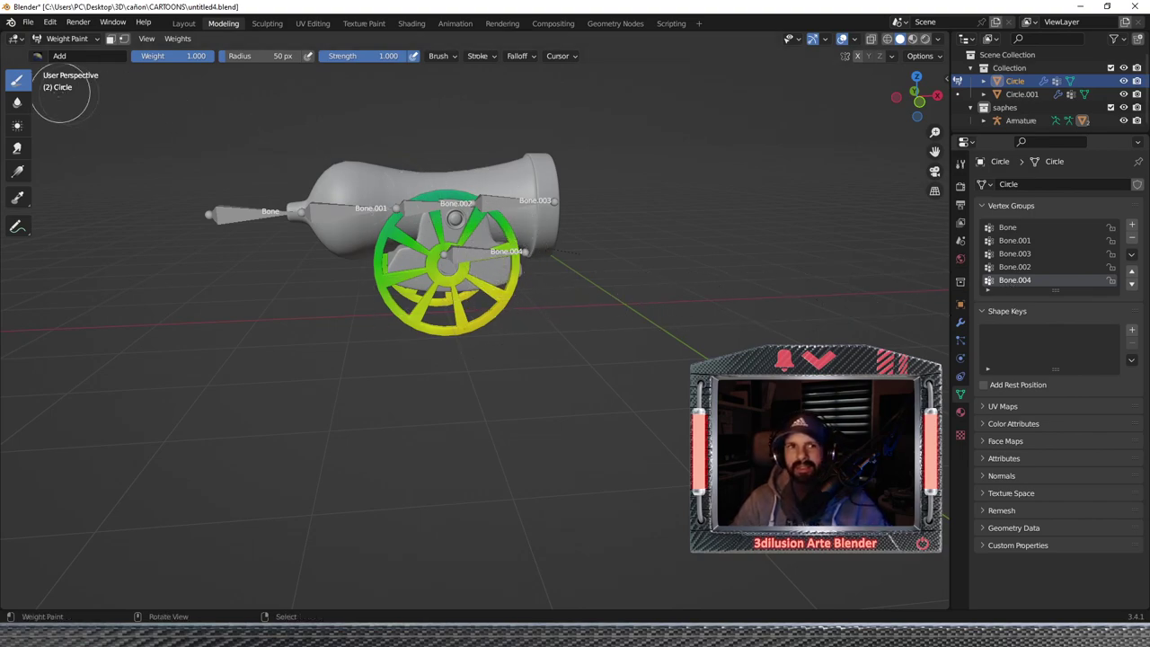
mouse_move(472, 275)
left_mouse_down()
mouse_move(449, 249)
mouse_move(380, 276)
mouse_move(435, 308)
left_mouse_up()
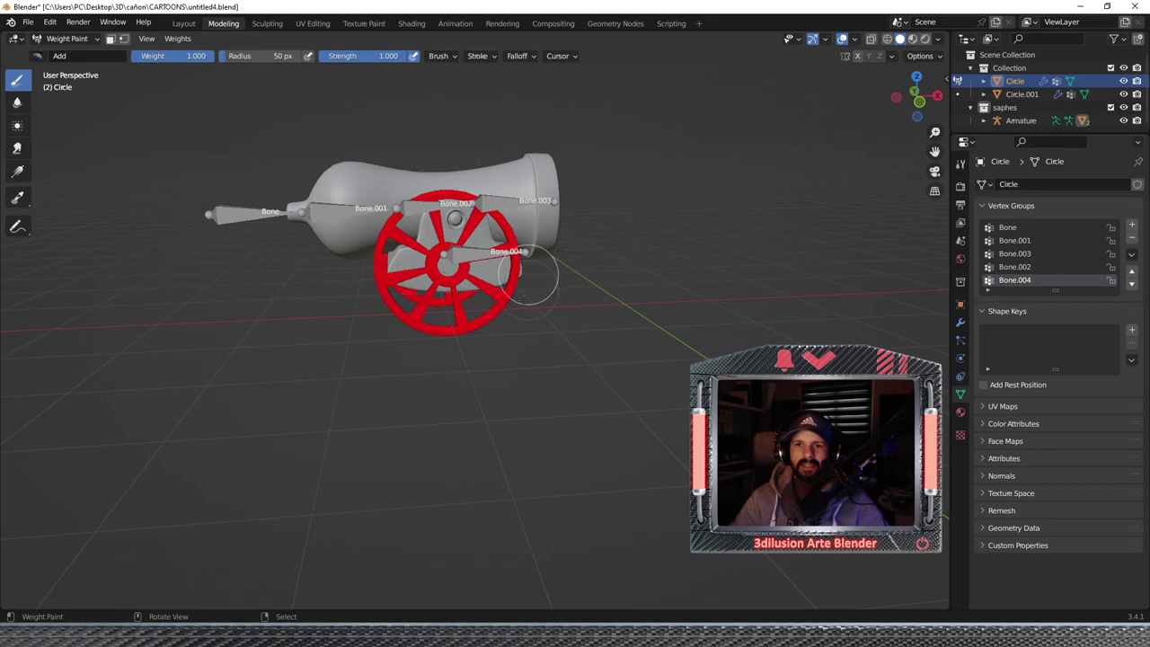
middle_click_drag(521, 227, 575, 189)
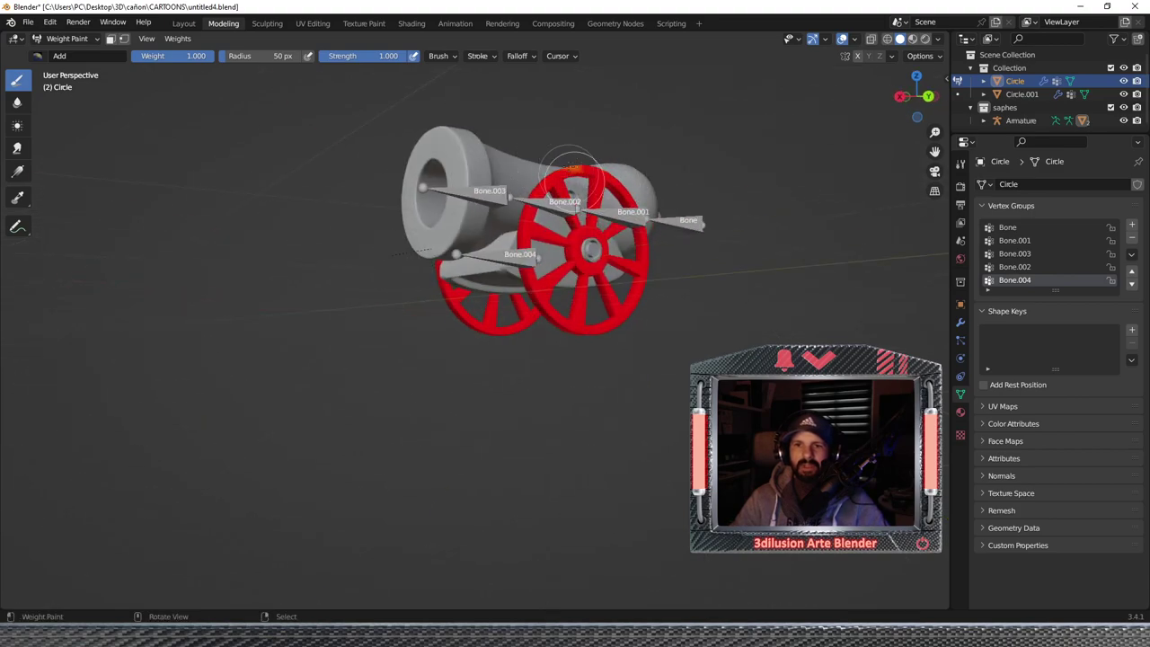
mouse_move(426, 267)
middle_mouse_down()
mouse_move(664, 308)
mouse_move(649, 304)
middle_mouse_up()
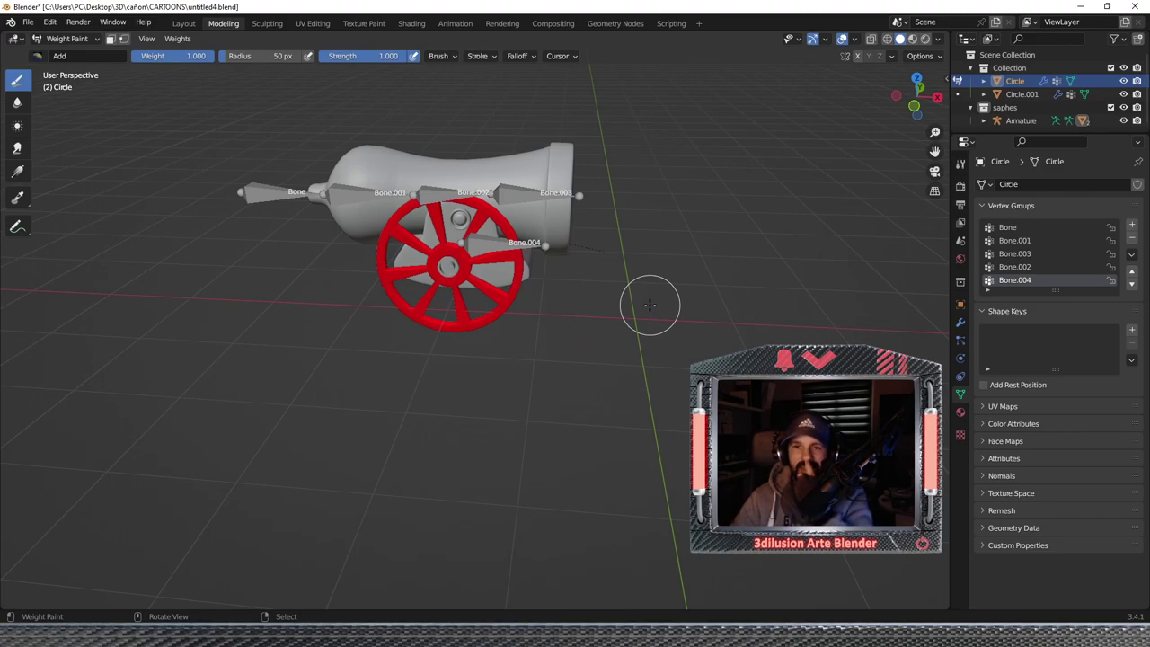
scroll(649, 303, "up", 2)
left_click(1018, 229)
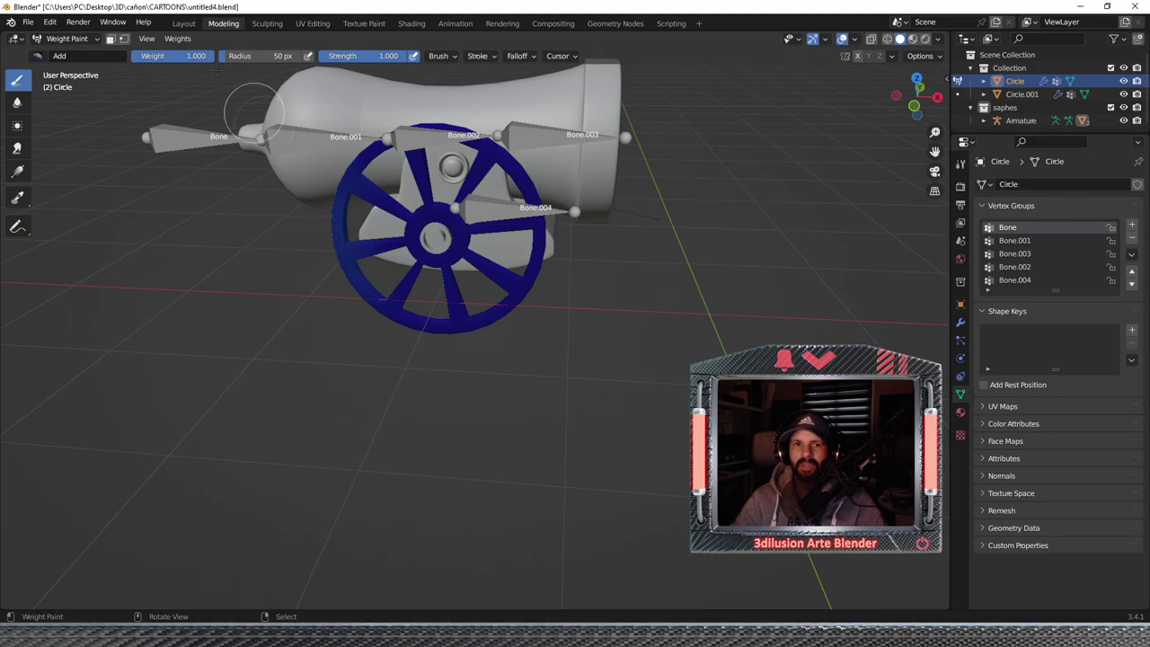
Switch to the Subtract brush and remove Bone.001 weight from both wheels.
left_click(65, 55)
left_click(377, 100)
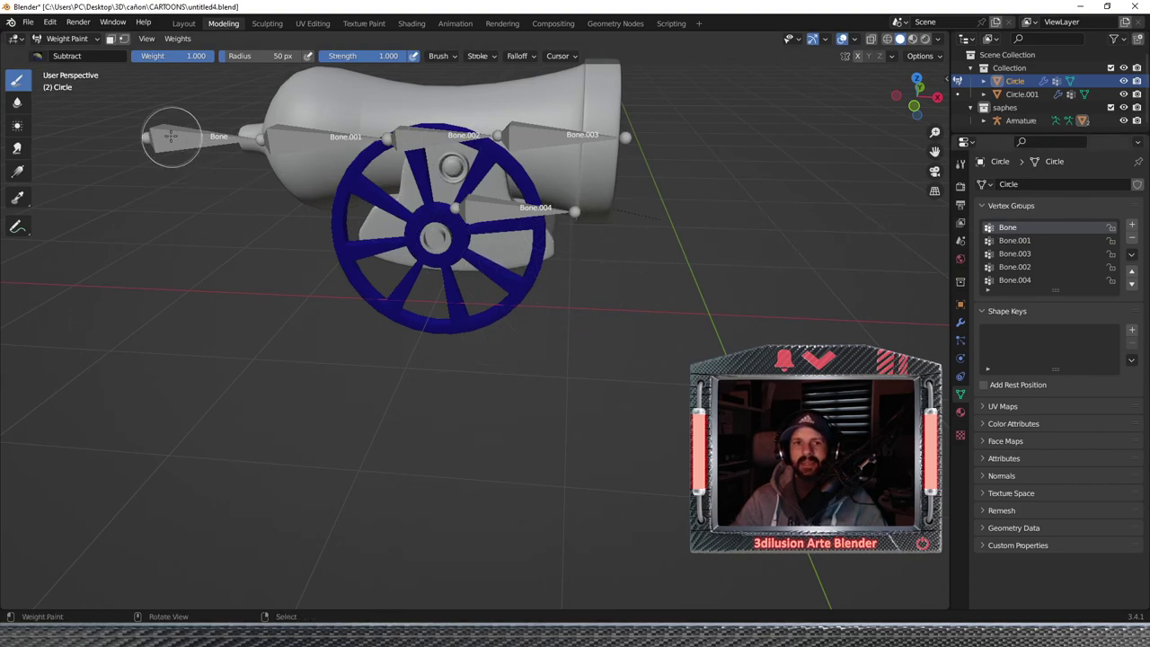
mouse_move(662, 319)
middle_mouse_down()
mouse_move(547, 240)
mouse_move(521, 269)
middle_mouse_up()
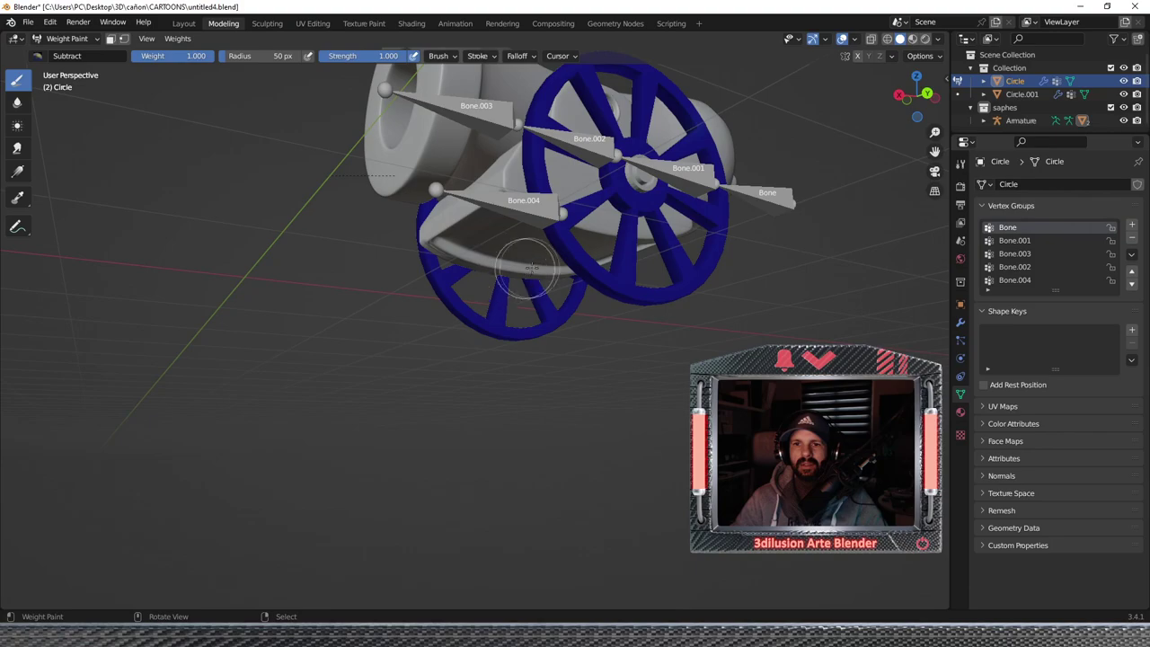
middle_click_drag(562, 321, 862, 314)
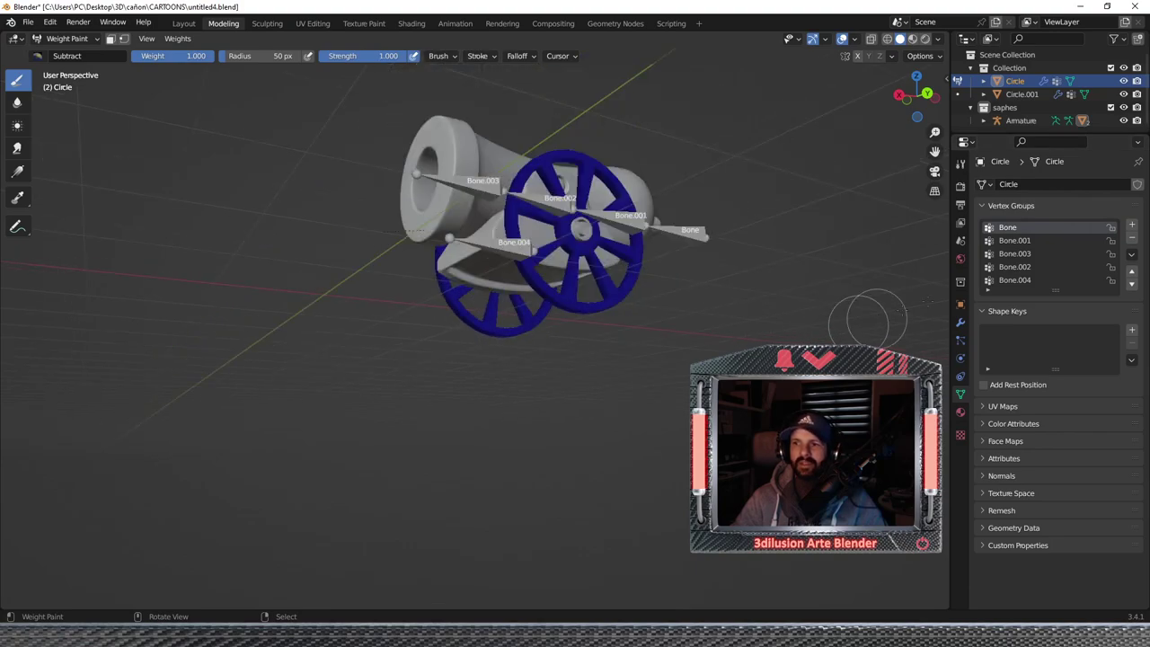
left_click(1013, 241)
middle_click_drag(727, 336, 560, 337)
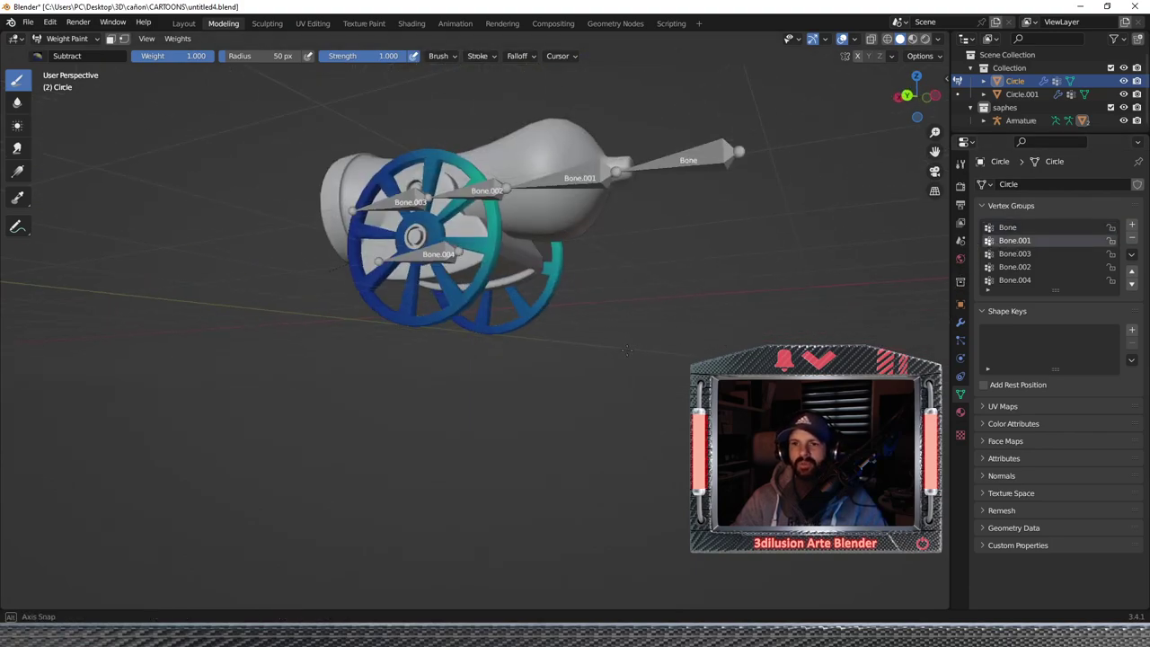
left_click_drag(430, 186, 415, 224)
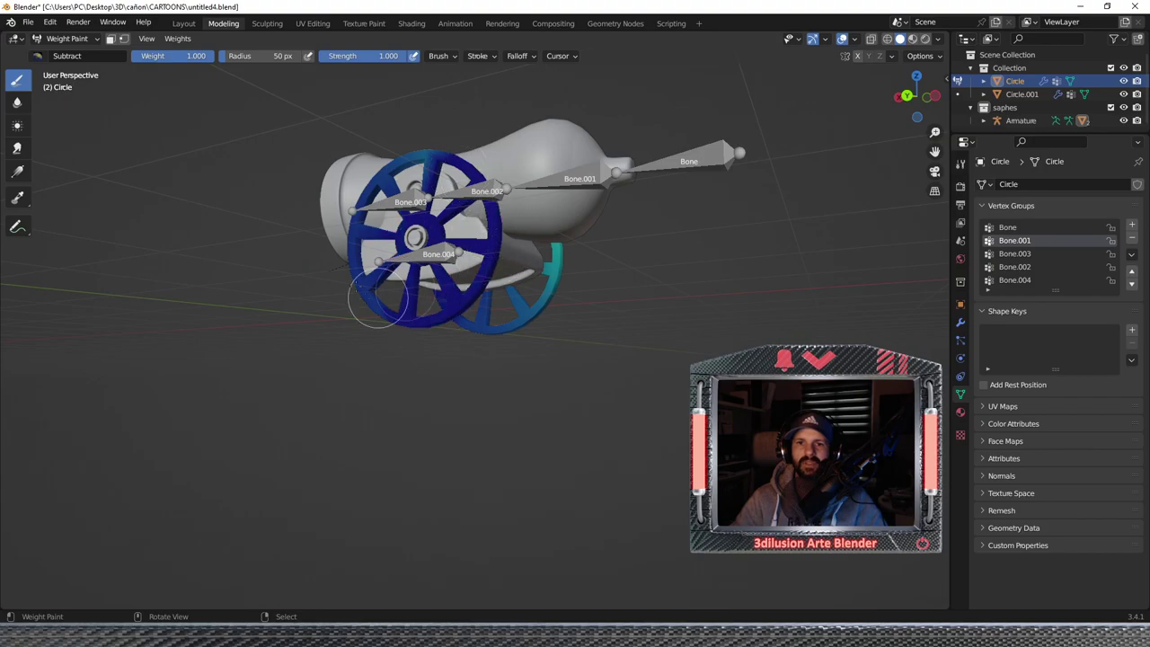
mouse_move(372, 220)
left_mouse_down()
mouse_move(423, 333)
mouse_move(542, 314)
left_mouse_up()
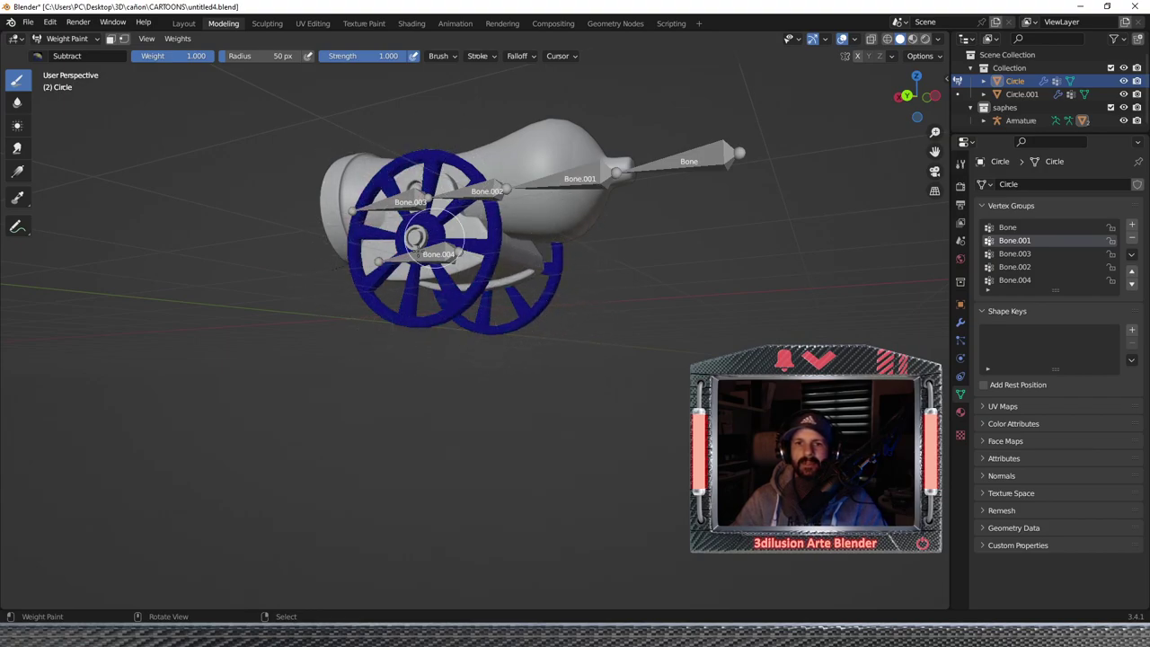
Erase stray Bone.003 and Bone.002 weight from the wheel, then return to Object Mode.
middle_click_drag(415, 235, 501, 267)
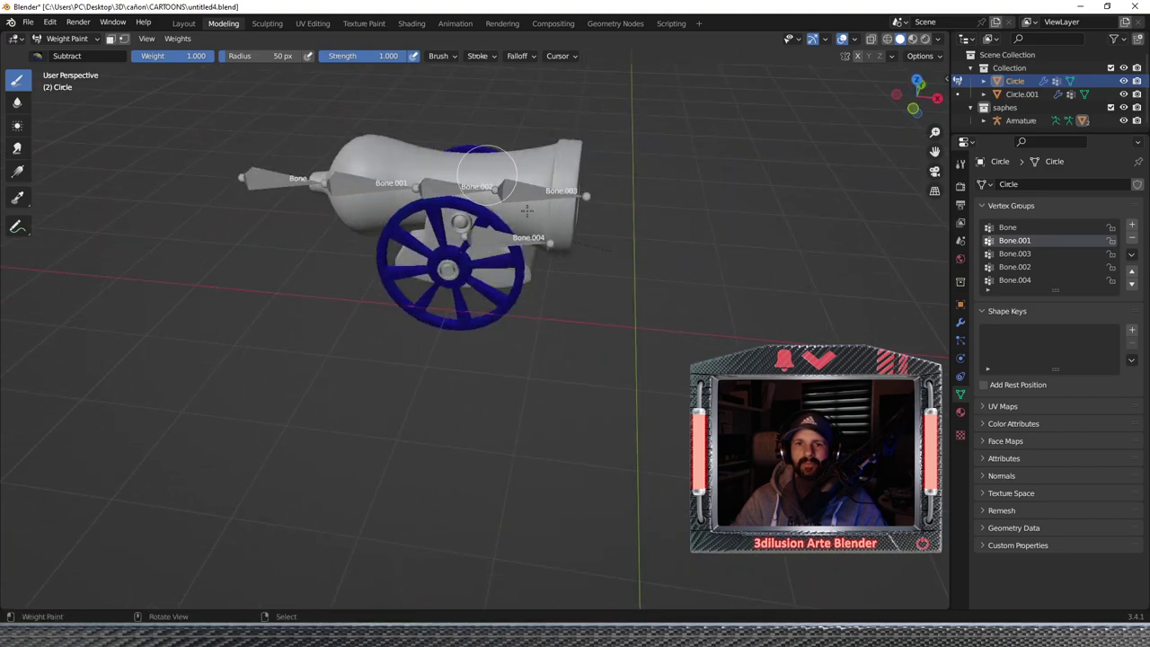
middle_click_drag(528, 225, 592, 252)
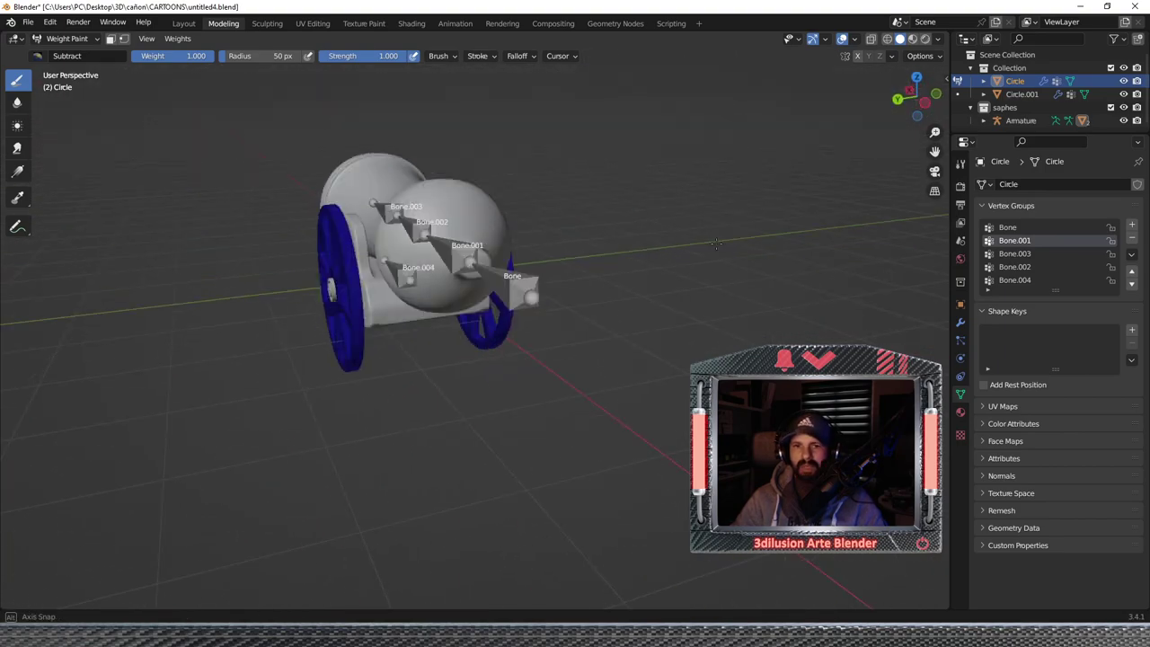
left_click(1018, 255)
mouse_move(422, 359)
left_mouse_down()
mouse_move(395, 270)
mouse_move(476, 224)
mouse_move(449, 240)
left_mouse_up()
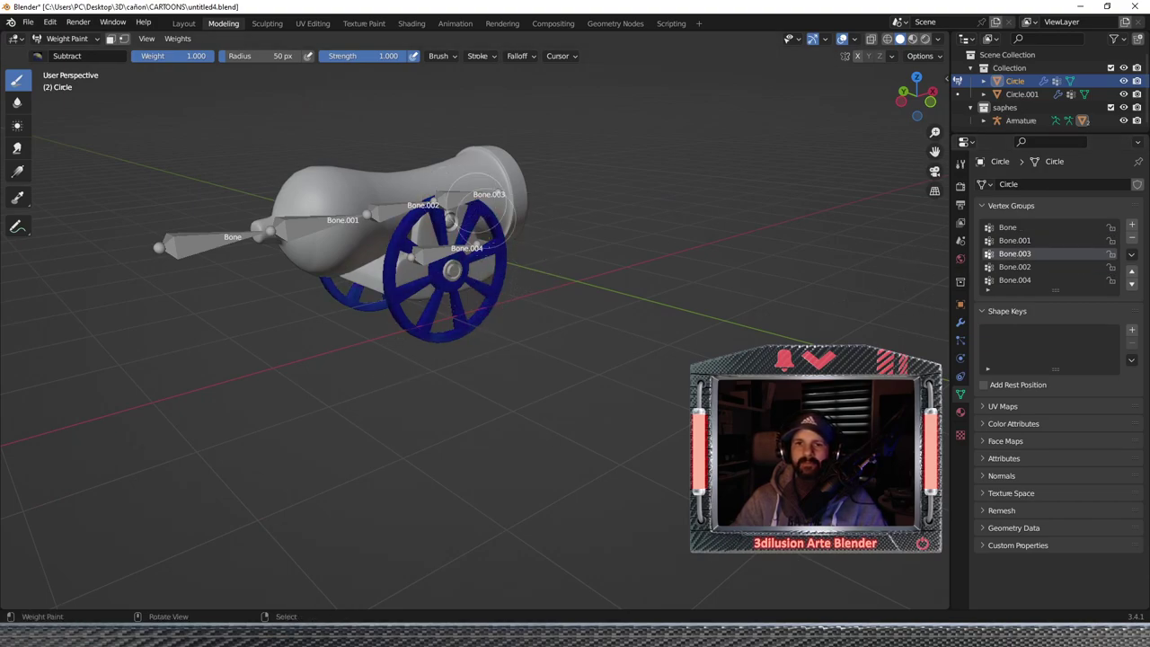
middle_click_drag(452, 235, 539, 243)
left_click(1014, 267)
mouse_move(404, 224)
left_mouse_down()
mouse_move(503, 269)
mouse_move(429, 302)
mouse_move(470, 196)
left_mouse_up()
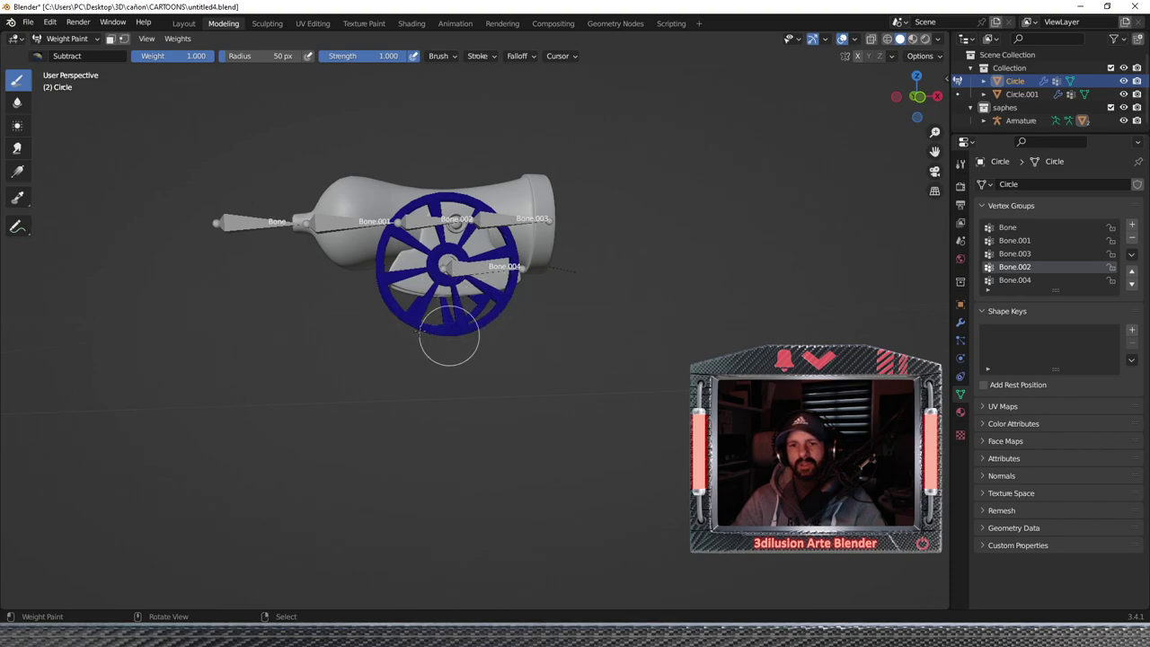
middle_click_drag(449, 301, 485, 270)
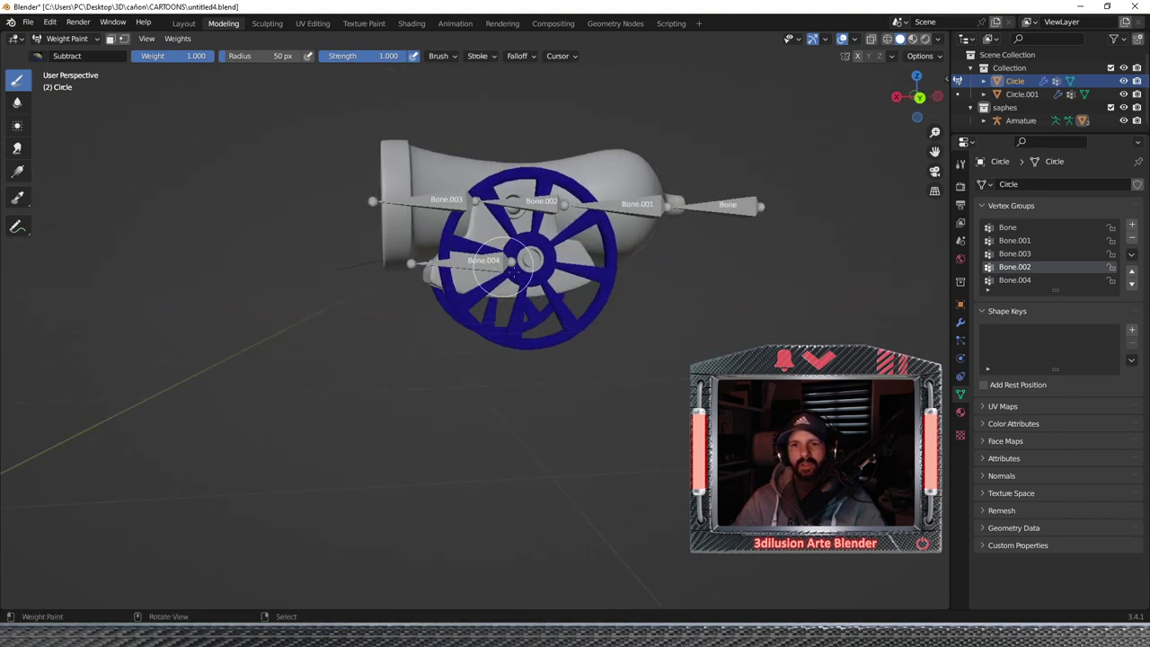
left_click(52, 40)
left_click(67, 54)
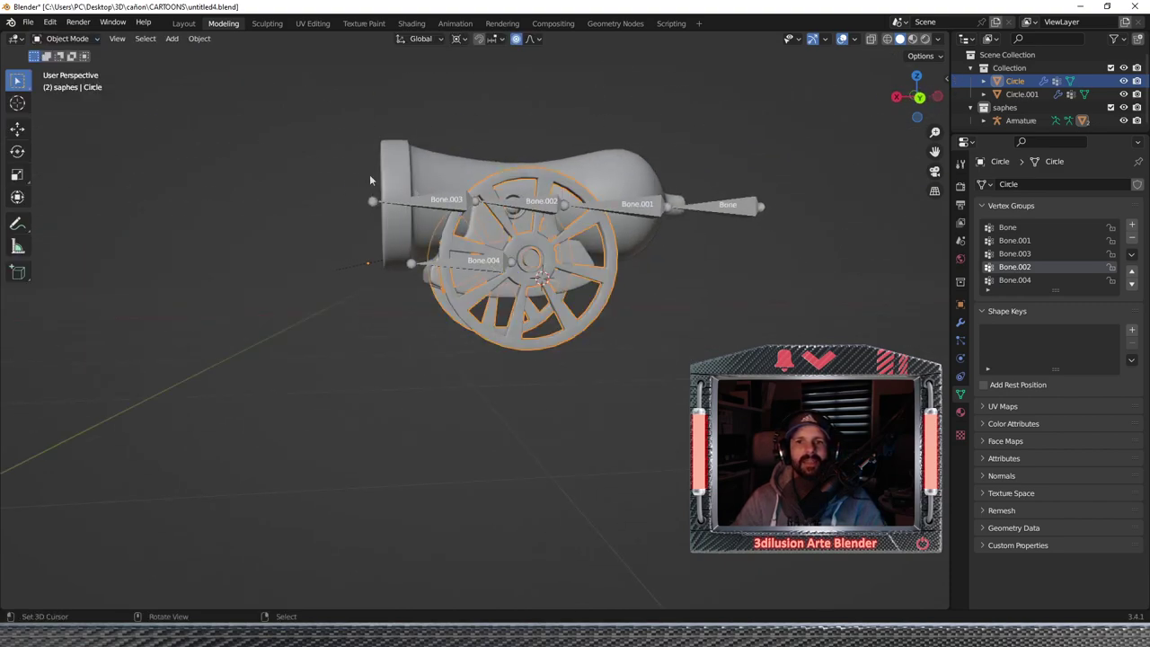
Put the armature in Pose Mode and clear all bone transforms in front view.
left_click(709, 220)
left_click(64, 39)
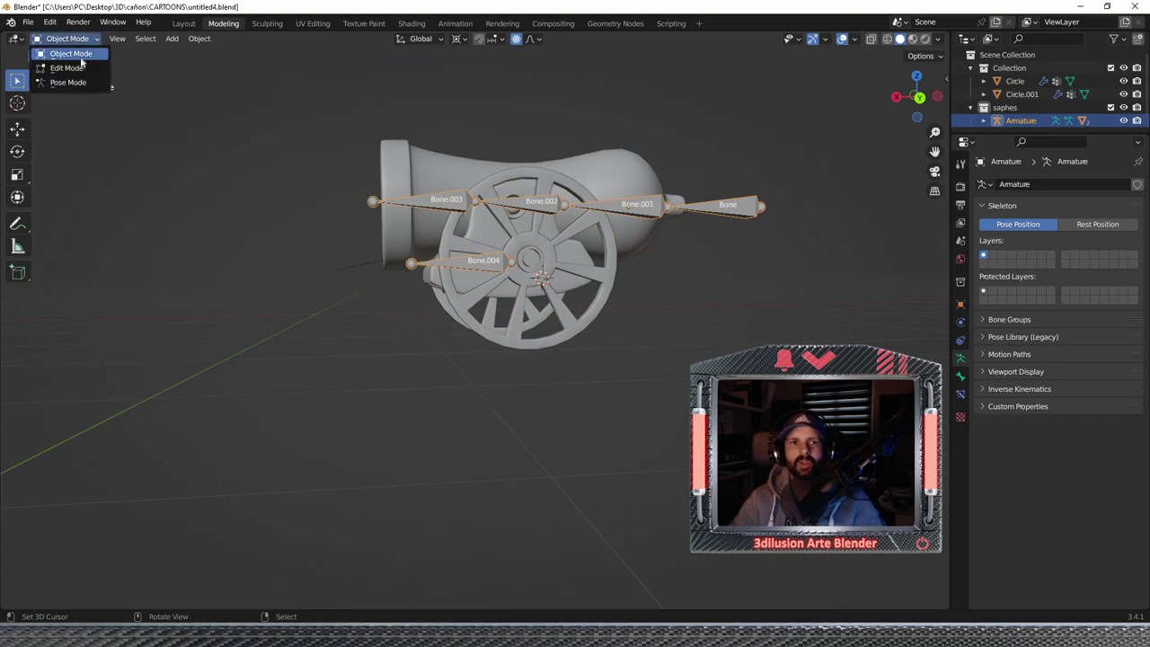
left_click(69, 81)
scroll(518, 301, "down", 2)
middle_click_drag(518, 301, 499, 293)
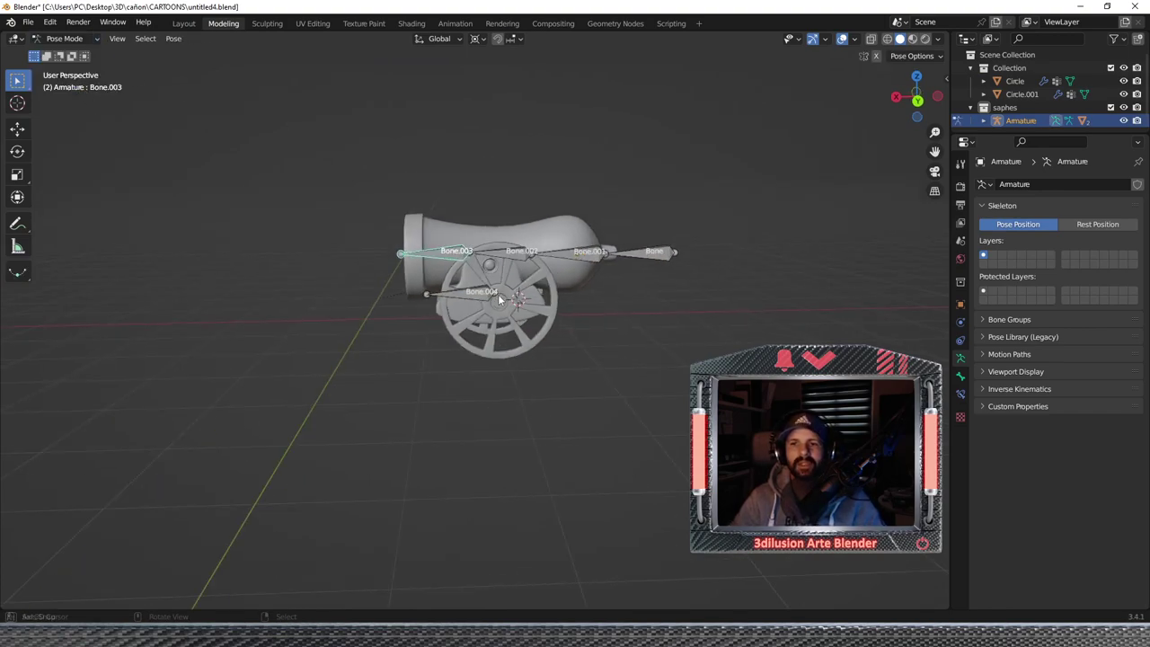
left_click(466, 296)
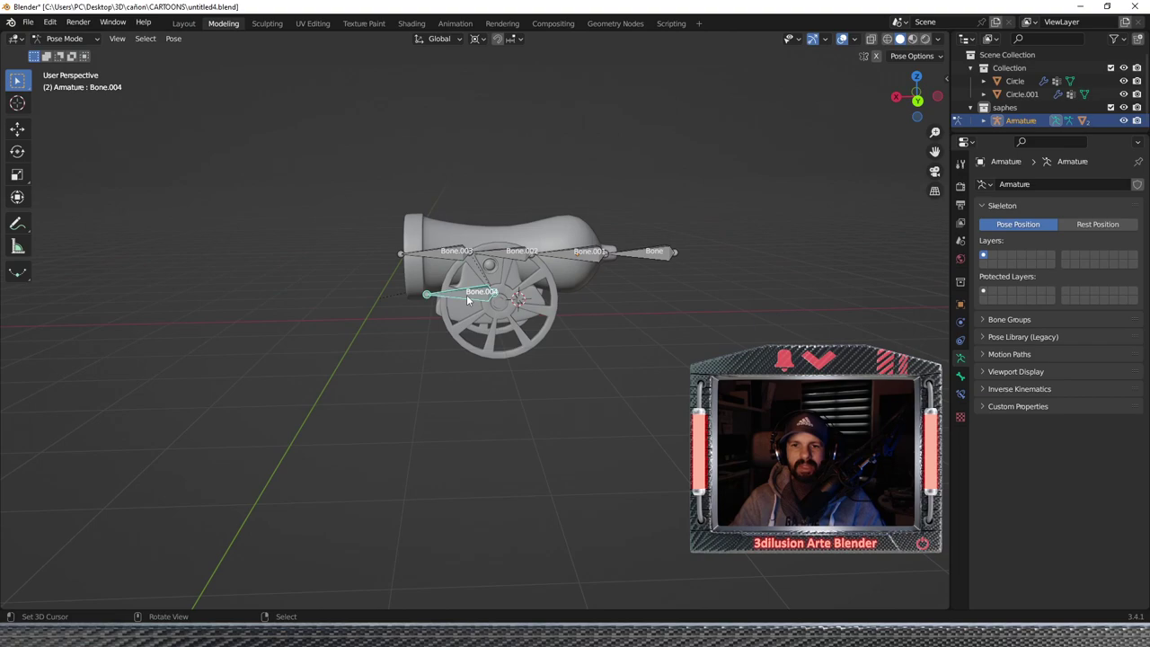
key("KP_1")
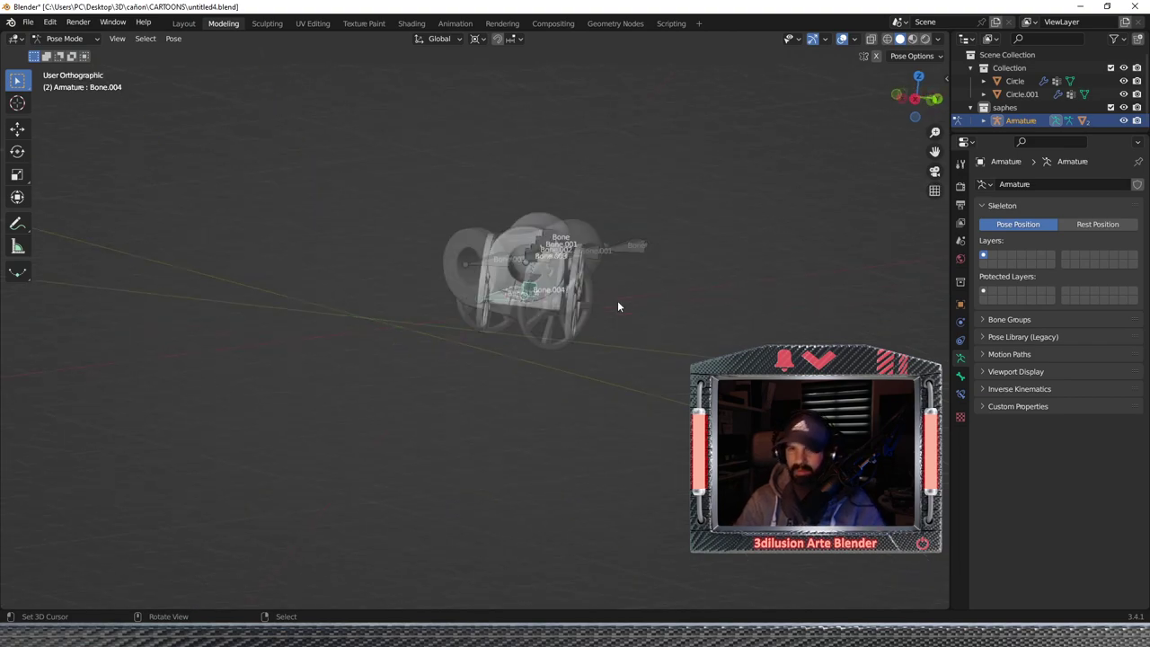
left_click(175, 38)
left_click(325, 68)
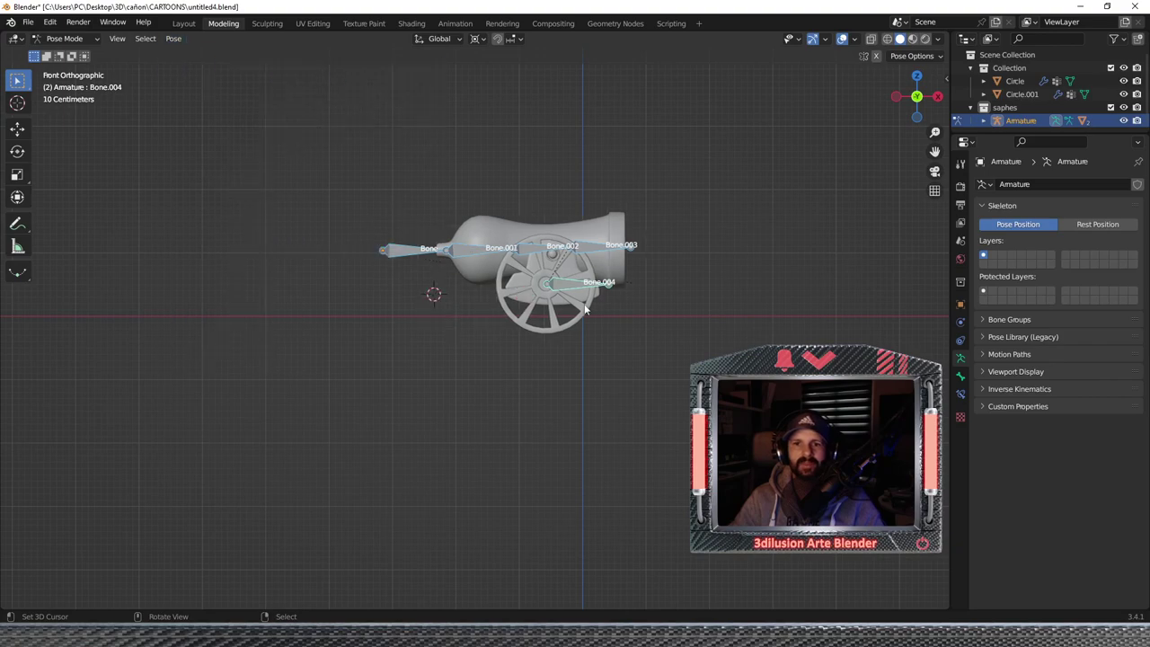
Scale Bone.003 longer in two passes to enlarge the muzzle.
scroll(585, 309, "up", 2)
left_click(647, 214)
key("s")
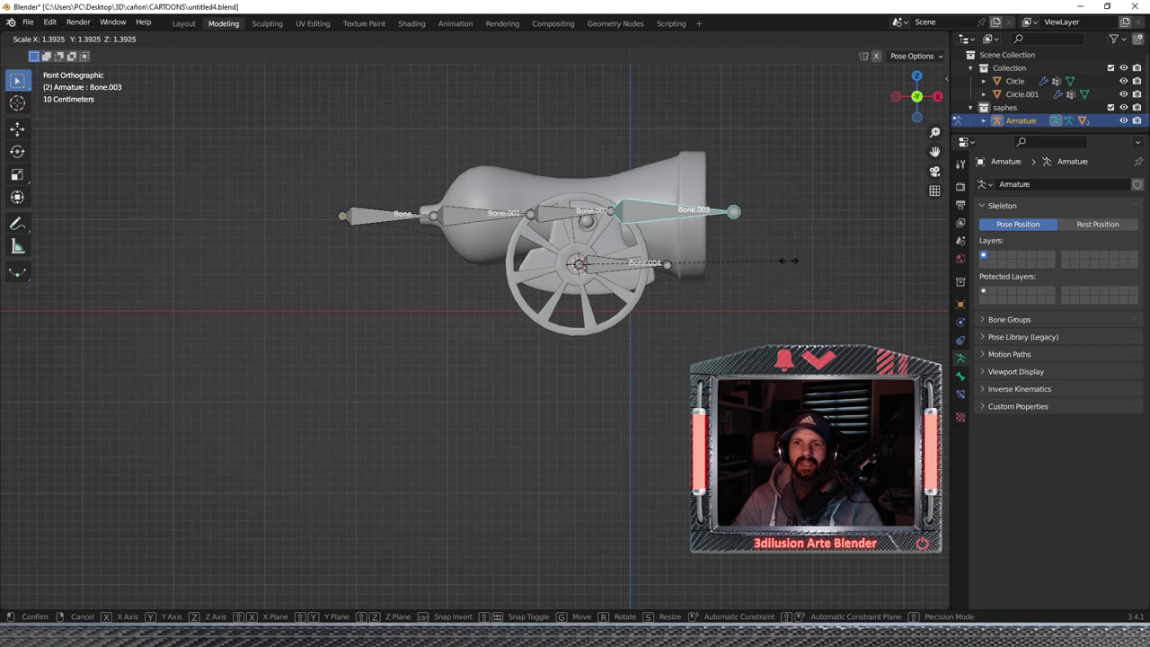
left_click(785, 259)
scroll(738, 281, "up", 2)
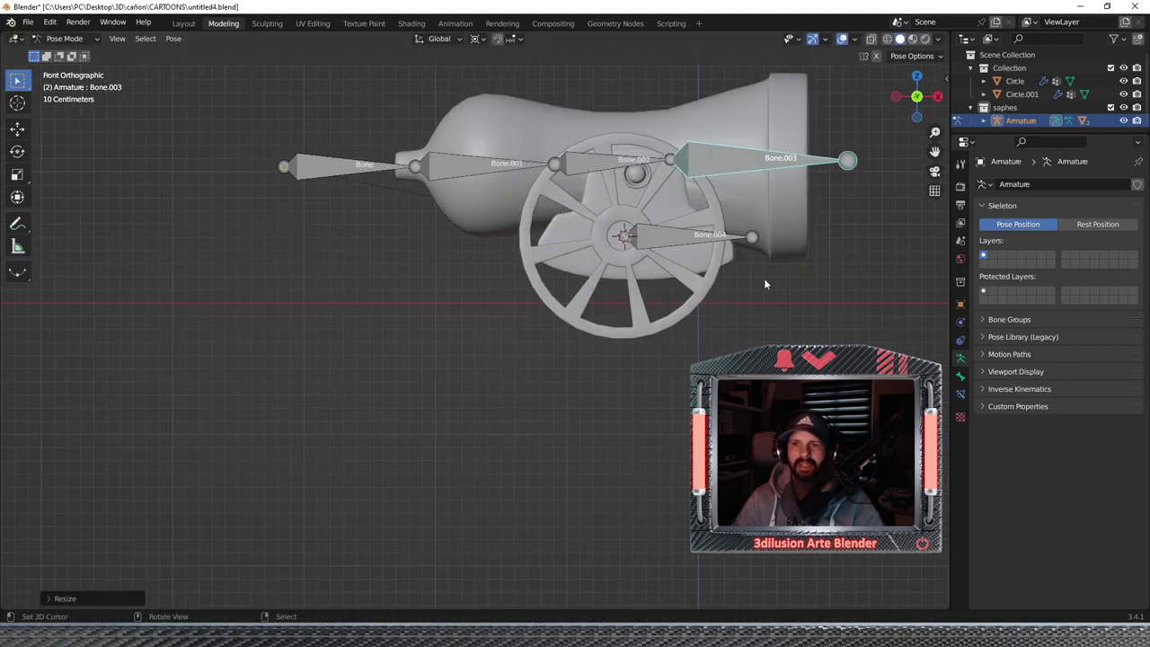
middle_click_drag(768, 275, 542, 300, "shift")
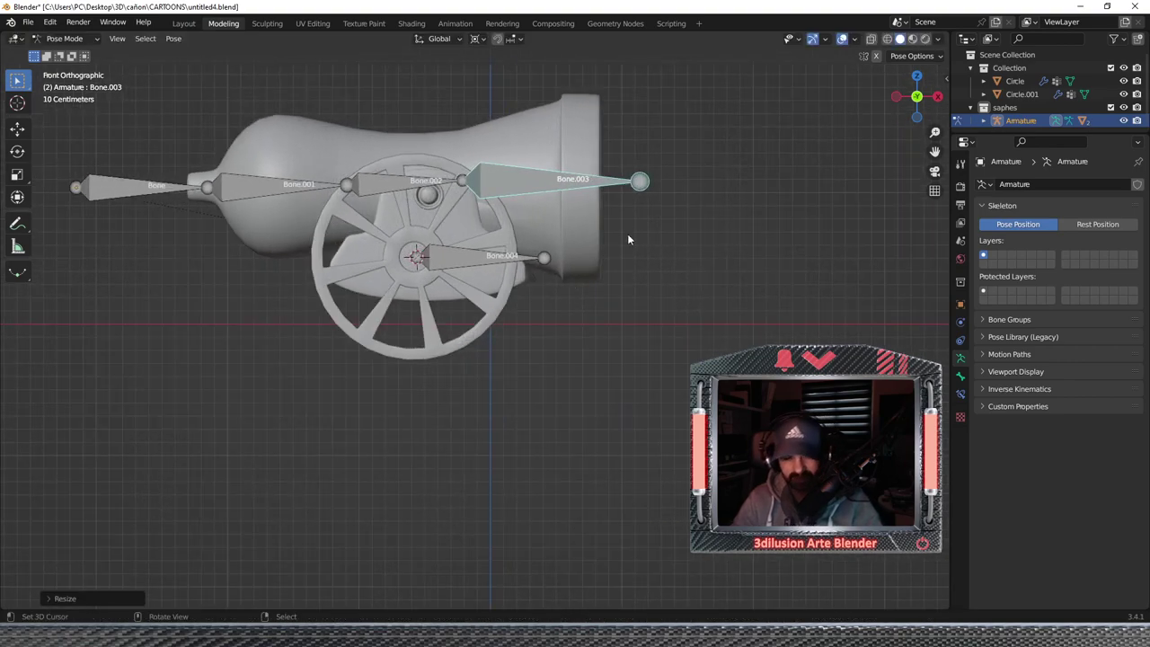
key("s")
left_click(669, 239)
Deselect the bone, toggle Edit Mode to compare, and return the armature to Object Mode.
middle_click_drag(542, 316, 405, 259)
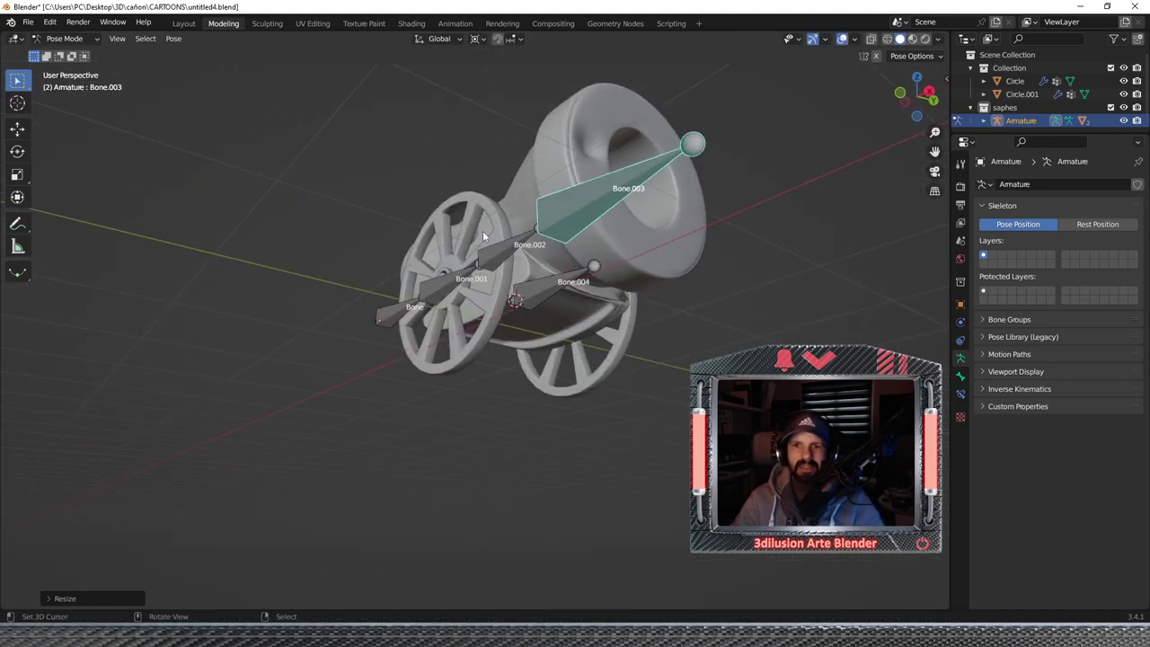
left_click(580, 154)
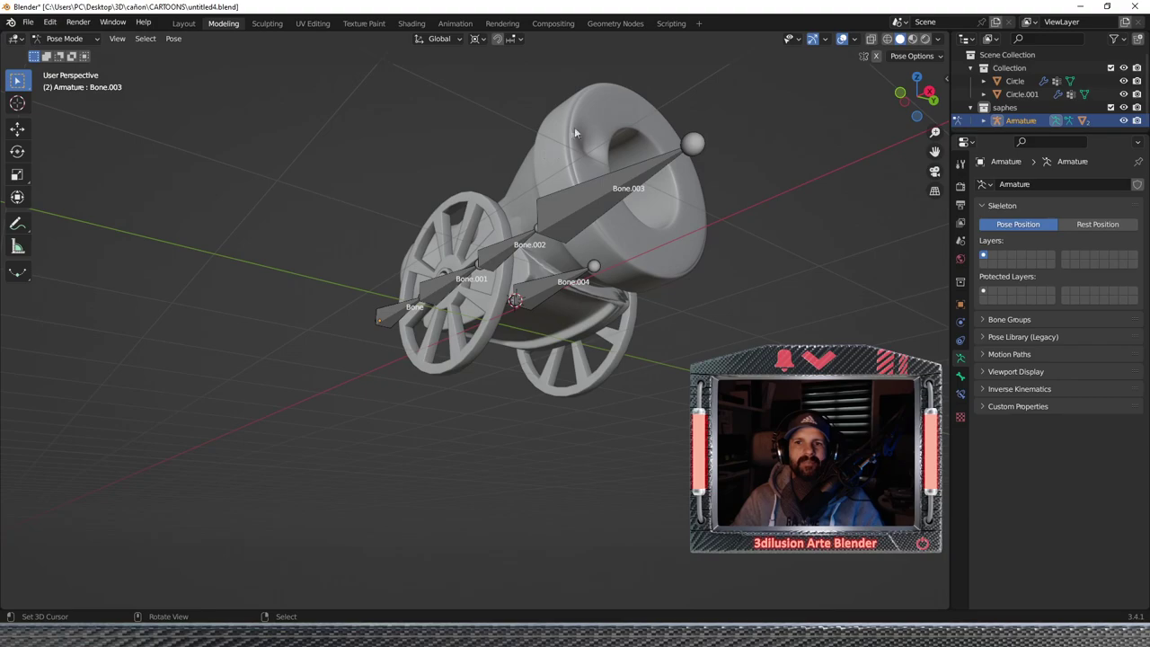
key("Tab")
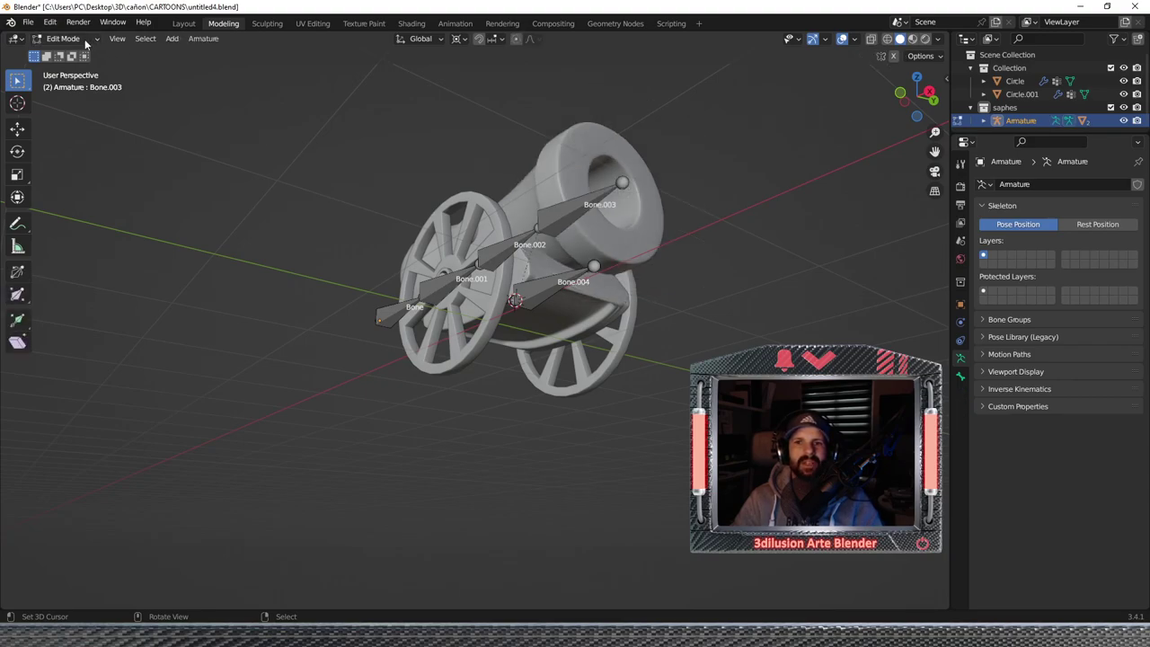
key("Tab")
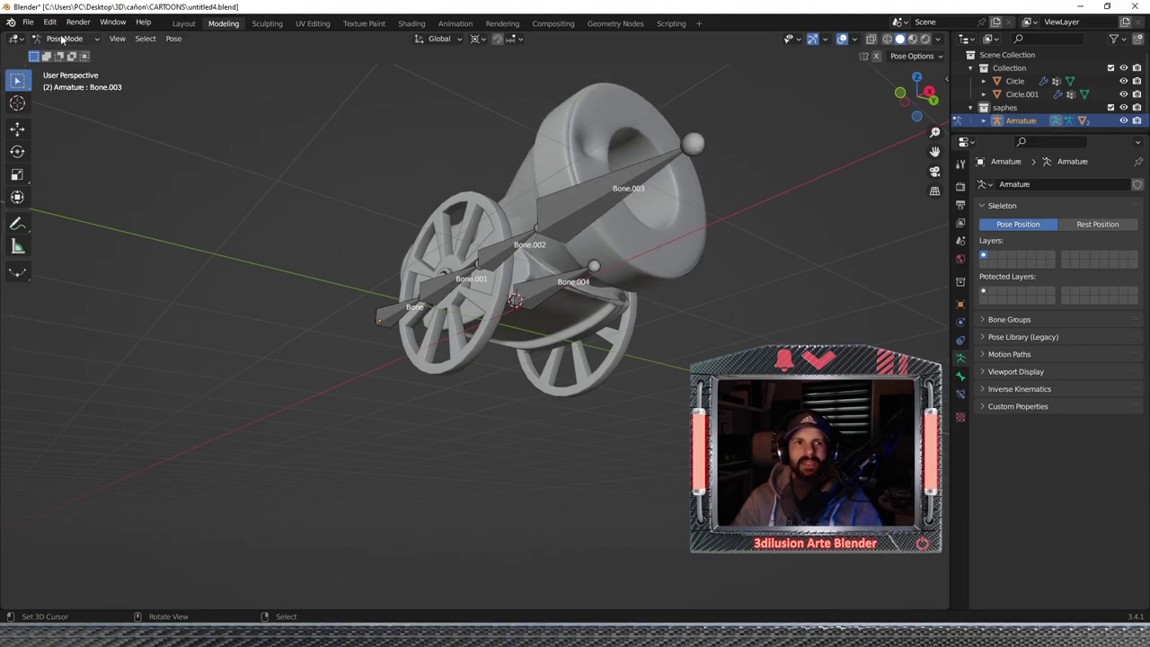
left_click(64, 37)
left_click(63, 50)
left_click(64, 37)
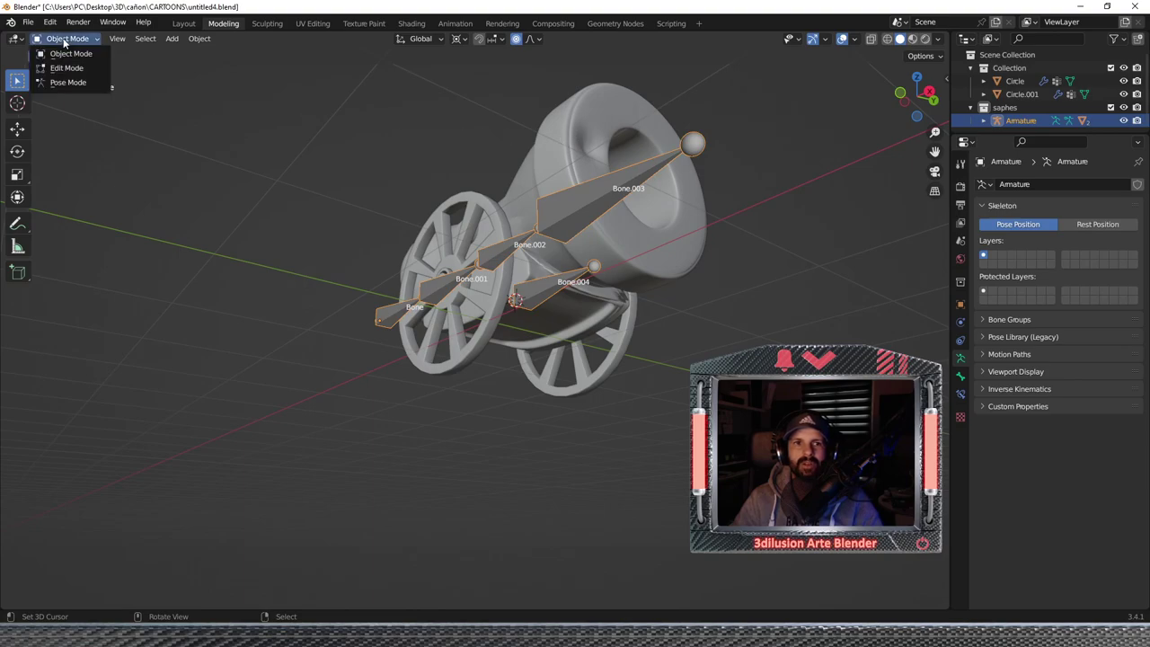
Put Circle.001 into Weight Paint with the Bone.003 vertex group active.
left_click(565, 133)
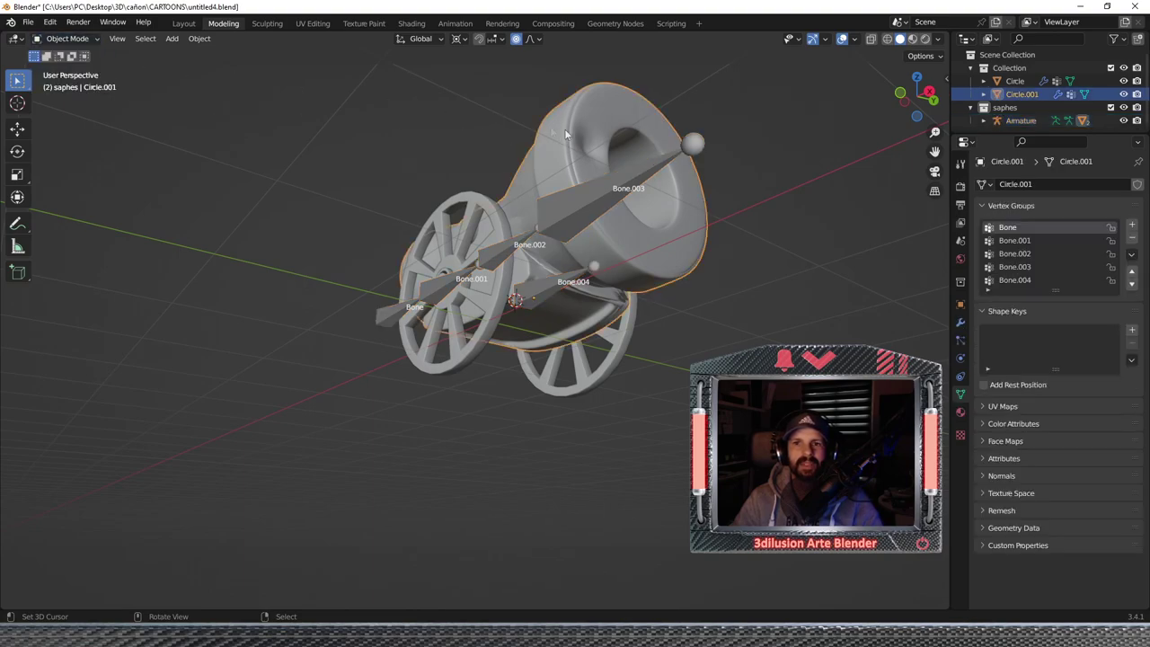
left_click(65, 38)
left_click(74, 107)
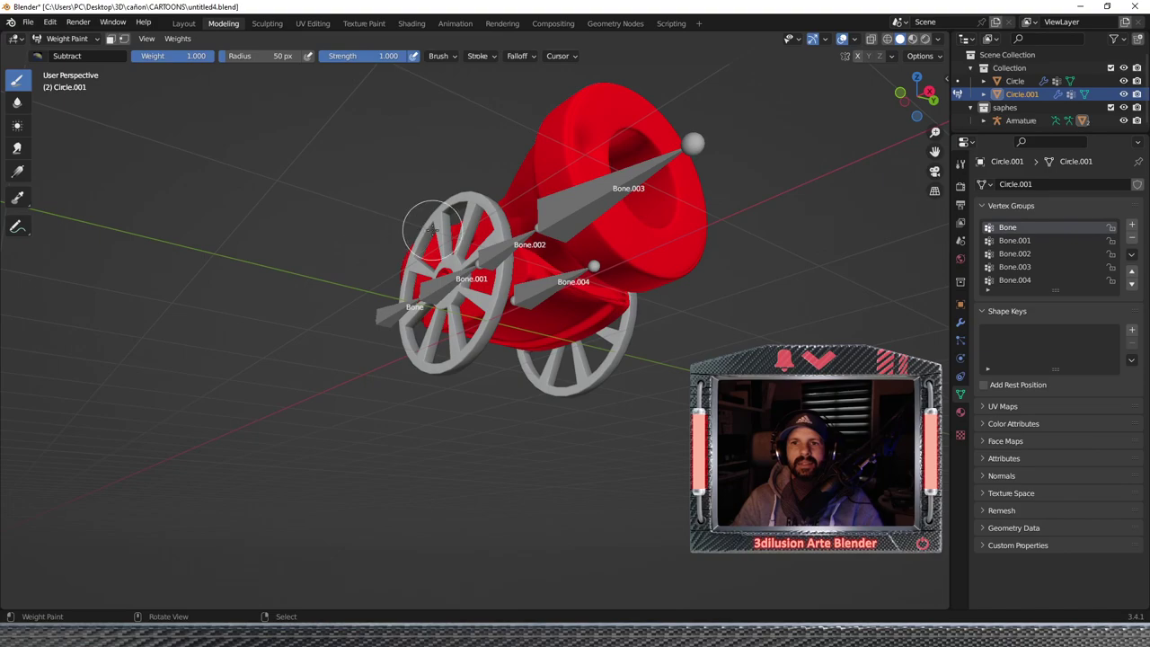
middle_click_drag(498, 203, 551, 218)
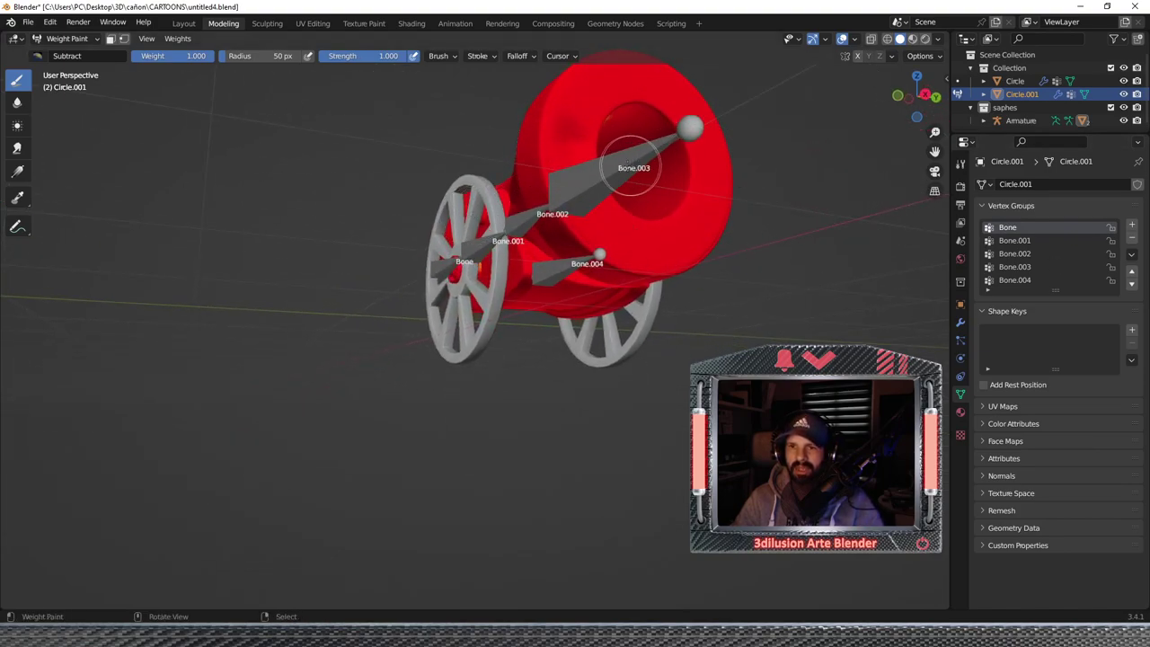
left_click(1014, 267)
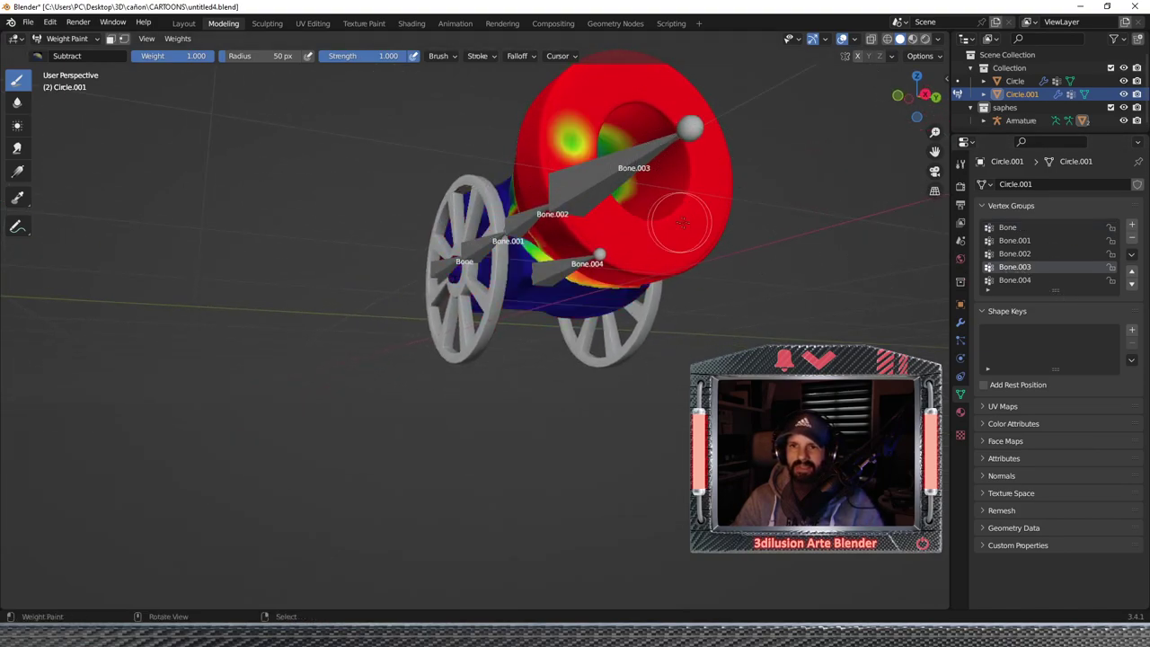
Paint full Bone.003 weight over the muzzle with the Add brush.
middle_click_drag(674, 218, 672, 226)
middle_click_drag(627, 188, 561, 140)
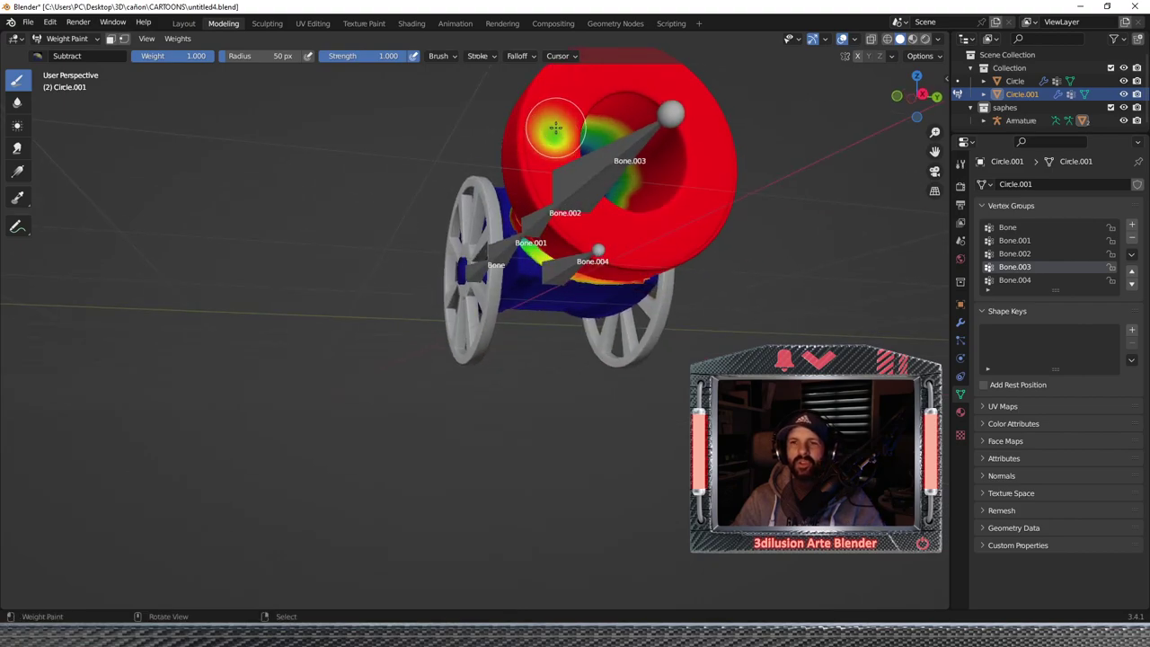
left_click(37, 56)
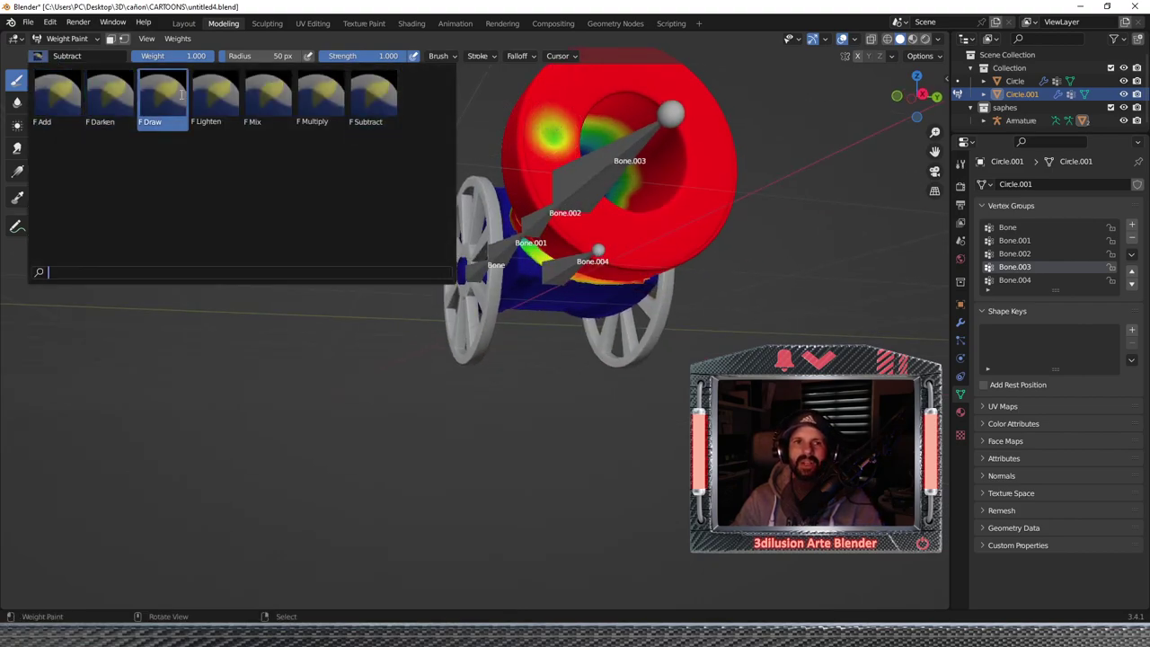
left_click(75, 90)
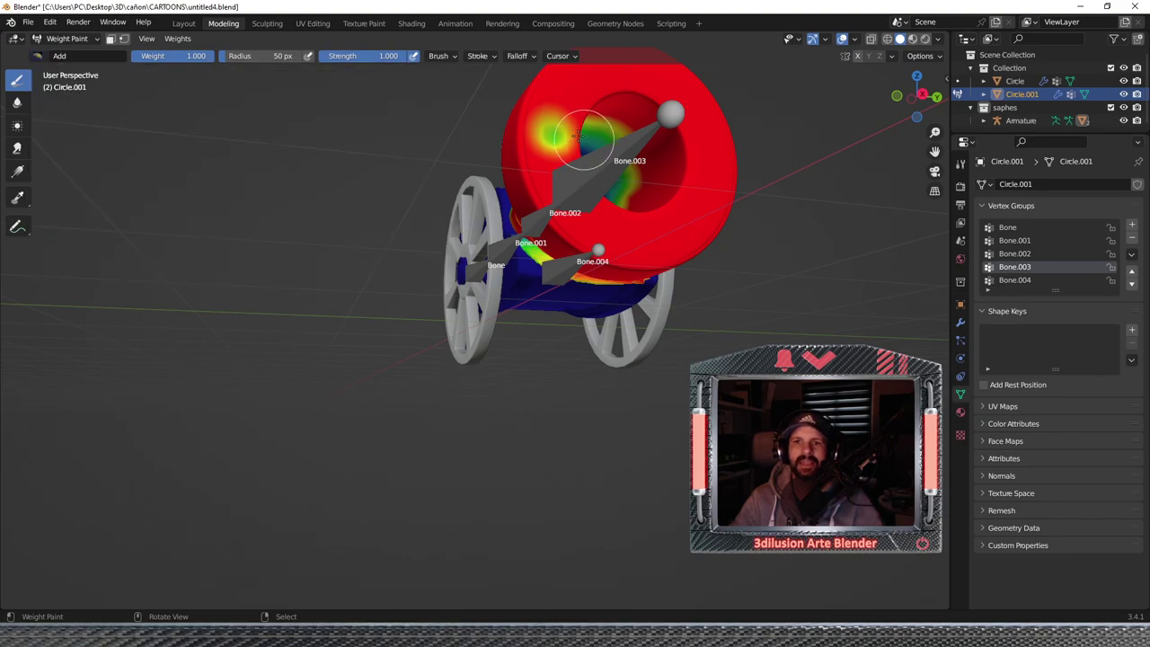
left_click_drag(575, 139, 560, 110)
middle_click_drag(562, 131, 885, 319)
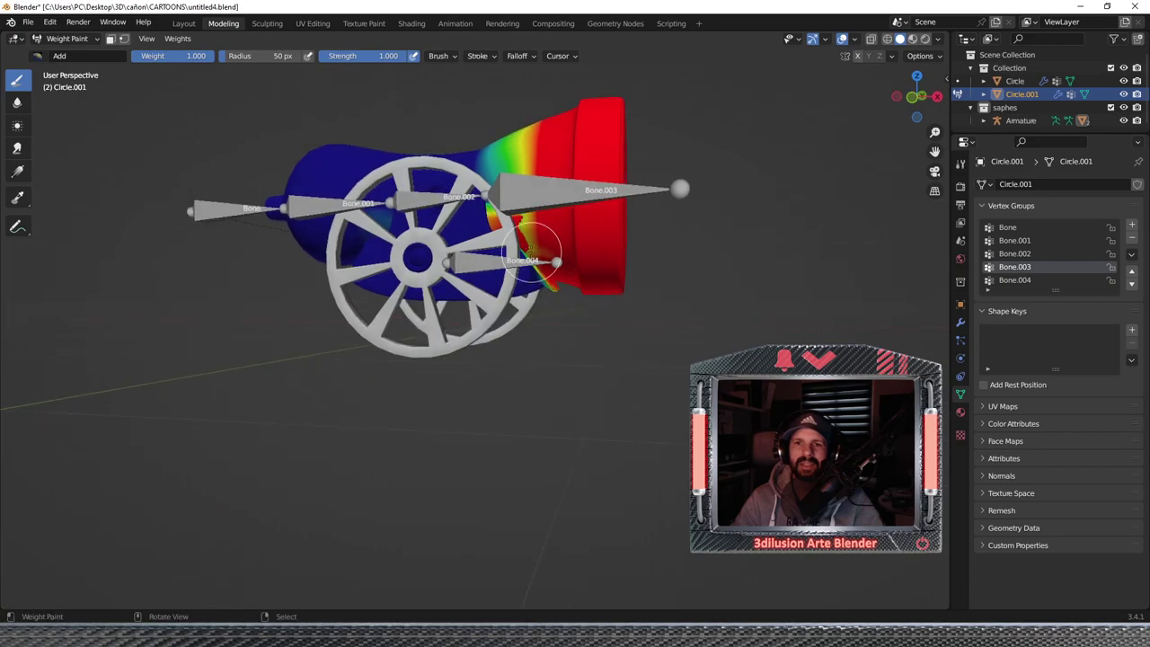
mouse_move(884, 318)
middle_mouse_down()
mouse_move(570, 274)
mouse_move(539, 180)
middle_mouse_up()
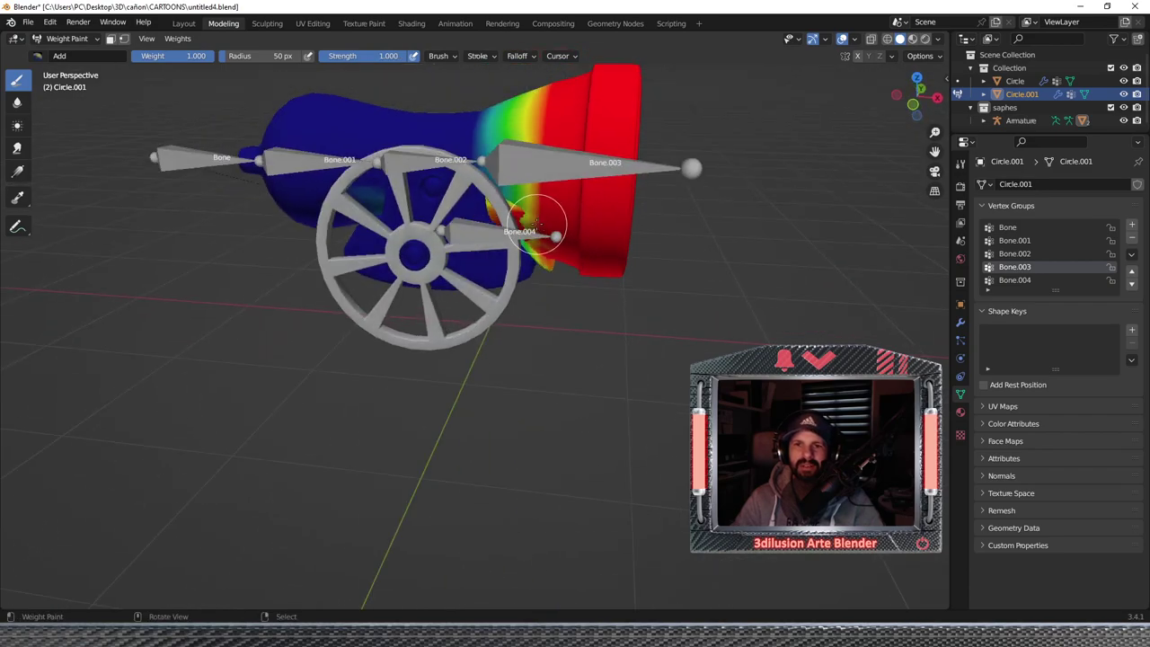
scroll(506, 154, "up", 3)
left_click(16, 174)
Drag a linear Bone.003 gradient from the barrel body to the muzzle, blending blue into red.
mouse_move(548, 138)
left_mouse_down()
mouse_move(531, 145)
mouse_move(615, 126)
left_mouse_up()
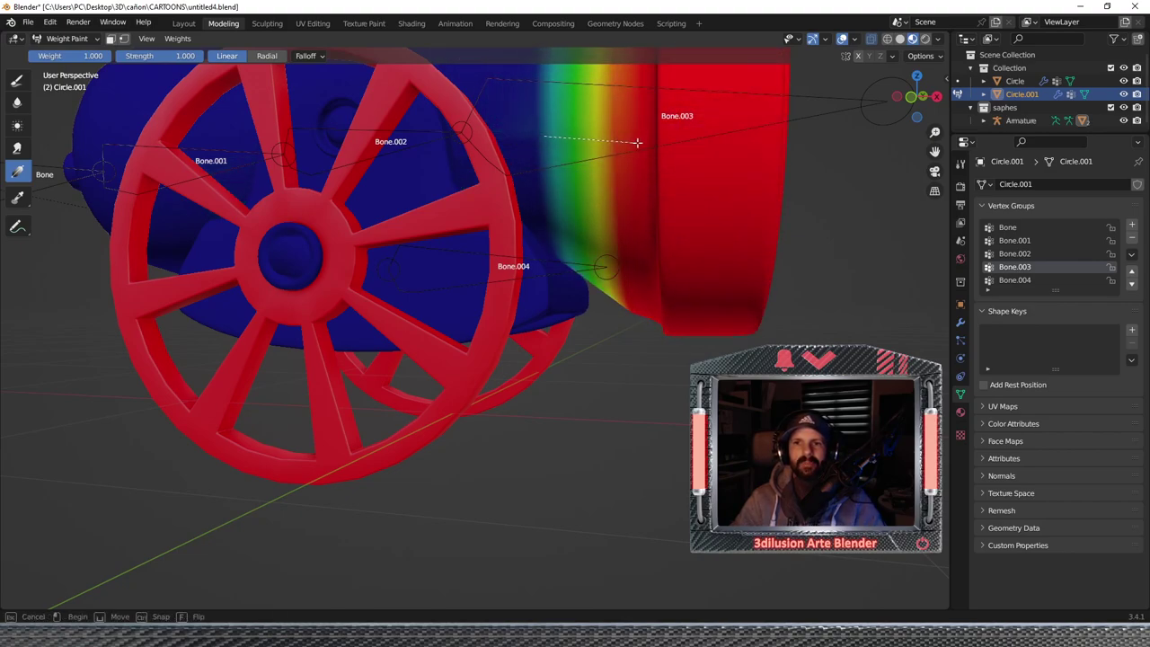
left_click_drag(615, 126, 646, 142)
scroll(649, 240, "down", 3)
scroll(657, 303, "down", 2)
mouse_move(661, 308)
middle_mouse_down()
mouse_move(640, 159)
mouse_move(550, 189)
mouse_move(446, 197)
mouse_move(714, 273)
middle_mouse_up()
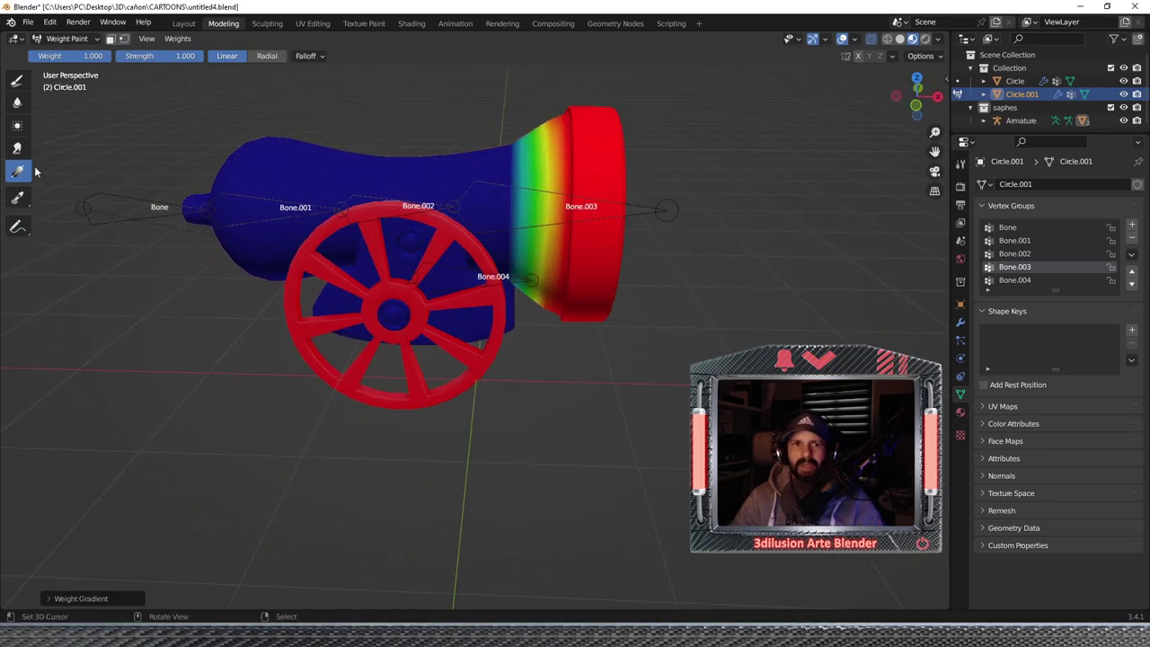
middle_click_drag(582, 236, 619, 353)
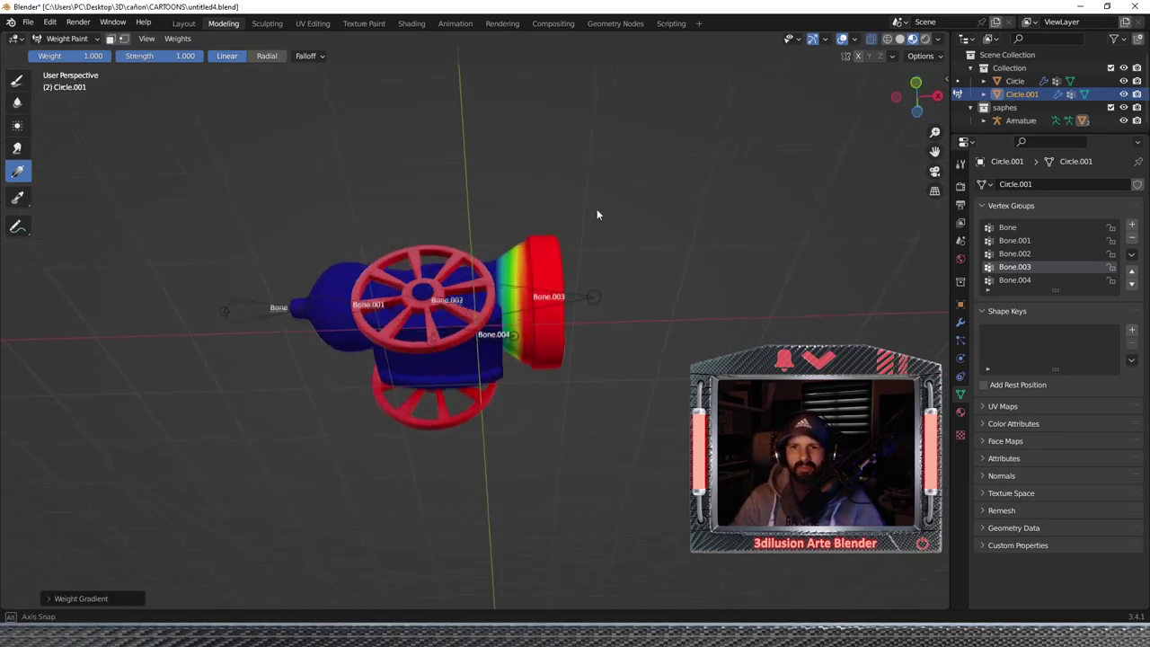
middle_click_drag(620, 353, 597, 332)
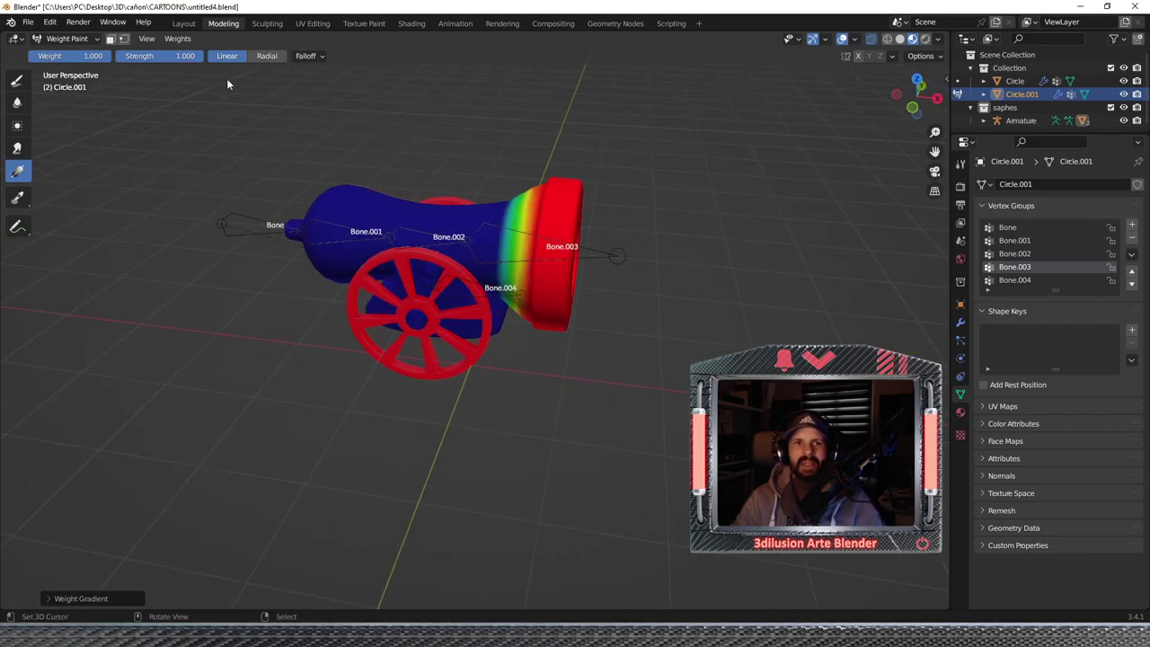
key("ctrl+z")
left_click(67, 38)
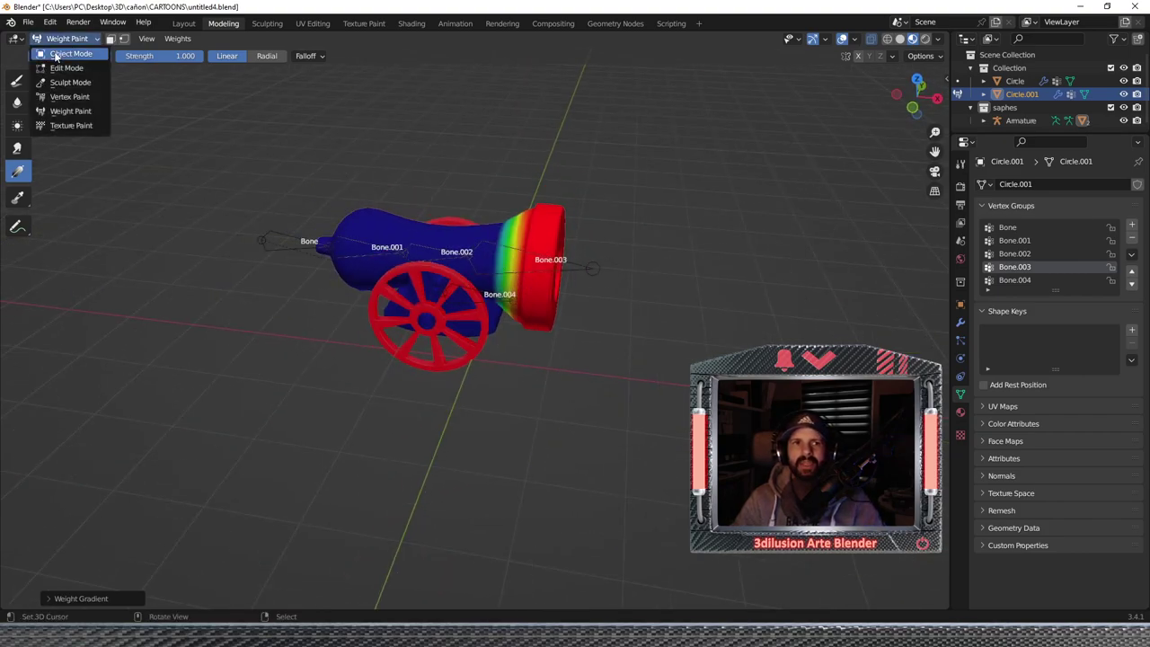
Return the cannon to Object Mode, restore solid material shading, and select the armature.
left_click(63, 51)
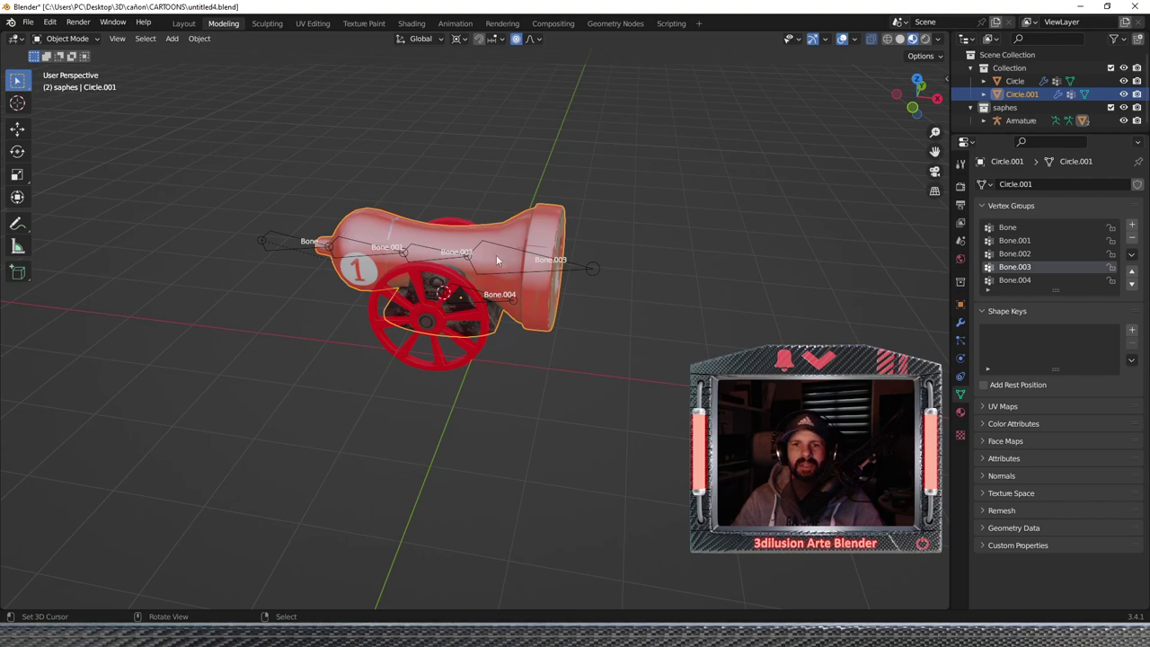
left_click(870, 39)
left_click(899, 39)
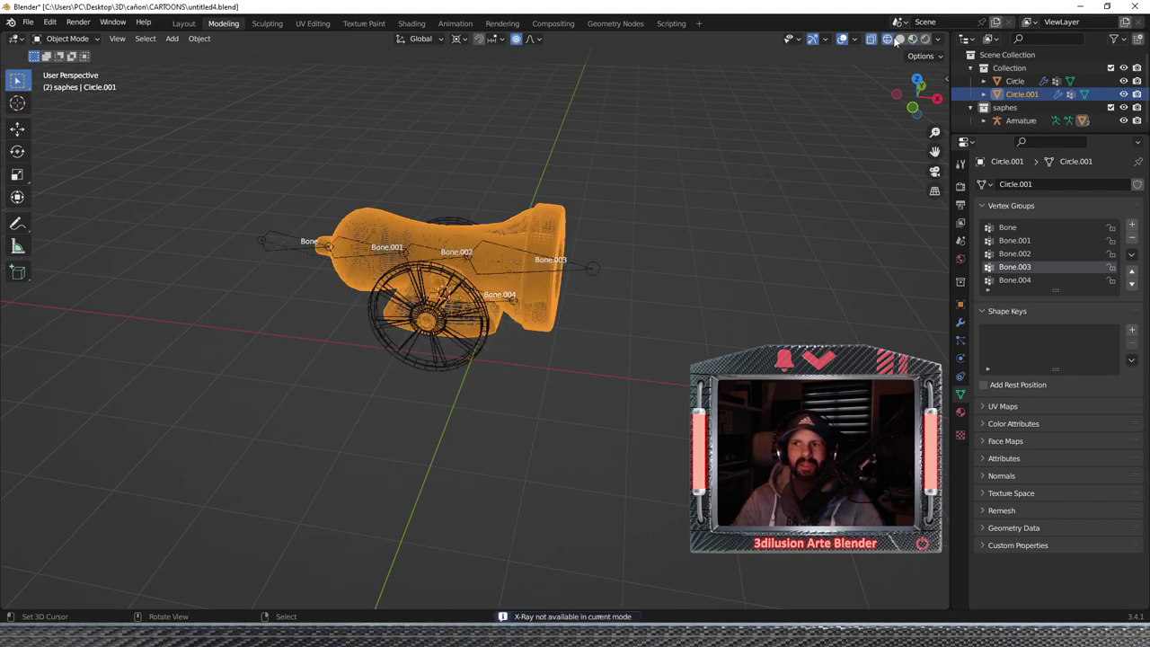
left_click(870, 38)
left_click(607, 267)
left_click(572, 267)
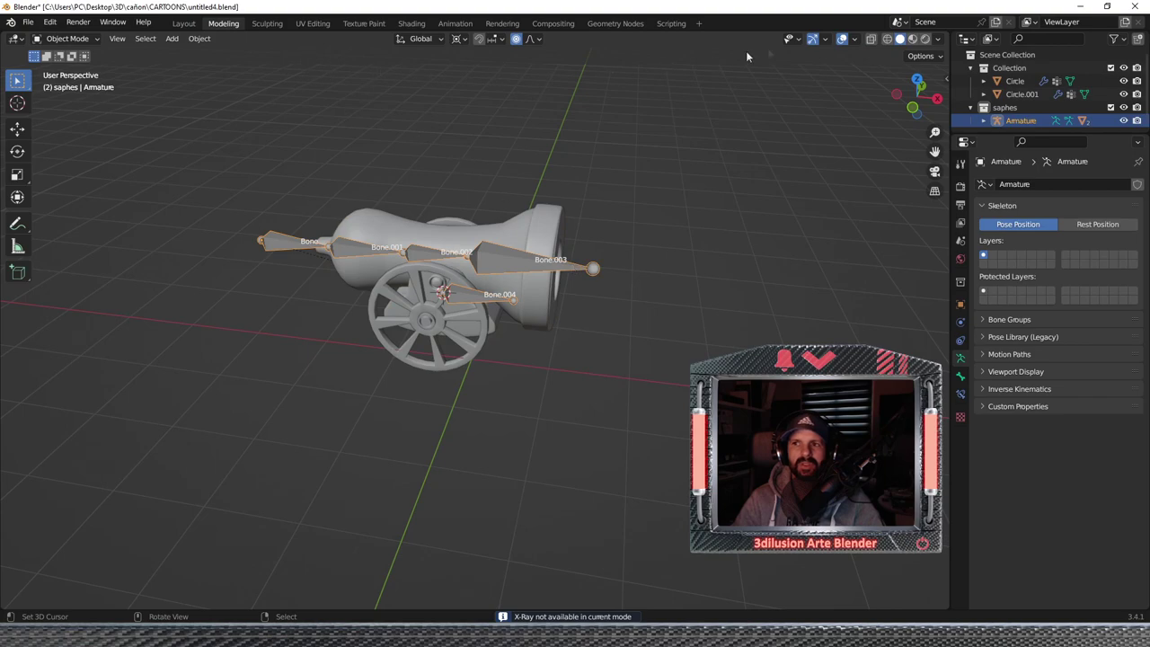
left_click(911, 38)
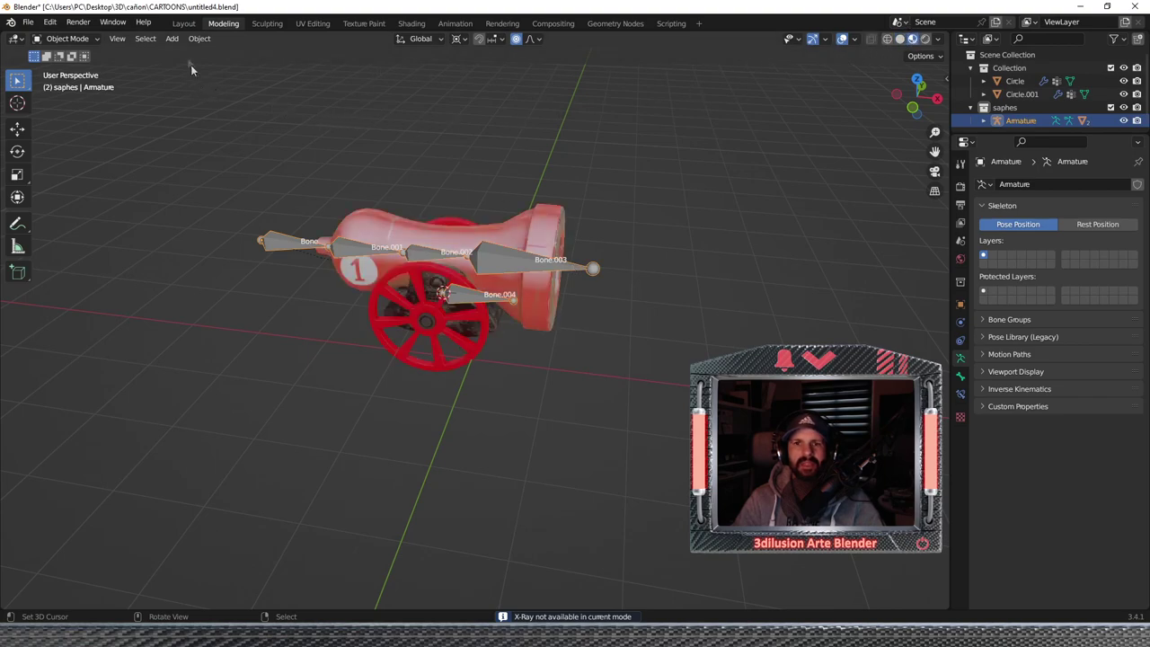
In Pose Mode, clear all transforms on Bone.003 and view the cannon from the front.
left_click(67, 39)
left_click(77, 79)
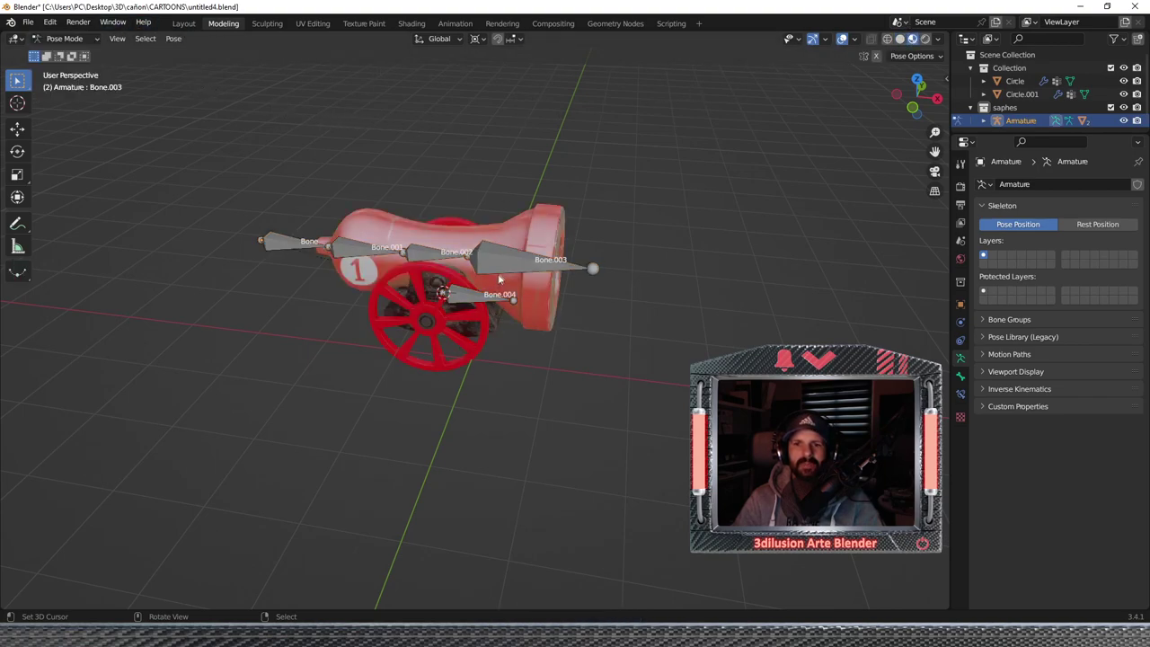
left_click(530, 268)
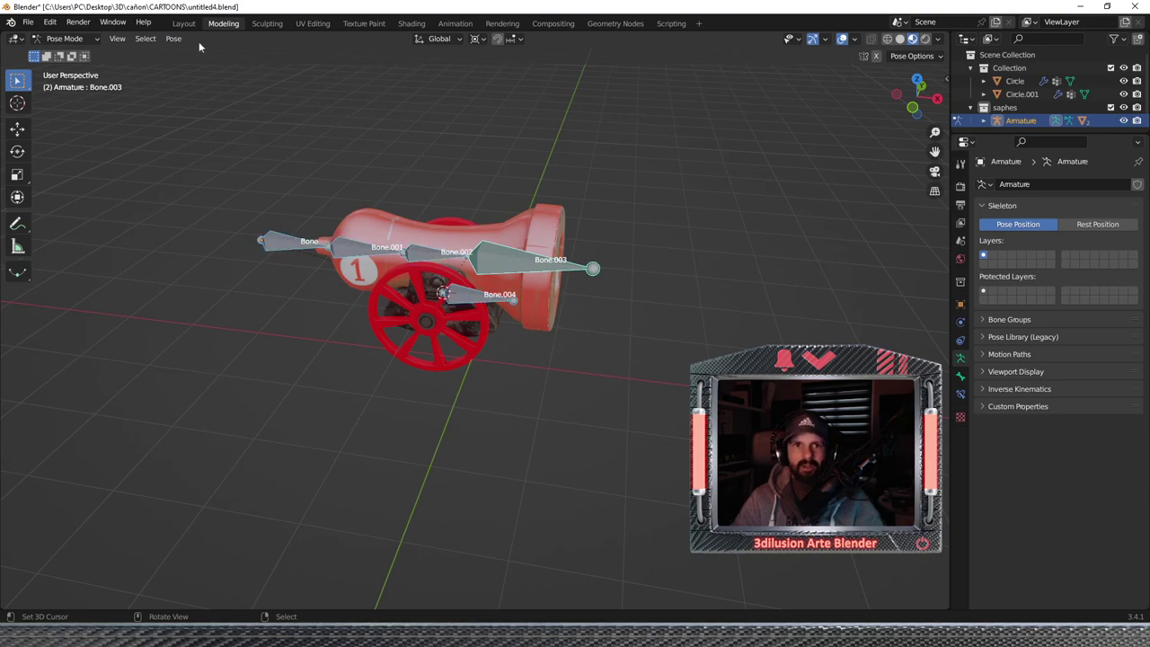
left_click(174, 39)
left_click(328, 71)
mouse_move(625, 302)
middle_mouse_down()
mouse_move(360, 256)
mouse_move(750, 327)
mouse_move(648, 235)
middle_mouse_up()
key("KP_1")
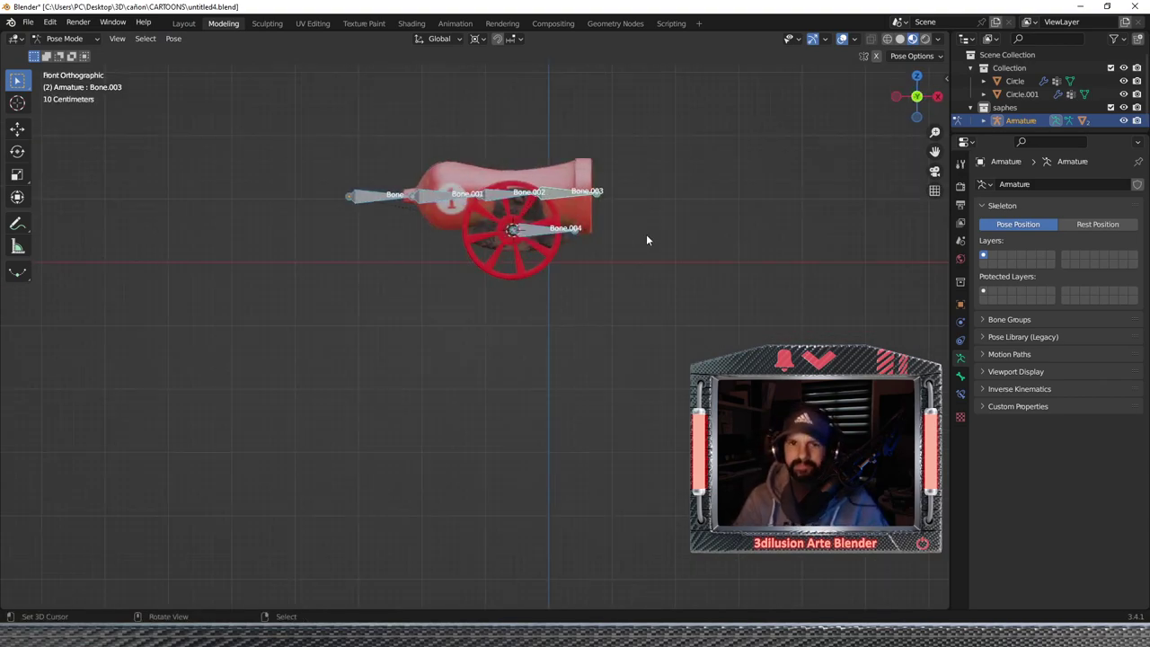
Test-move the root bone and test-scale Bone.003's barrel tip, undoing both.
left_click(352, 200)
left_click(17, 129)
key("g")
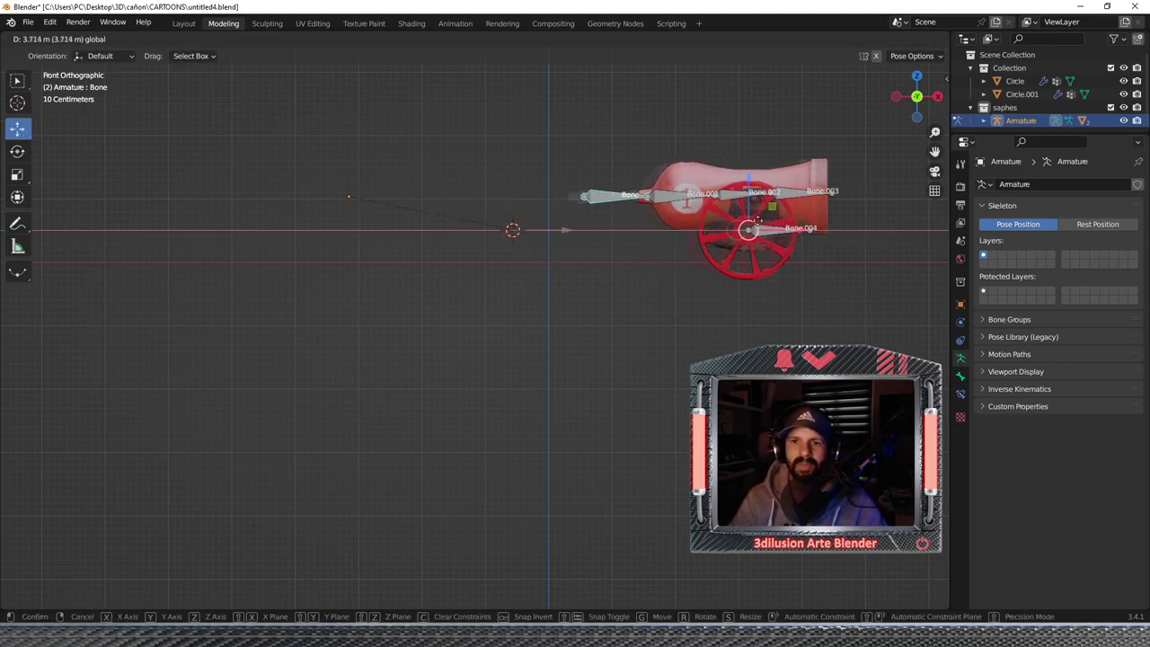
left_click(323, 225)
key("ctrl+z")
left_click(578, 198)
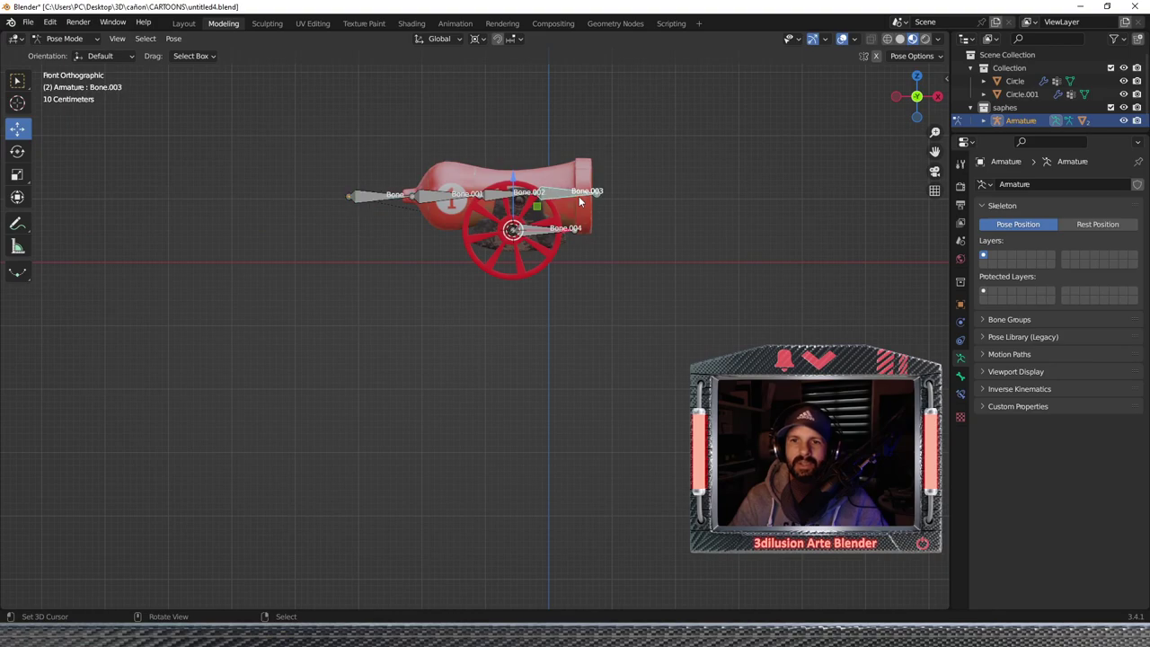
key("s")
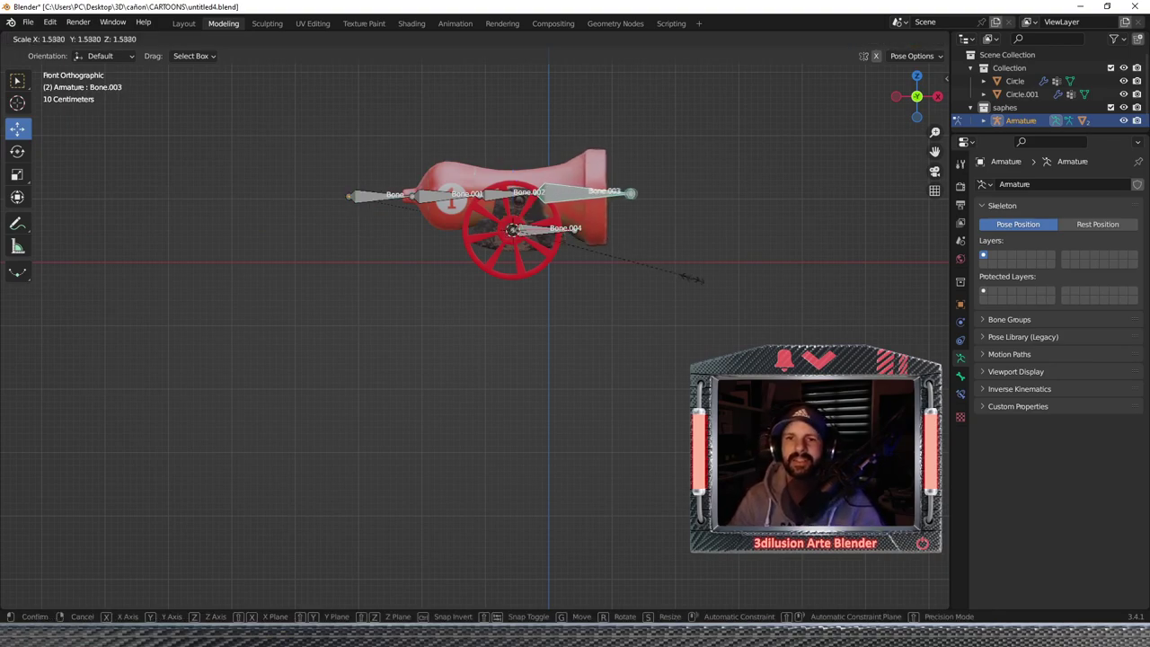
left_click(713, 285)
key("ctrl+z")
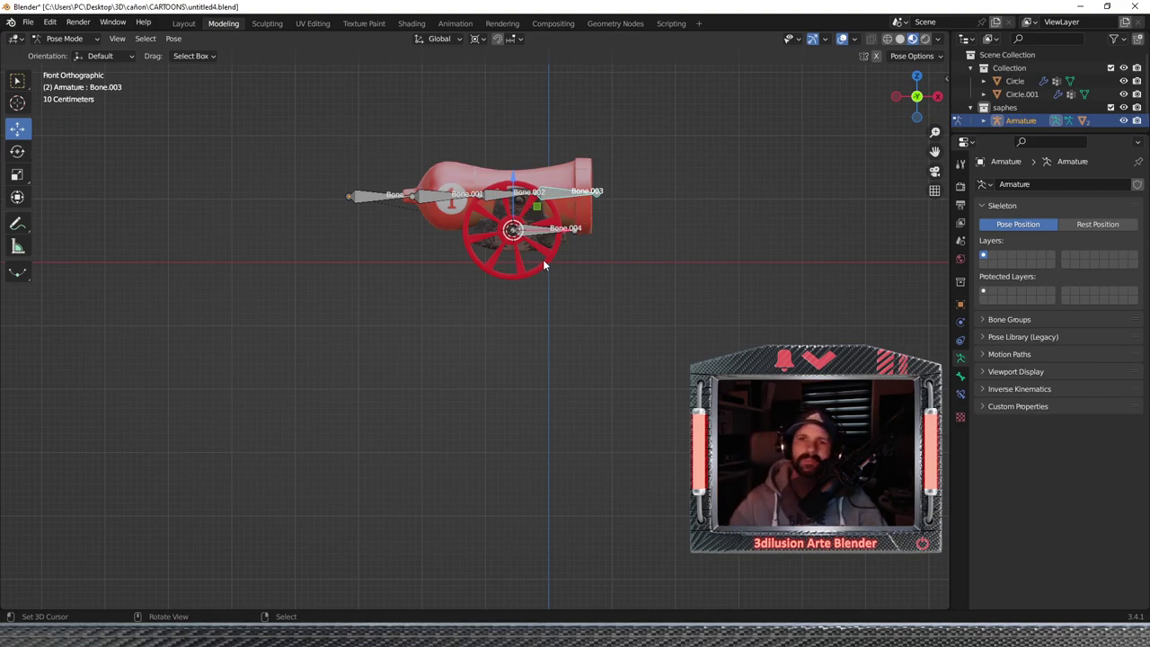
Deselect all bones and adjust the zoom on the cannon.
key("alt+a")
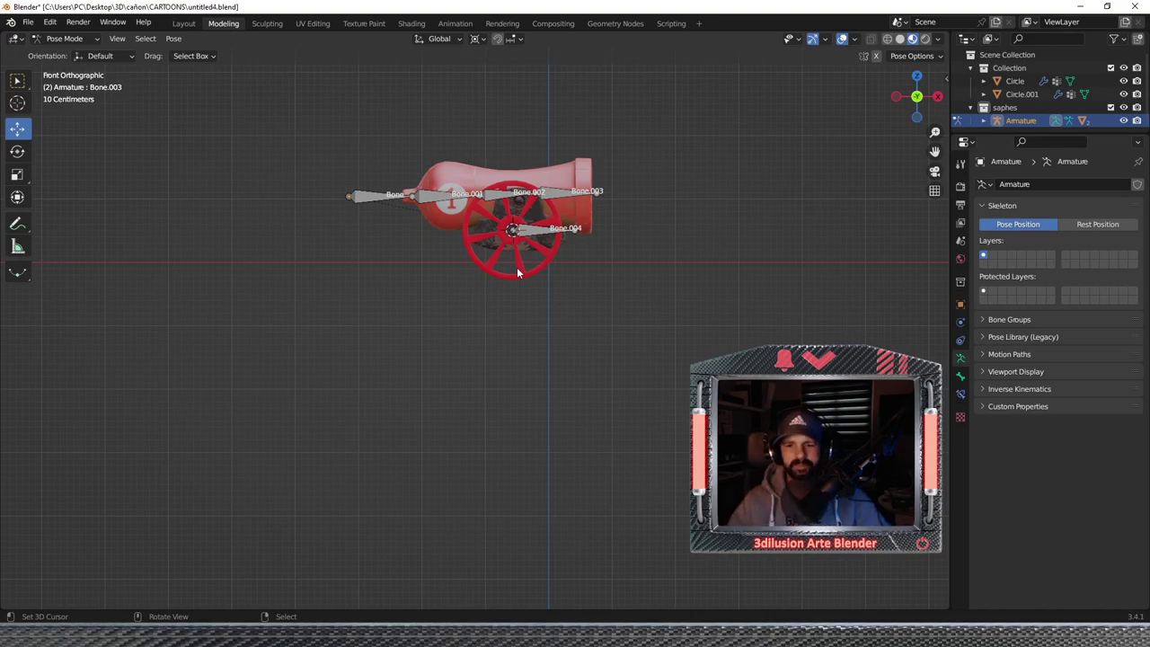
scroll(521, 307, "up", 1)
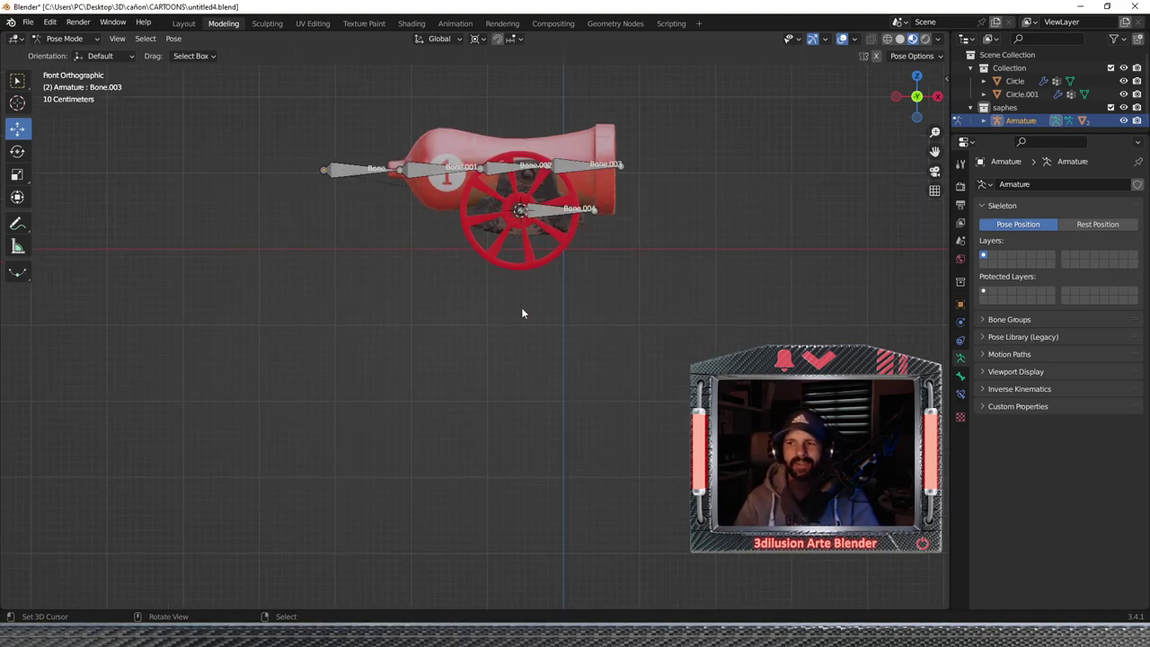
scroll(521, 312, "down", 1)
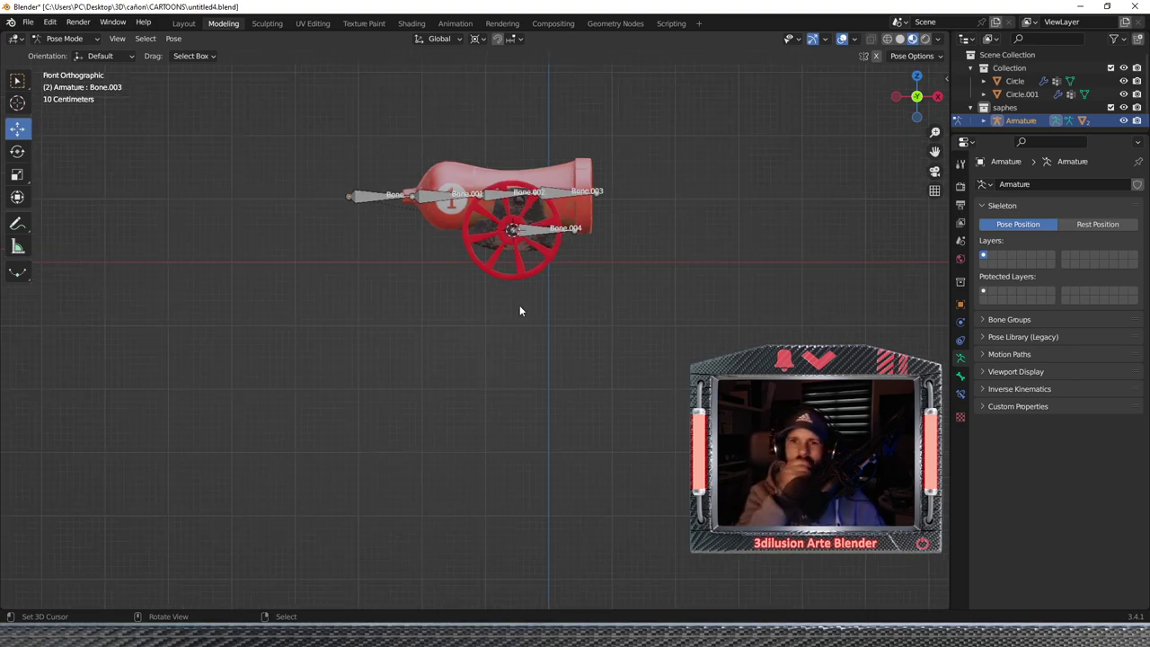
scroll(518, 308, "up", 2)
scroll(517, 306, "up", 2)
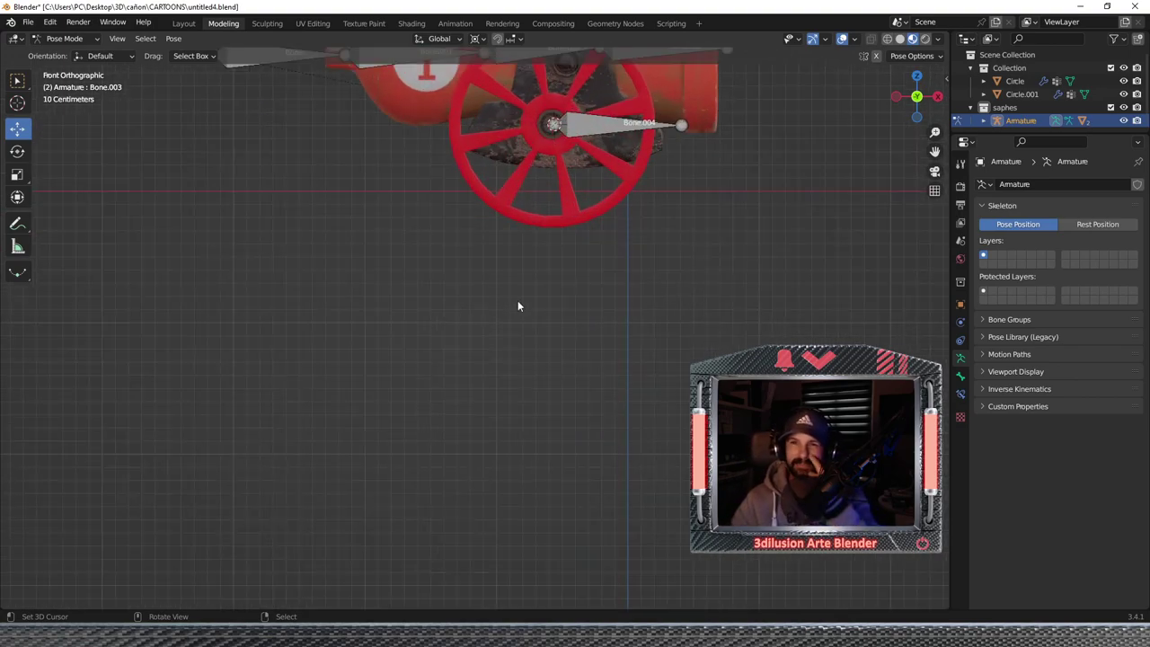
Select Bone.004, show its transform sidebar, and test a Z rotation of 1.9 before resetting it to 0.
left_click(598, 130)
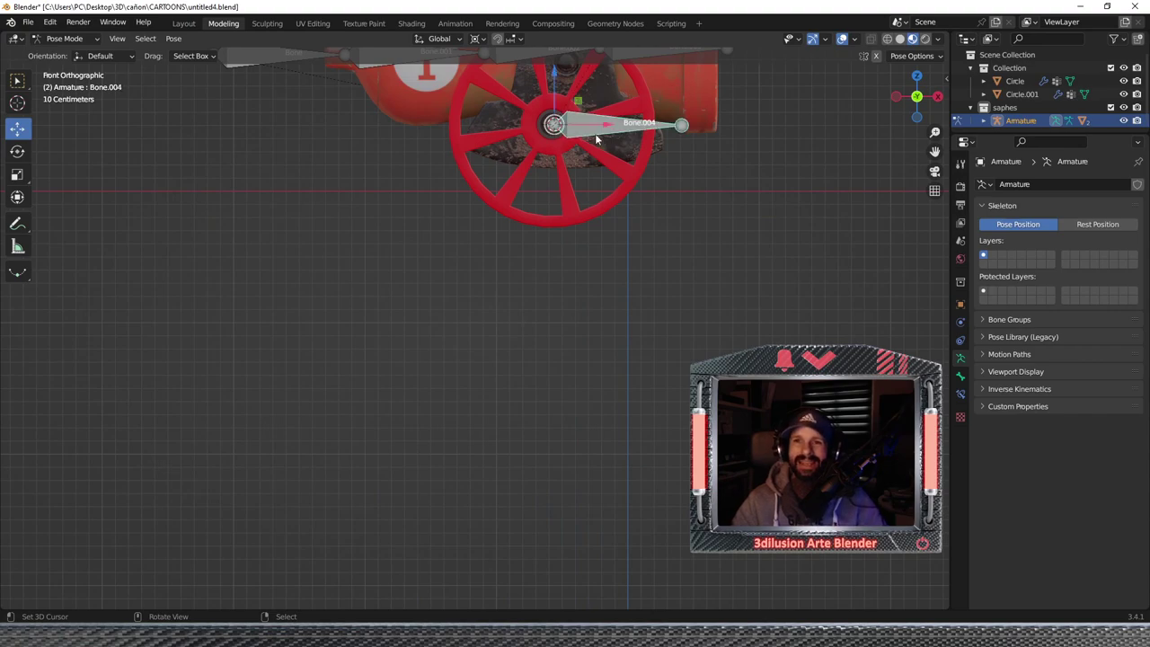
middle_click_drag(626, 186, 579, 271, "shift")
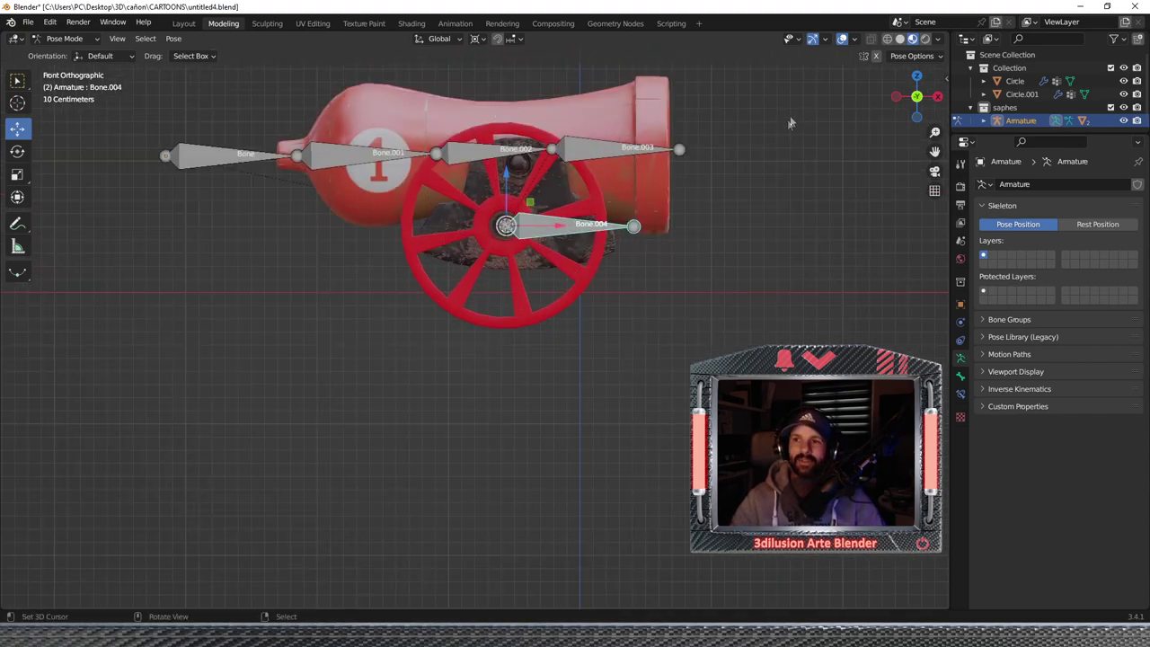
left_click(945, 79)
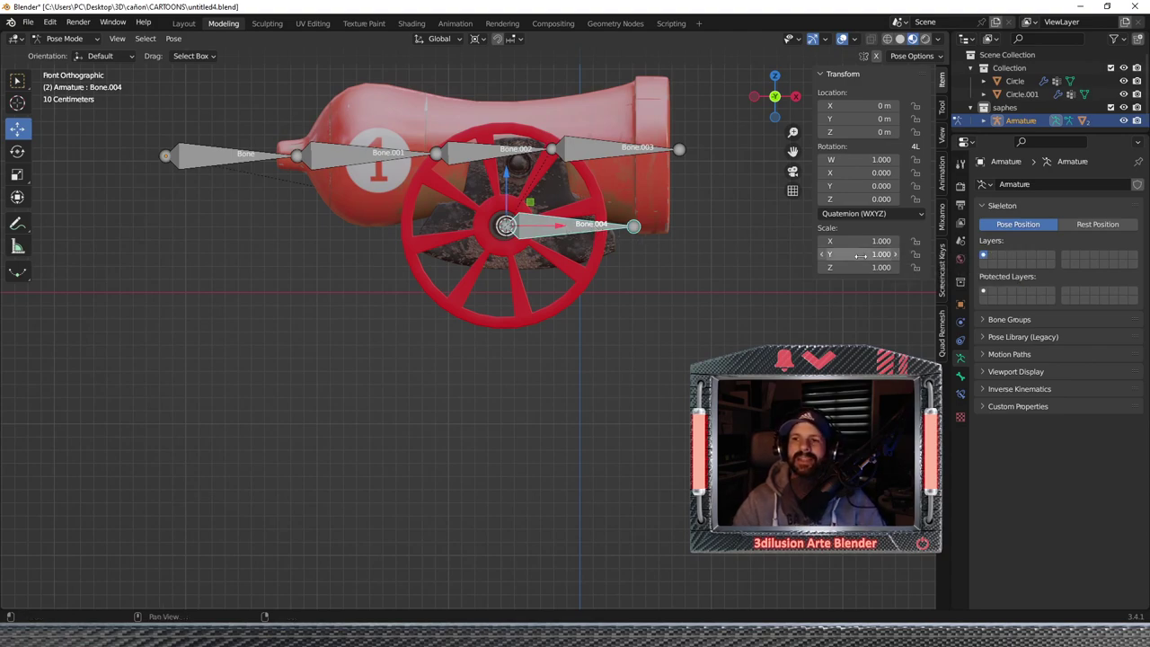
left_click(860, 199)
type("1.9")
key("Return")
mouse_move(860, 198)
left_mouse_down()
mouse_move(844, 198)
mouse_move(876, 199)
left_mouse_up()
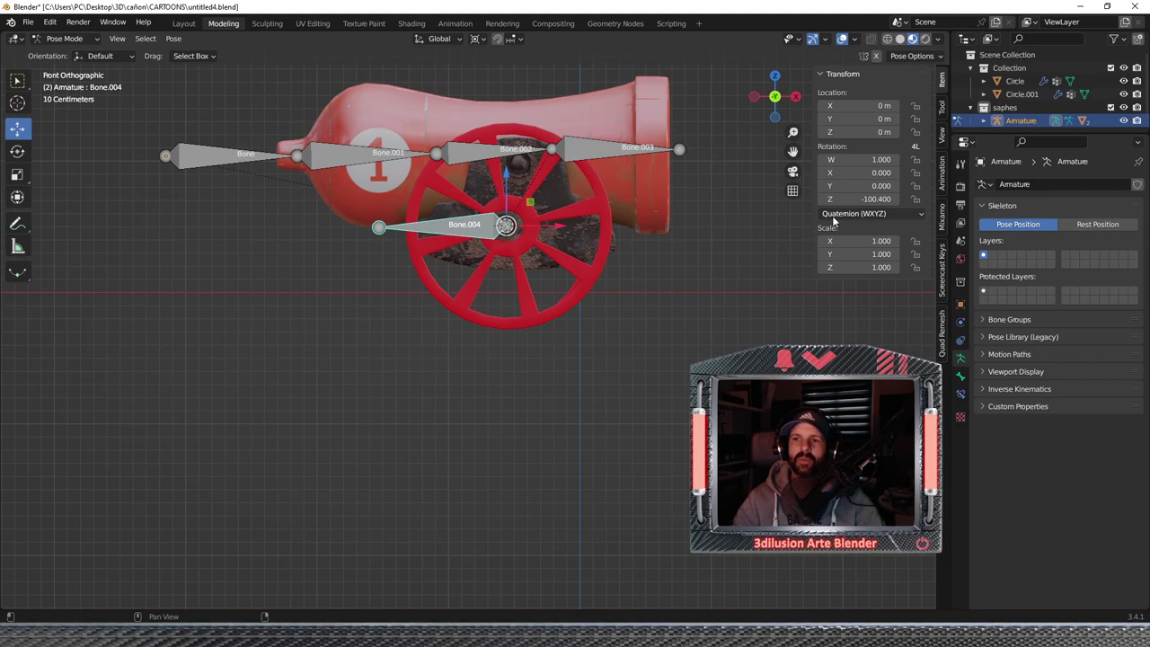
left_click(858, 198)
type("0")
key("Return")
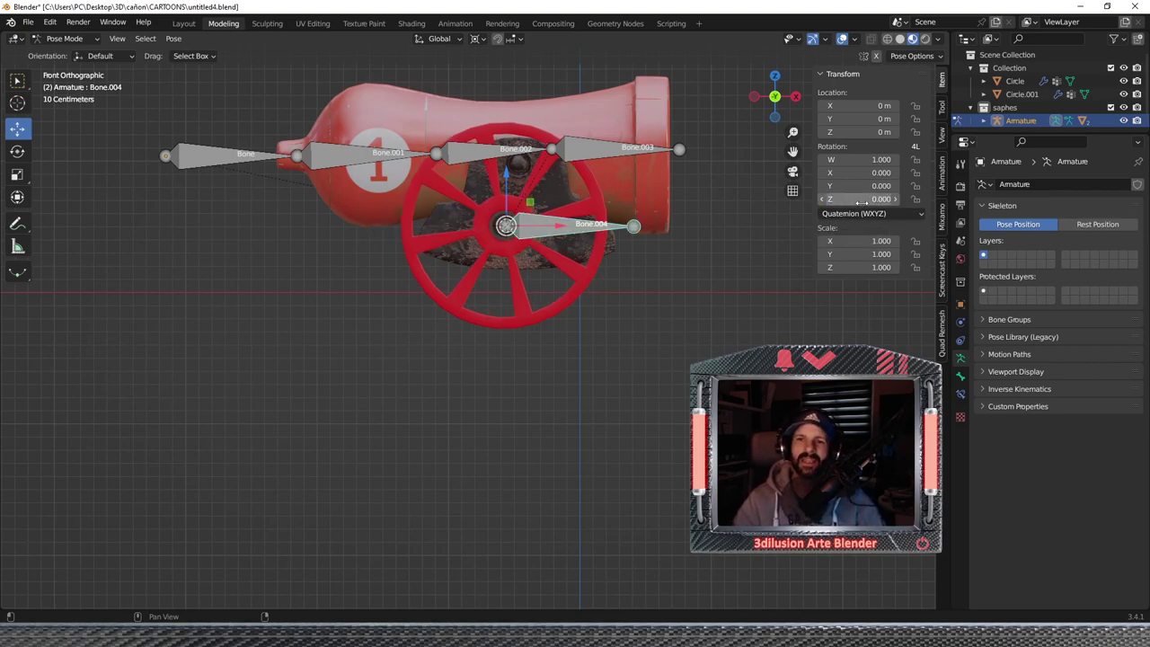
Switch Bone.004 to XYZ Euler rotation, test-spin it, and reset Z to 0°.
left_click(859, 214)
left_click(840, 242)
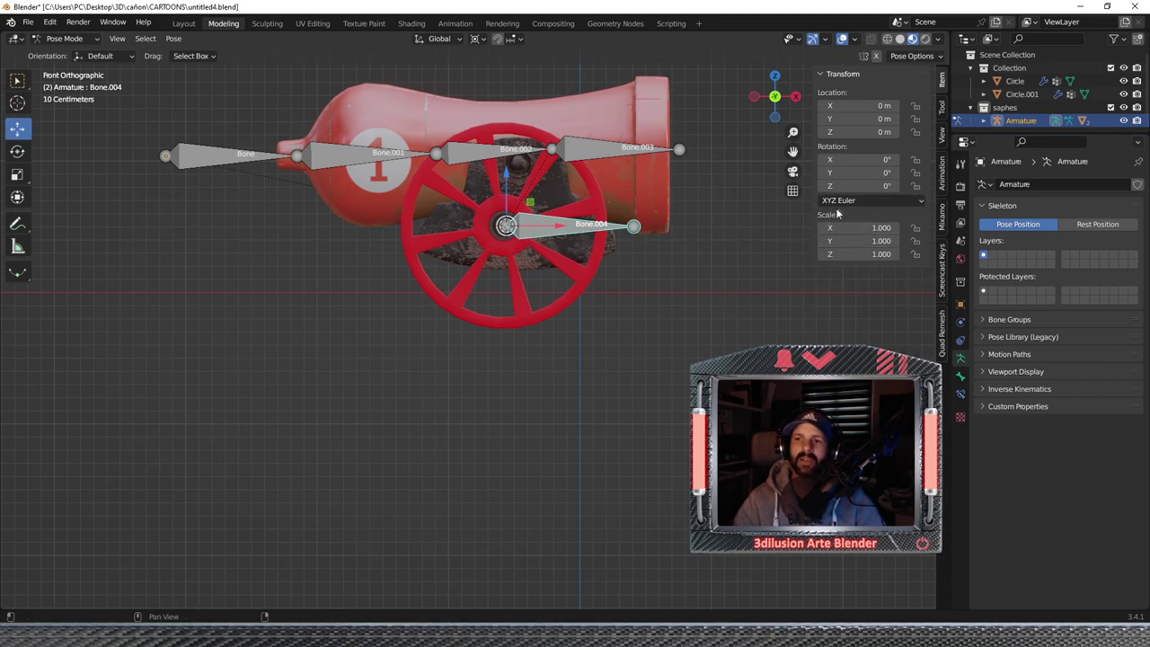
left_click_drag(862, 185, 898, 185)
left_click(862, 185)
type("0")
key("Return")
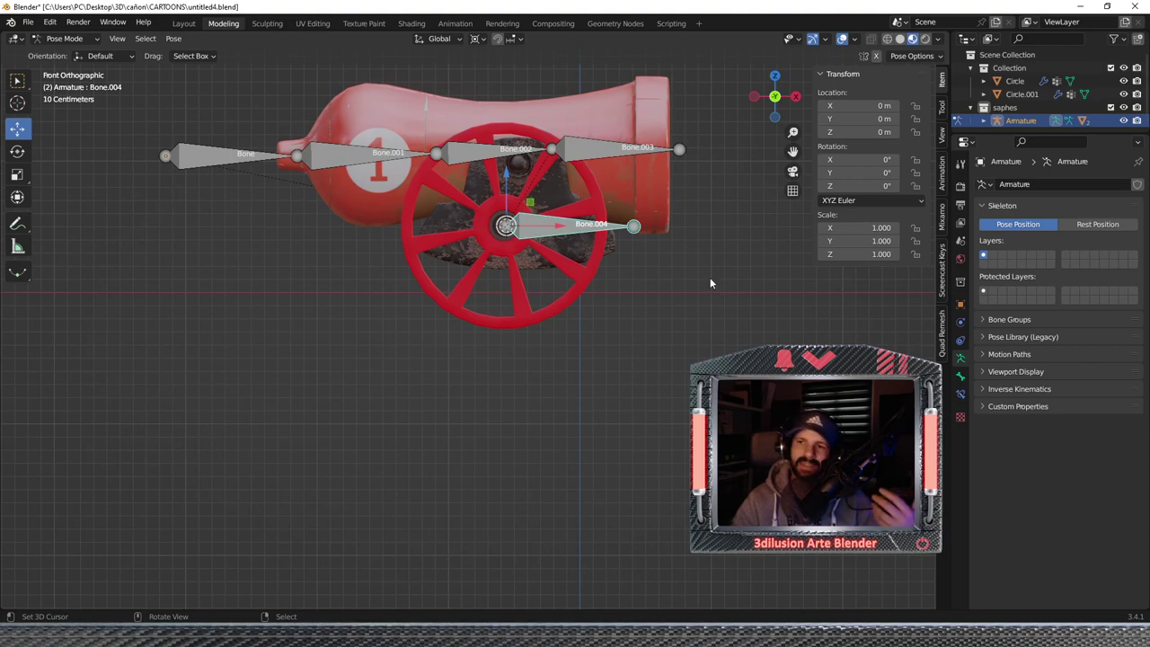
scroll(511, 336, "down", 1)
middle_click_drag(488, 323, 537, 373, "shift")
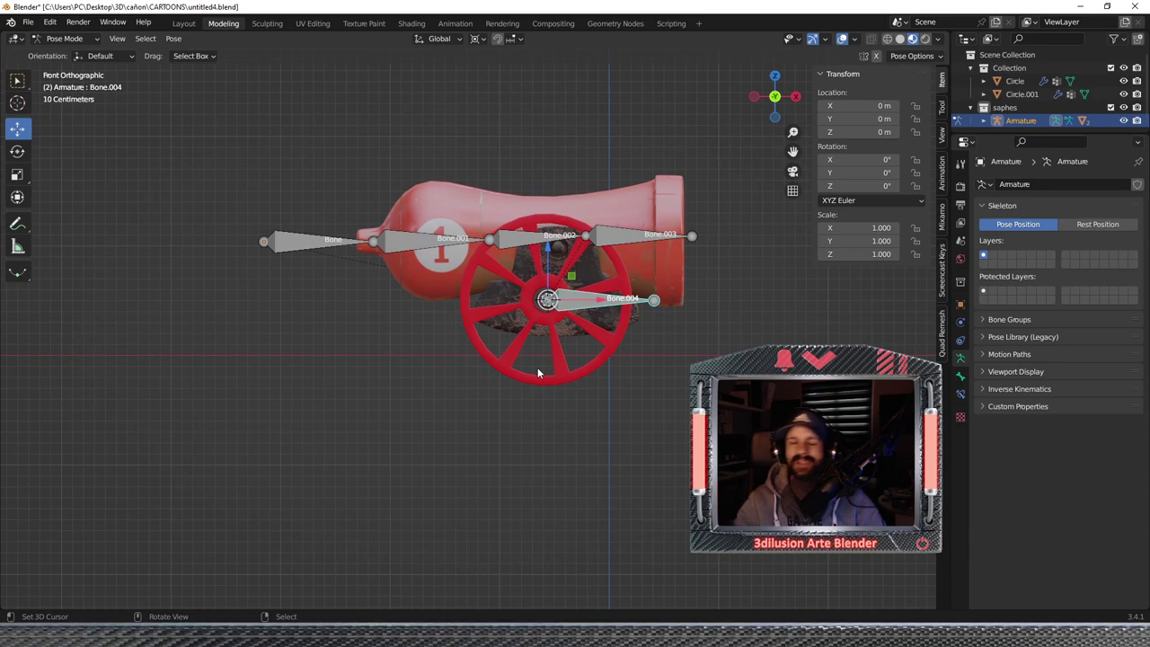
left_click(282, 243)
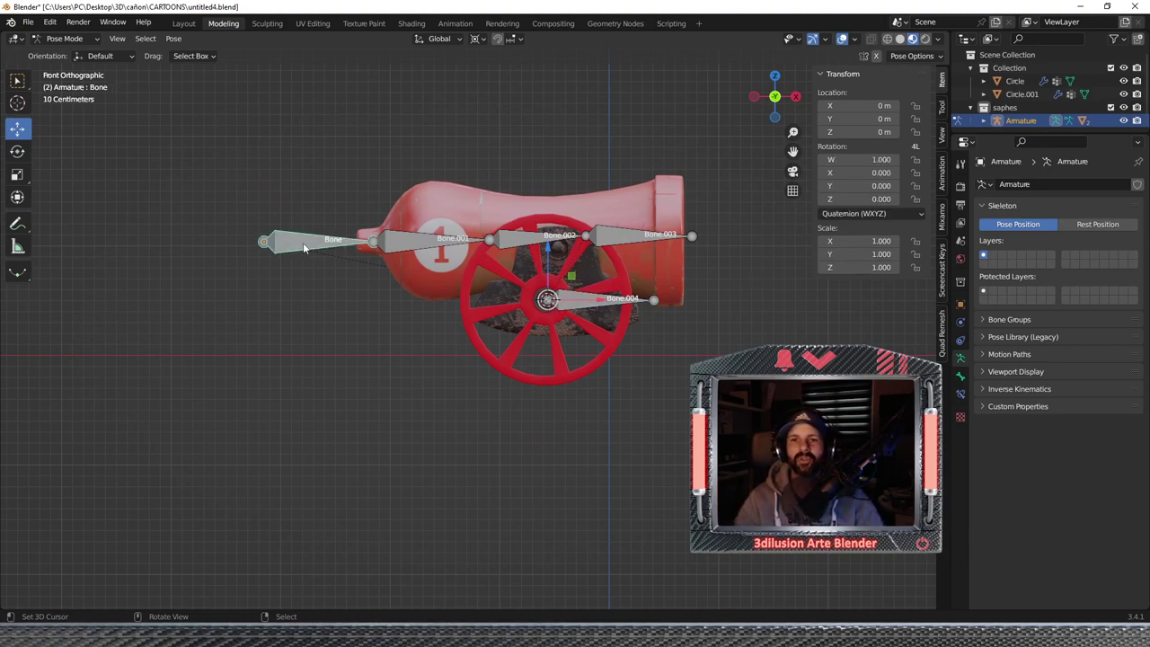
Test-move the whole armature with G, then clear the move.
key("g")
left_click(749, 289)
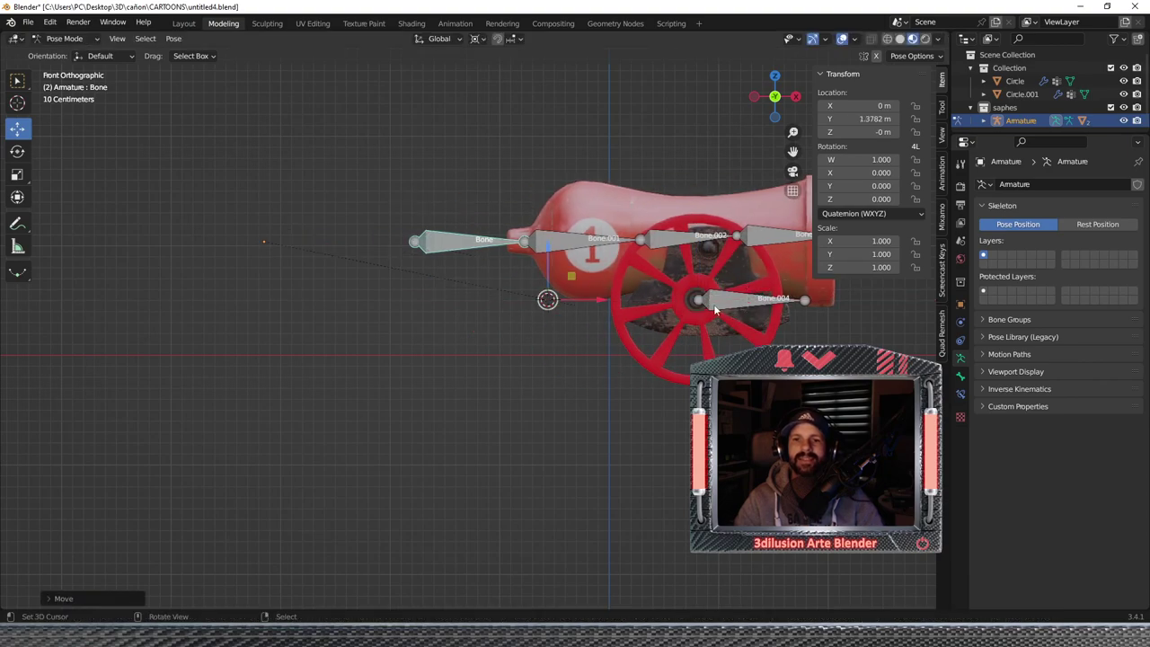
key("alt+g")
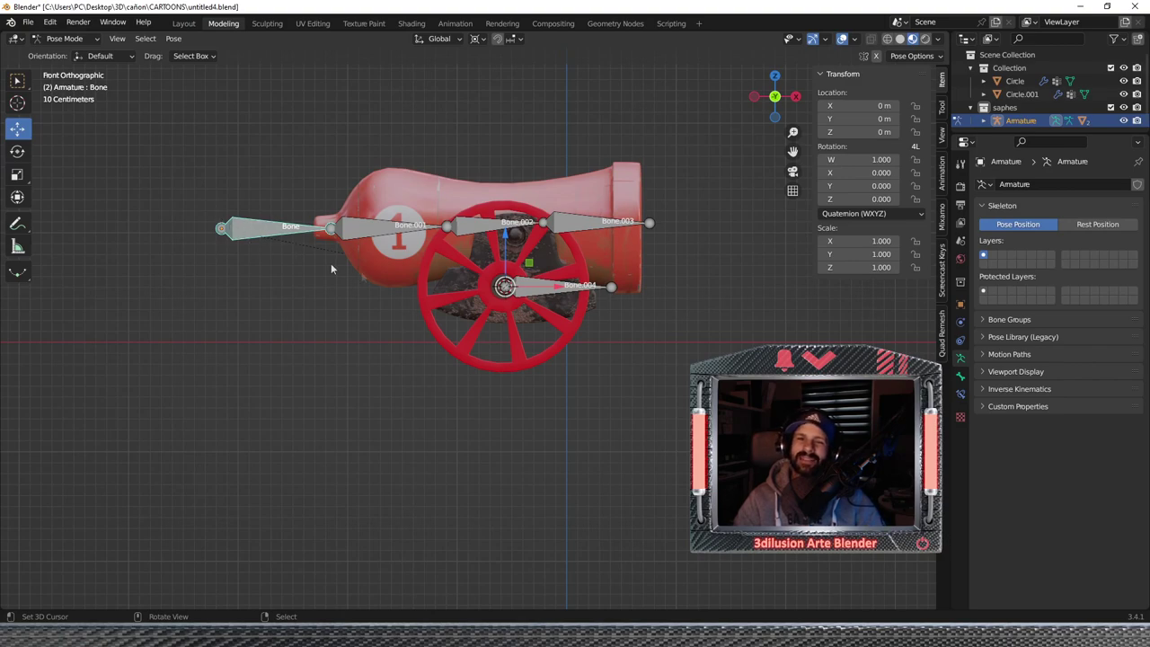
Add a driver to Bone.004's Z rotation.
left_click(579, 286)
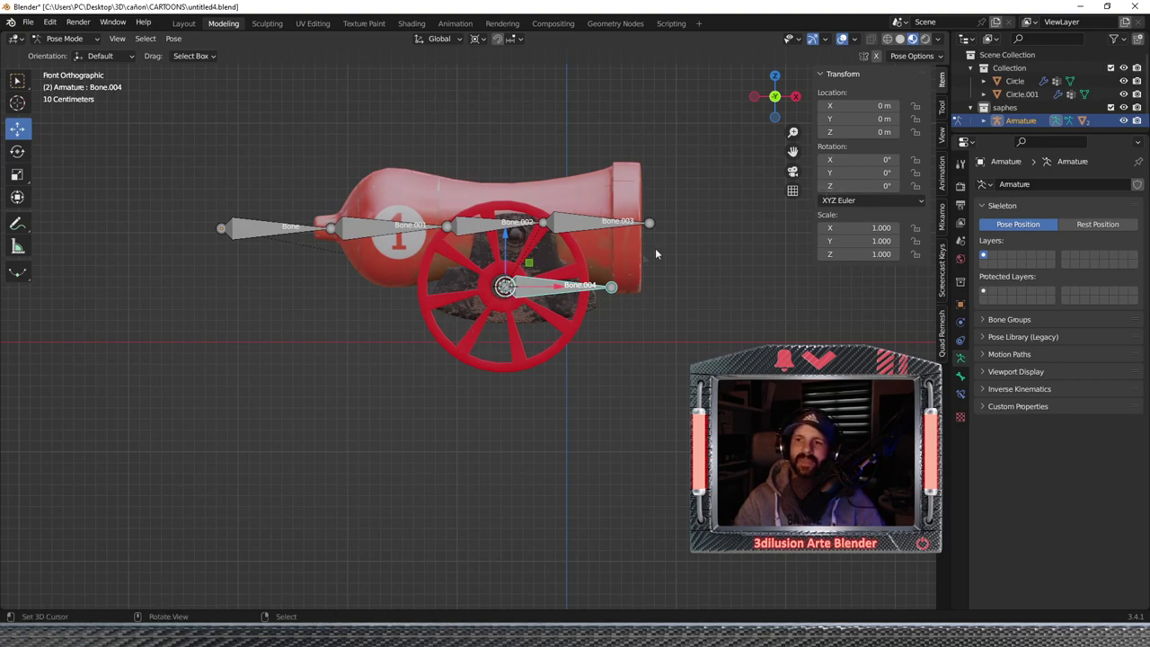
mouse_move(862, 185)
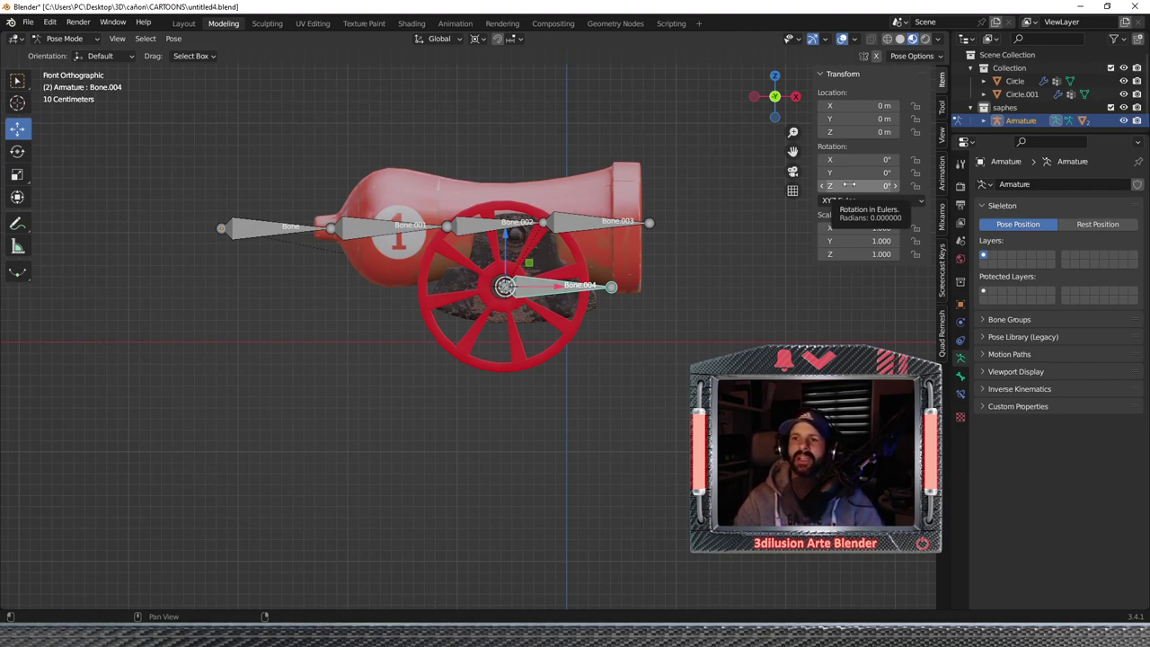
right_click(847, 184)
left_click(767, 216)
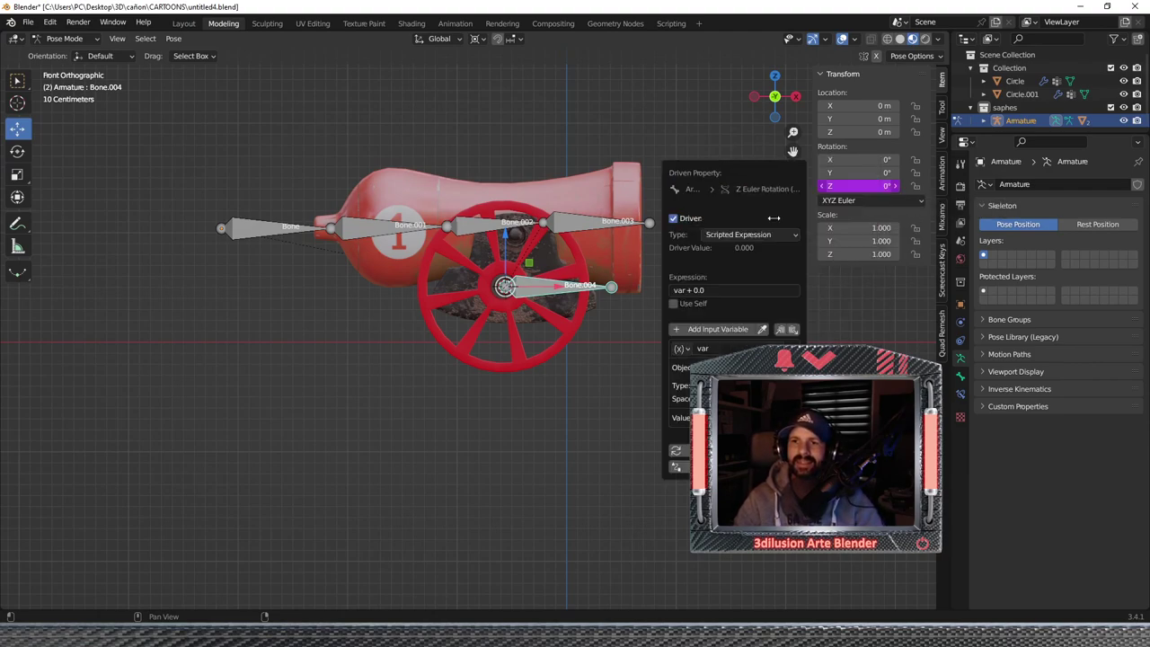
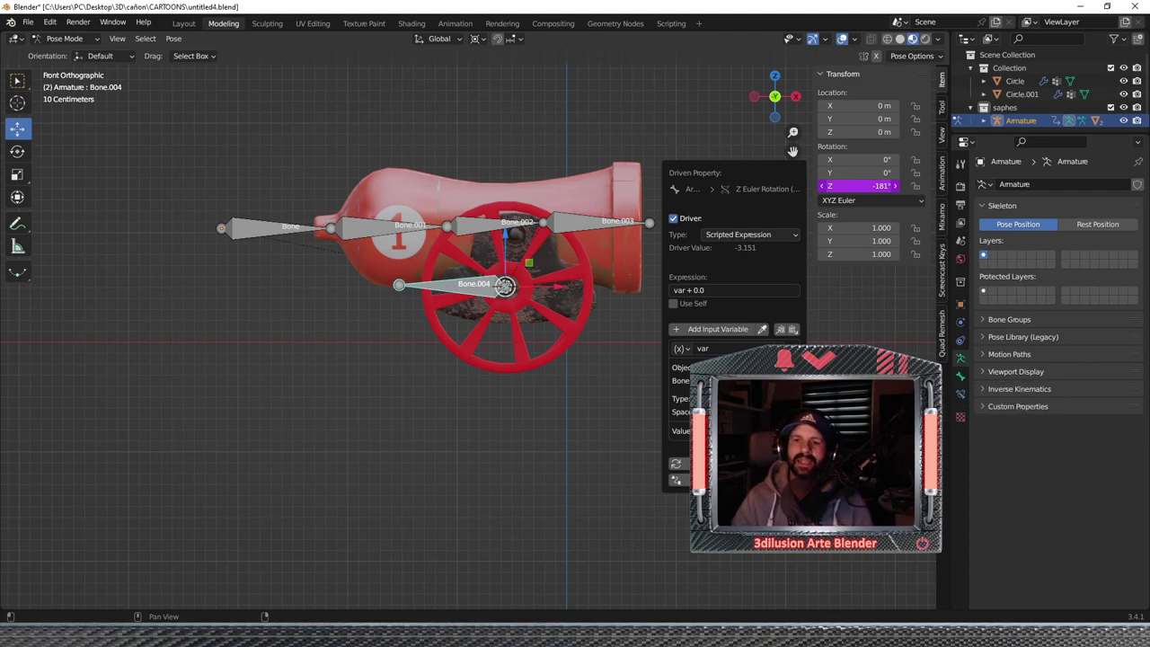
Inspect Bone.004's Z rotation driver settings, switching between the root and wheel bones.
left_click(271, 232)
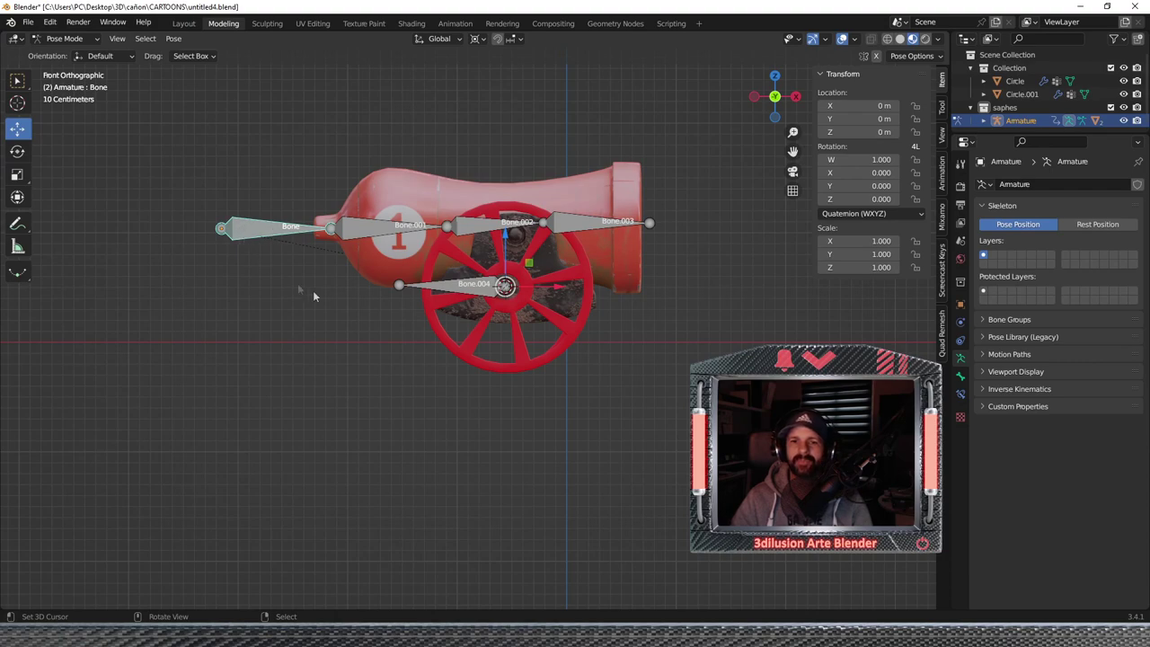
left_click(466, 285)
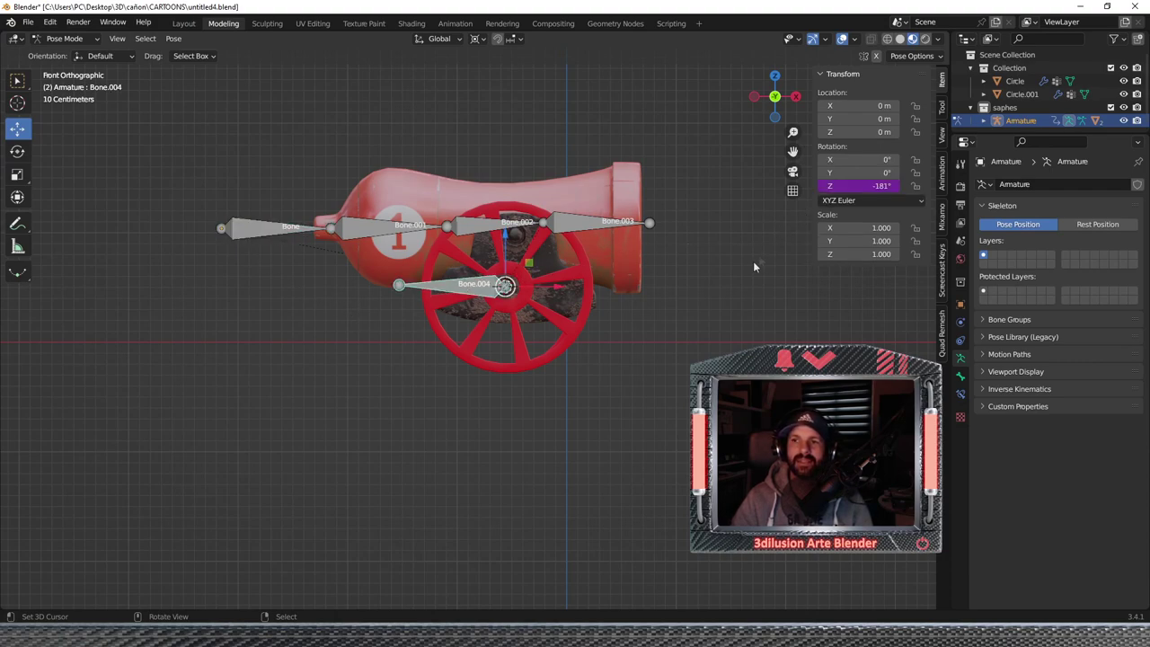
left_click(222, 229)
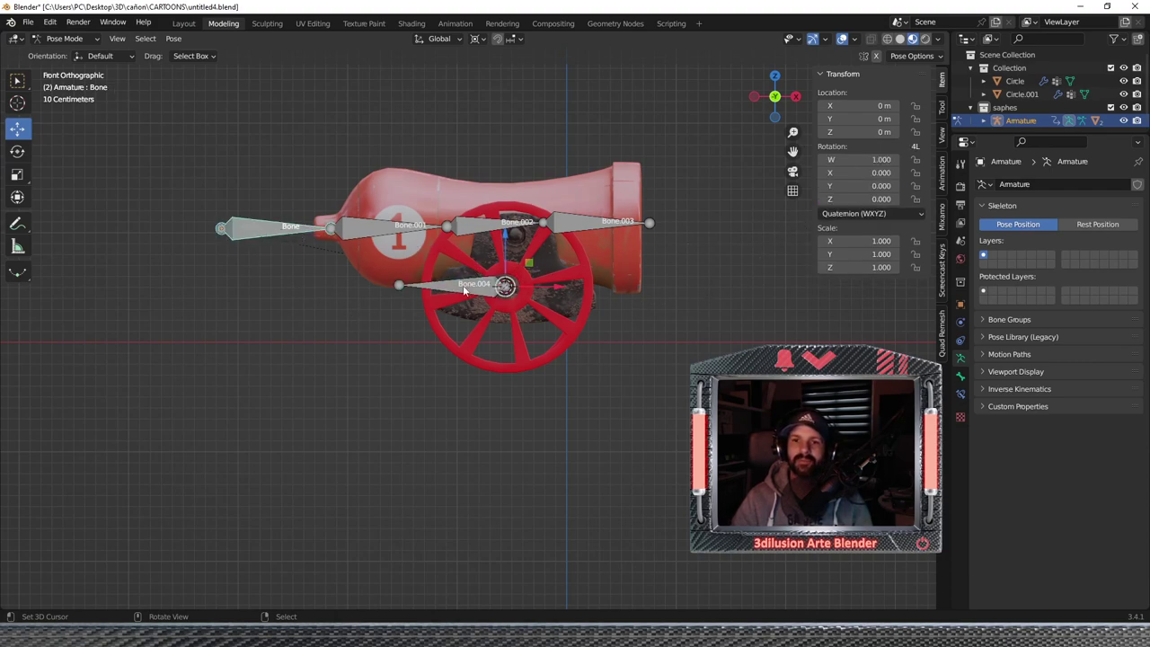
left_click(464, 289)
right_click(867, 185)
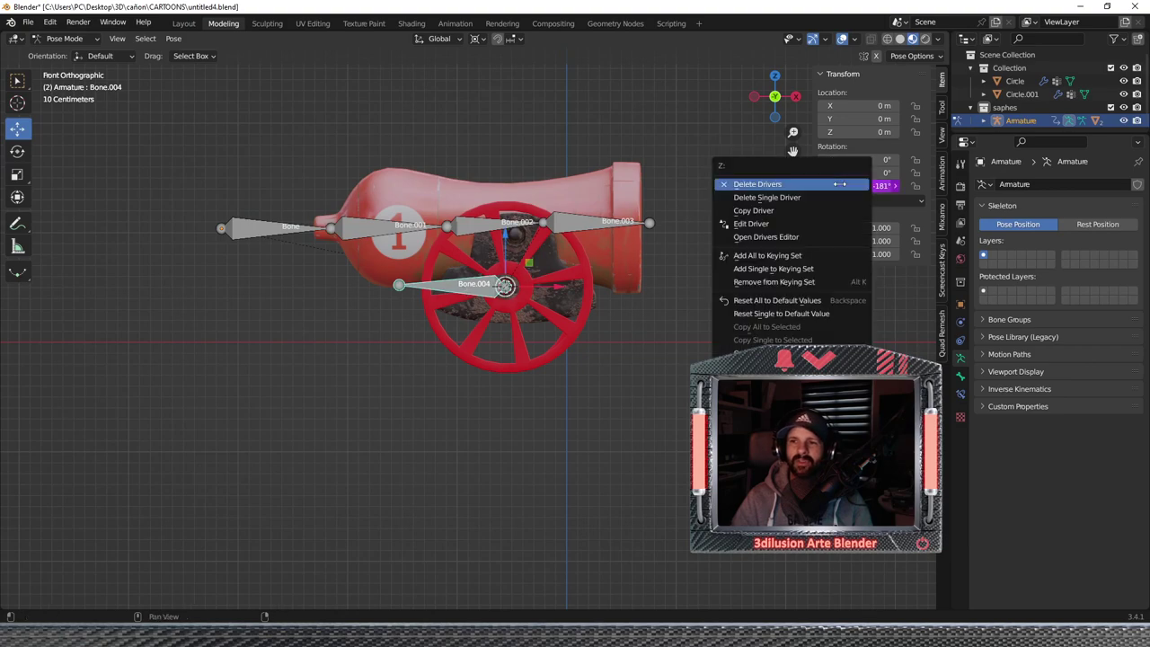
left_click(754, 223)
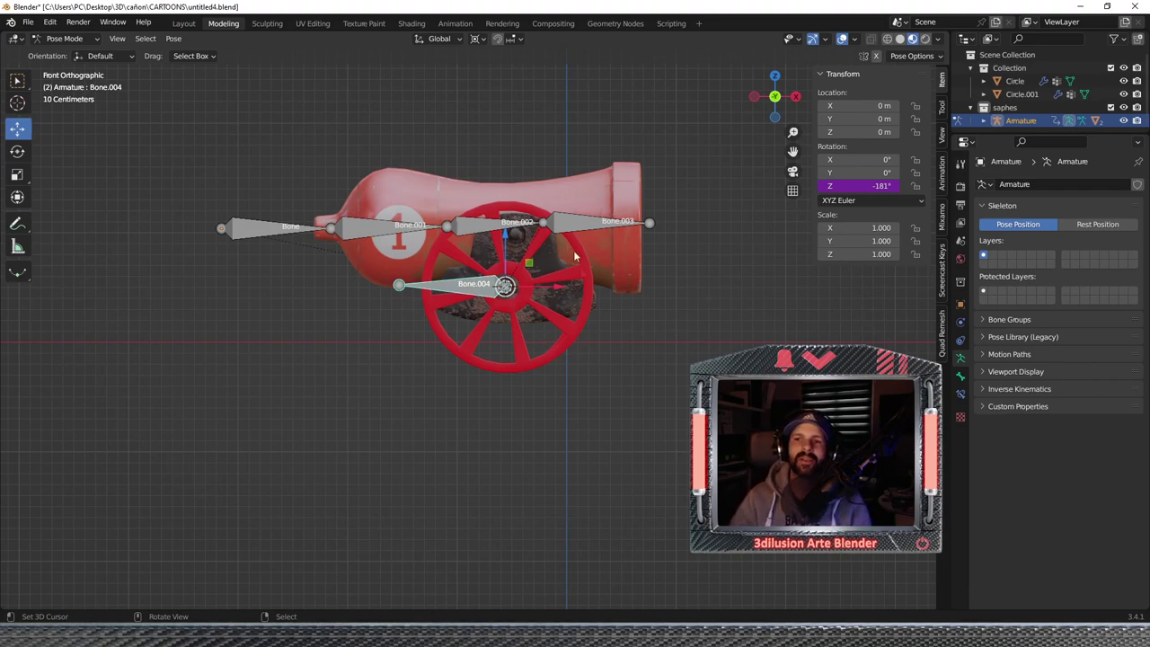
right_click(862, 186)
left_click(819, 188)
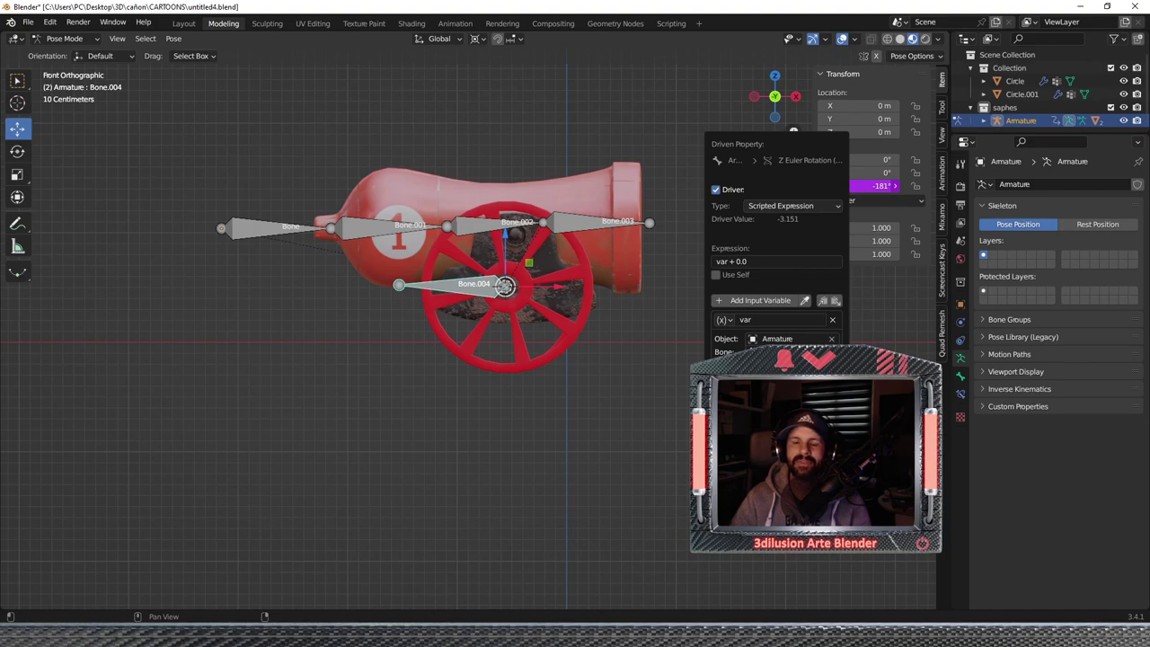
Move the root Bone to Y 0.32815 m, rolling Bone.004 to -162°, and undo a second move.
left_click(269, 231)
key("g")
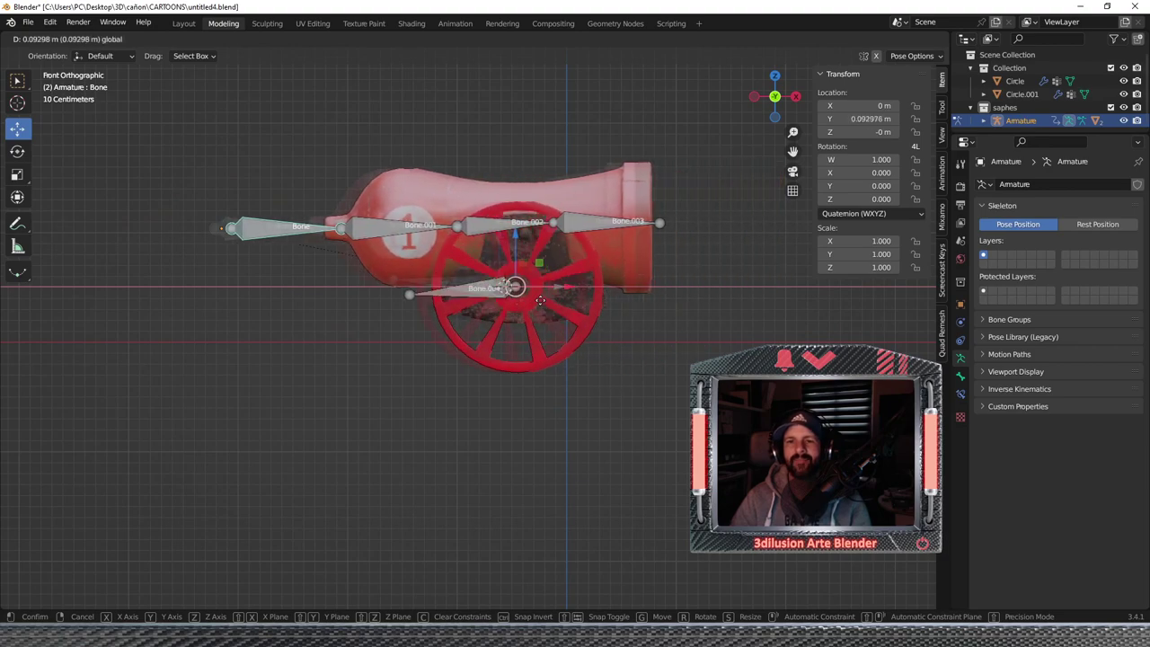
left_click(591, 320)
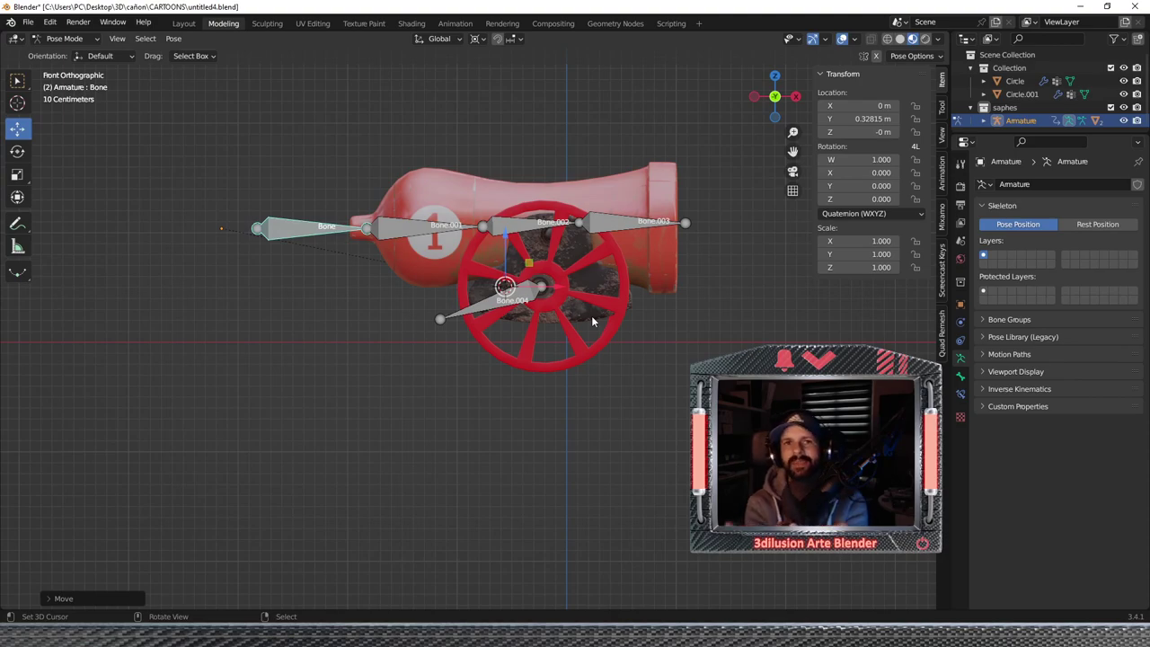
key("g")
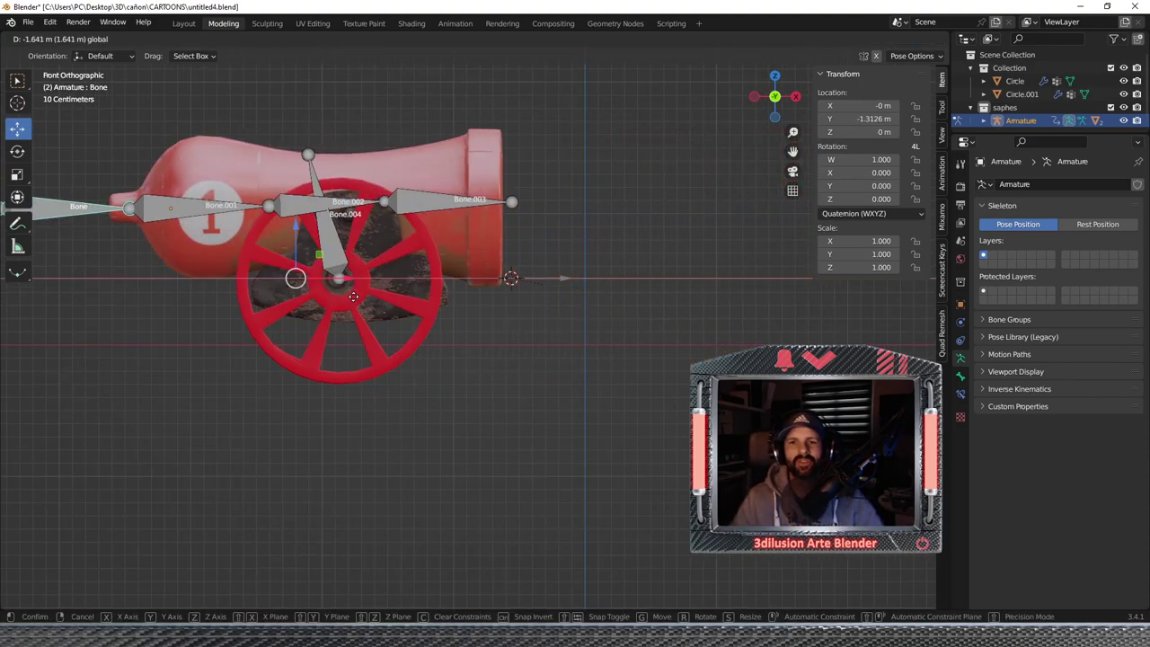
left_click(357, 293)
key("ctrl+z")
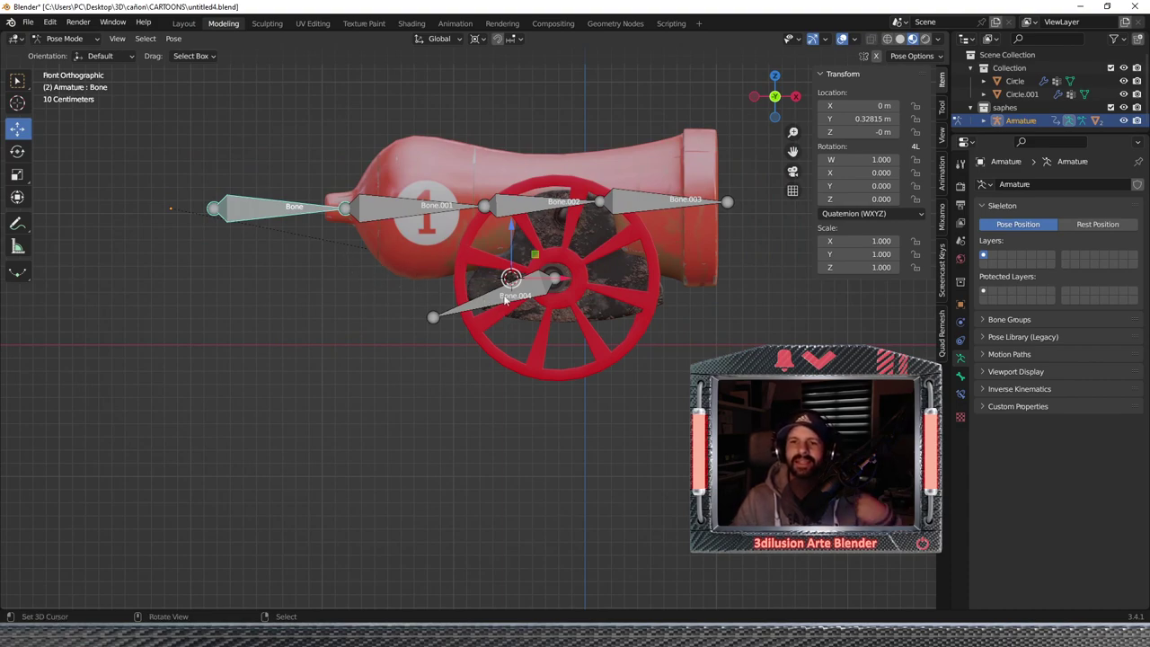
left_click(530, 287)
right_click(871, 186)
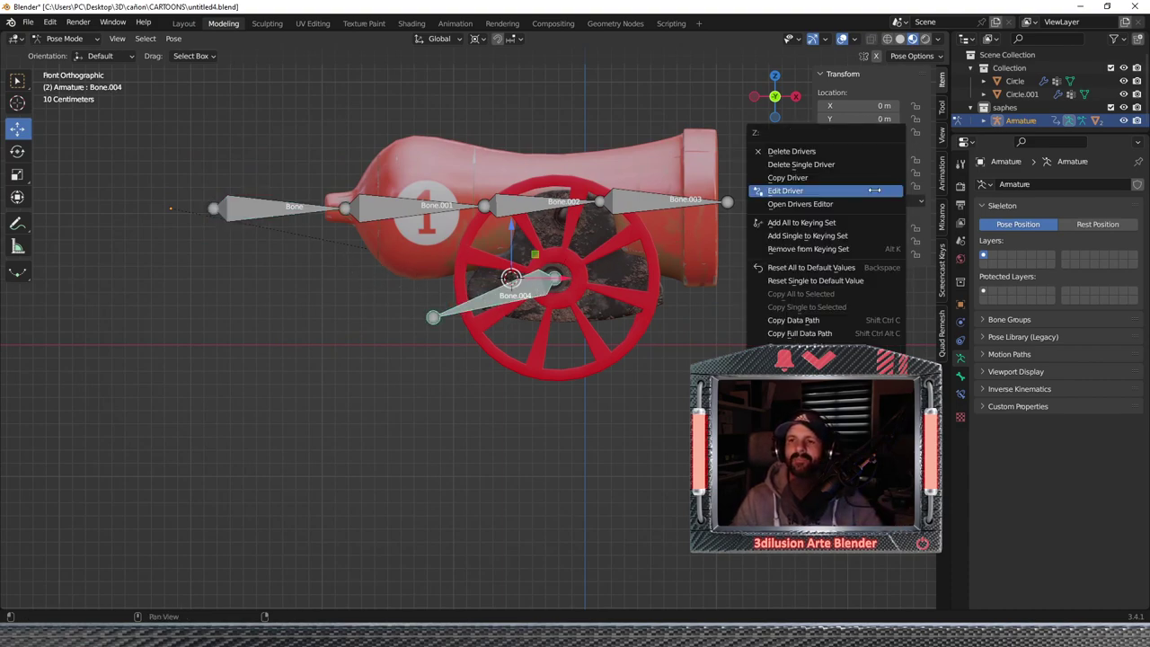
Change Bone.004's driver expression to var*2 and slide the root Bone to Y 0.15952 m.
left_click(873, 190)
left_click(819, 261)
key("BackSpace")
key("BackSpace")
type("var*1")
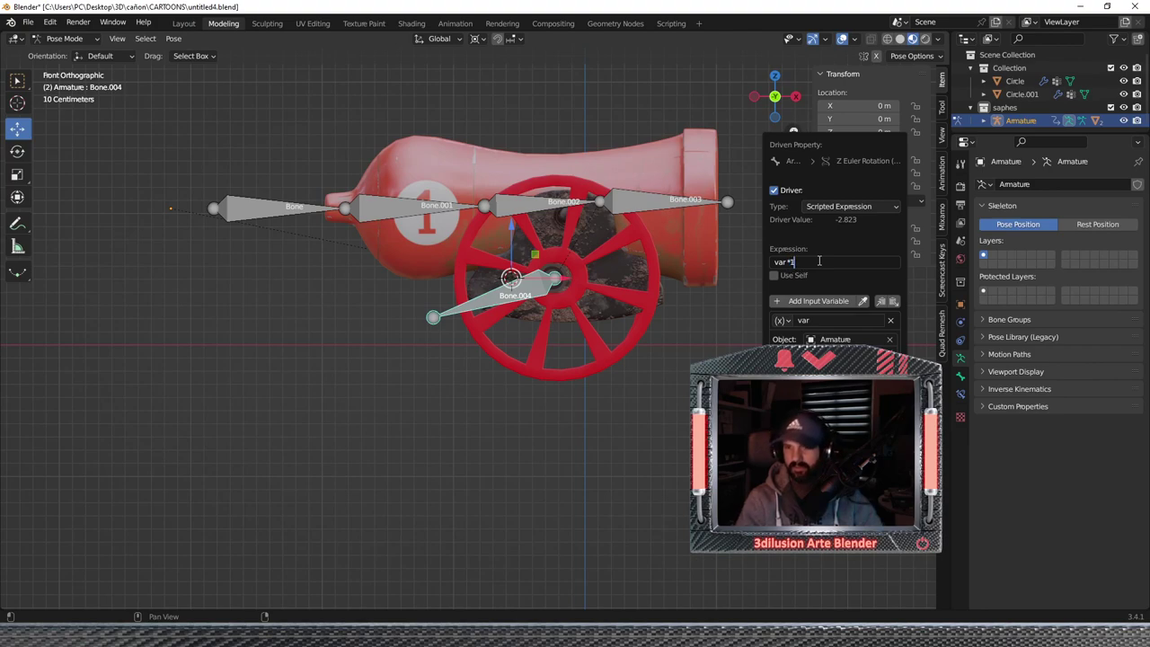
key("BackSpace")
key("BackSpace")
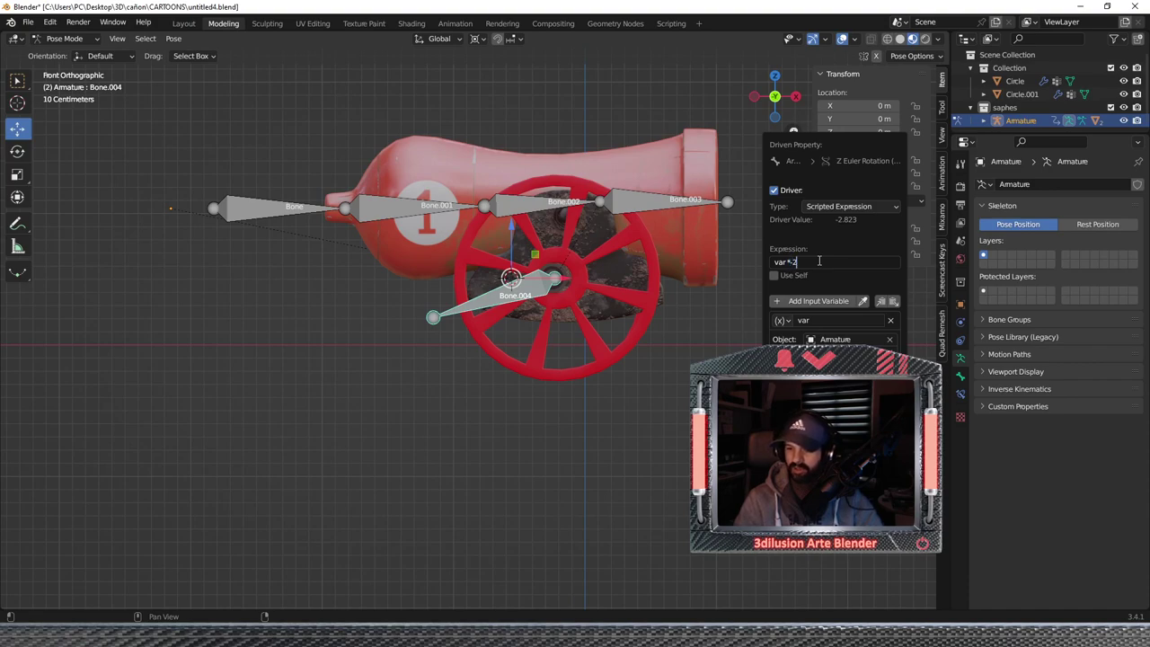
key("Return")
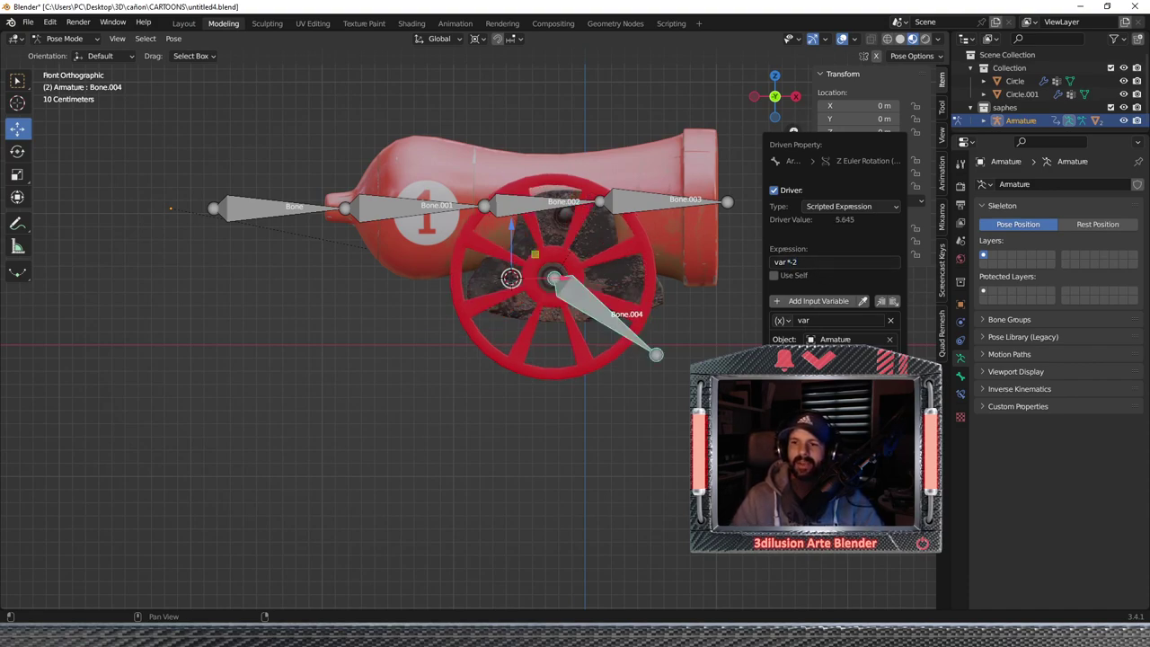
left_click(276, 210)
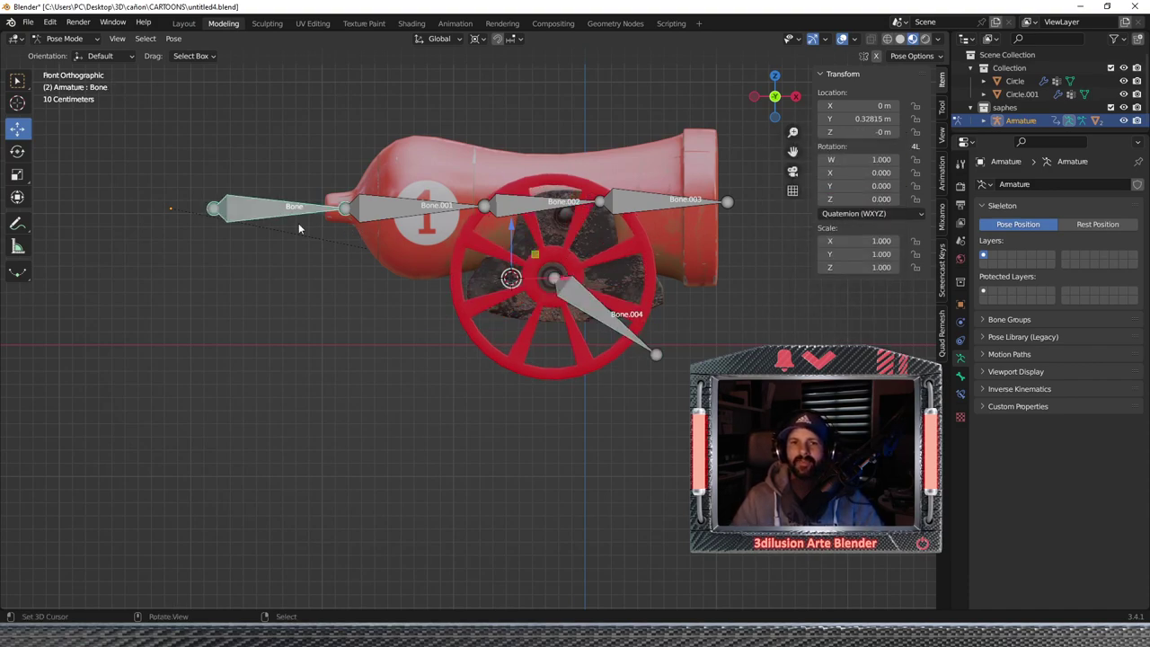
mouse_move(510, 277)
left_mouse_down()
mouse_move(574, 278)
mouse_move(537, 267)
left_mouse_up()
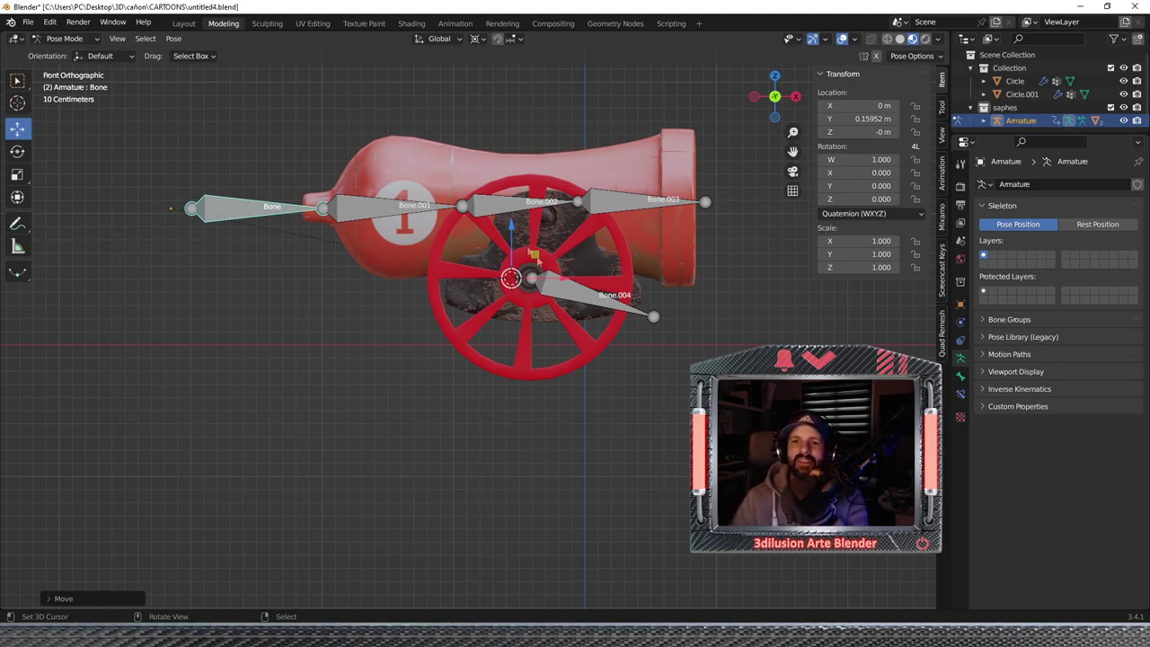
Set Bone.004's Z rotation driver expression to var*-120.
left_click(560, 275)
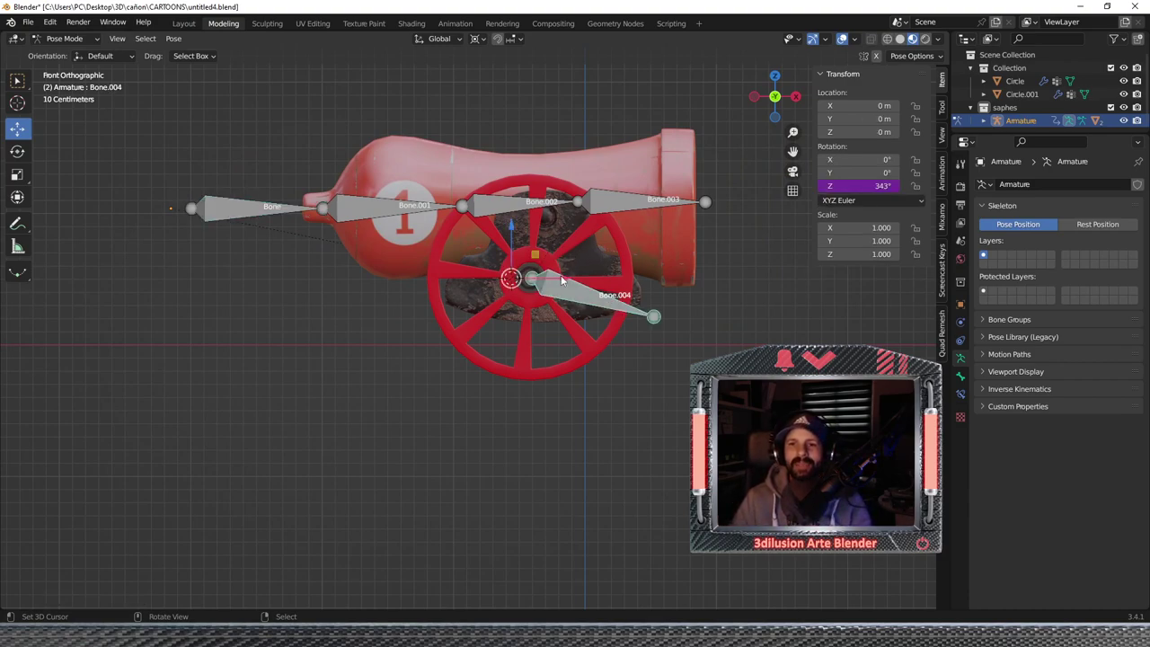
right_click(867, 186)
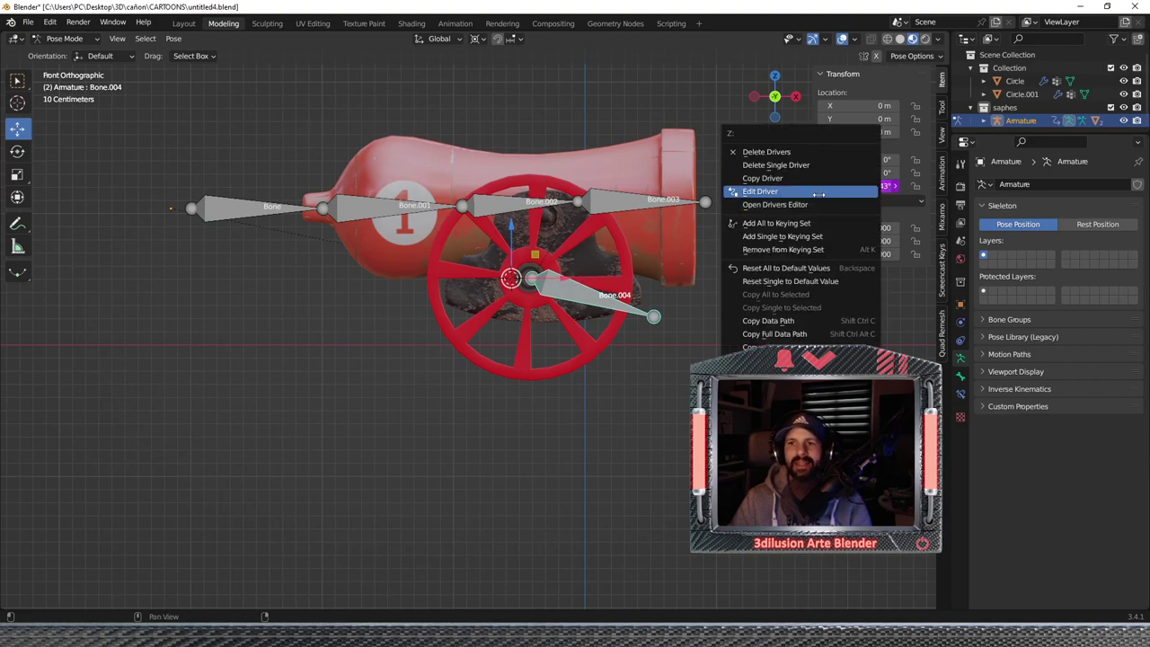
left_click(812, 194)
left_click(769, 267)
type("var*")
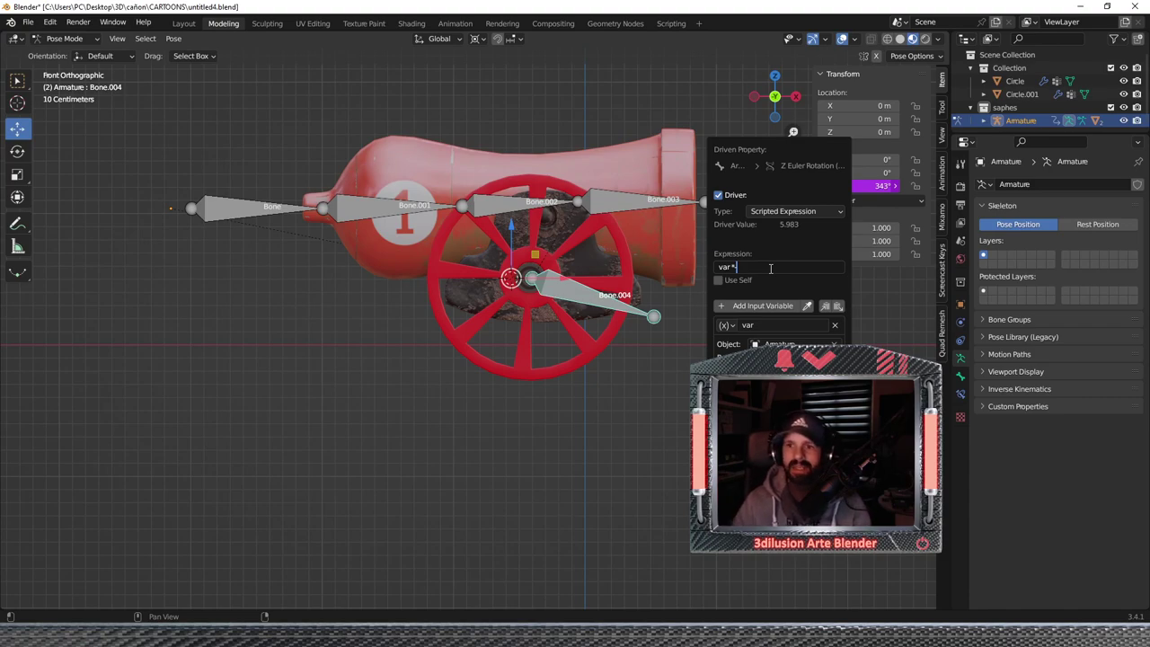
type("-120")
key("Return")
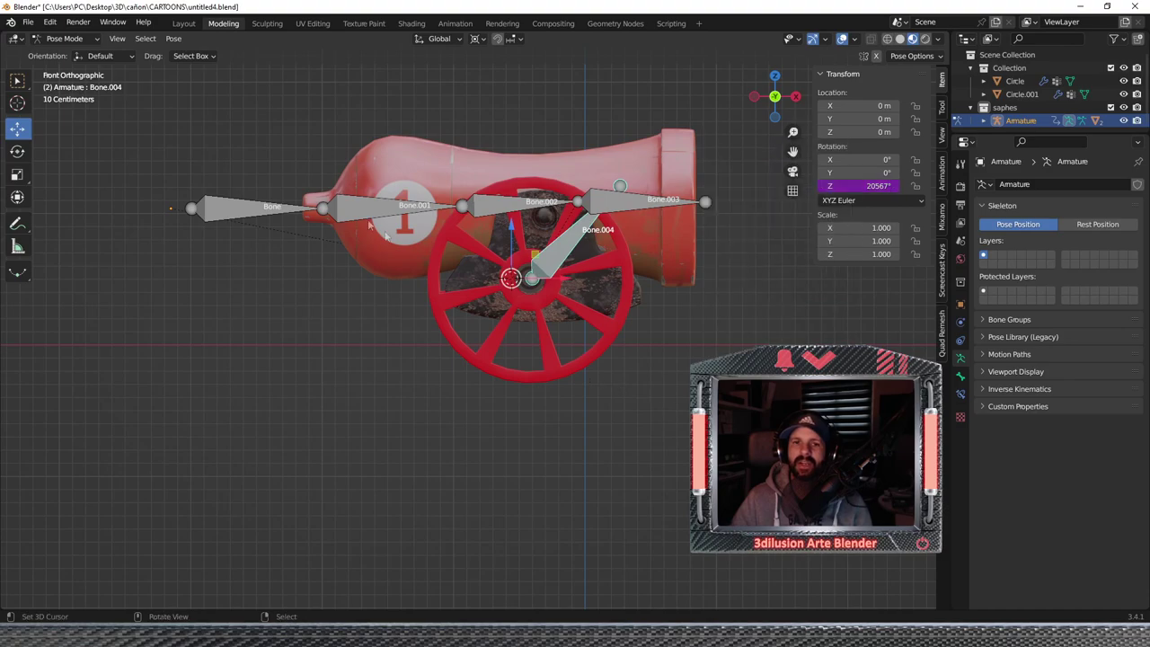
Test-move the root Bone sideways to spin the wheel, then undo the move.
left_click(256, 209)
left_click_drag(566, 282, 697, 274)
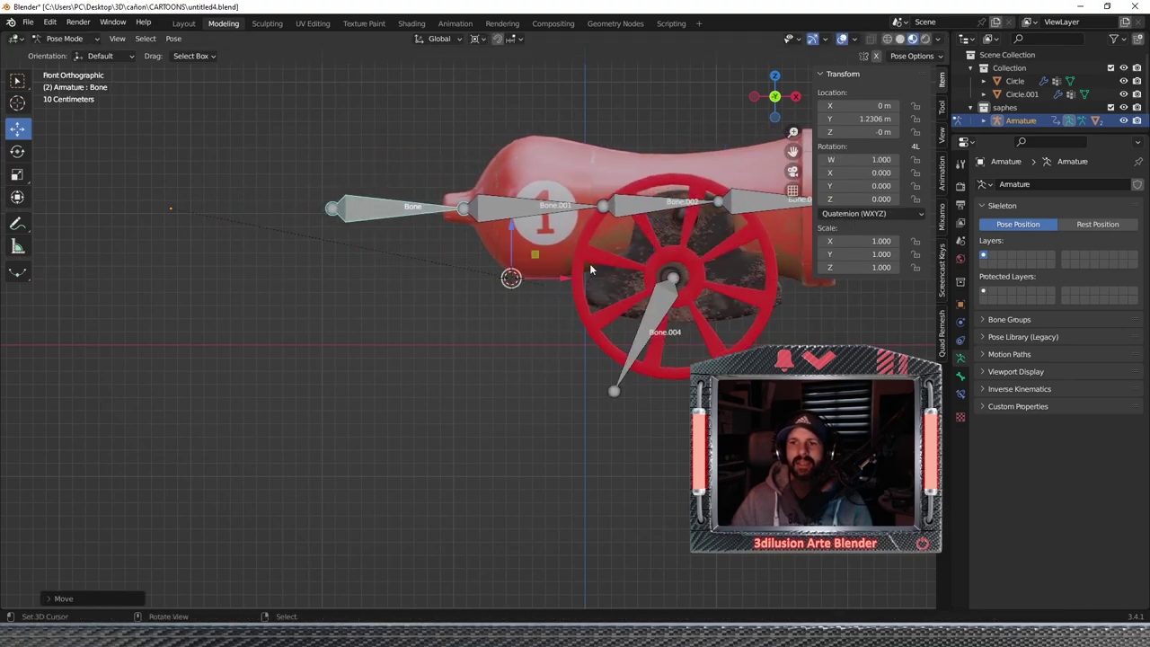
key("ctrl+z")
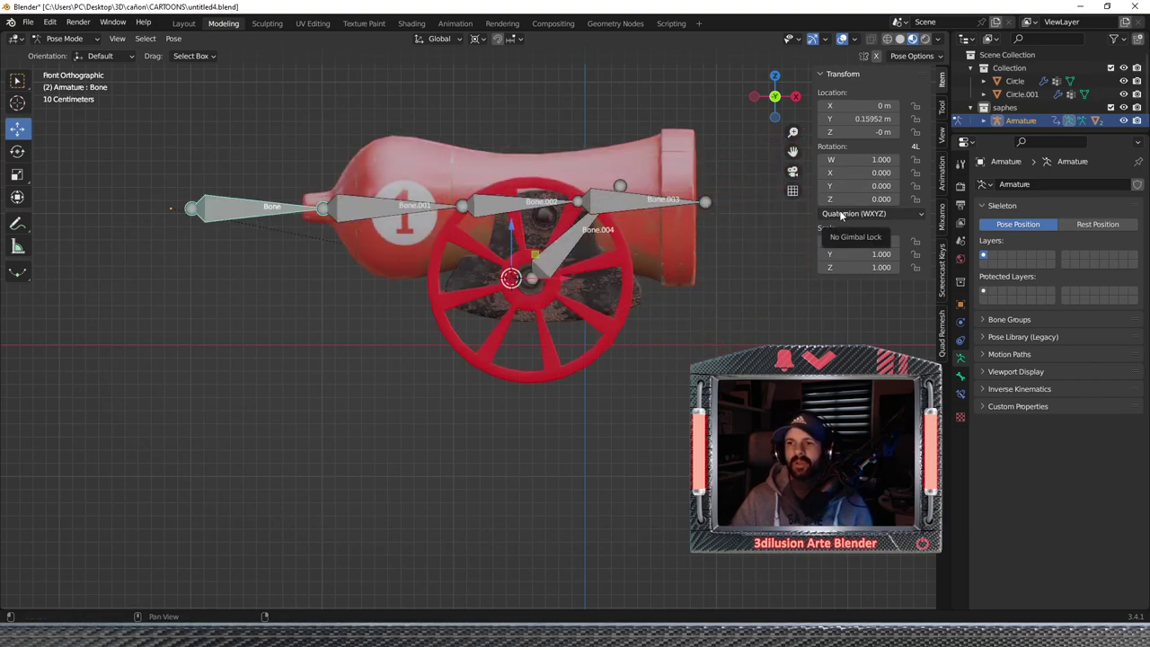
left_click(548, 246)
right_click(865, 187)
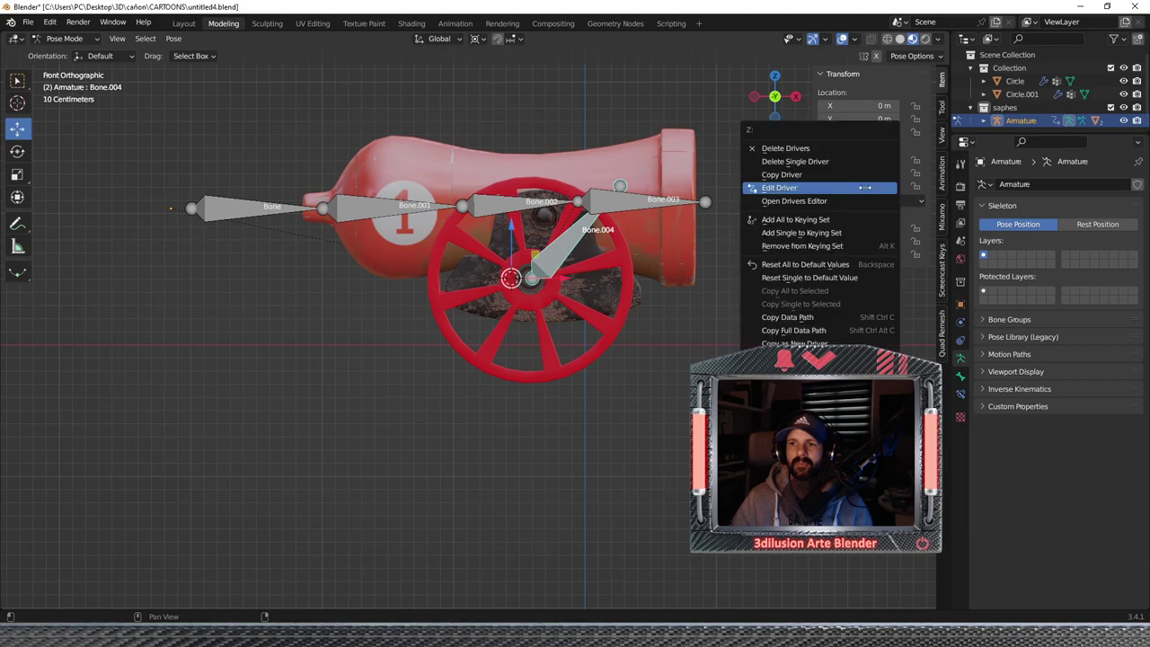
Change Bone.004's driver expression to var*-1.
left_click(836, 187)
left_click(774, 259)
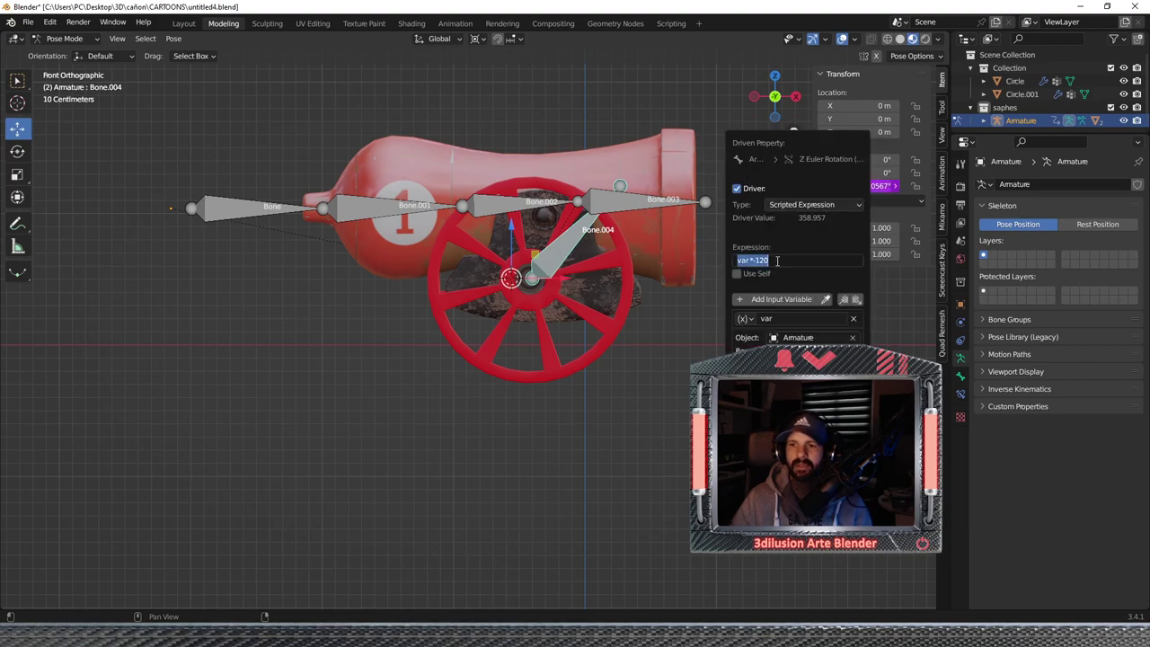
key("BackSpace")
key("BackSpace")
key("BackSpace")
type("-14")
key("BackSpace")
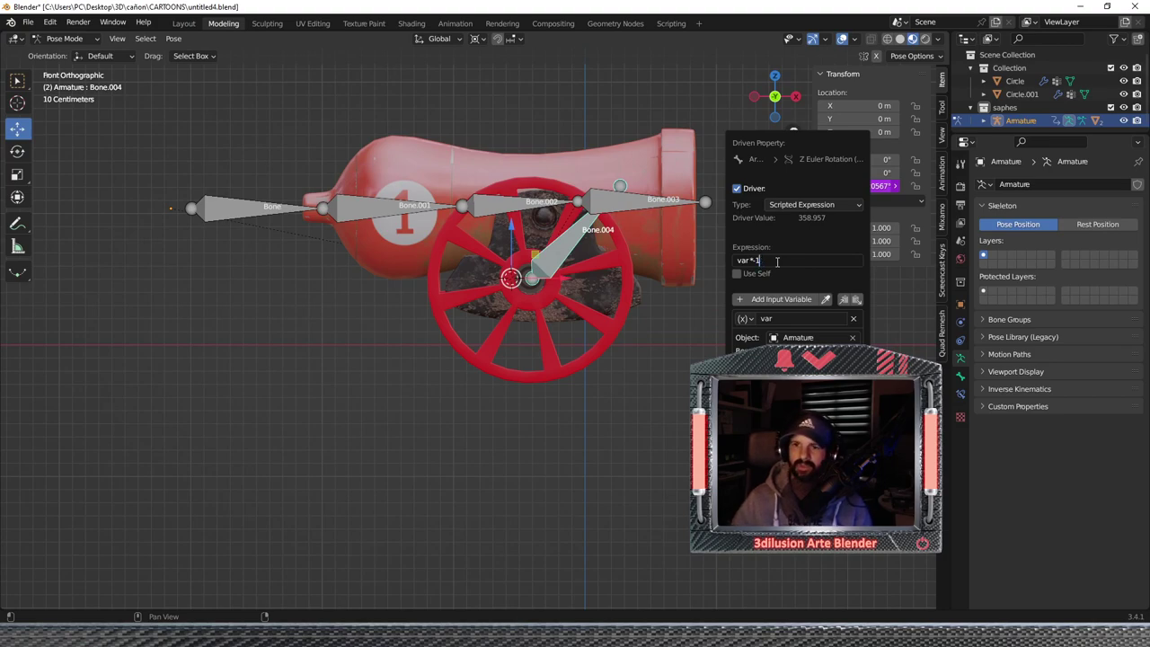
key("Return")
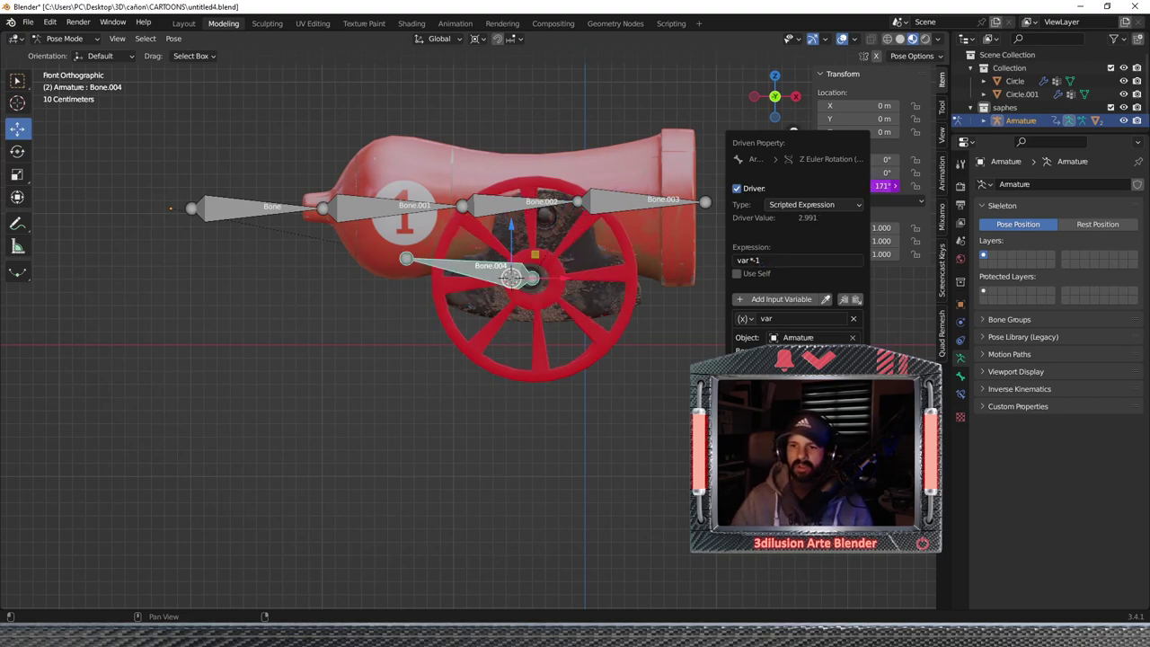
Test-move the root Bone to check the wheel's counter-rotation, undo it, and orbit the view.
left_click(258, 212)
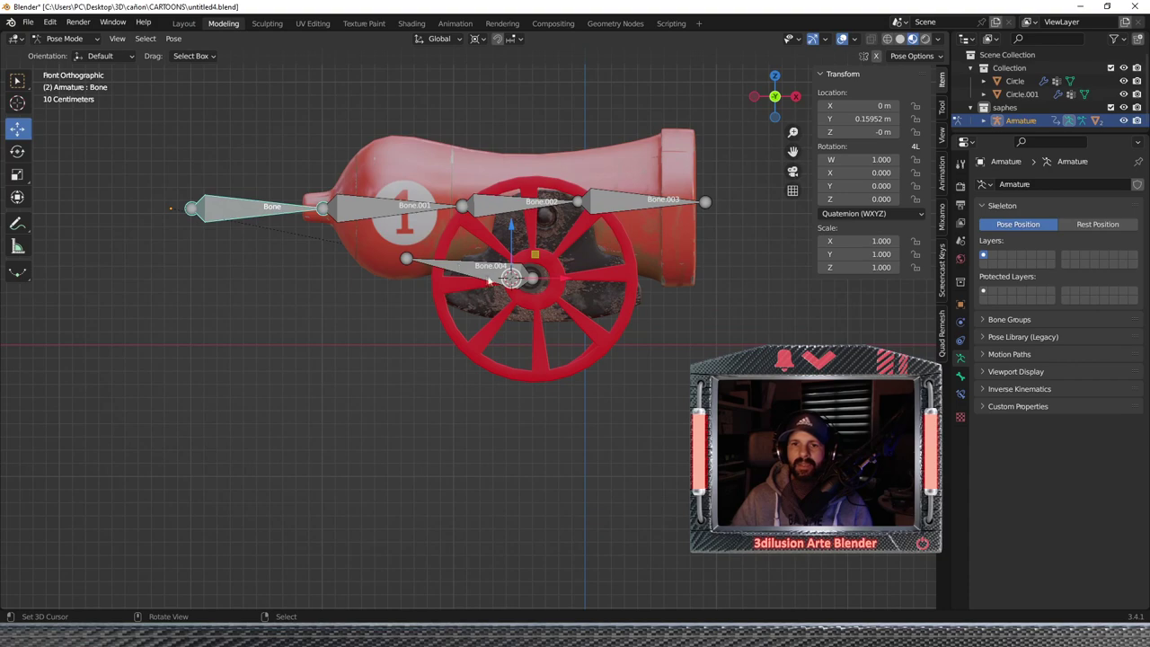
key("g")
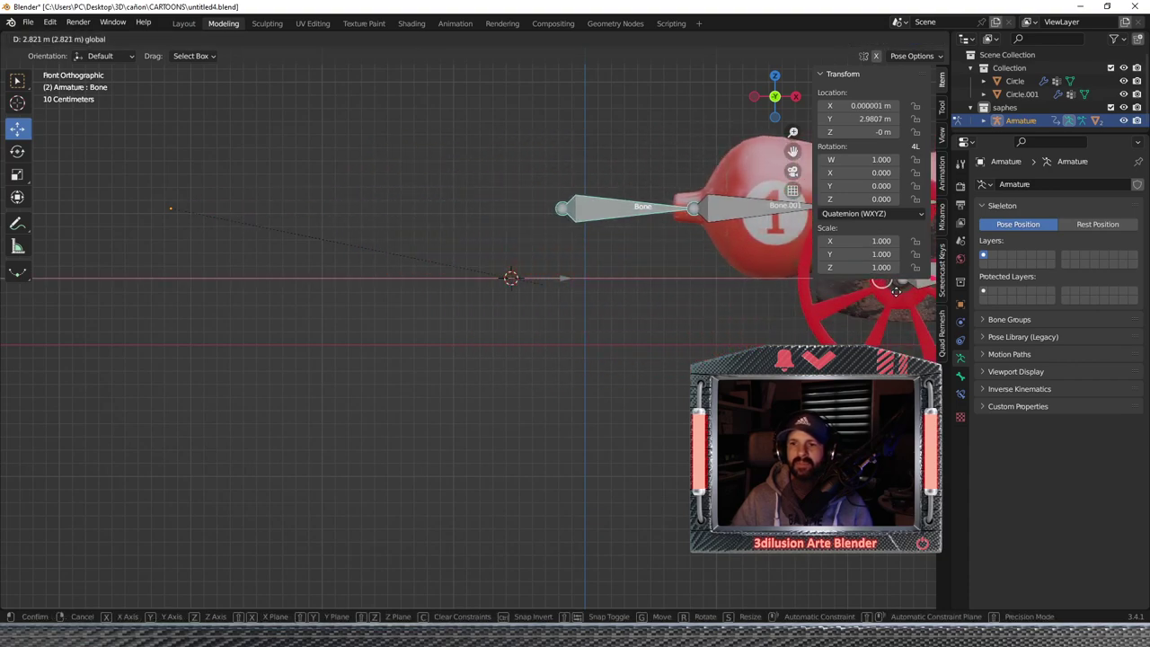
left_click(481, 305)
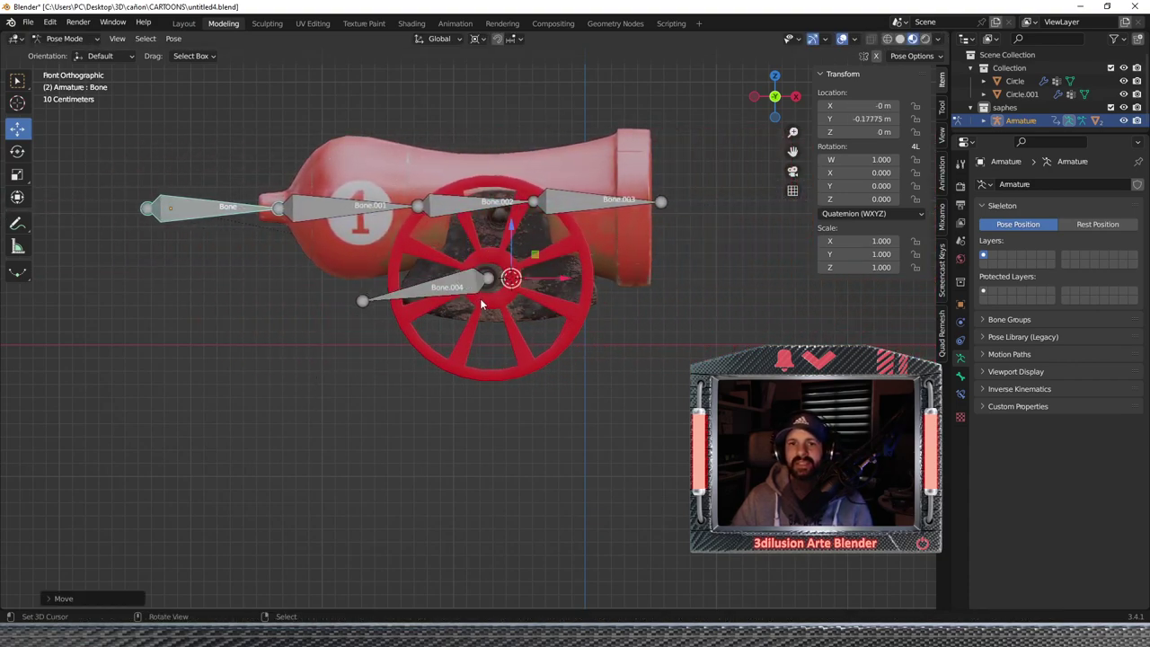
key("ctrl+z")
mouse_move(482, 306)
middle_mouse_down()
mouse_move(482, 296)
mouse_move(590, 360)
middle_mouse_up()
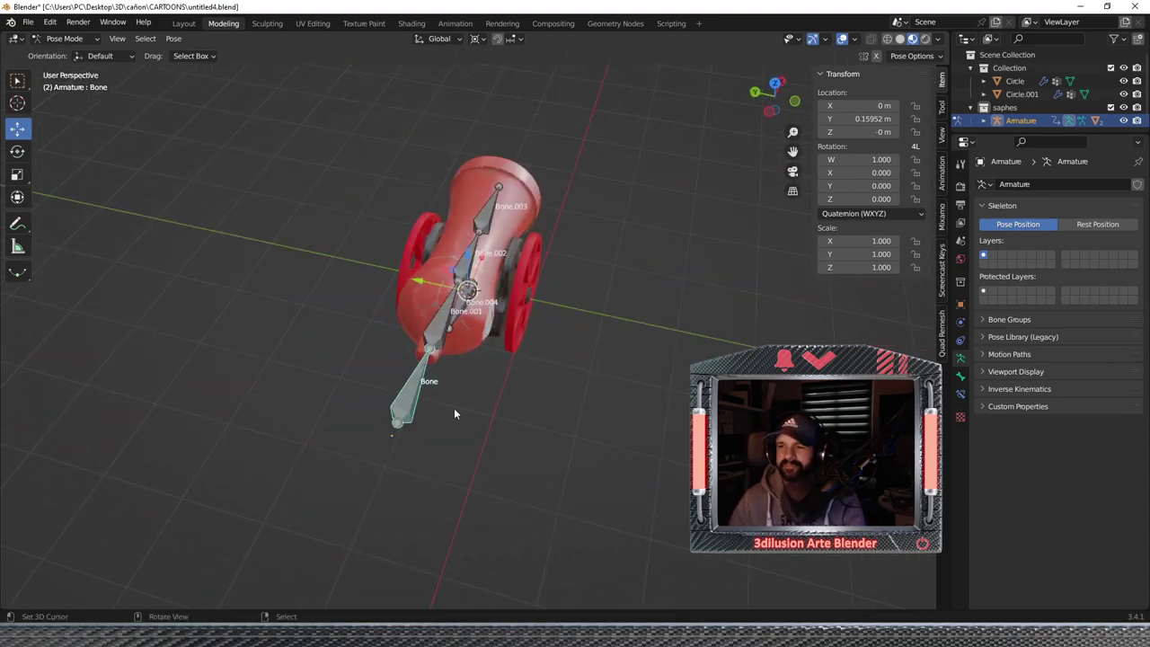
In Pose Mode, select all bones and apply Clear Transform > All so Bone returns to 0 m.
left_click(78, 38)
left_click(54, 57)
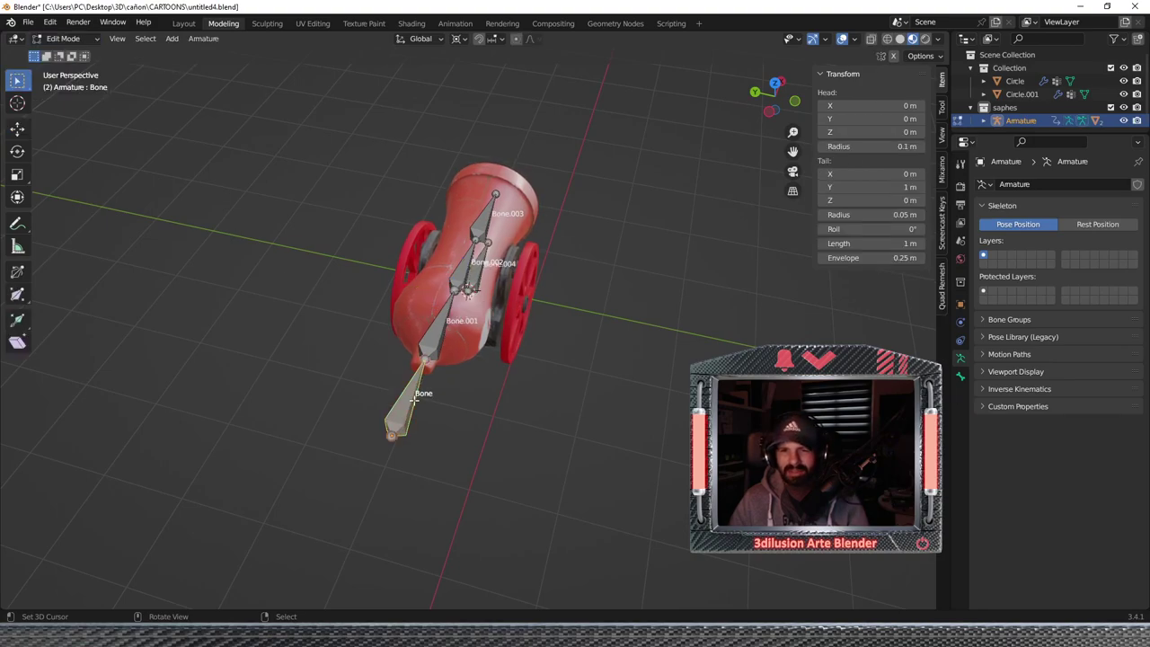
left_click(63, 39)
left_click(54, 84)
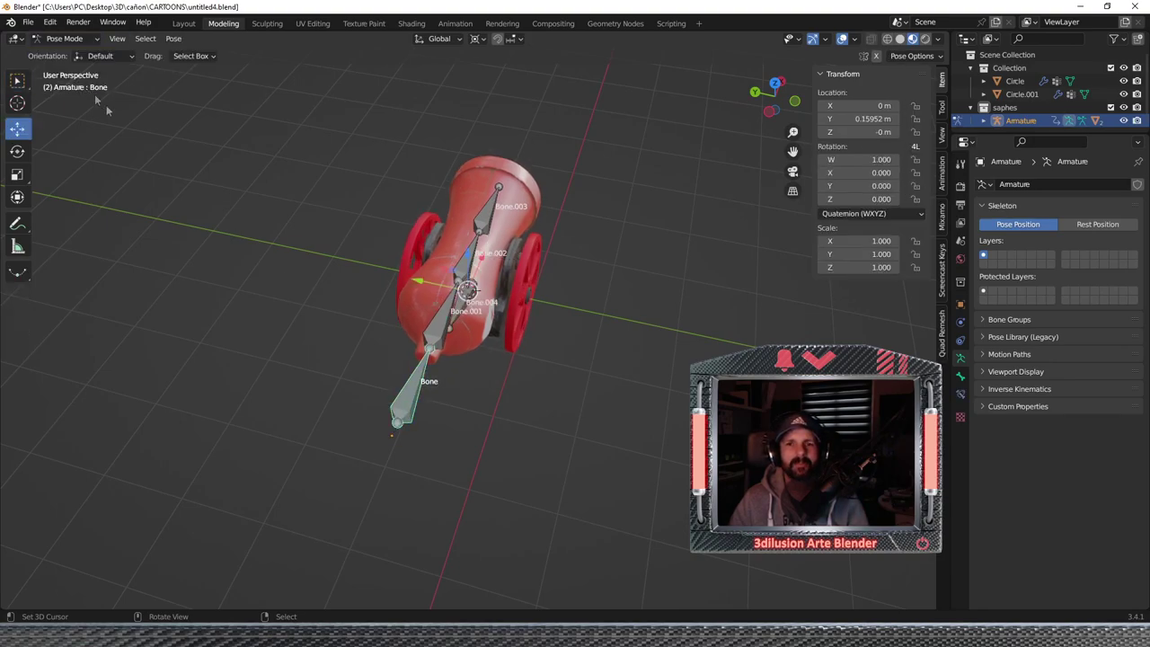
key("l")
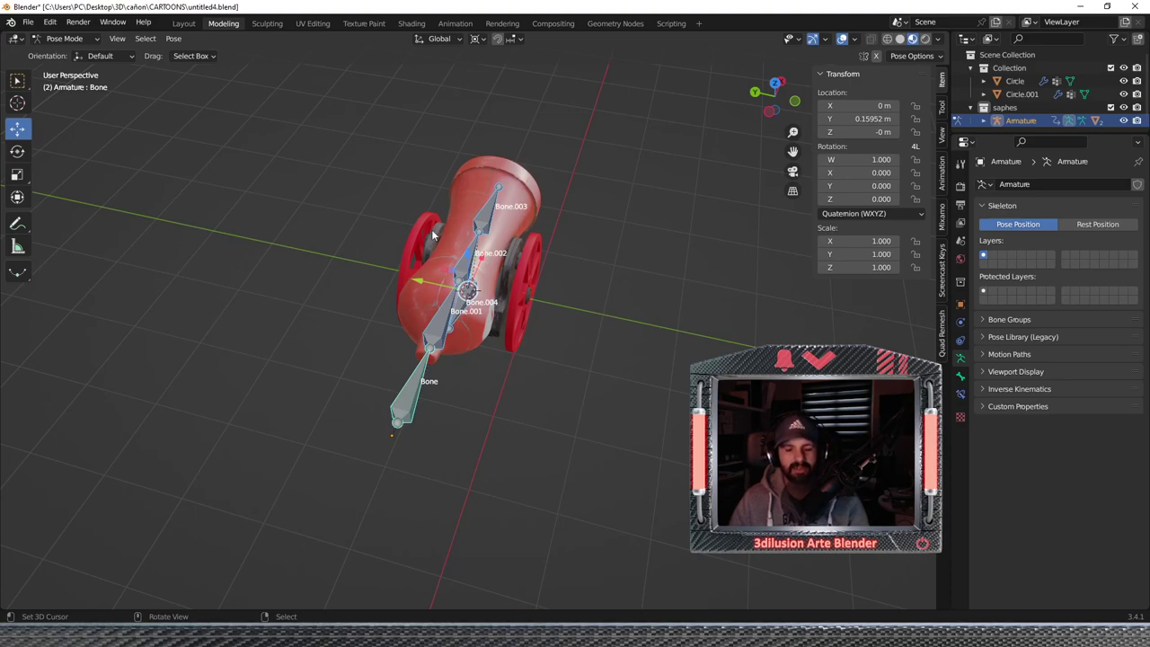
left_click(174, 39)
mouse_move(208, 67)
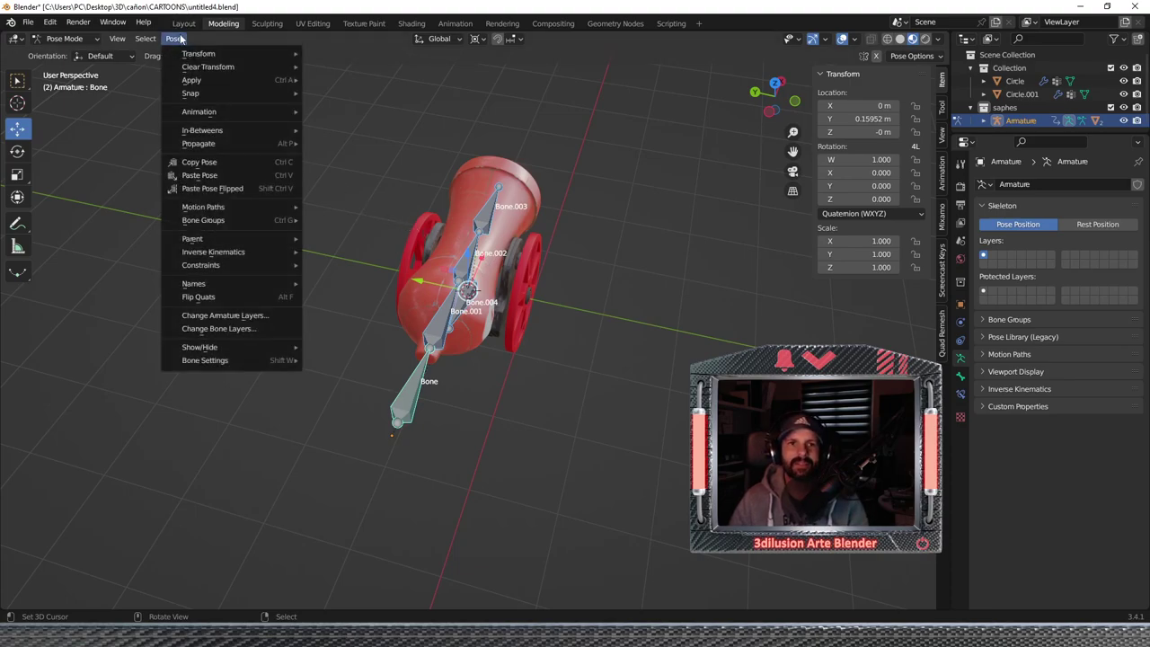
left_click(327, 67)
mouse_move(503, 269)
middle_mouse_down()
mouse_move(588, 358)
mouse_move(479, 327)
mouse_move(594, 333)
mouse_move(579, 325)
middle_mouse_up()
scroll(579, 325, "up", 1)
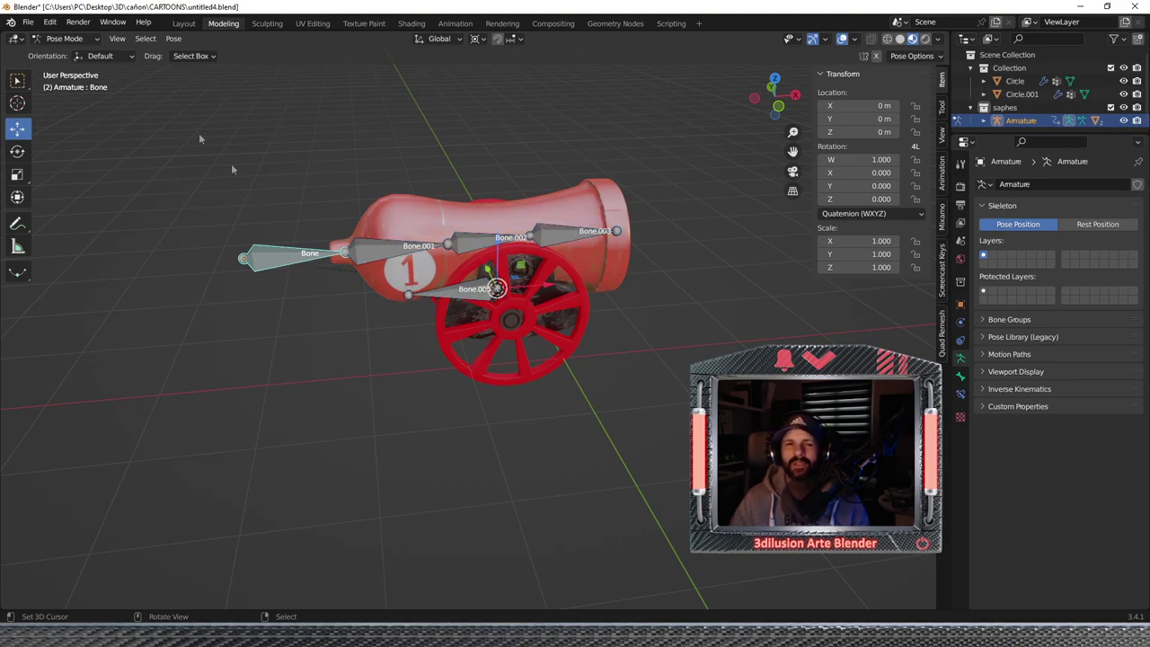
In Edit Mode, duplicate the root Bone as Bone.005 and raise it along Z above the cannon.
left_click(63, 38)
left_click(54, 67)
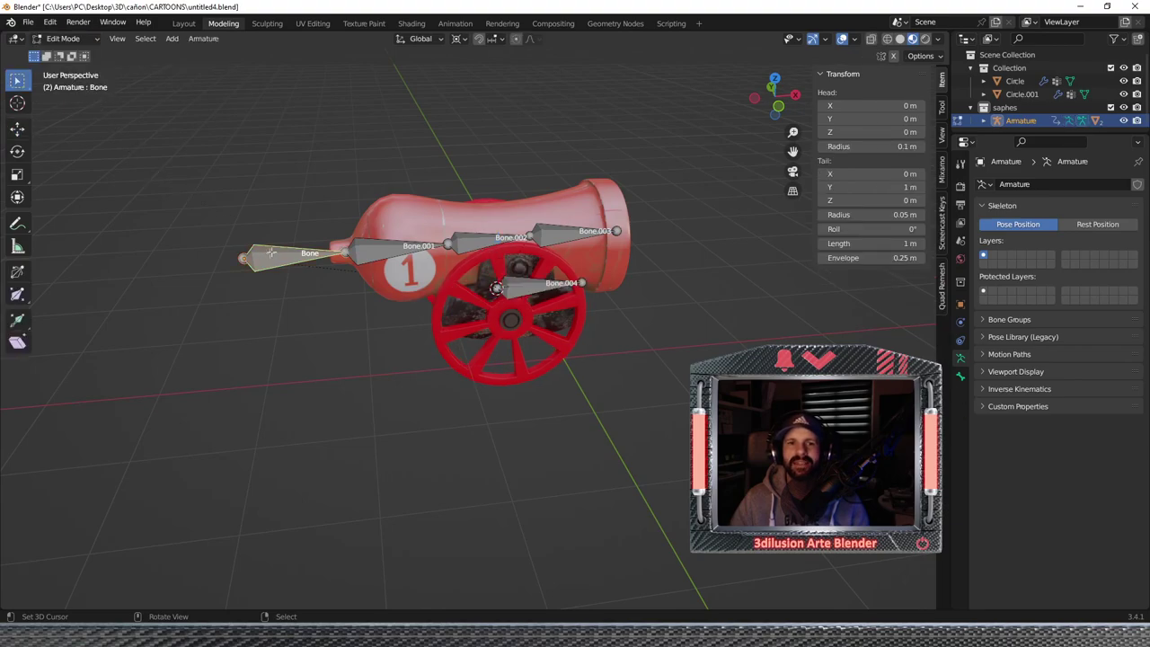
key("shift+d")
right_click(277, 251)
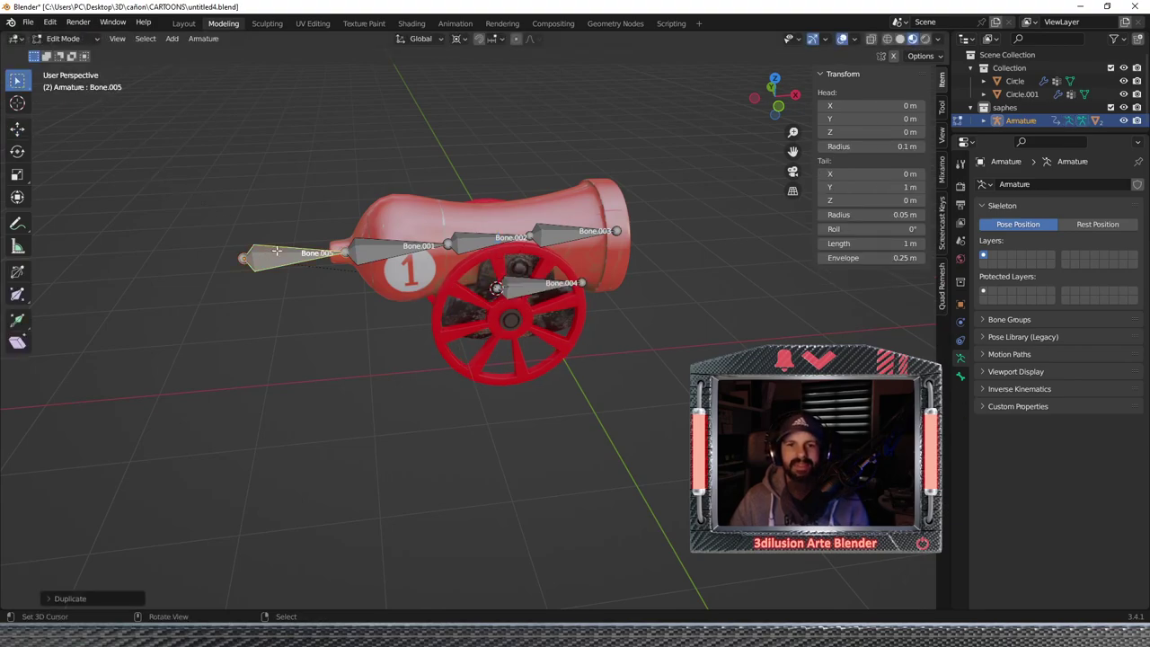
key("g")
key("z")
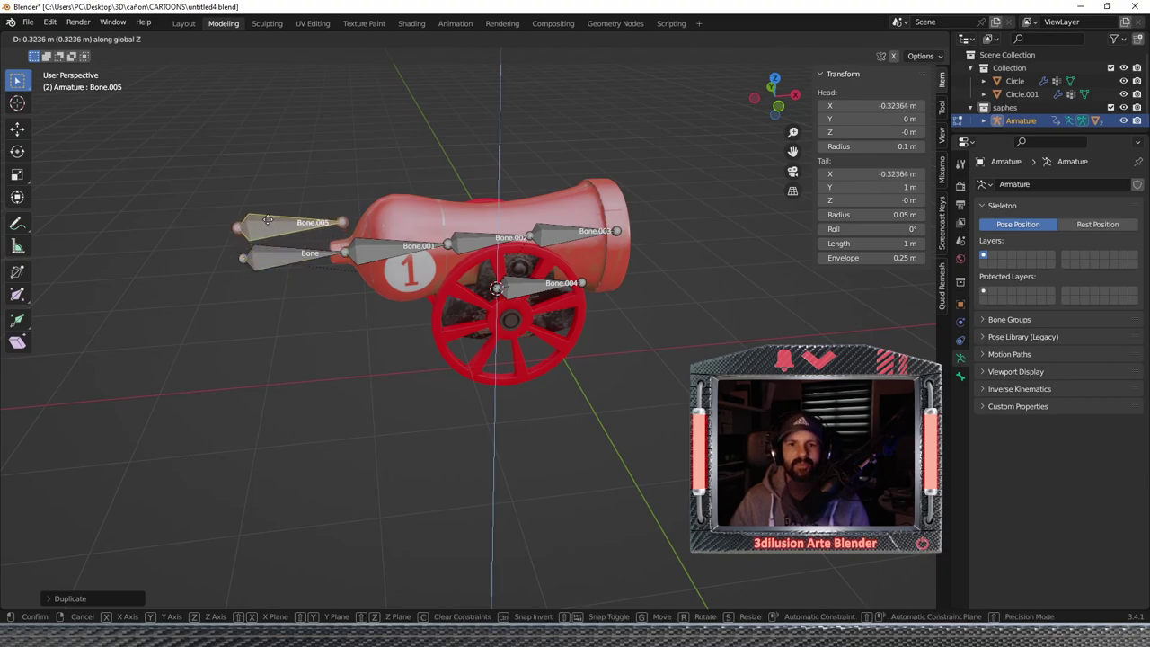
left_click(255, 170)
Switch to front view, add and undo a stray bone, and return to Object Mode.
middle_click_drag(313, 255, 430, 283)
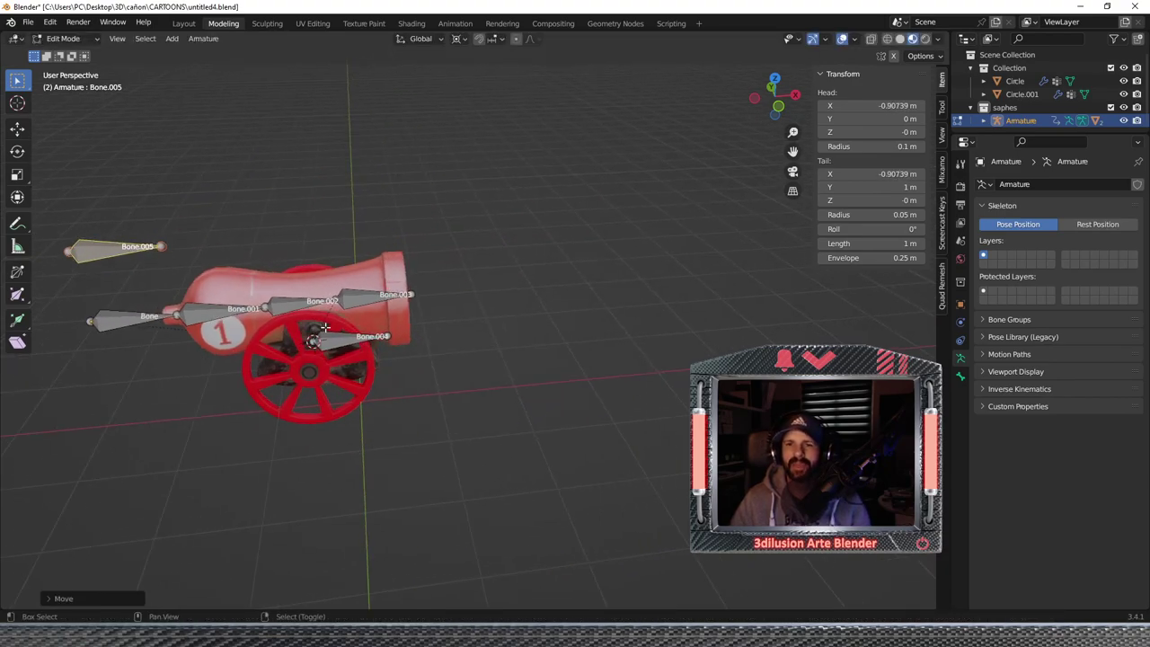
key("KP_1")
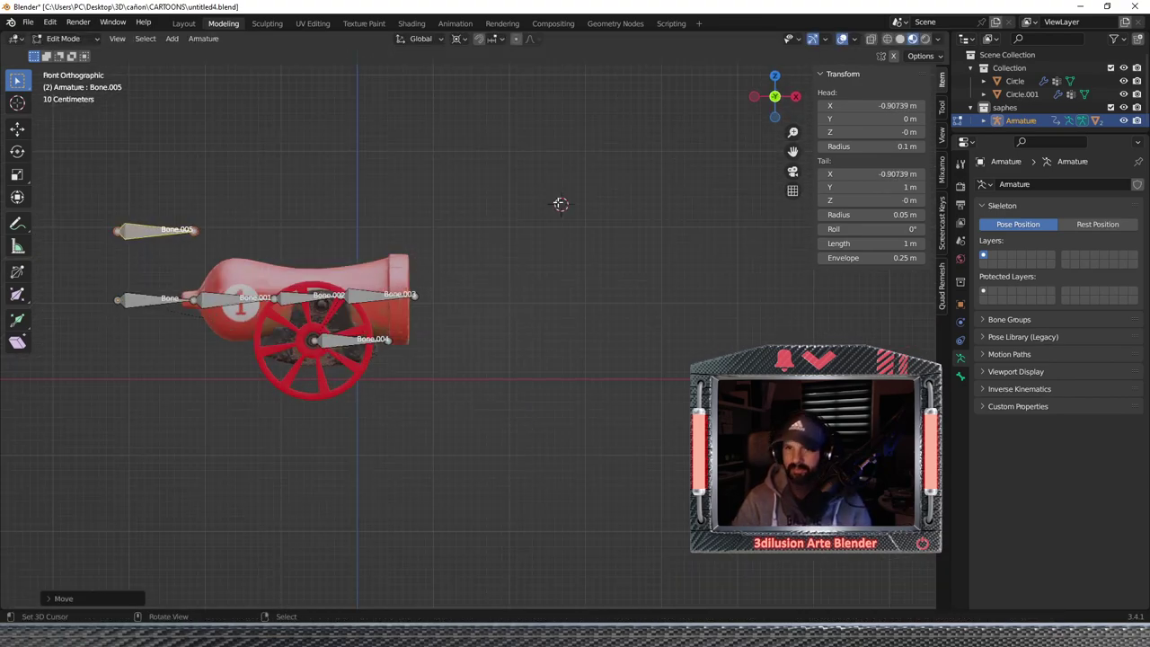
key("shift+a")
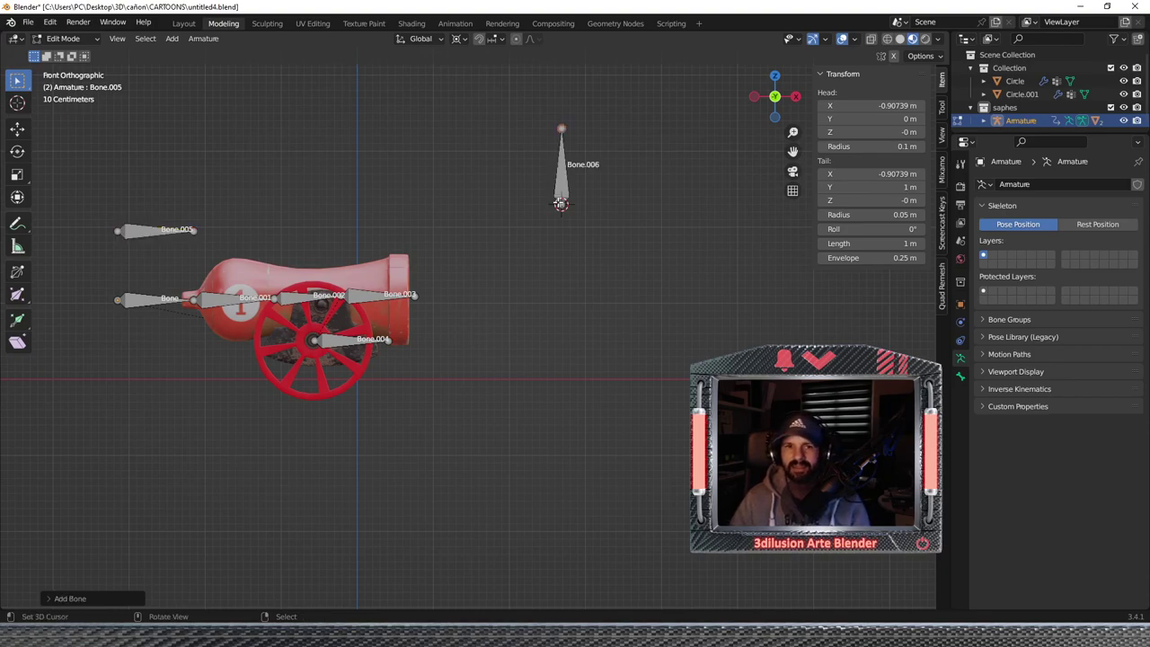
key("ctrl+z")
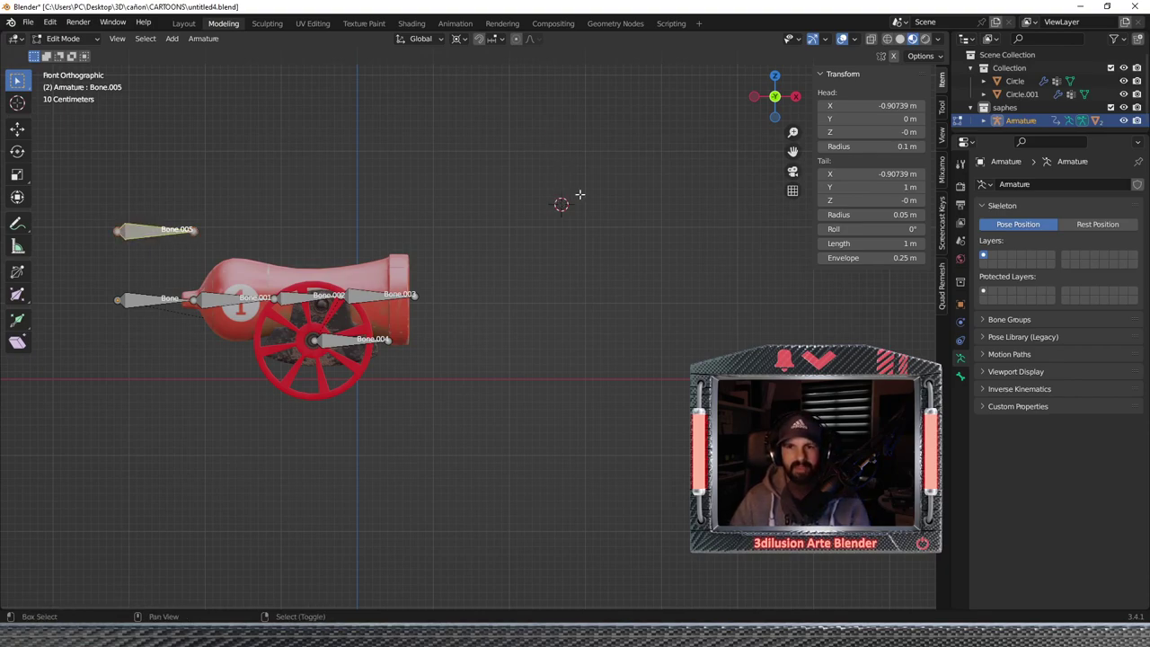
left_click(72, 39)
left_click(73, 52)
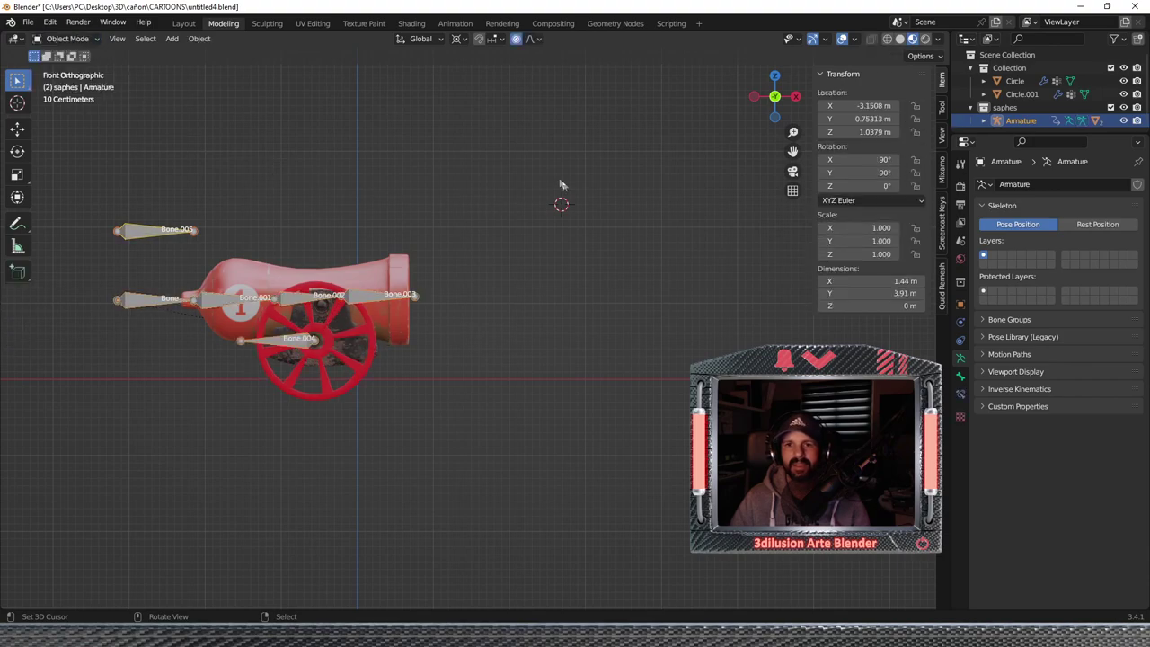
Add a cube mesh beside the cannon and scale it down to 0.147.
key("shift+a")
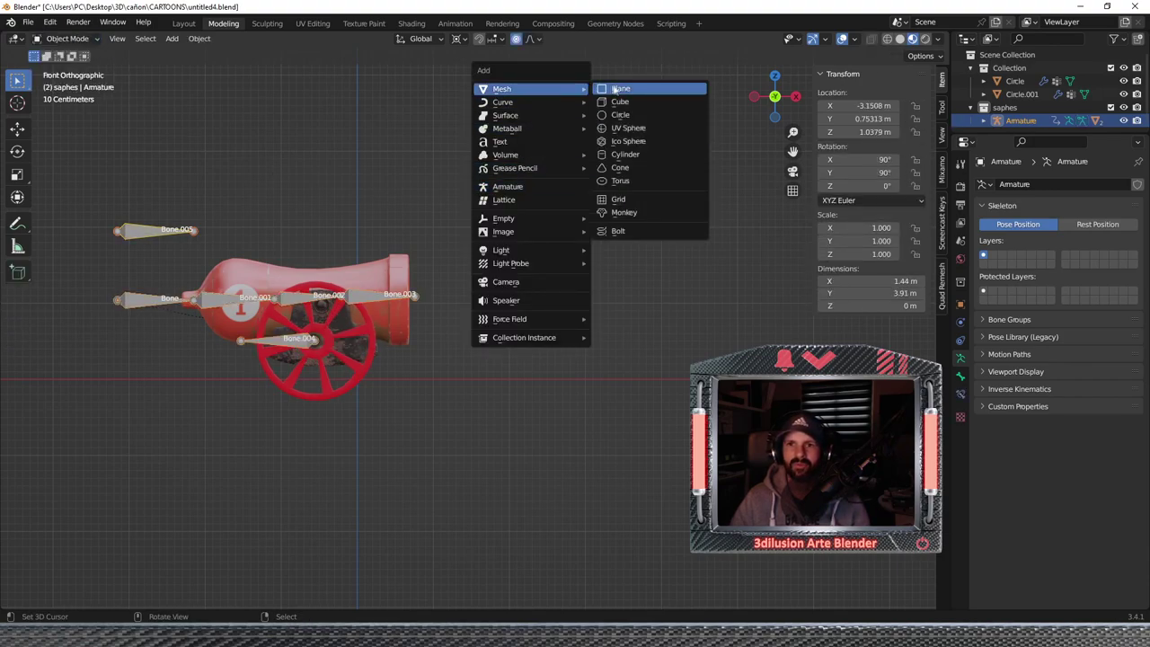
left_click(625, 100)
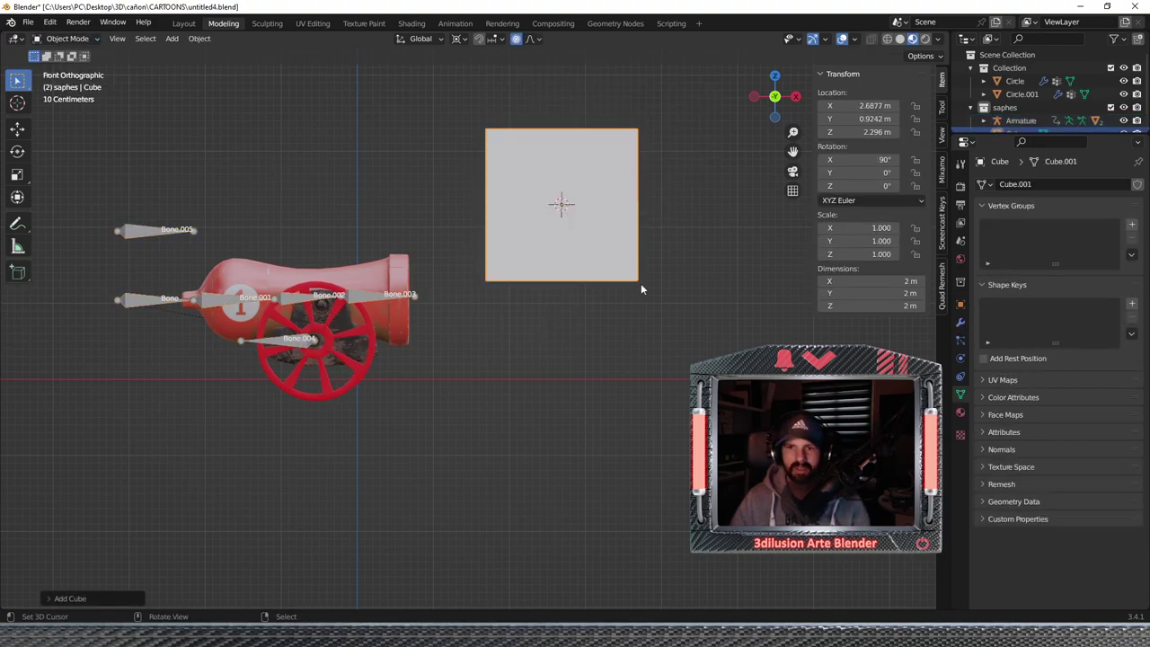
middle_click_drag(643, 282, 527, 289)
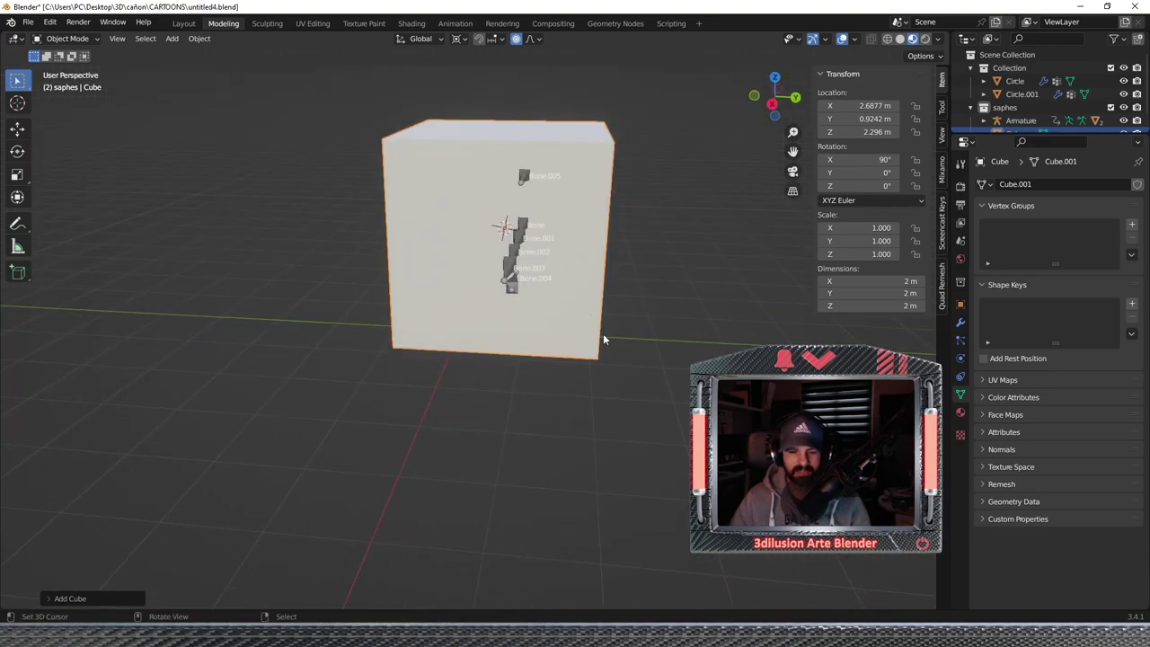
key("s")
left_click(501, 244)
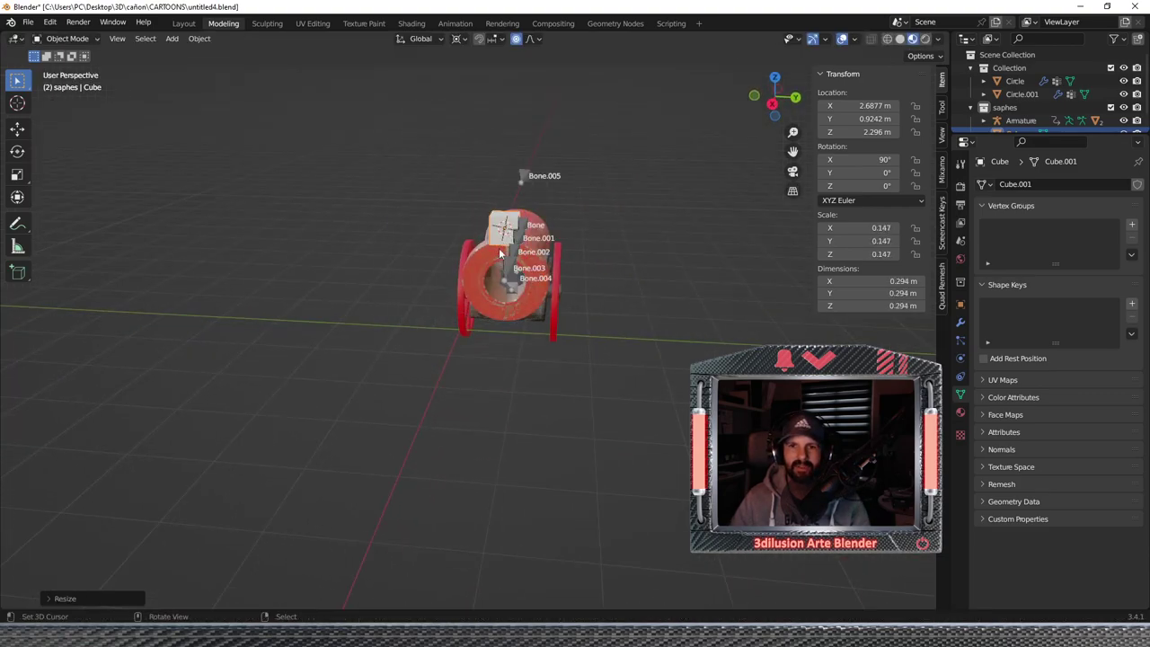
mouse_move(500, 244)
middle_mouse_down()
mouse_move(662, 246)
mouse_move(677, 166)
mouse_move(541, 189)
middle_mouse_up()
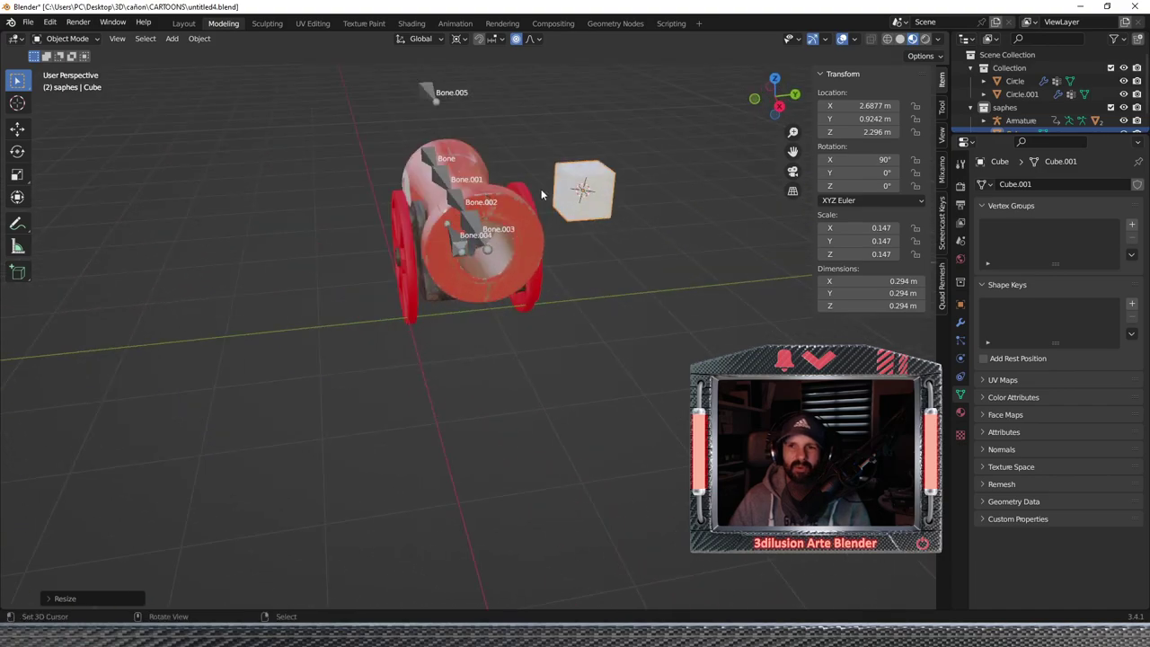
Snap the cursor to one cube edge and scale that edge to collapse the cube into a wedge.
key("Tab")
key("2")
left_click(589, 219)
middle_click_drag(588, 218, 703, 243)
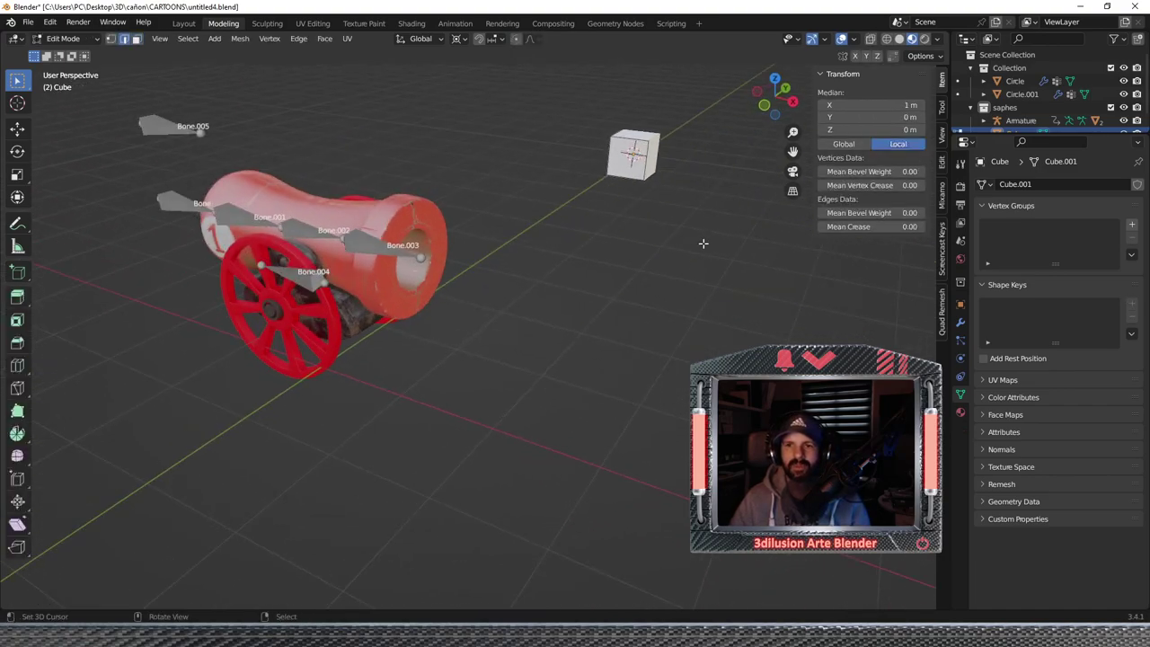
key("shift+s")
left_click(710, 319)
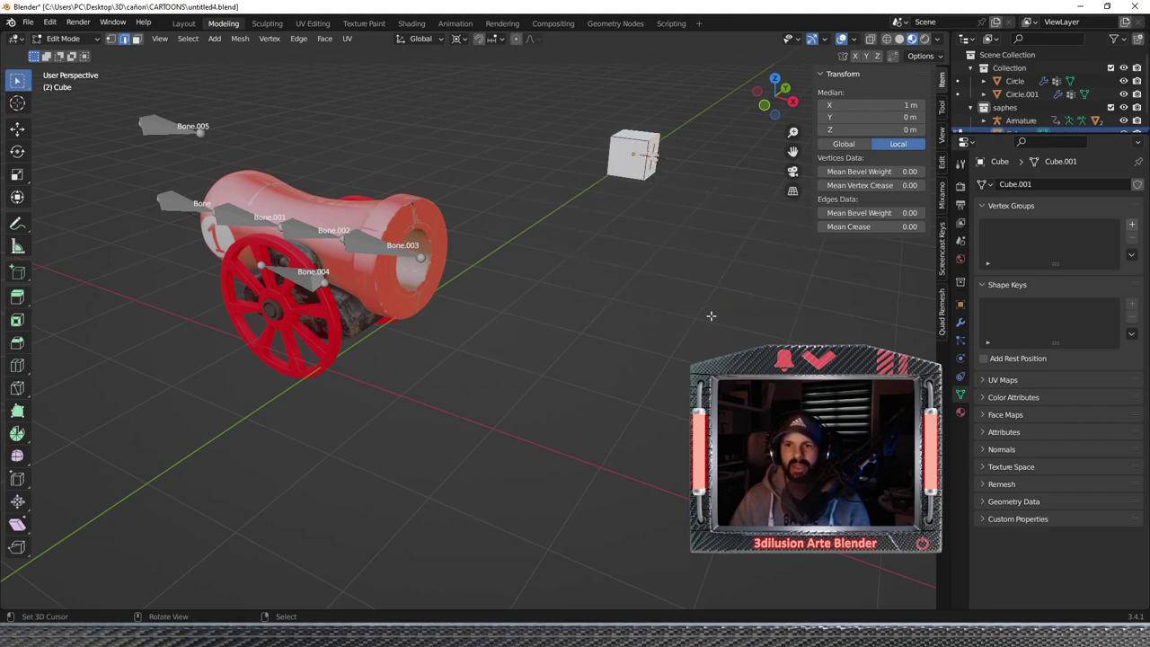
key("s")
left_click(668, 207)
mouse_move(656, 180)
middle_mouse_down()
mouse_move(568, 197)
mouse_move(683, 188)
middle_mouse_up()
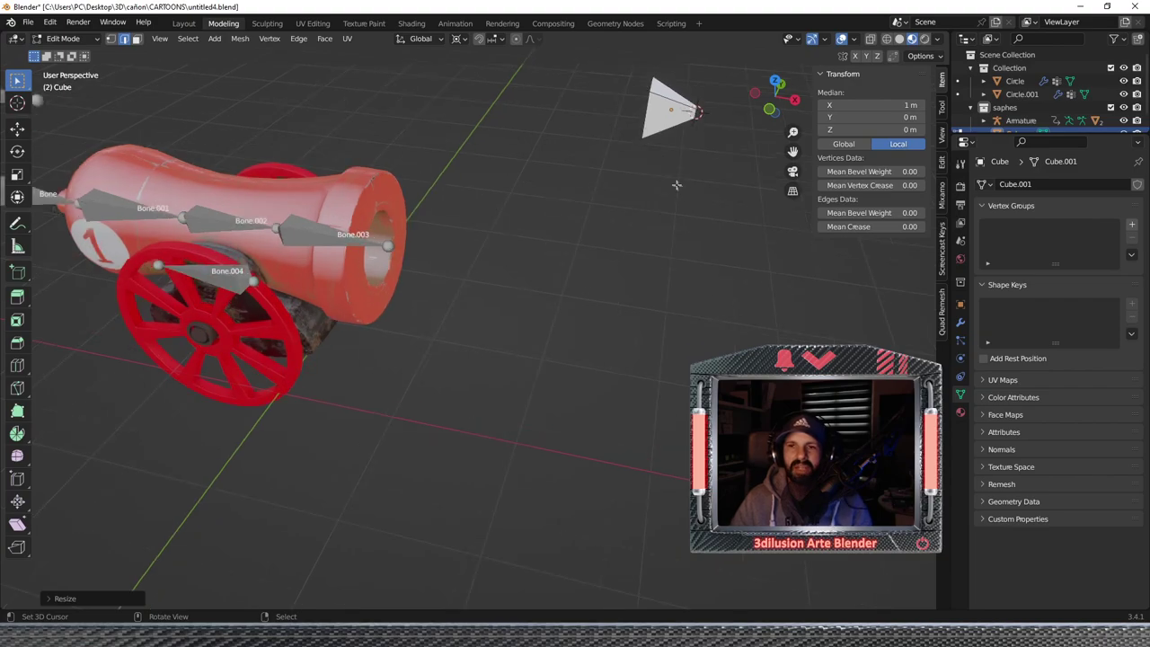
key("Tab")
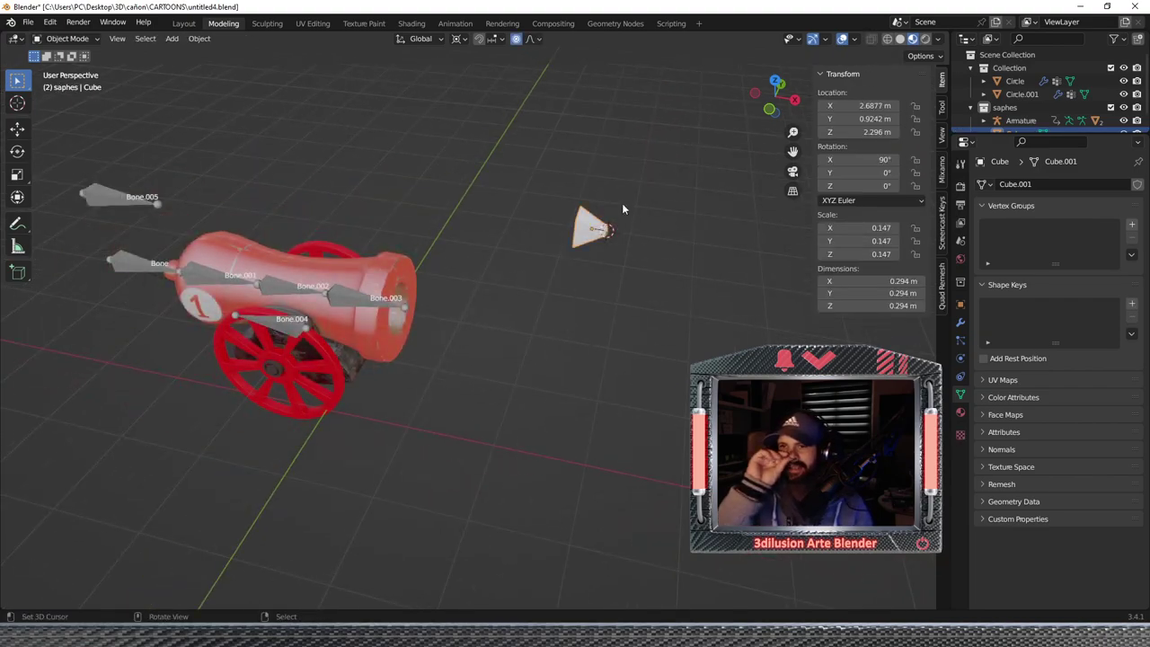
mouse_move(575, 257)
middle_mouse_down()
mouse_move(645, 245)
mouse_move(594, 277)
mouse_move(623, 277)
mouse_move(585, 294)
mouse_move(298, 333)
middle_mouse_up()
Frame Bone.005 in Edit Mode, then in Pose Mode test-move the root Bone and cancel.
left_click(329, 322)
key("Tab")
key("KP_Decimal")
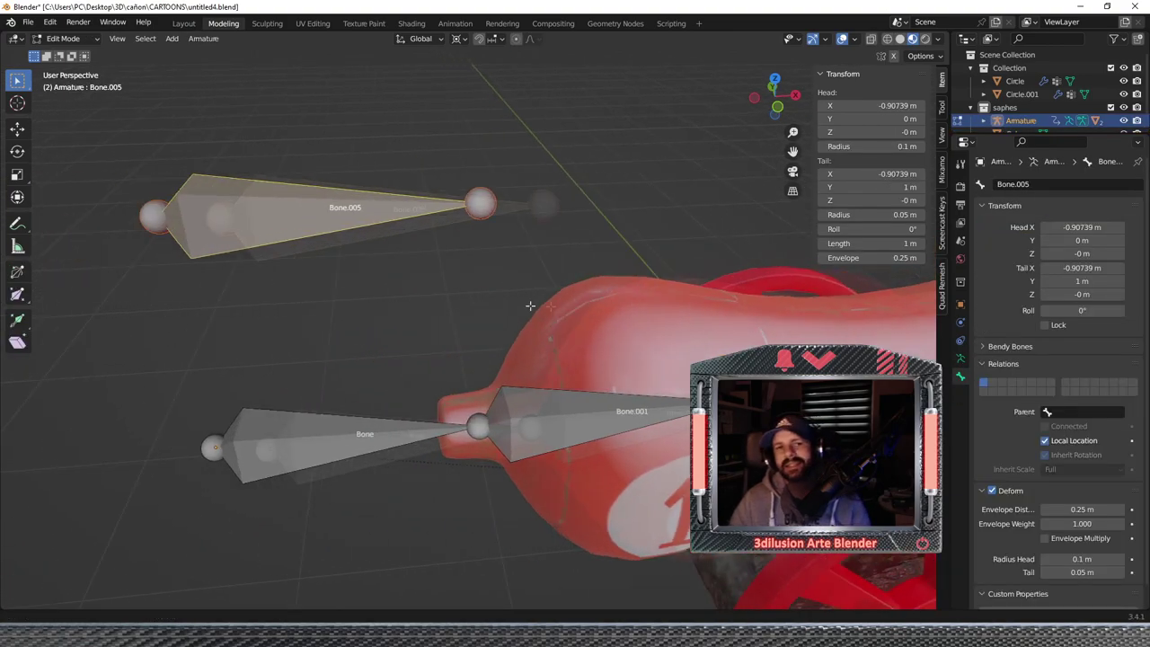
scroll(539, 270, "down", 3)
scroll(503, 287, "down", 4)
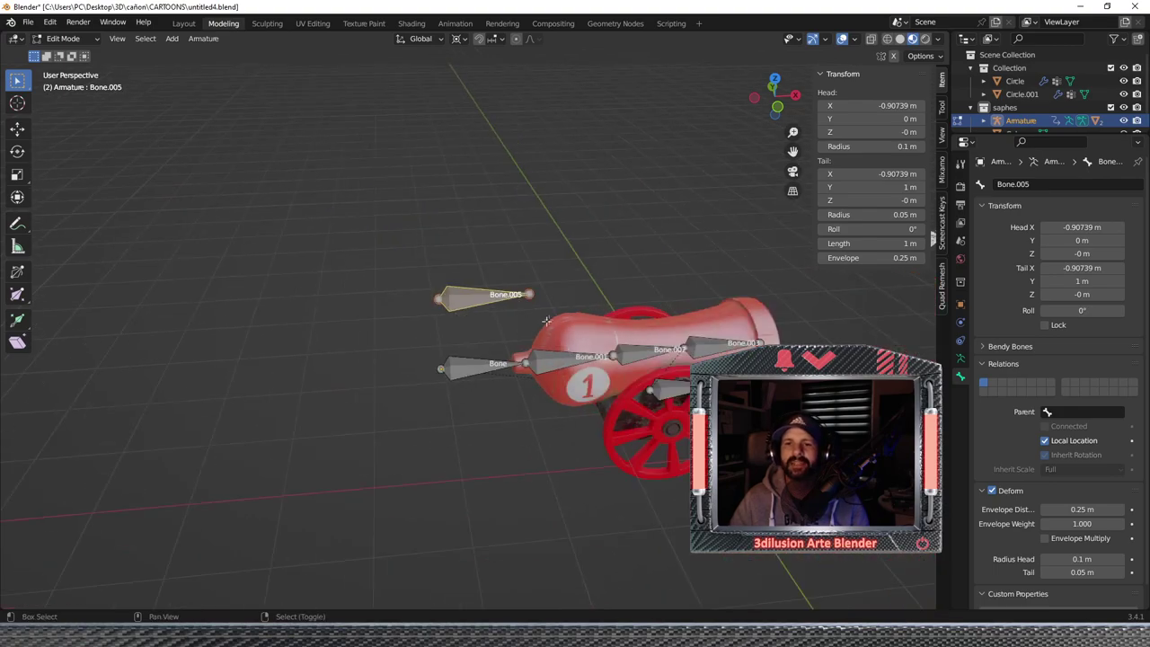
left_click(63, 39)
left_click(61, 82)
left_click(350, 354)
scroll(467, 350, "down", 2)
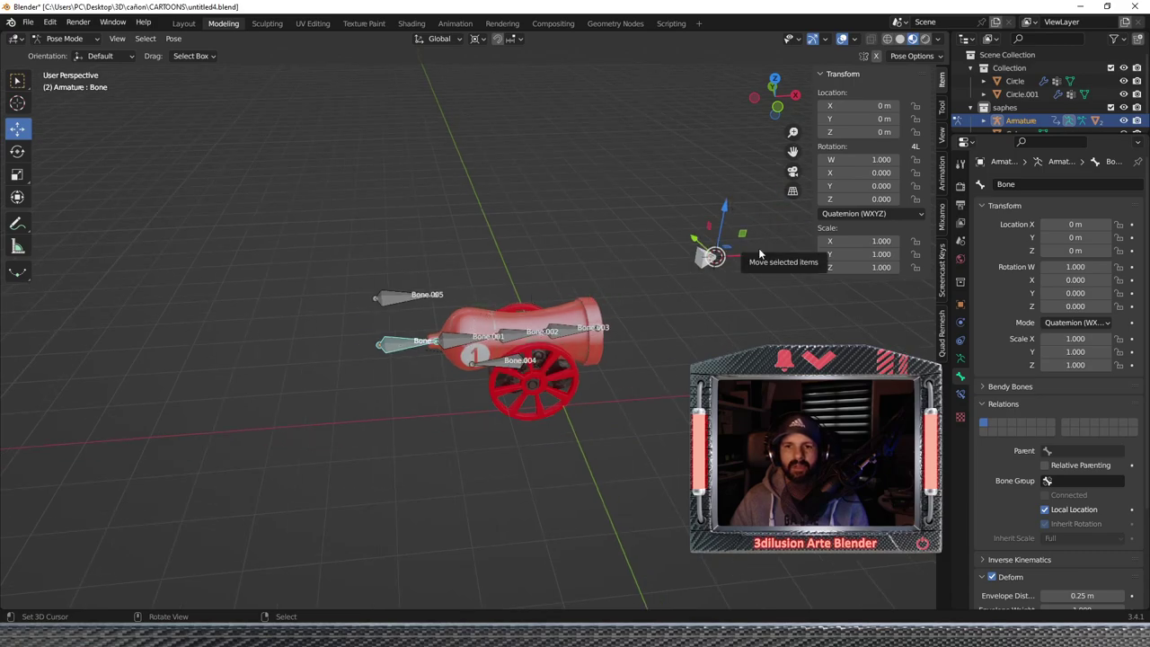
mouse_move(757, 264)
left_mouse_down()
mouse_move(652, 260)
mouse_move(790, 263)
left_mouse_up()
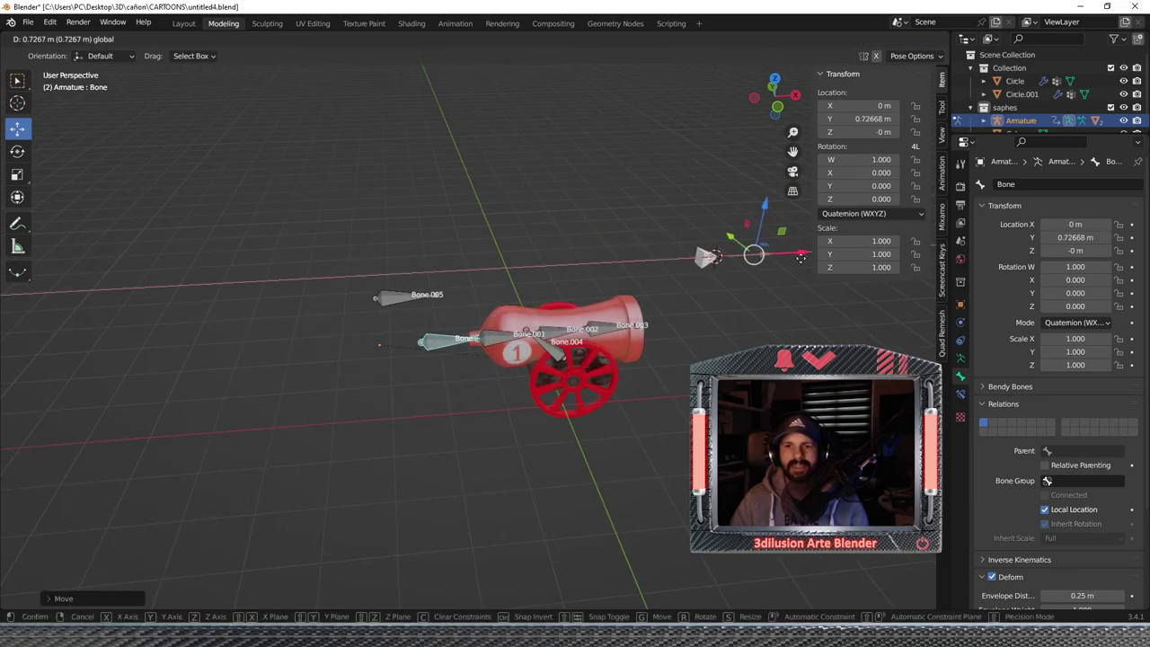
key("Escape")
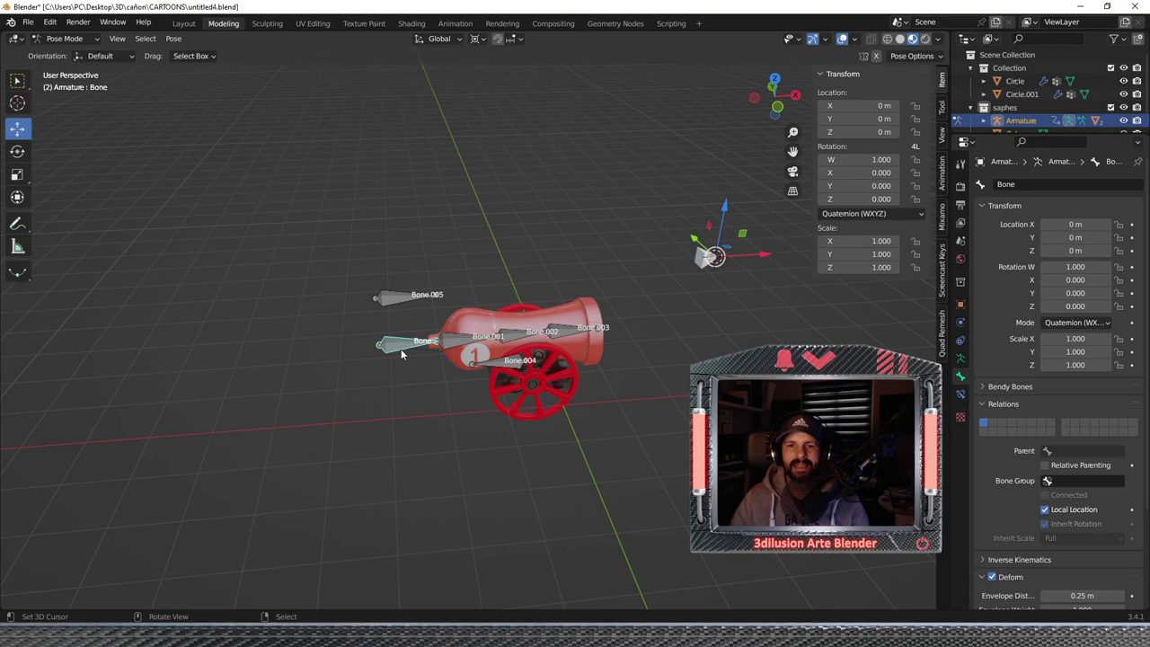
scroll(359, 350, "up", 3)
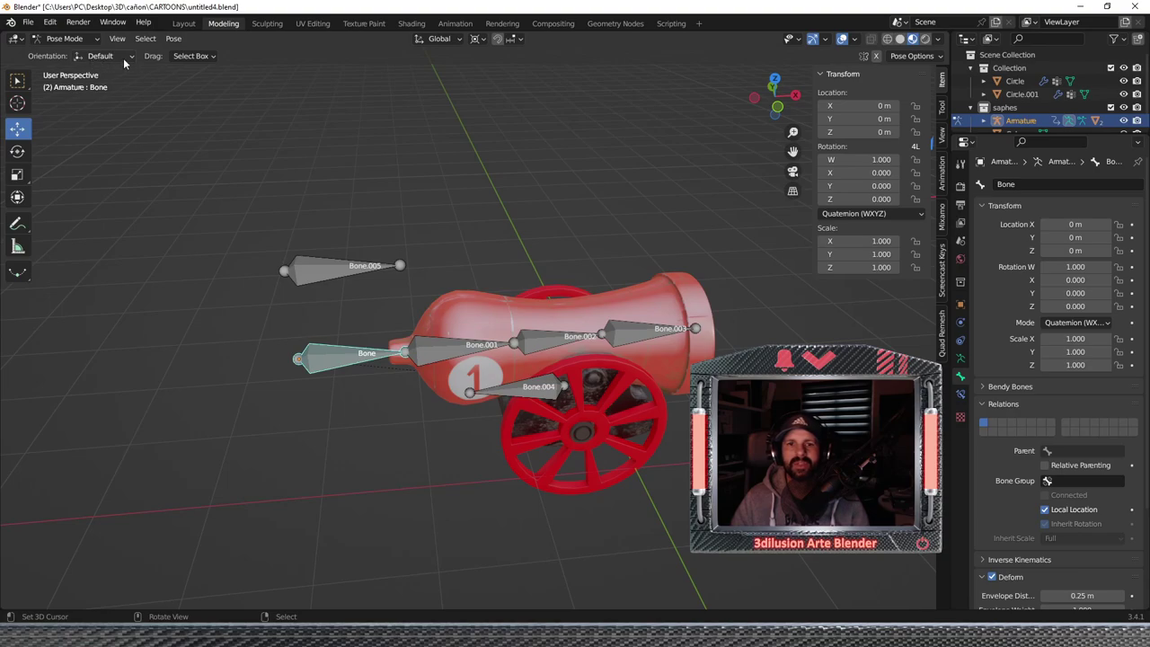
In Edit Mode, select Bone.005 and then Bone, keeping Bone active.
left_click(300, 273)
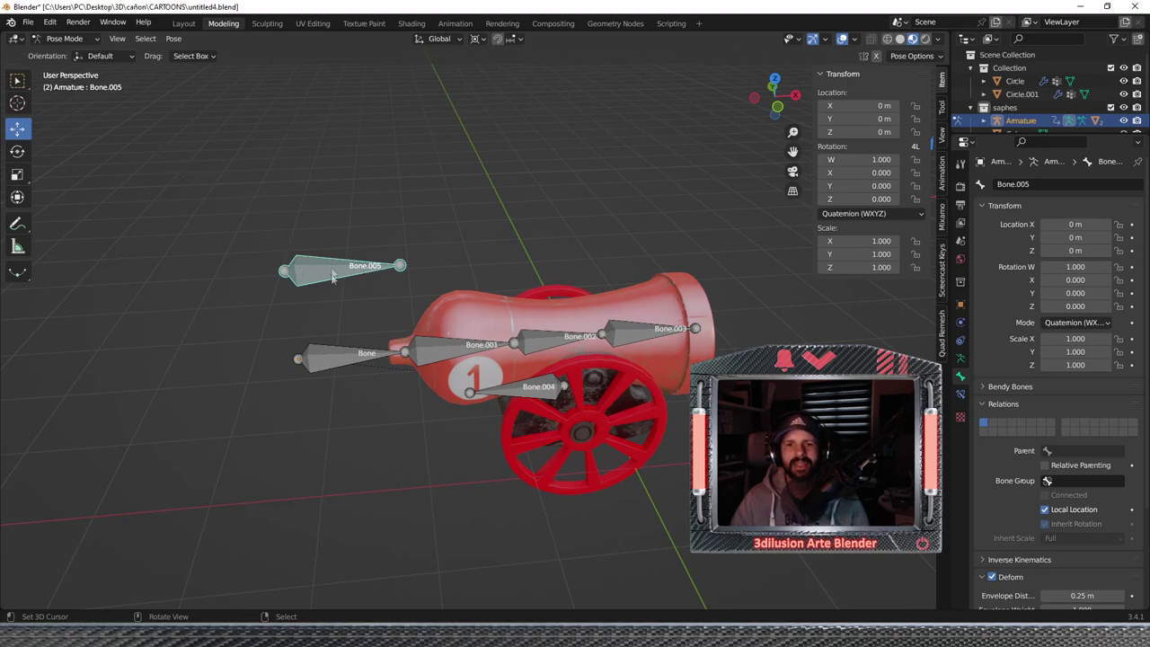
left_click(328, 358)
key("Tab")
left_click(321, 266, "shift")
left_click(329, 350, "shift")
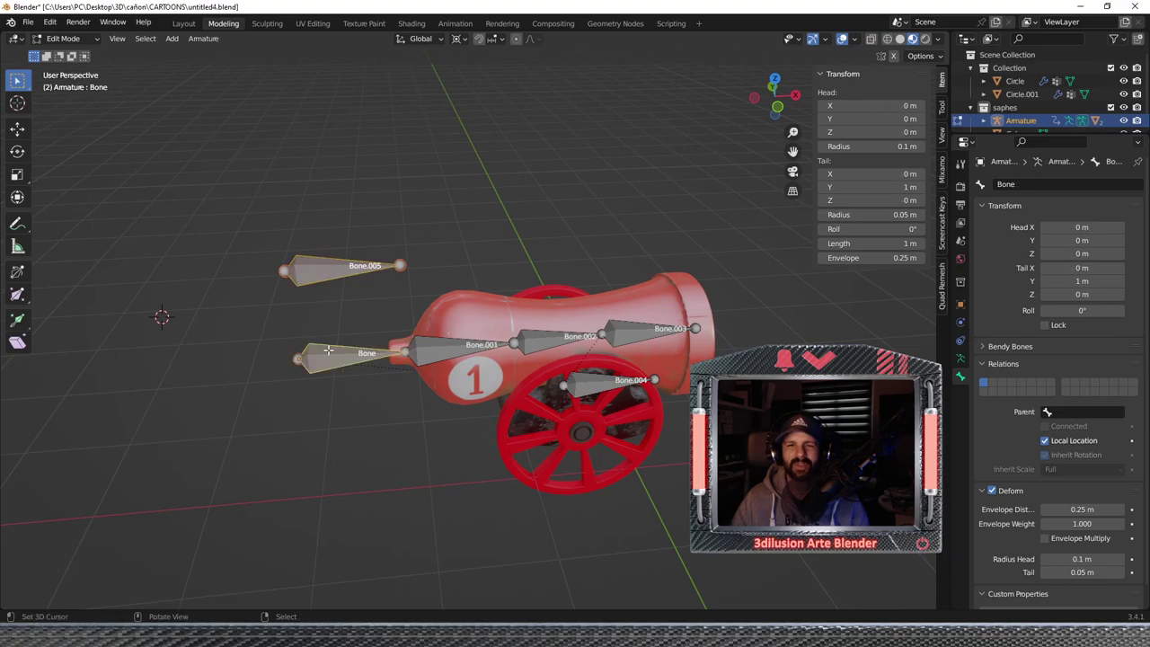
key("ctrl+p")
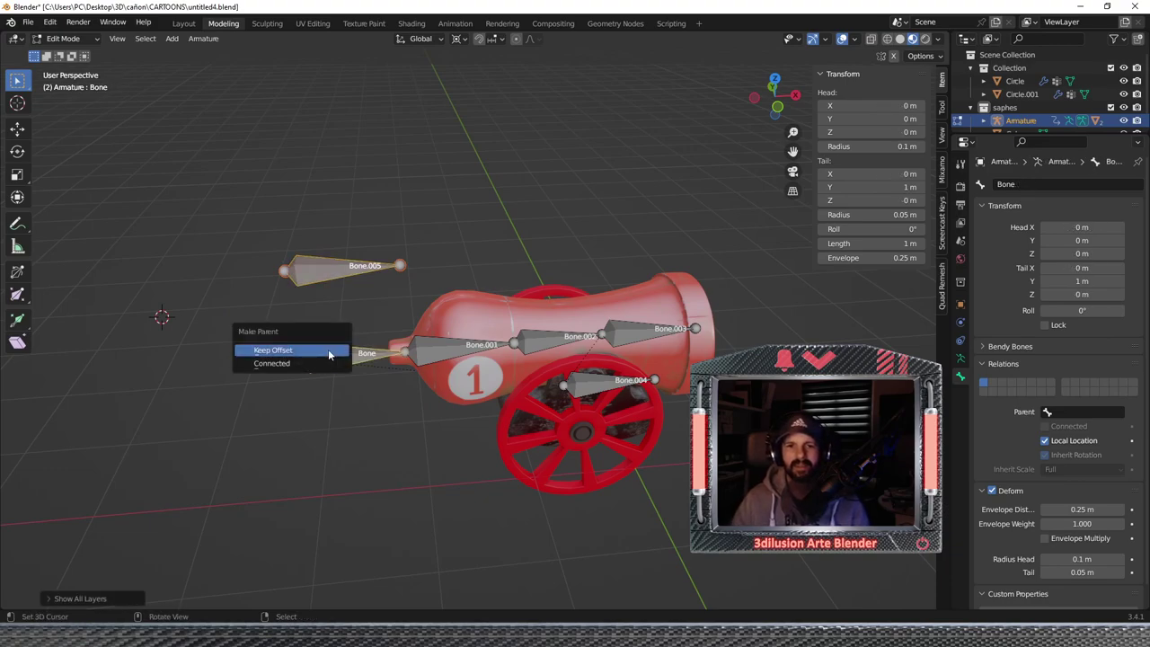
left_click(329, 355)
left_click(350, 357)
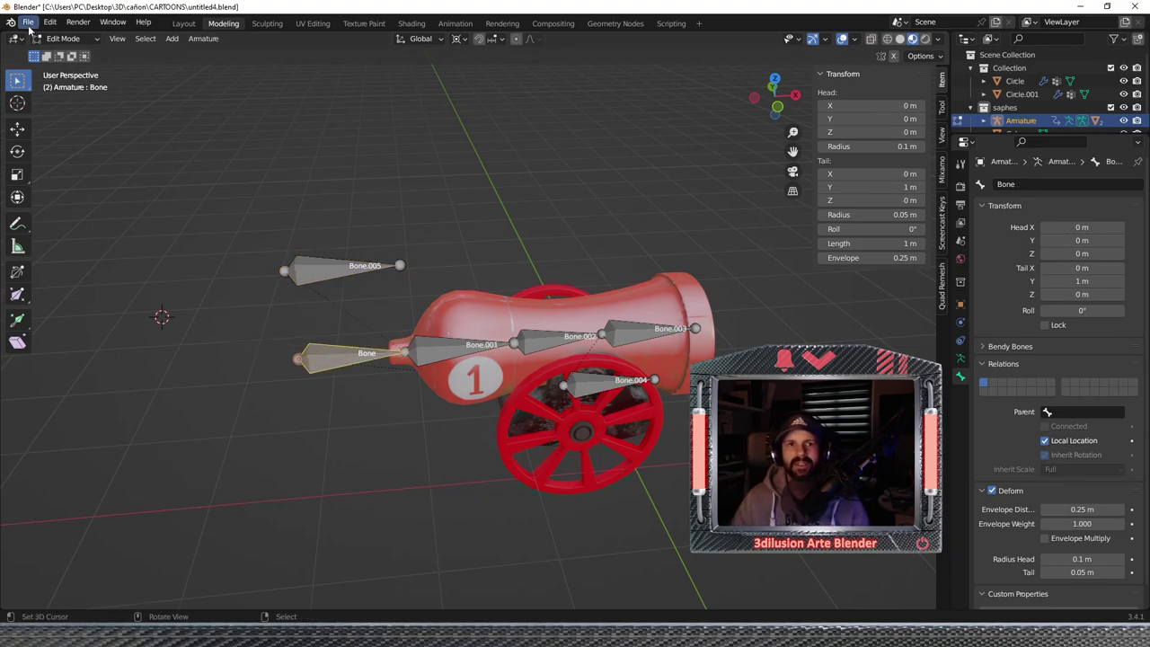
left_click(58, 39)
left_click(54, 79)
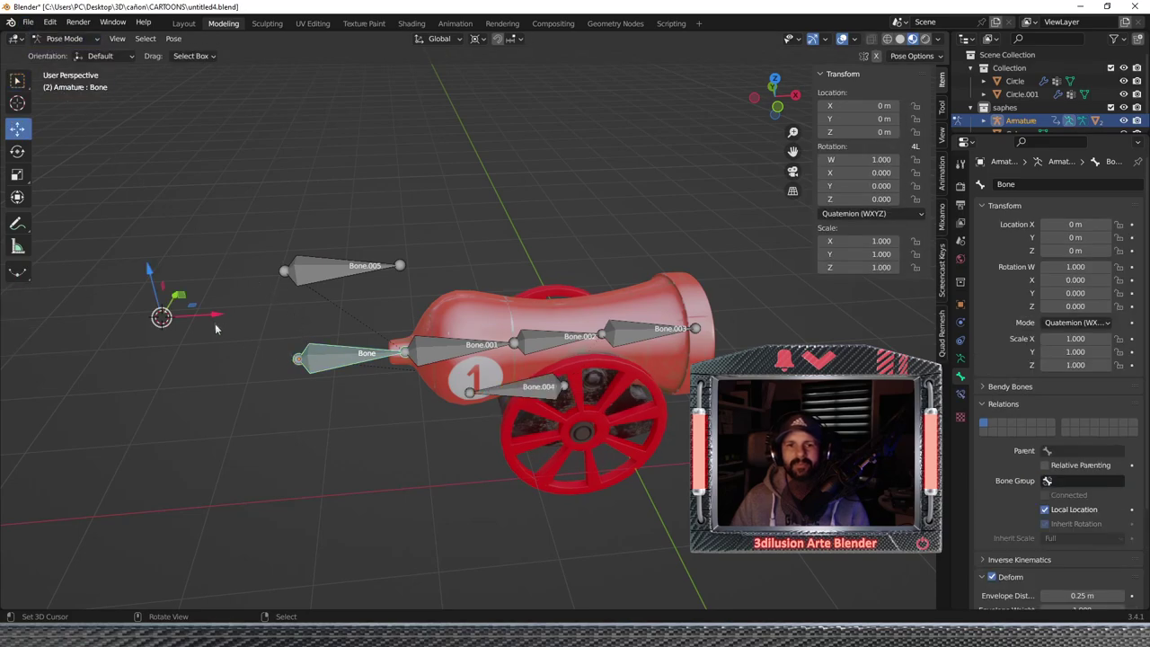
key("g")
key("x")
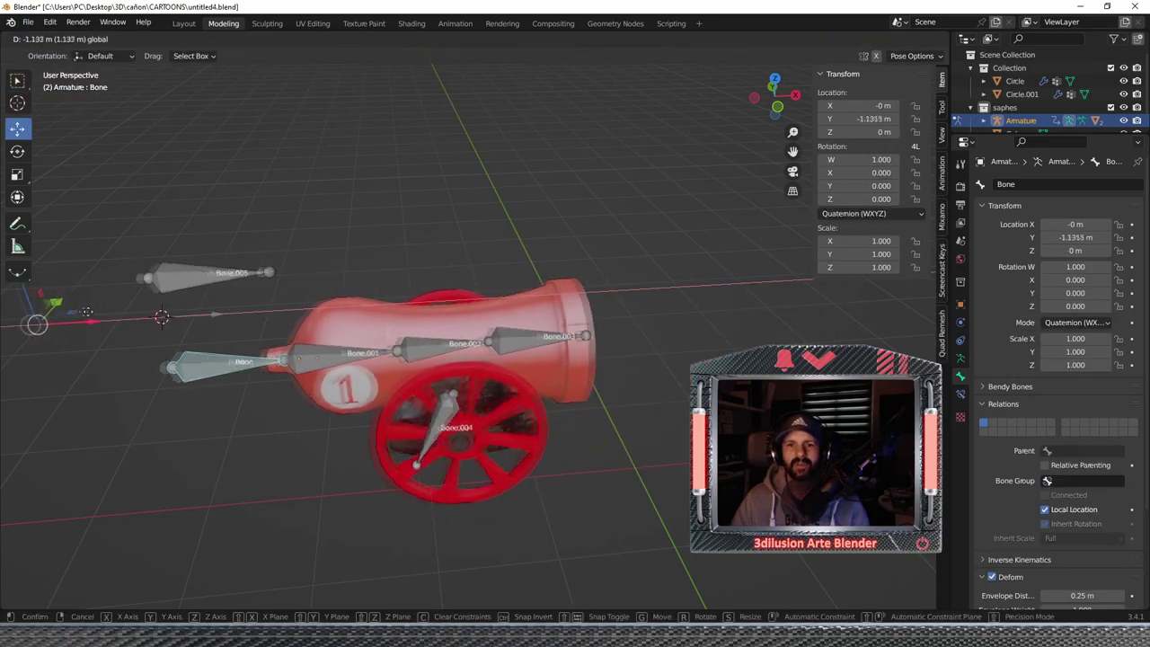
left_click(347, 197)
key("Tab")
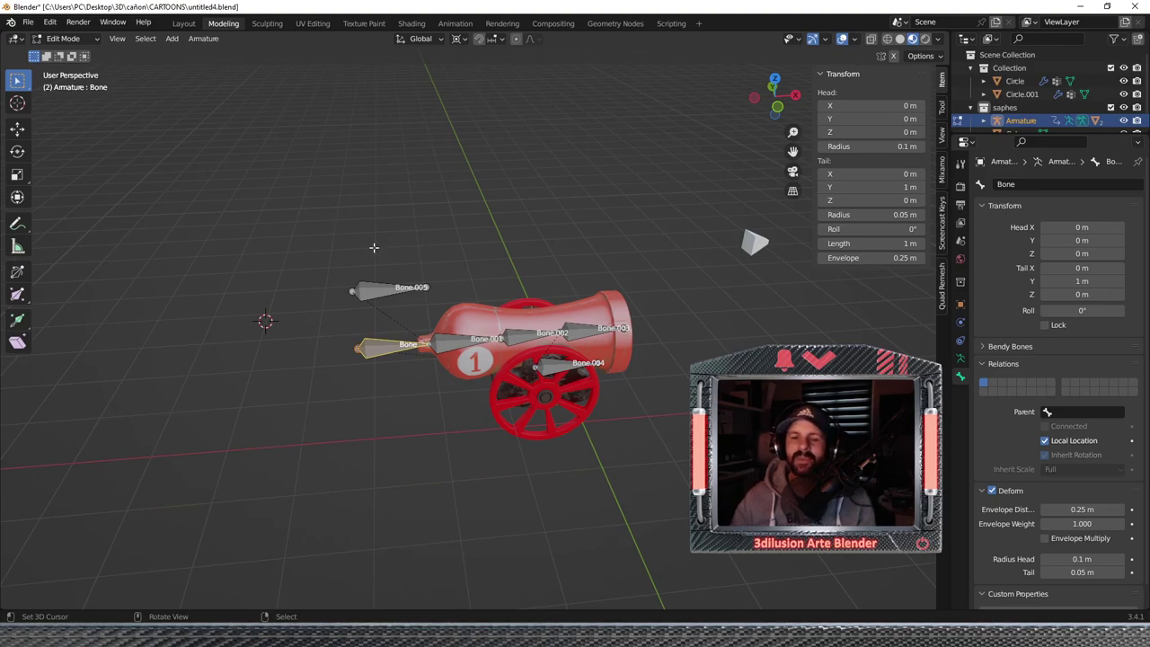
left_click(370, 294)
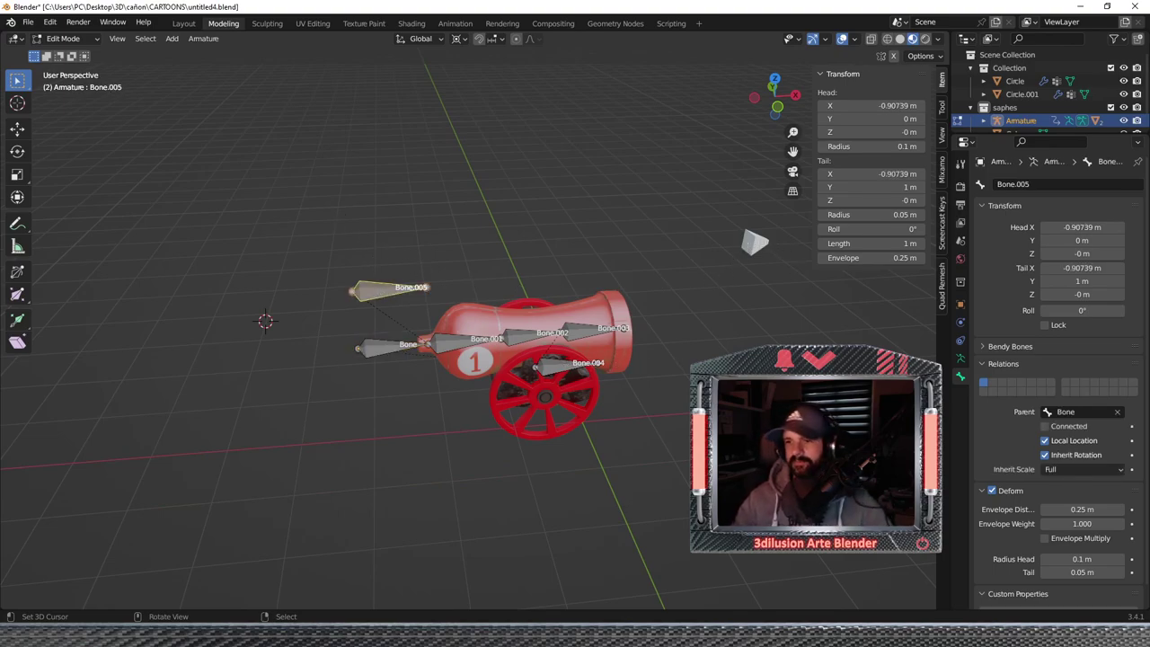
scroll(1042, 420, "down", 1)
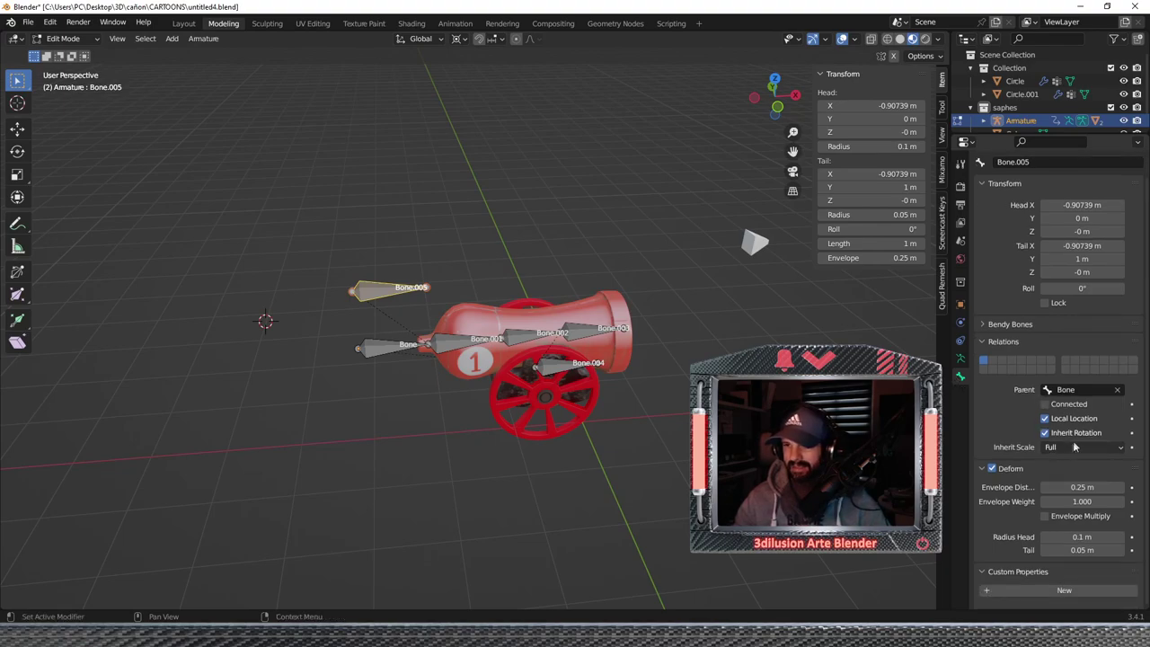
In Pose Mode, pick the Cube with the eyedropper as Bone.005's Custom Shape object.
left_click(63, 38)
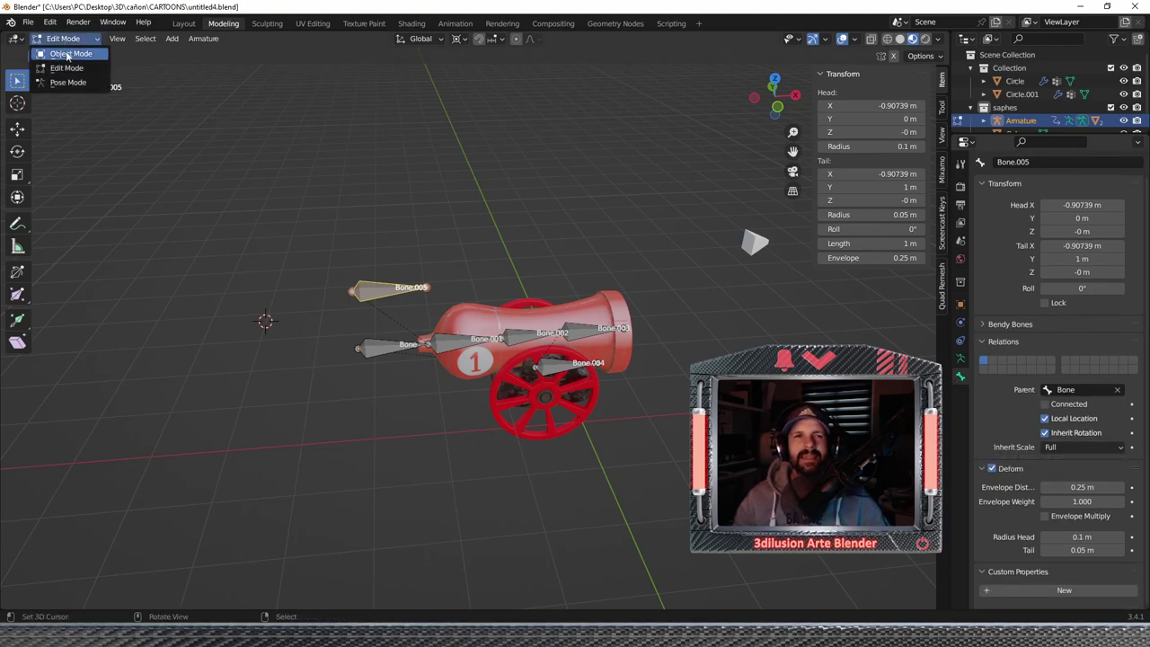
left_click(58, 90)
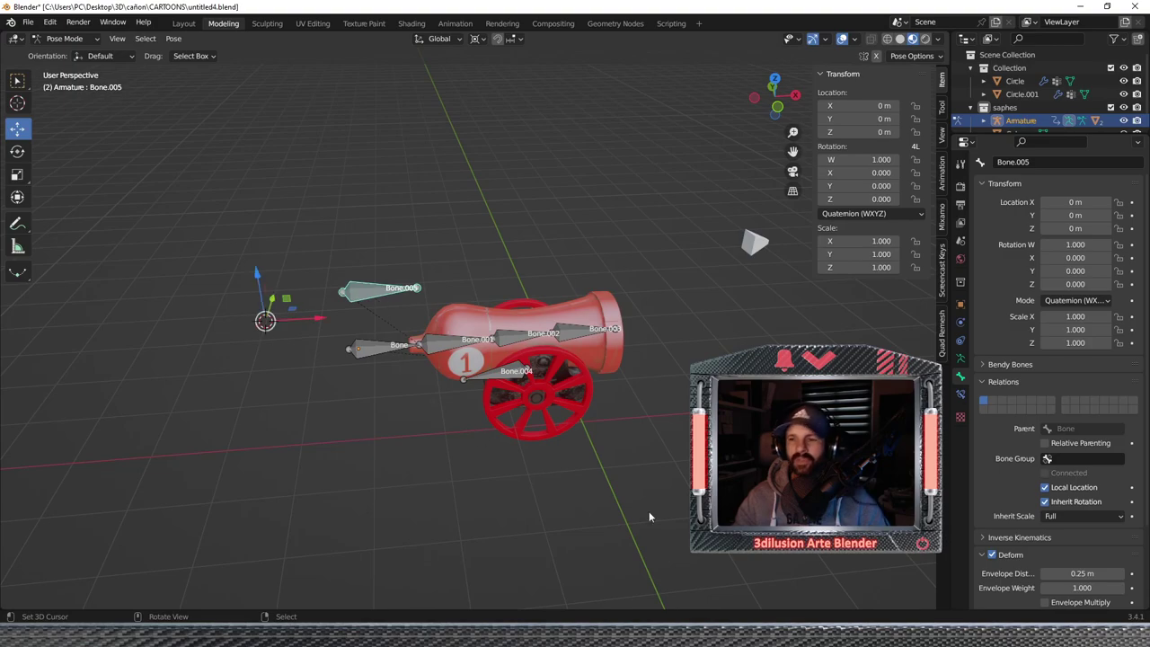
scroll(1045, 486, "down", 2)
scroll(1042, 487, "down", 1)
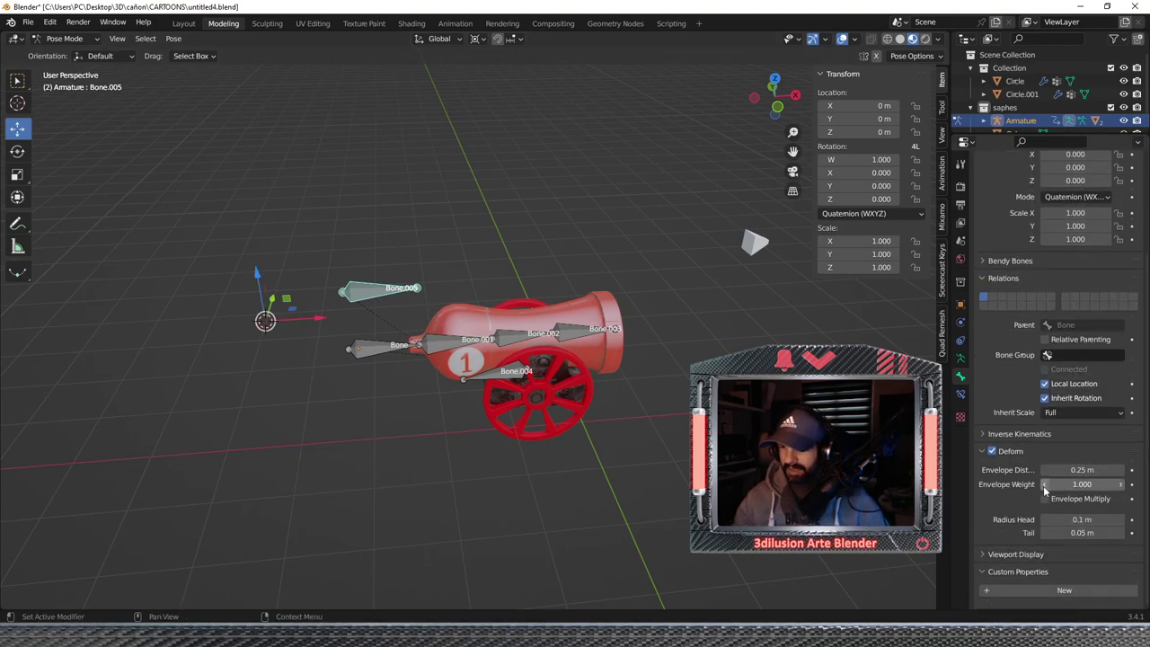
left_click(990, 557)
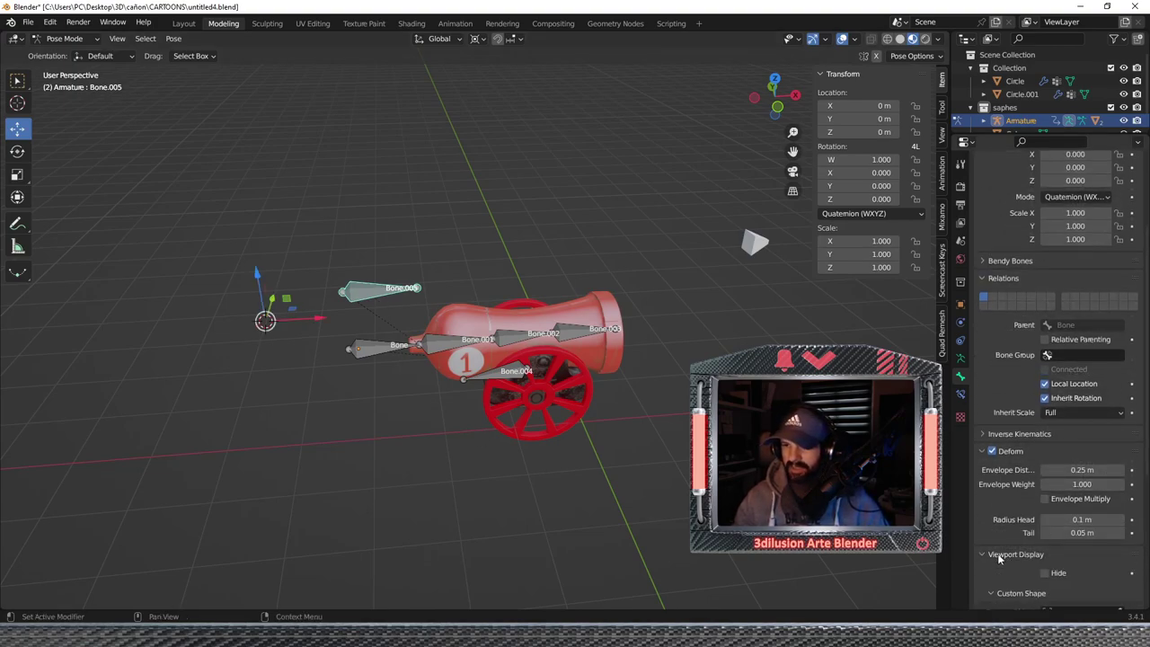
scroll(1007, 537, "down", 2)
scroll(1007, 536, "down", 2)
scroll(1007, 539, "down", 2)
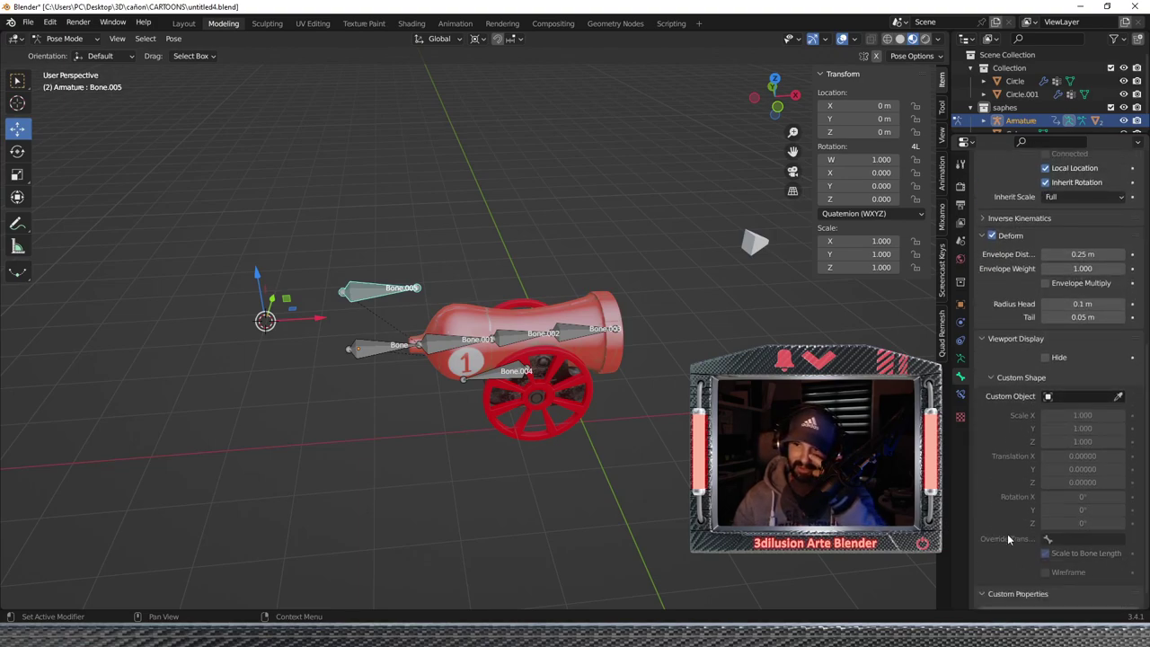
left_click(1072, 396)
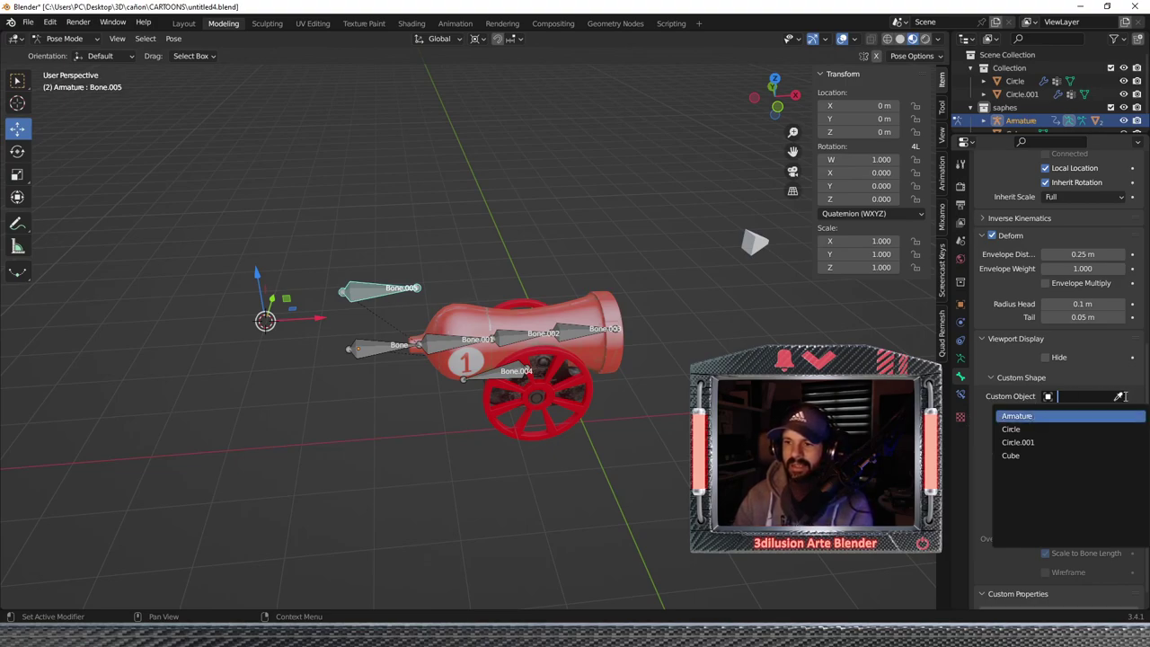
left_click(1119, 396)
left_click(756, 242)
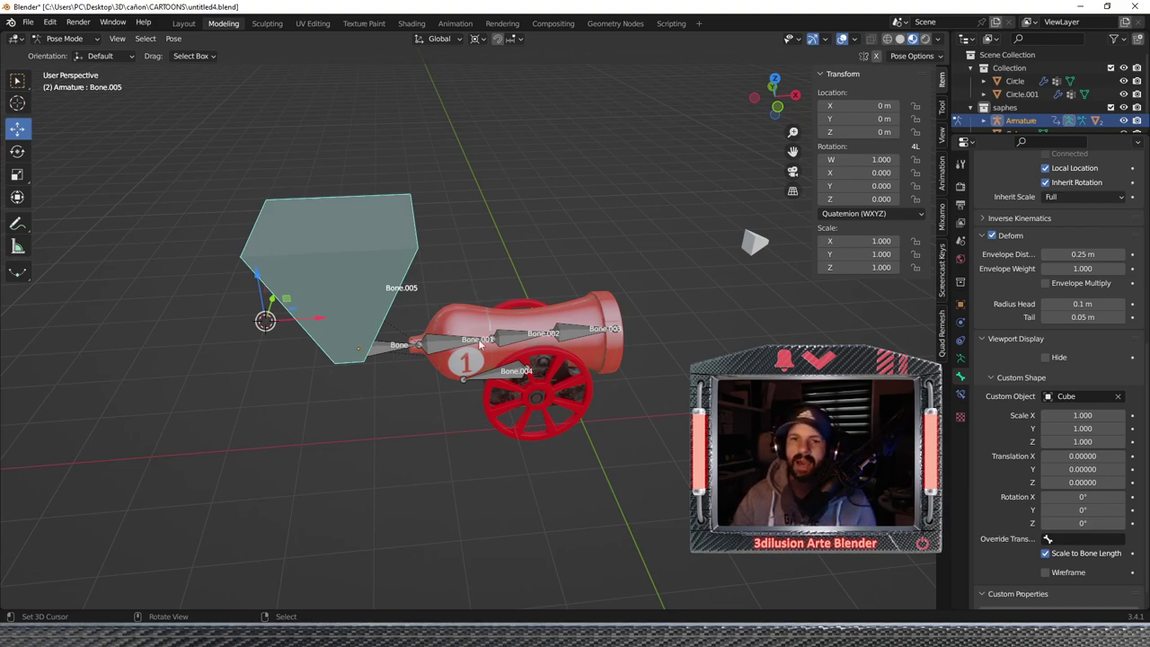
key("KP_1")
Give Bone.005's custom shape scale 0.3, Z rotation 89.4°, and wireframe display.
mouse_move(1082, 497)
left_mouse_down()
mouse_move(1091, 523)
mouse_move(1118, 523)
left_mouse_up()
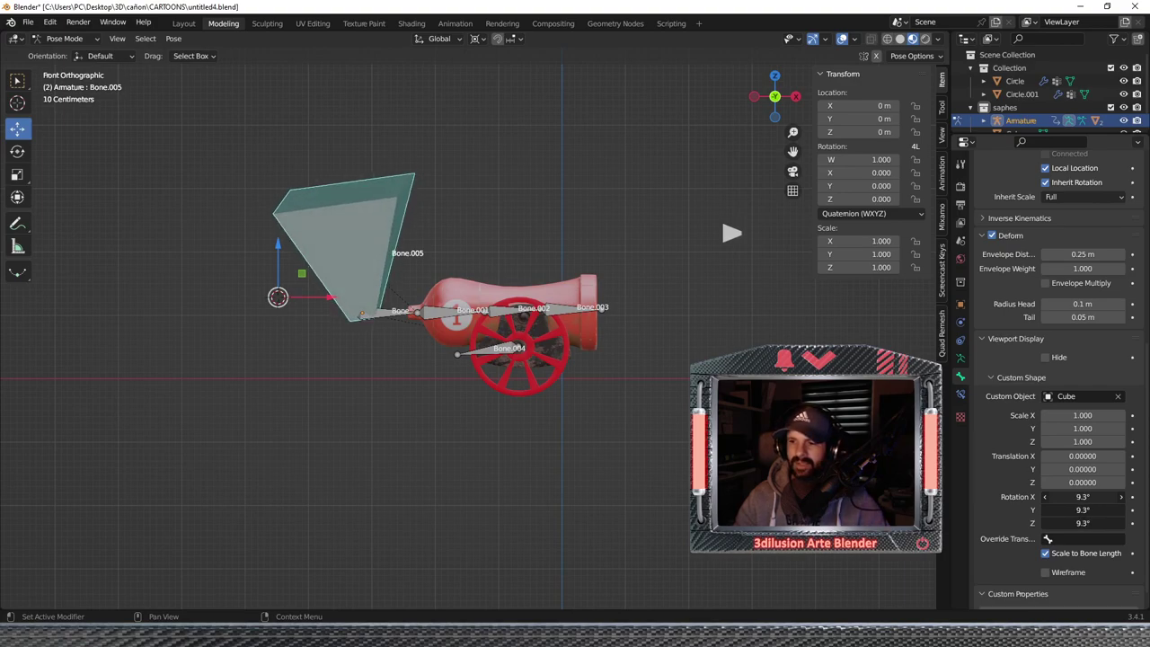
key("Escape")
mouse_move(1066, 414)
left_mouse_down()
mouse_move(1042, 442)
mouse_move(1064, 442)
left_mouse_up()
mouse_move(1078, 510)
left_mouse_down()
mouse_move(1105, 522)
mouse_move(1074, 523)
left_mouse_up()
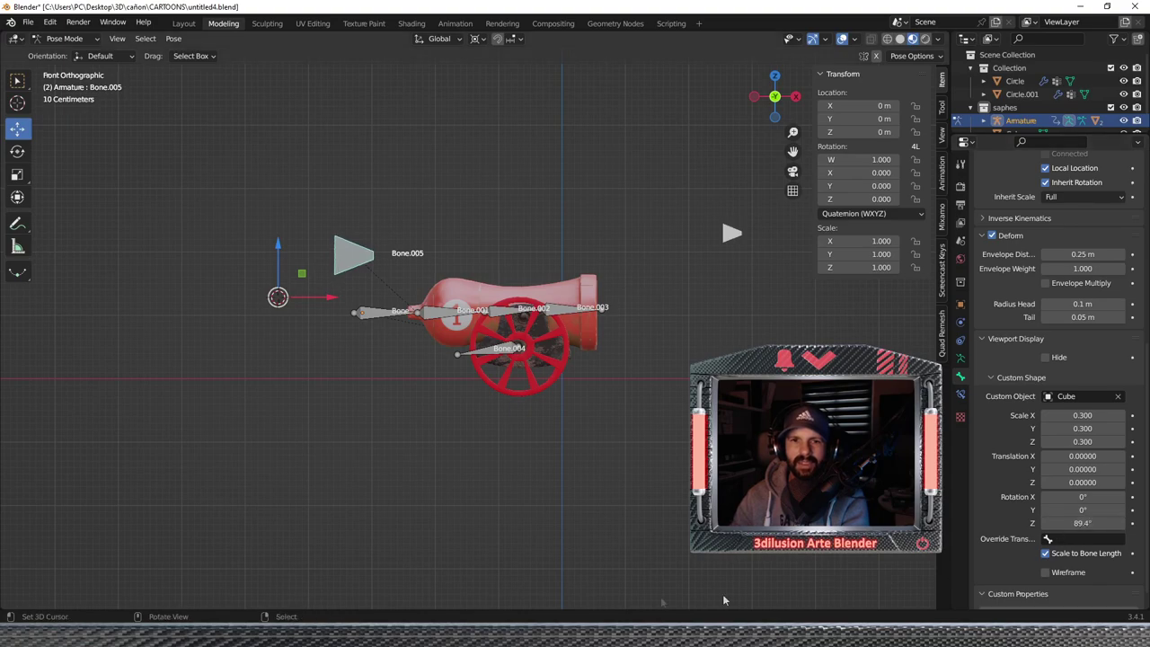
scroll(505, 385, "up", 3)
scroll(442, 423, "down", 2)
scroll(443, 423, "down", 2)
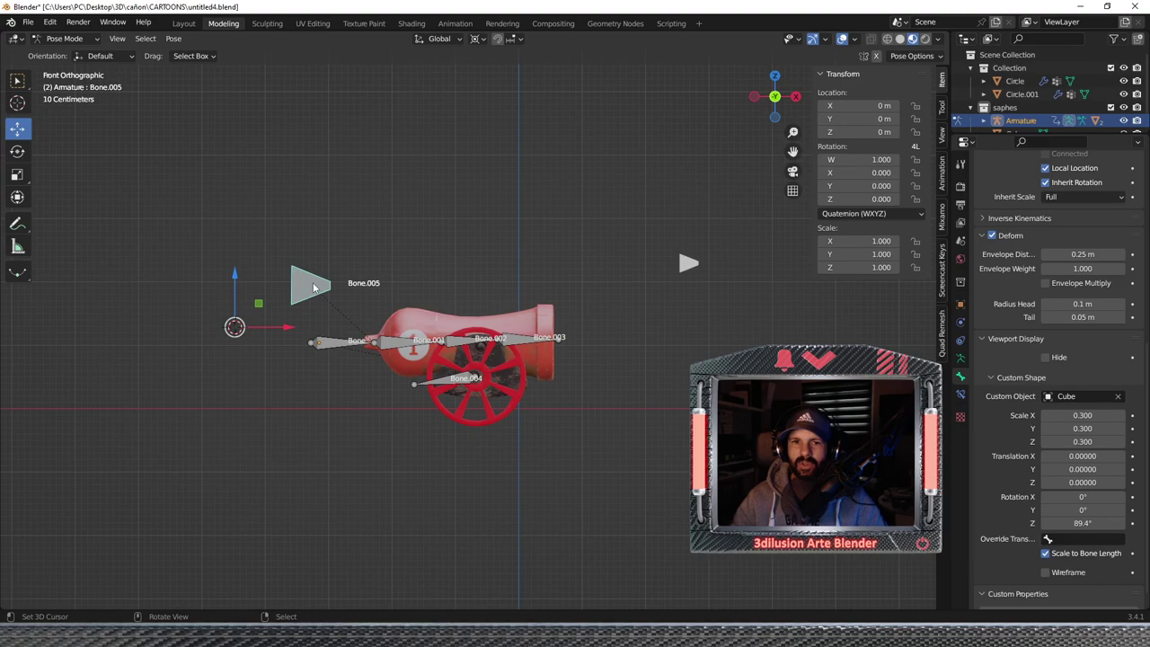
scroll(1017, 508, "down", 1)
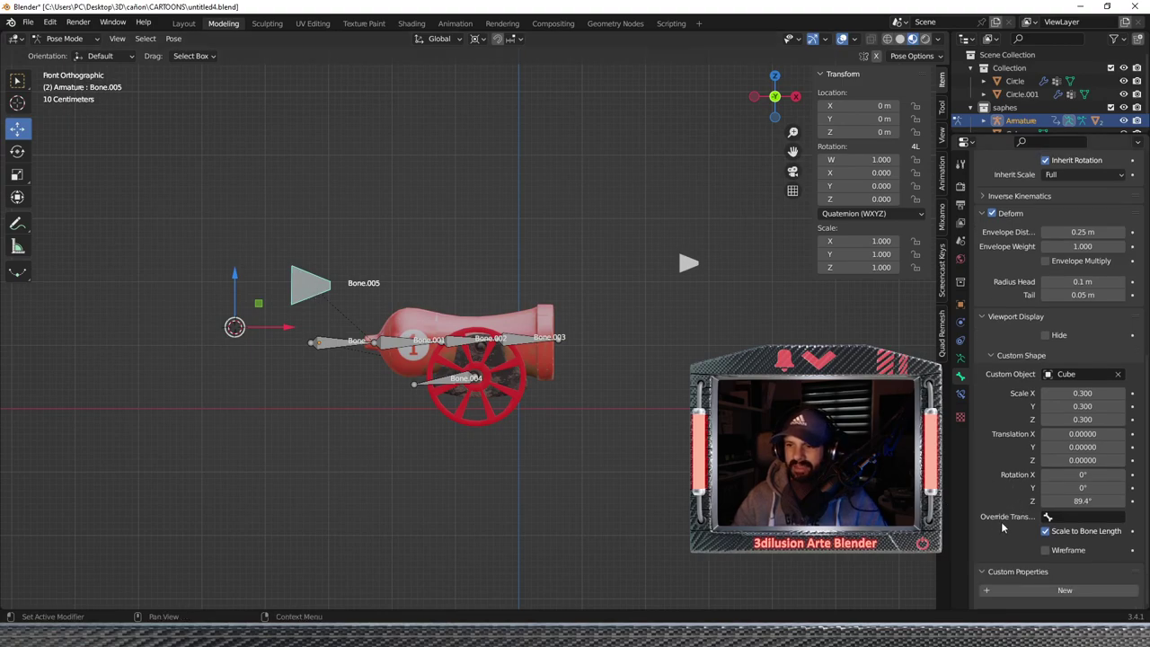
left_click(1045, 550)
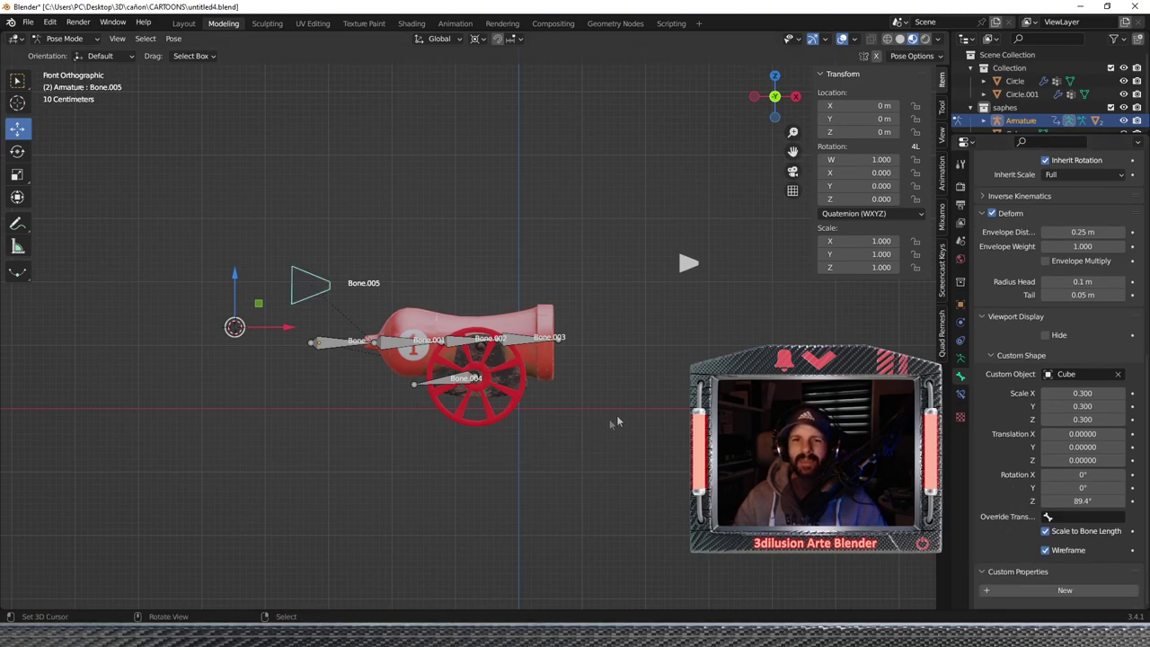
Orbit the rig, select Bone.005 through its cube shape, then select the root Bone.
mouse_move(647, 371)
middle_mouse_down()
mouse_move(546, 419)
mouse_move(619, 415)
middle_mouse_up()
left_click(301, 305)
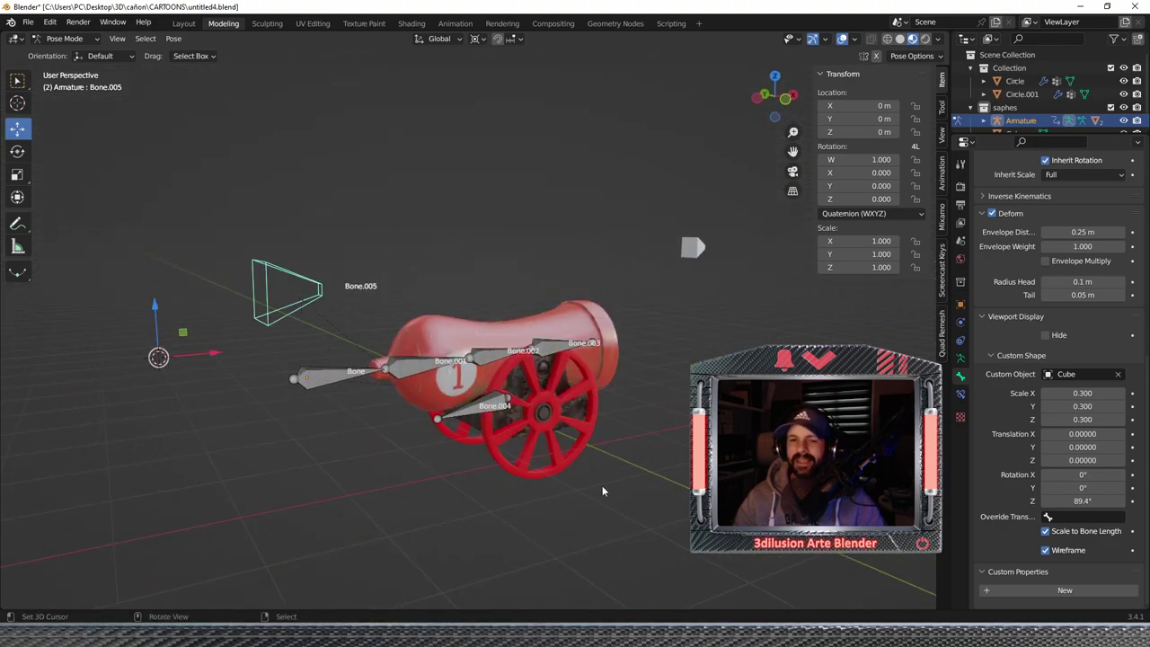
scroll(643, 429, "down", 1)
scroll(642, 425, "down", 1)
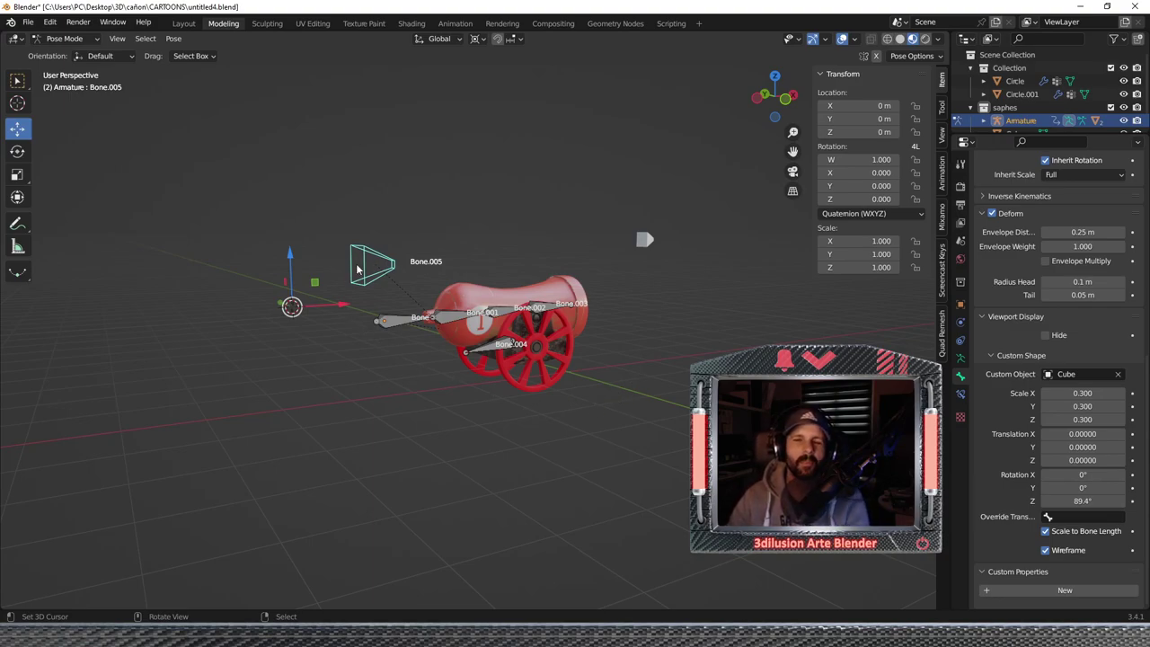
middle_click_drag(357, 268, 353, 308)
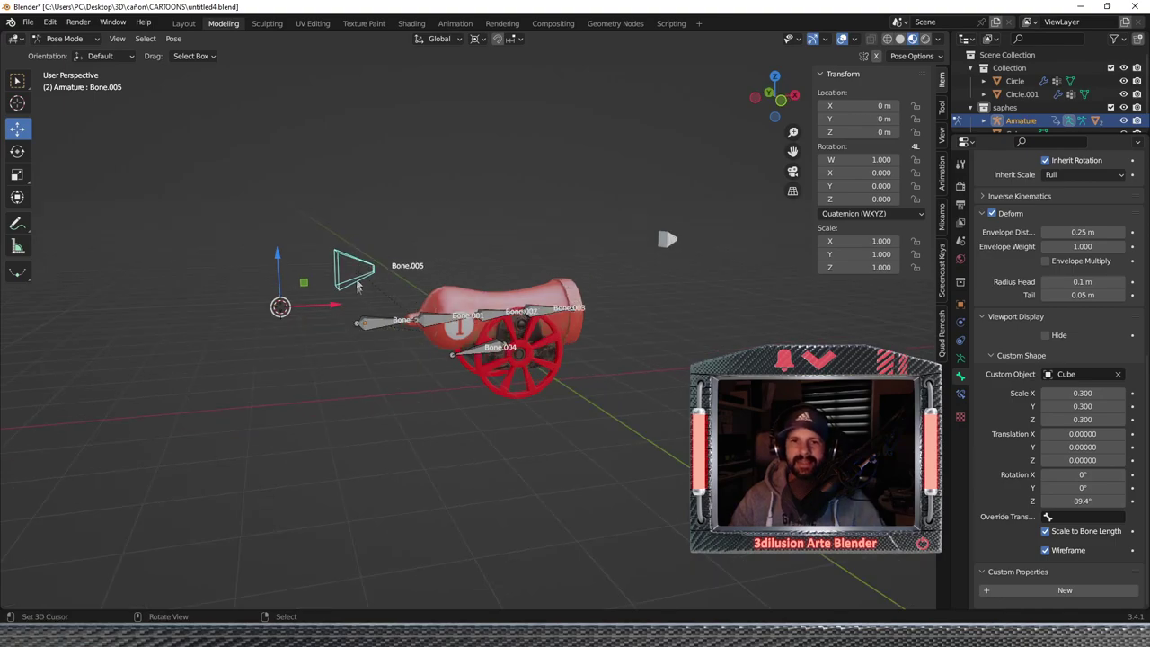
left_click(374, 327)
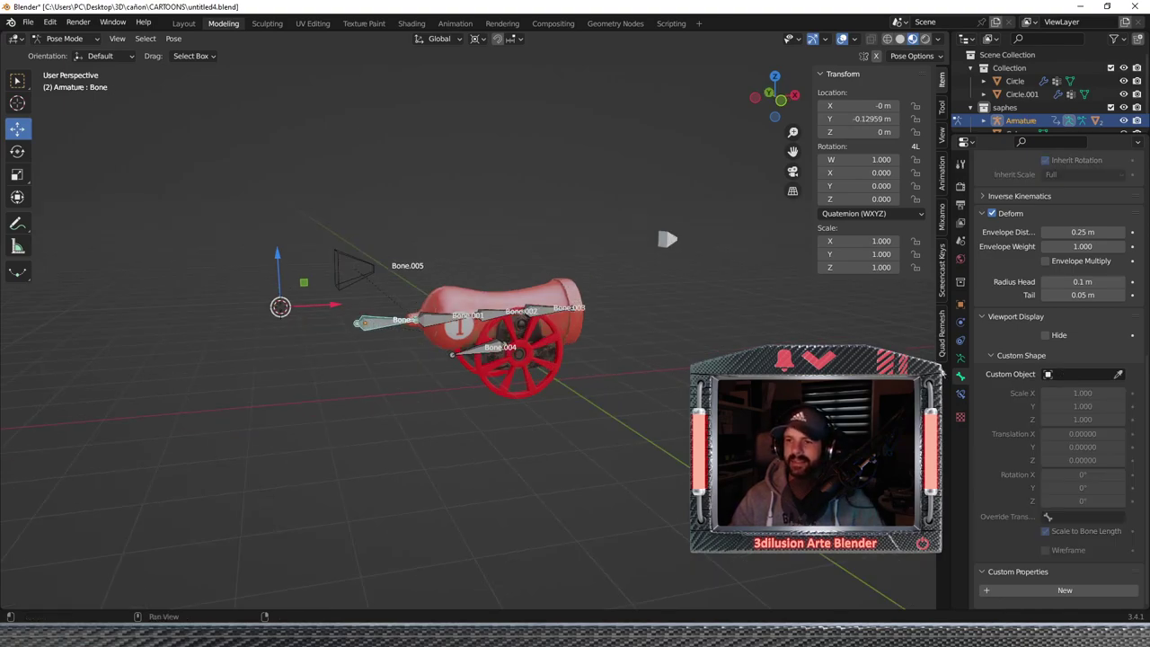
Add a Copy Rotation constraint to Bone, targeting the Armature's Bone.005.
left_click(960, 396)
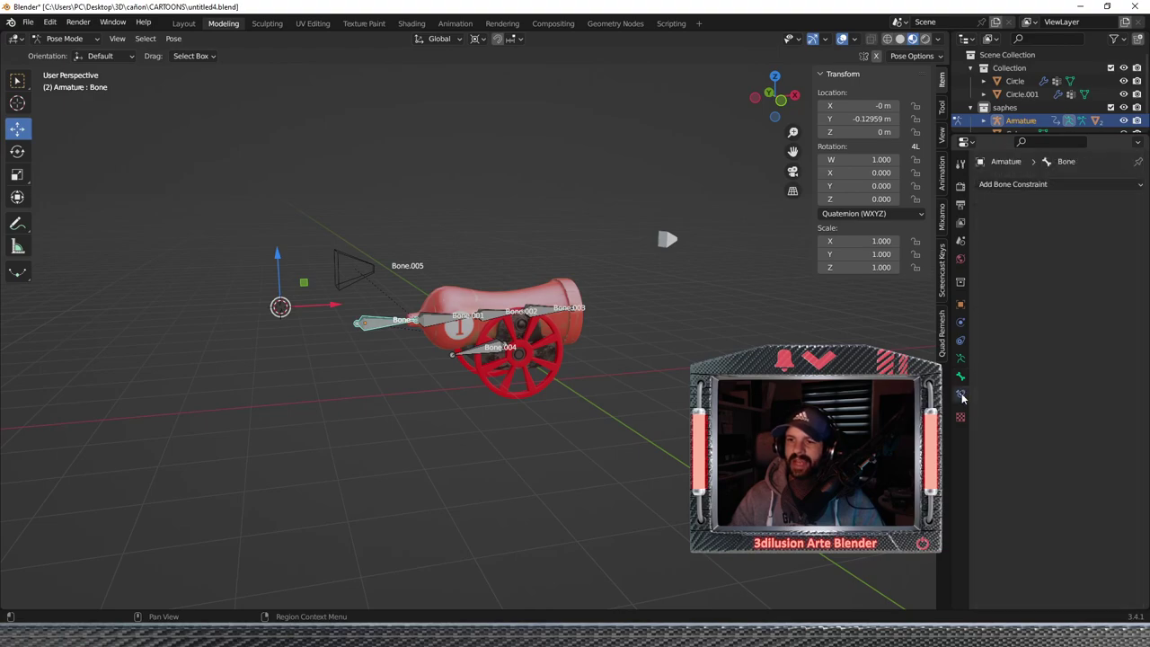
left_click(1016, 184)
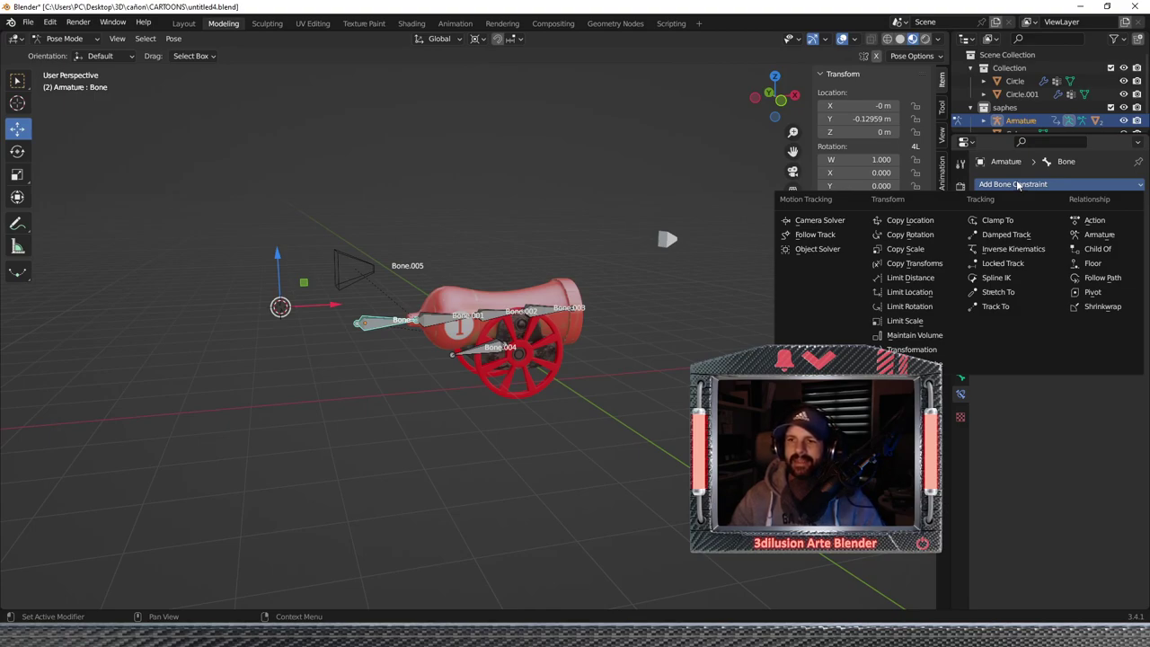
left_click(907, 234)
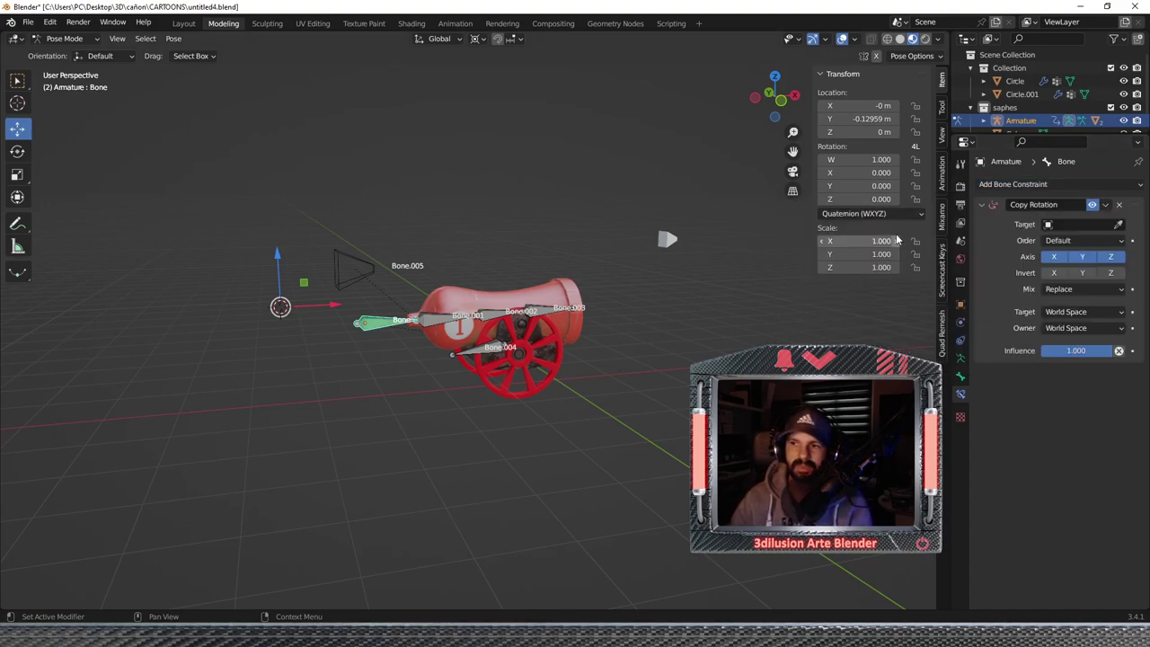
left_click(1087, 225)
left_click(1028, 240)
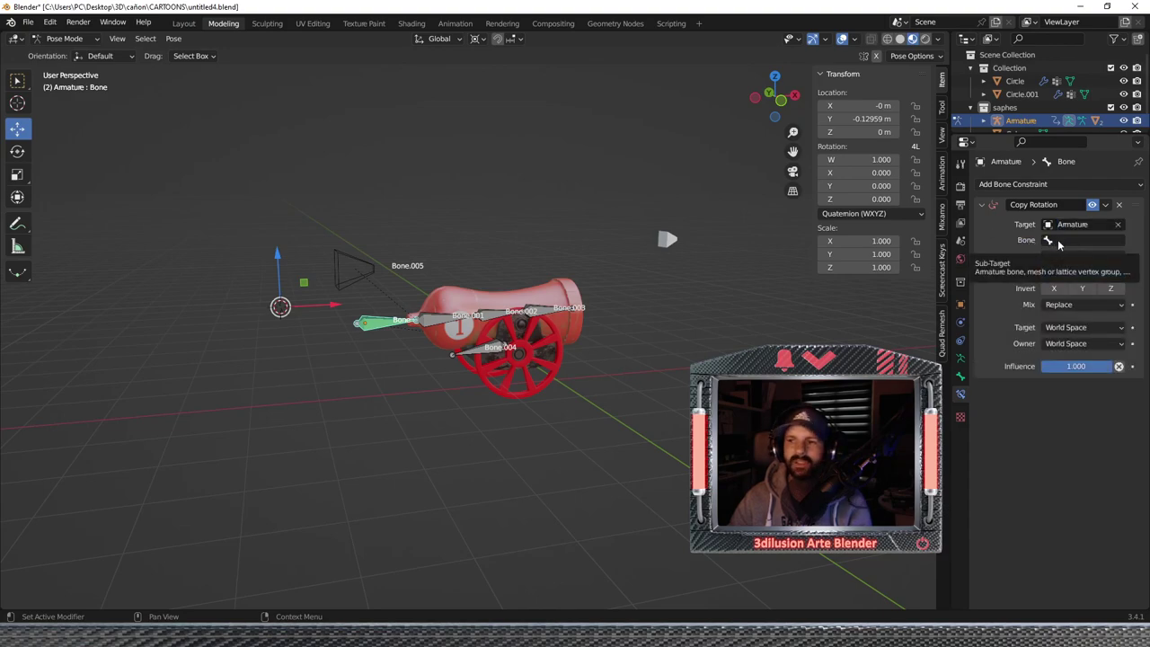
left_click(1058, 241)
left_click(1038, 326)
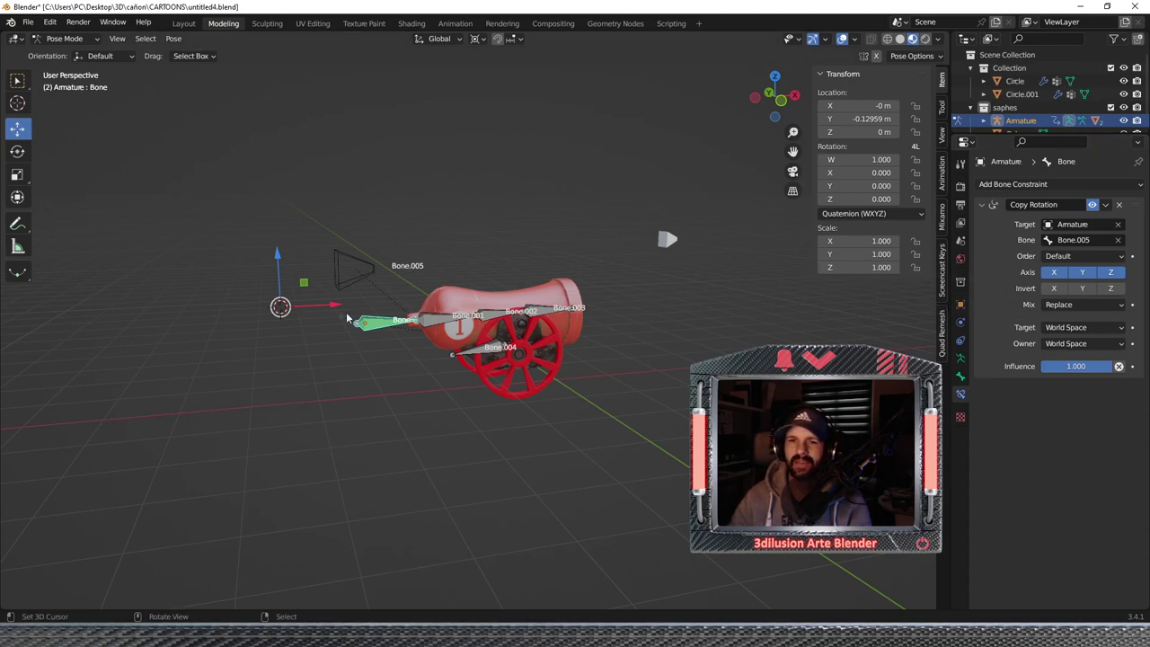
Test the constraint by moving Bone.005 along Y, then undo and reselect the root bone.
left_click(331, 286)
key("g")
key("y")
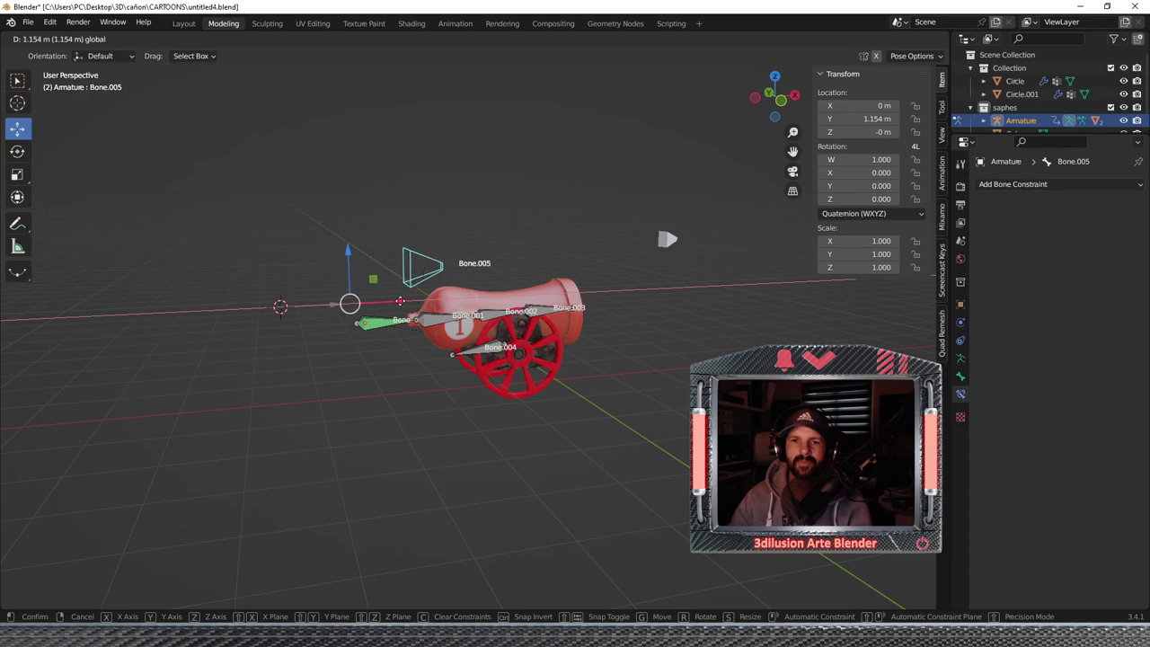
left_click(401, 306)
key("ctrl+z")
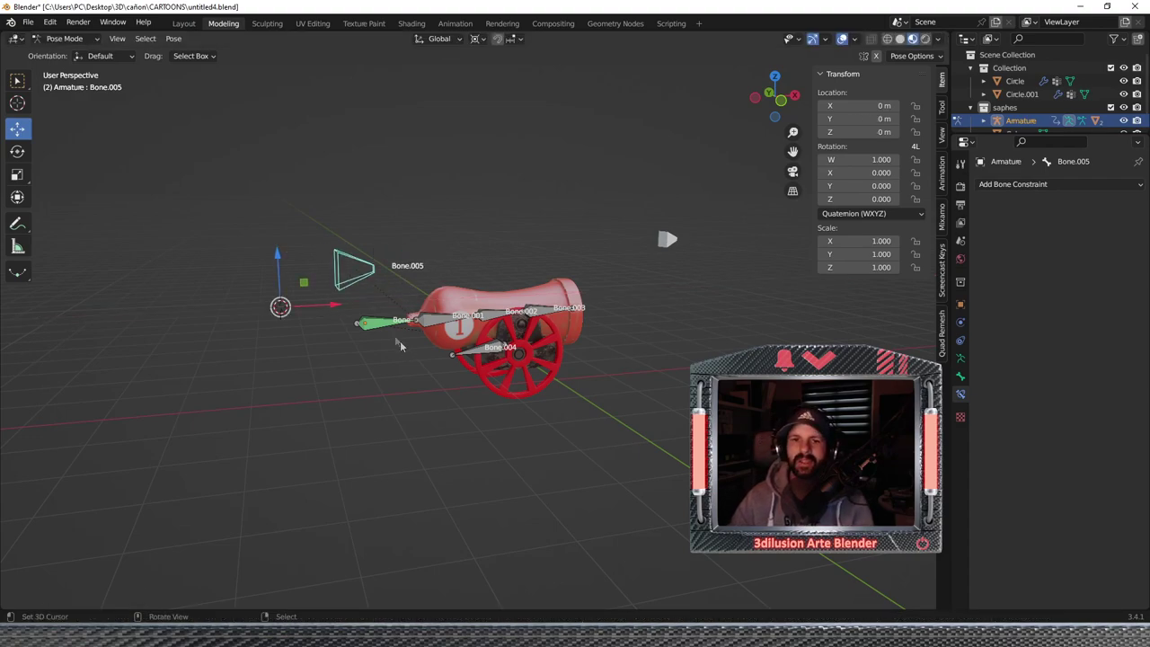
left_click(377, 329)
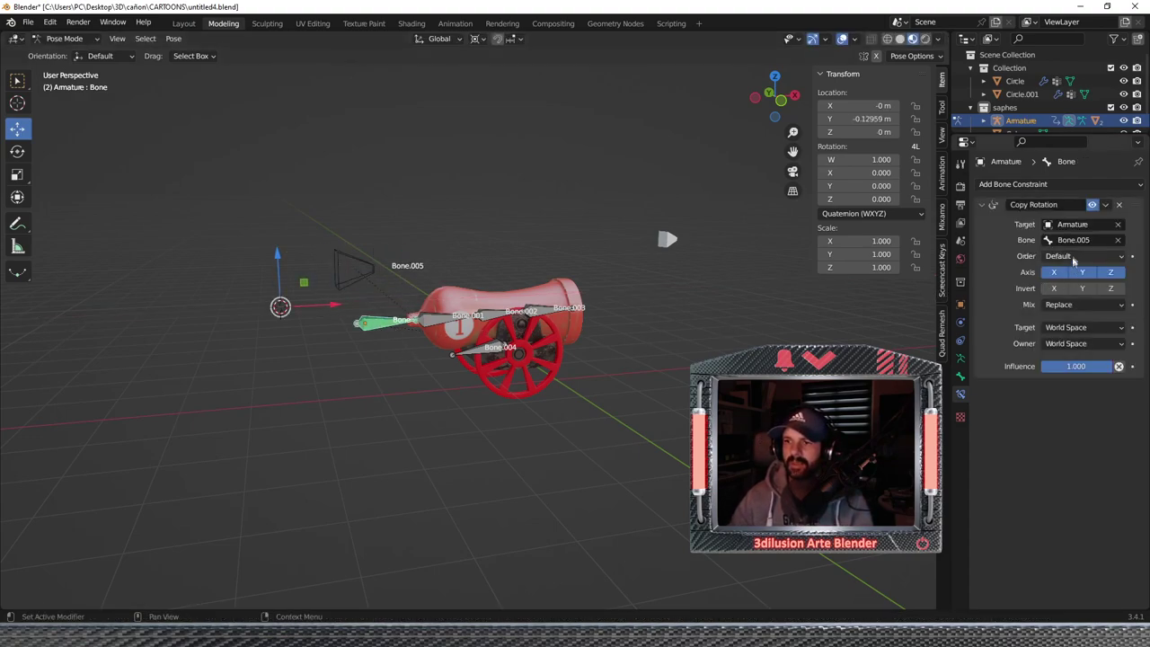
Set the constraint space to World Space, then delete the Copy Rotation constraint.
left_click(1067, 327)
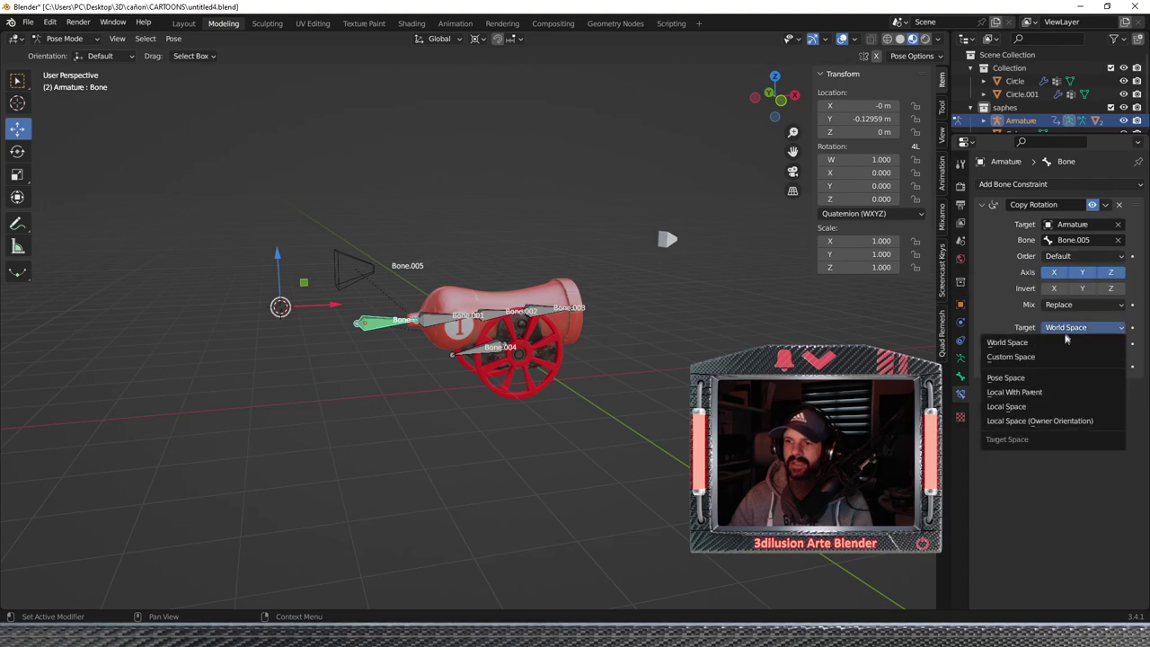
left_click(1053, 401)
left_click(1069, 327)
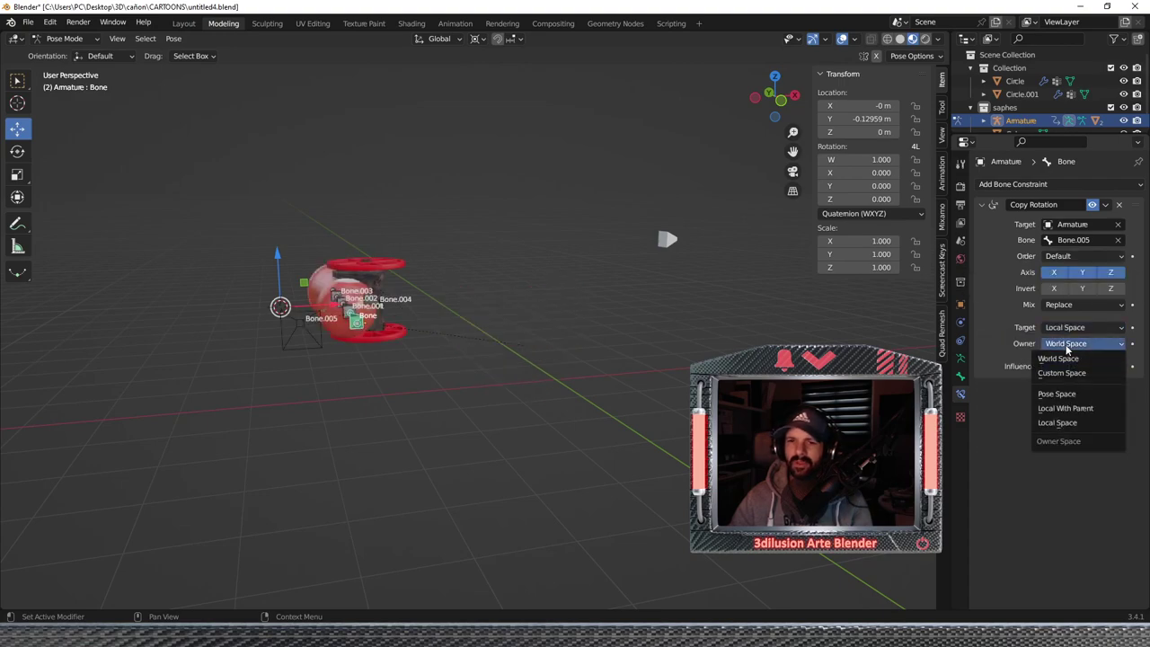
left_click(1068, 392)
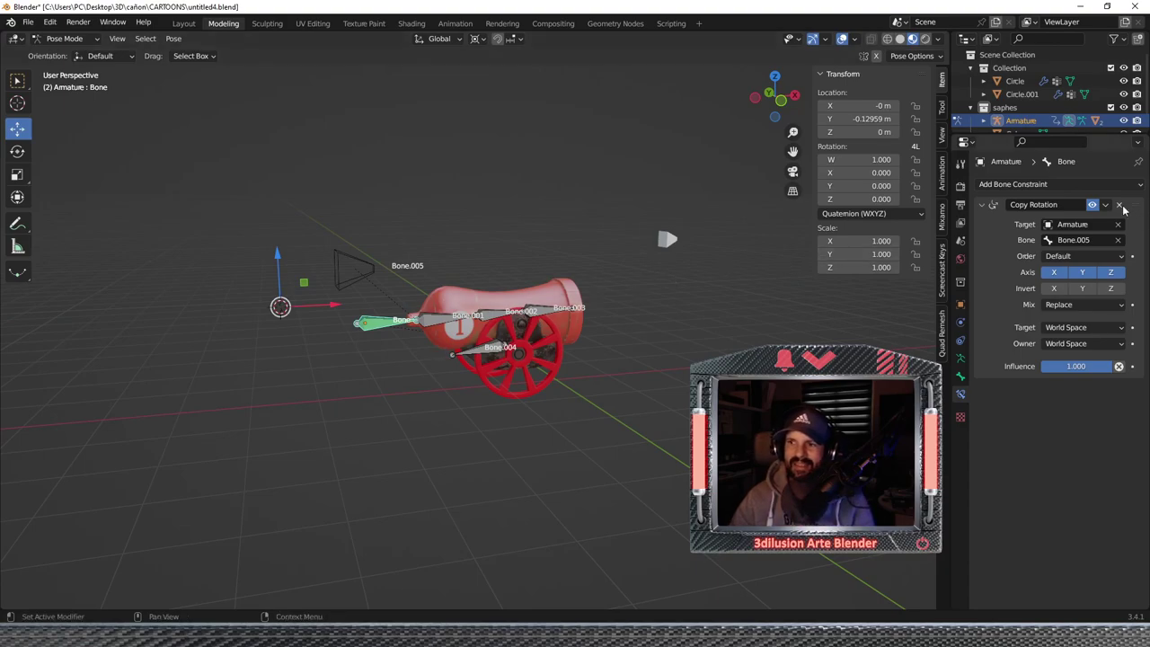
left_click(1119, 204)
left_click(356, 284)
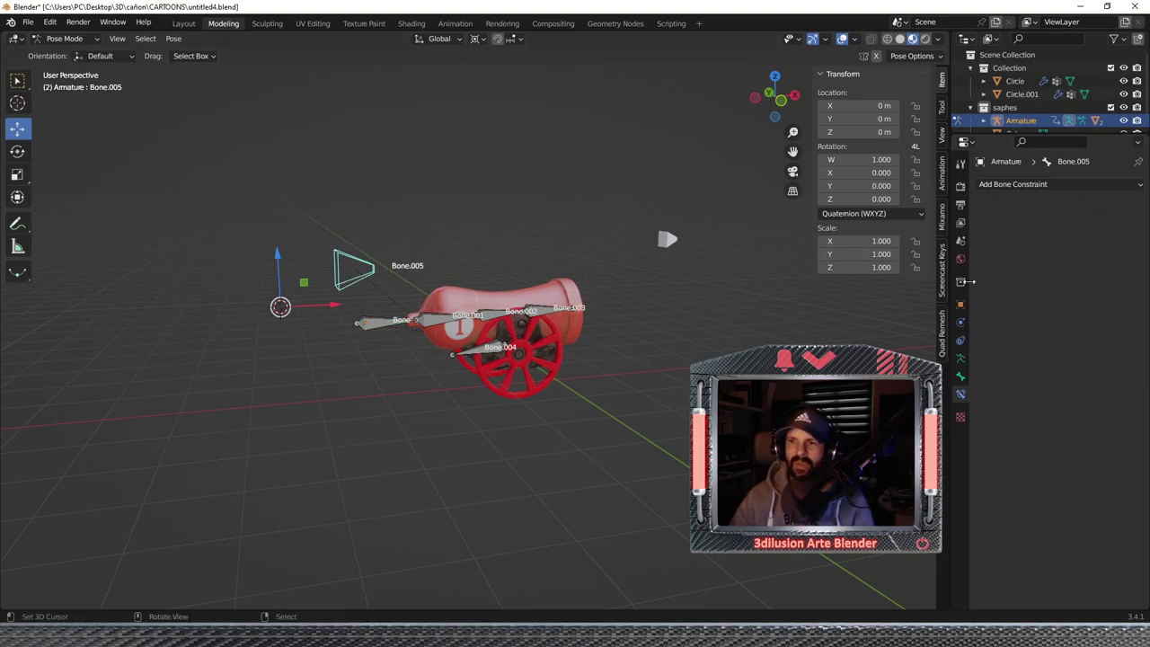
left_click(1008, 184)
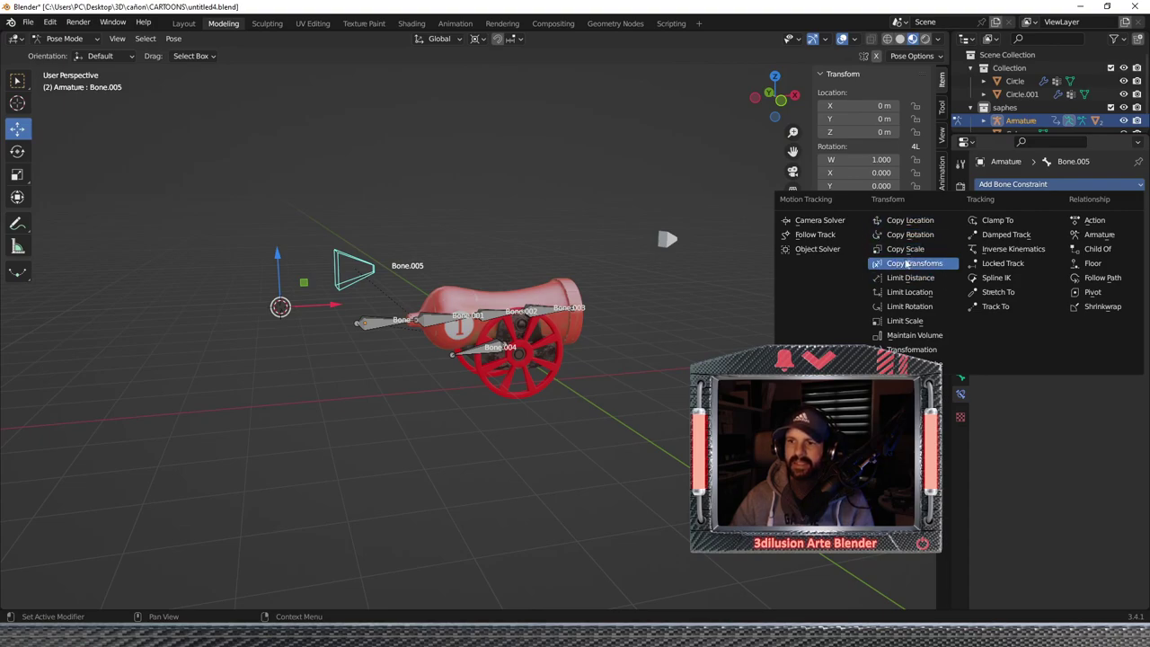
left_click(911, 224)
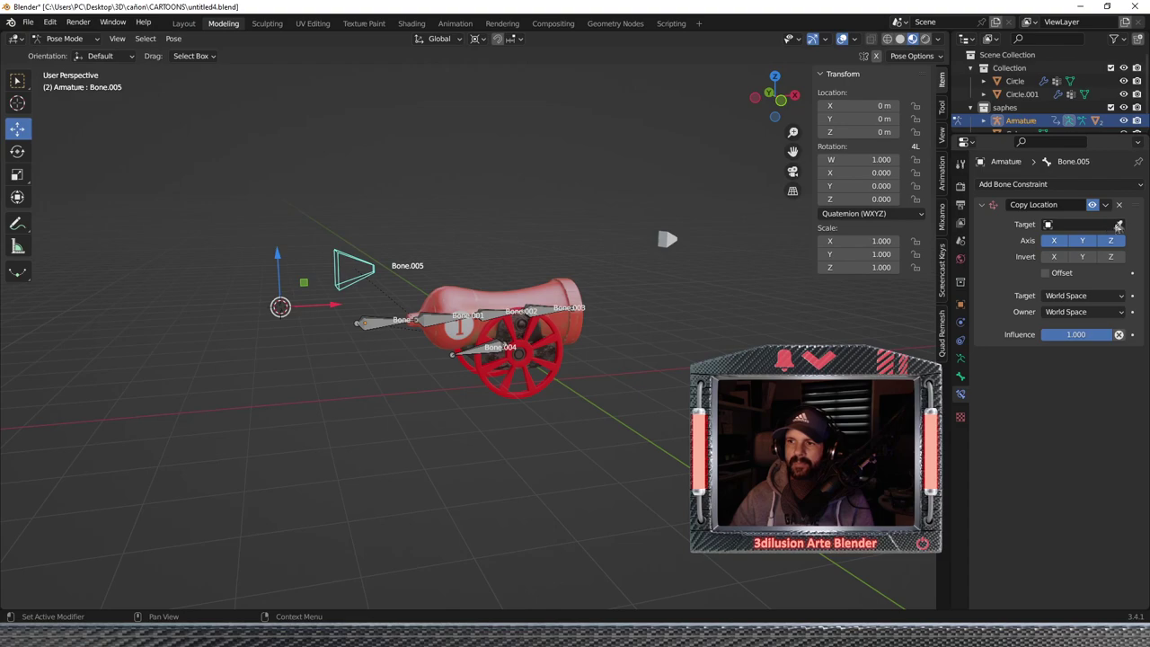
left_click(1124, 225)
left_click(406, 316)
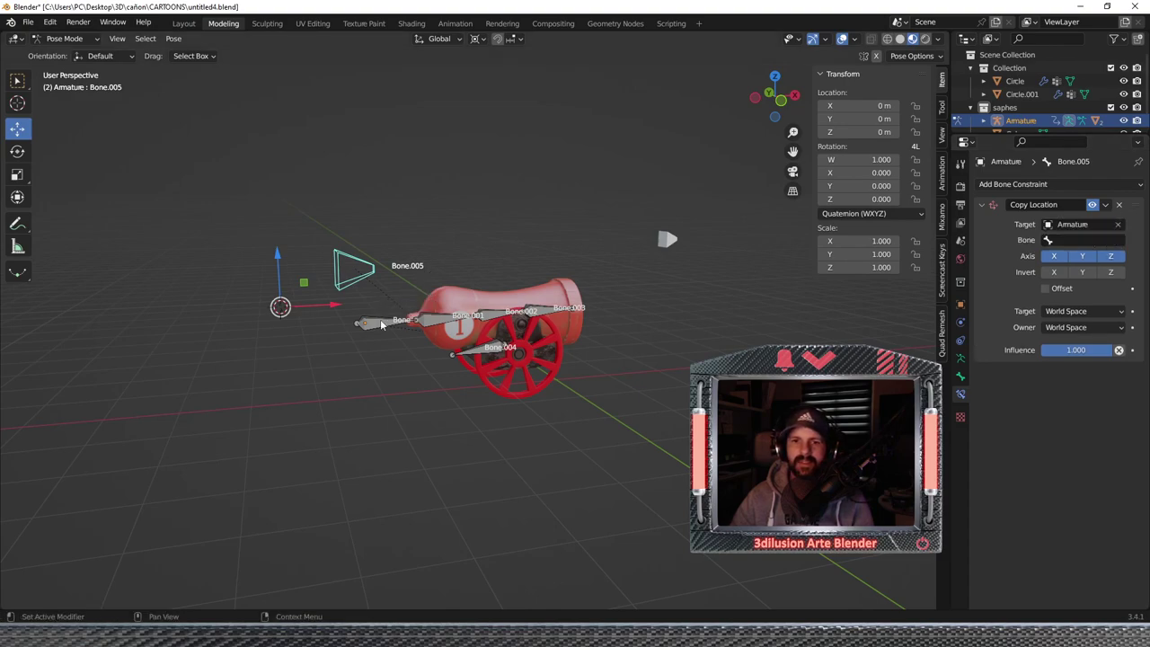
left_click(1049, 241)
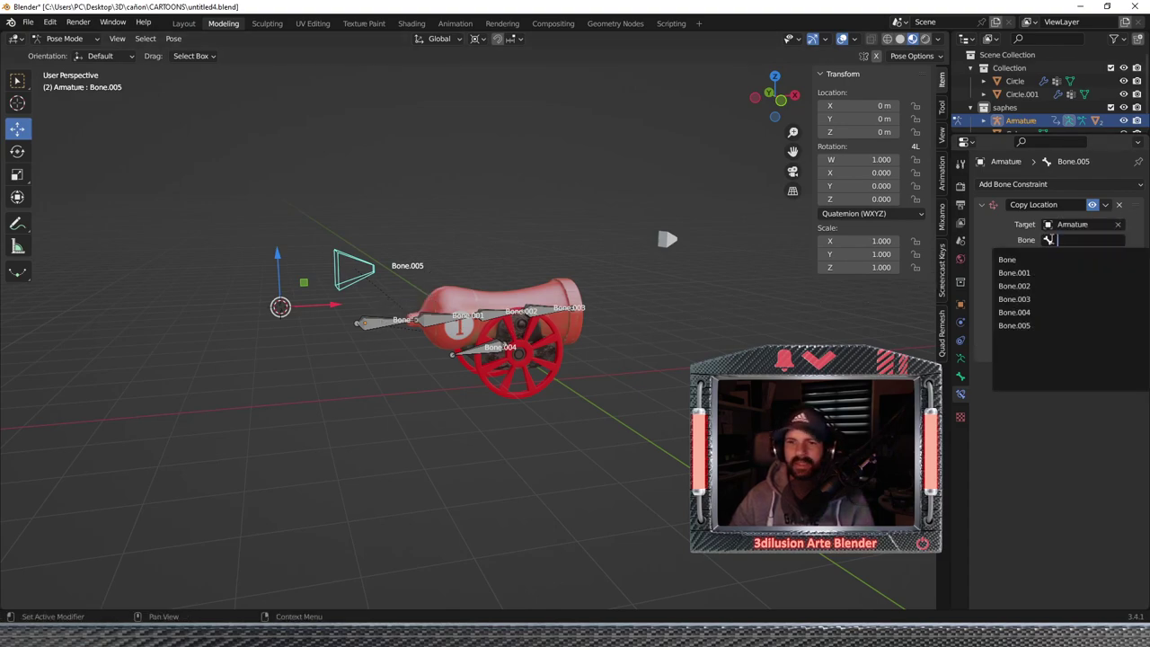
left_click(1029, 260)
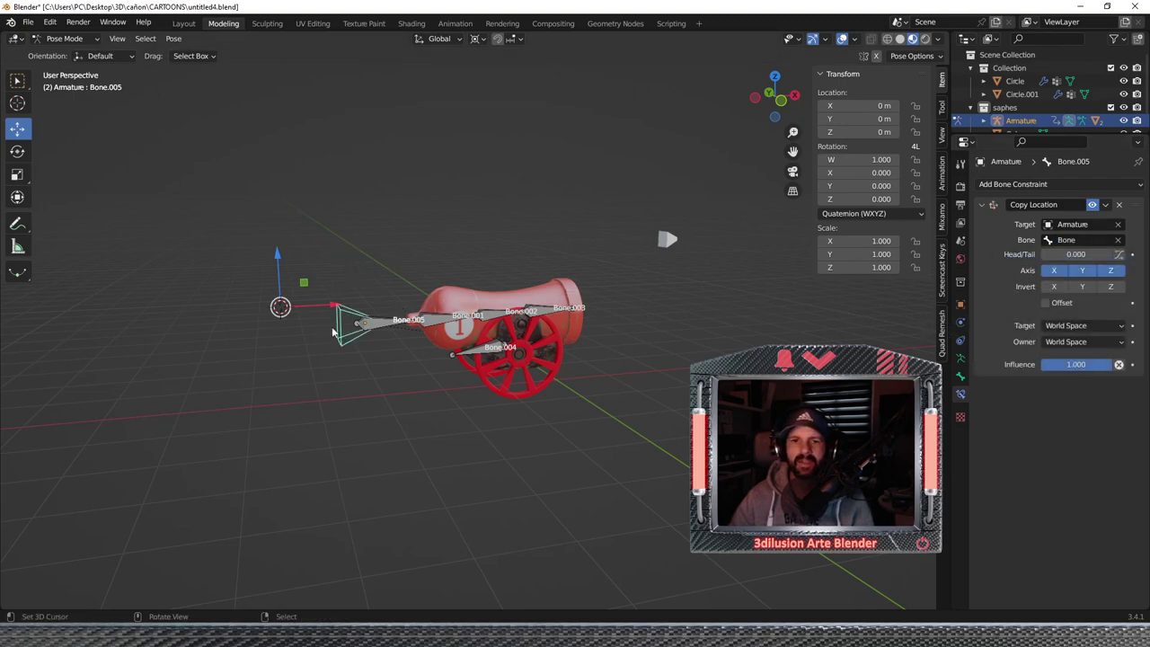
left_click_drag(333, 309, 327, 313)
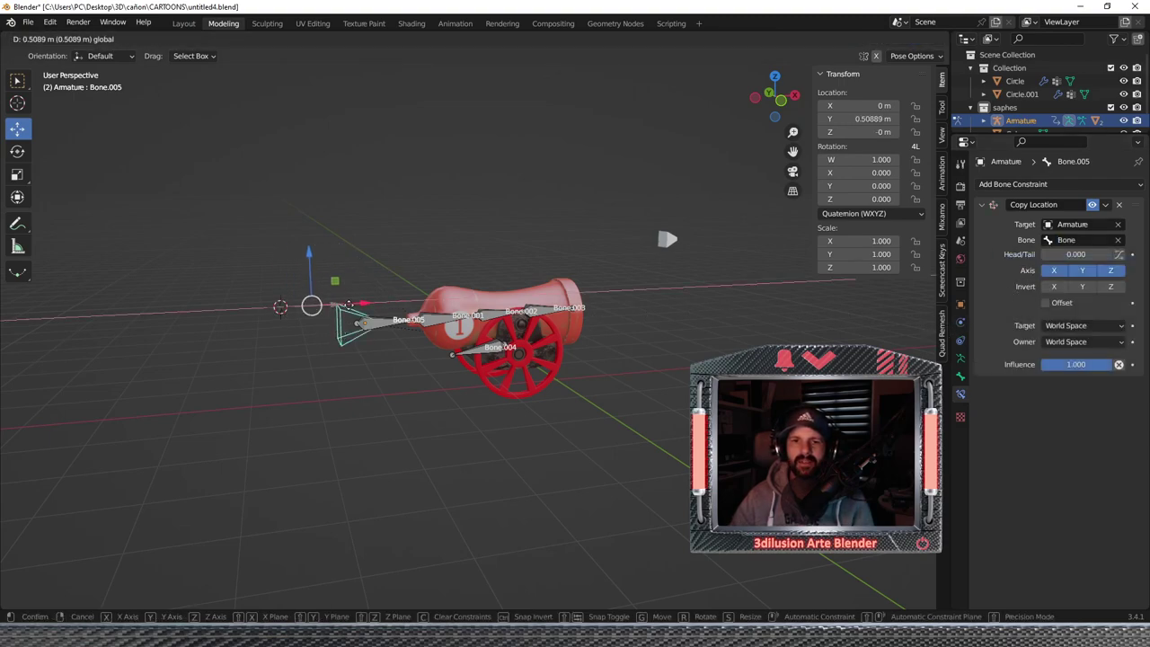
key("r")
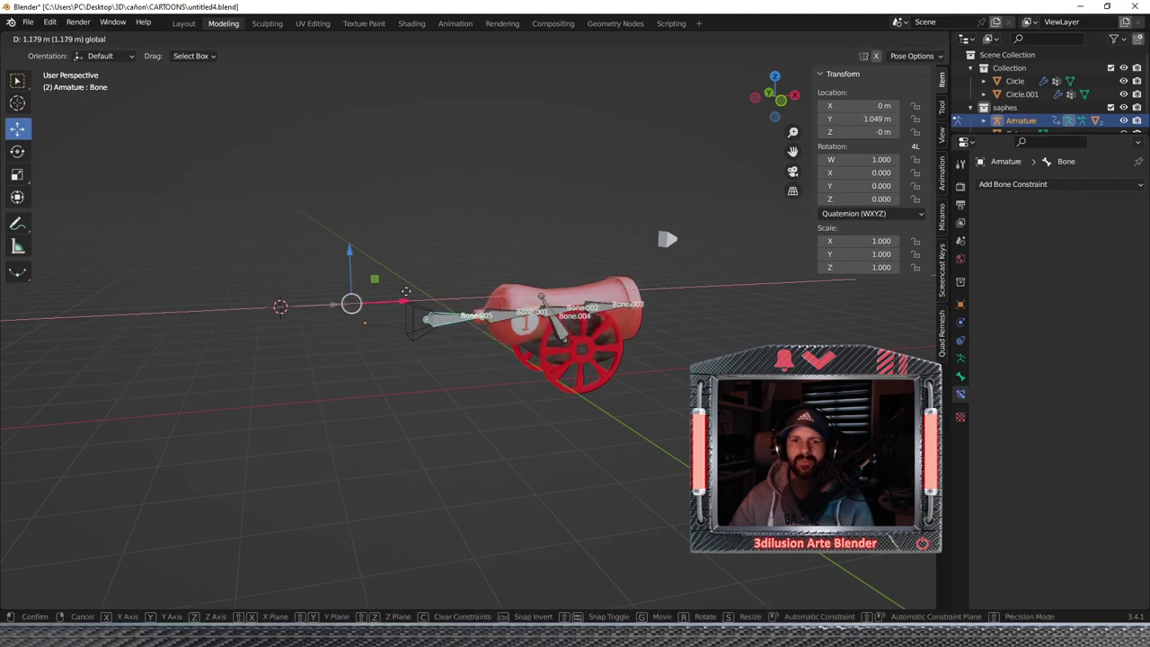
key("Escape")
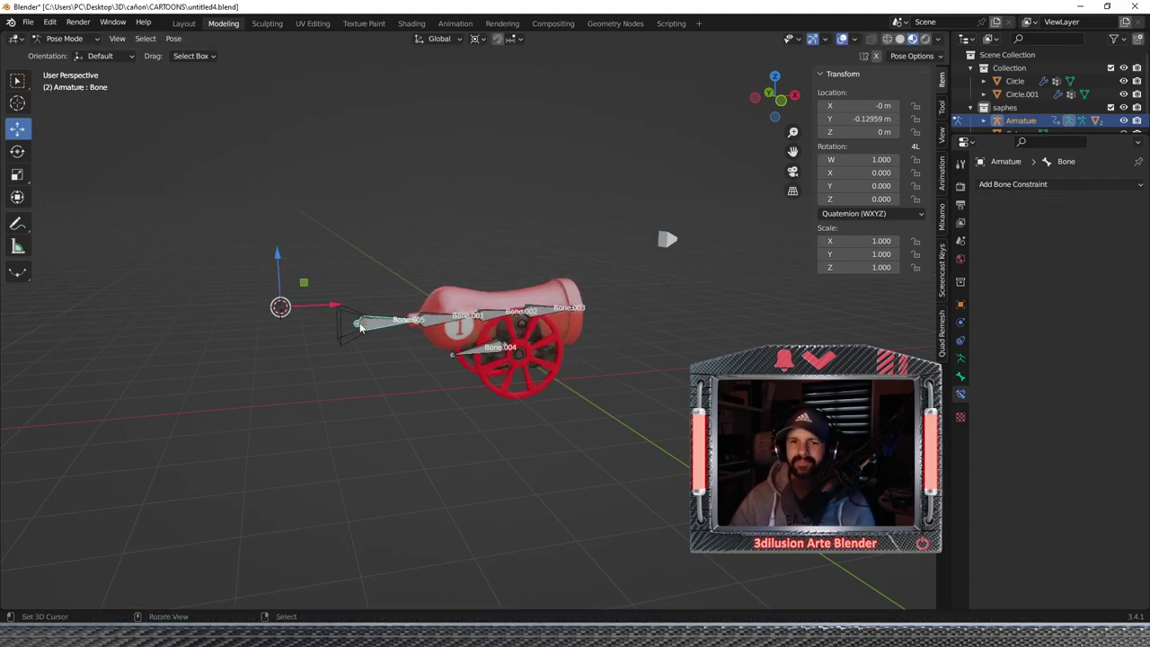
left_click(338, 346)
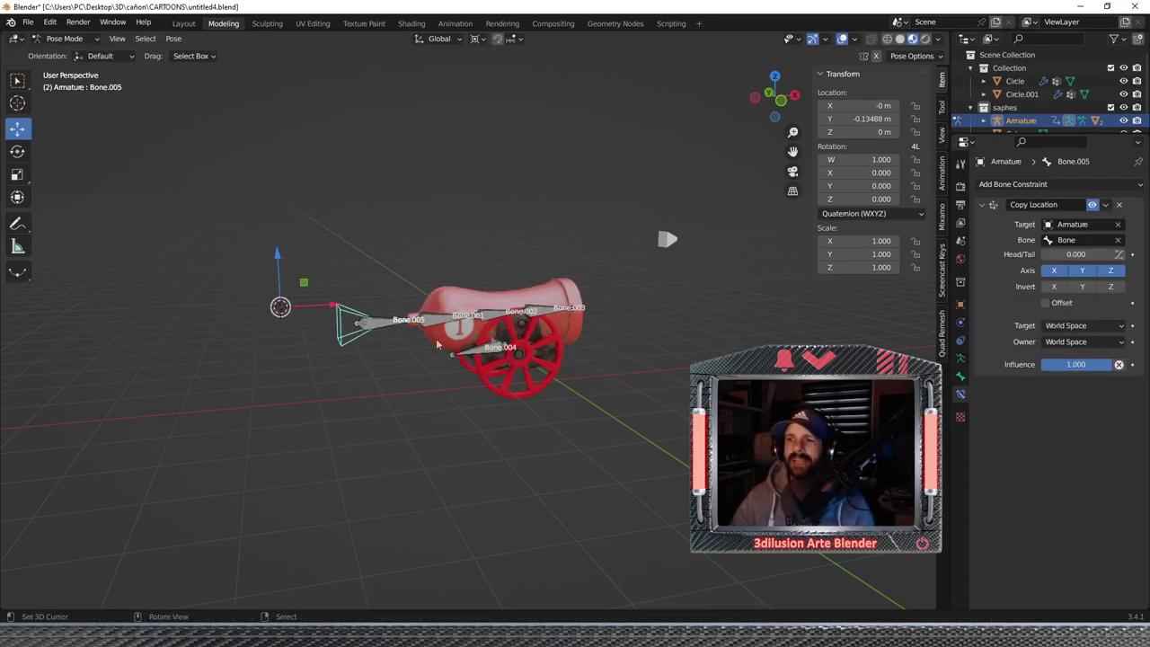
left_click(1119, 207)
scroll(311, 353, "up", 3)
scroll(385, 372, "up", 1)
Parent Bone to Bone.005 in Edit Mode using Keep Offset.
left_click(385, 377)
left_click(341, 263, "shift")
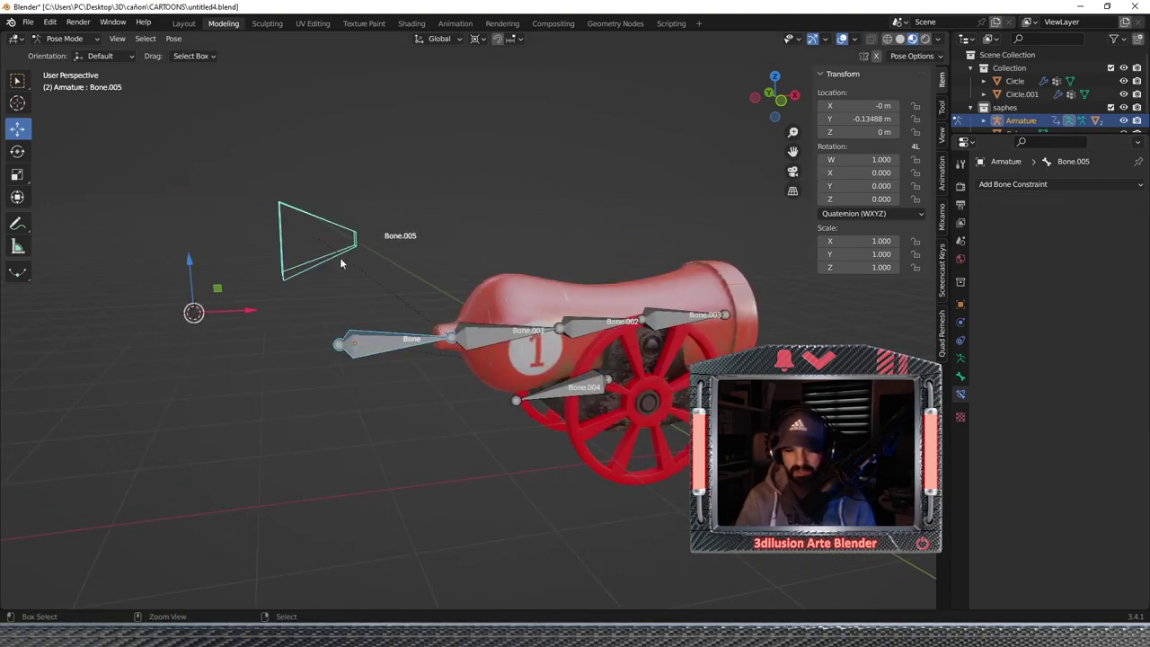
key("ctrl+p")
left_click(342, 261)
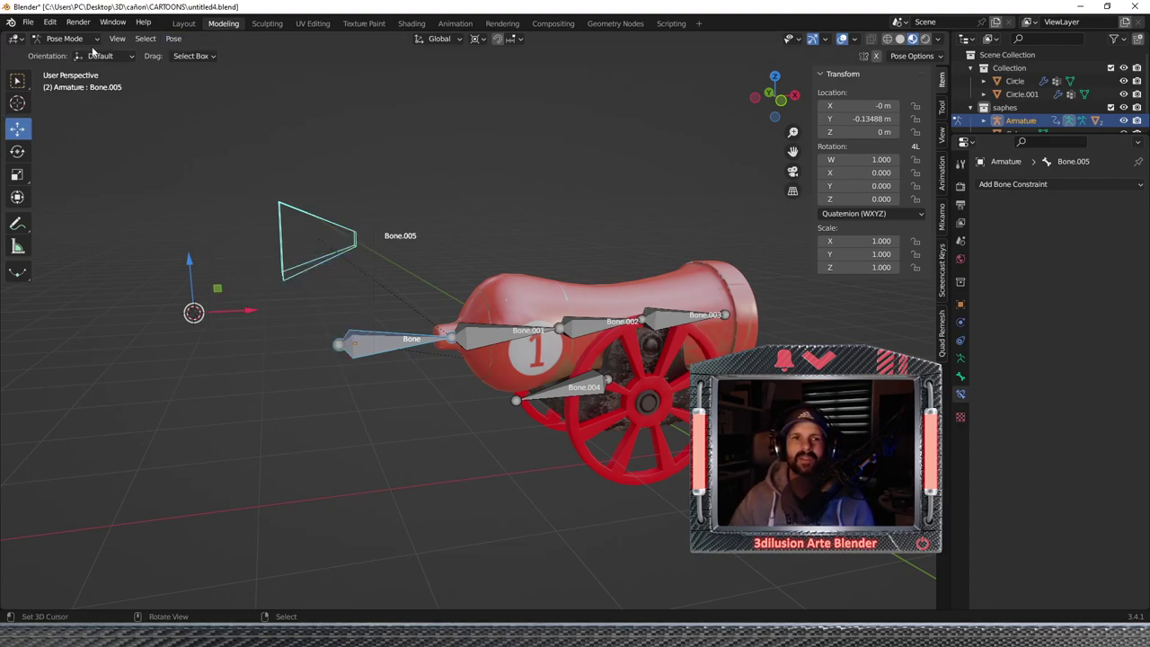
left_click(65, 39)
left_click(63, 66)
left_click(396, 338)
left_click(395, 245)
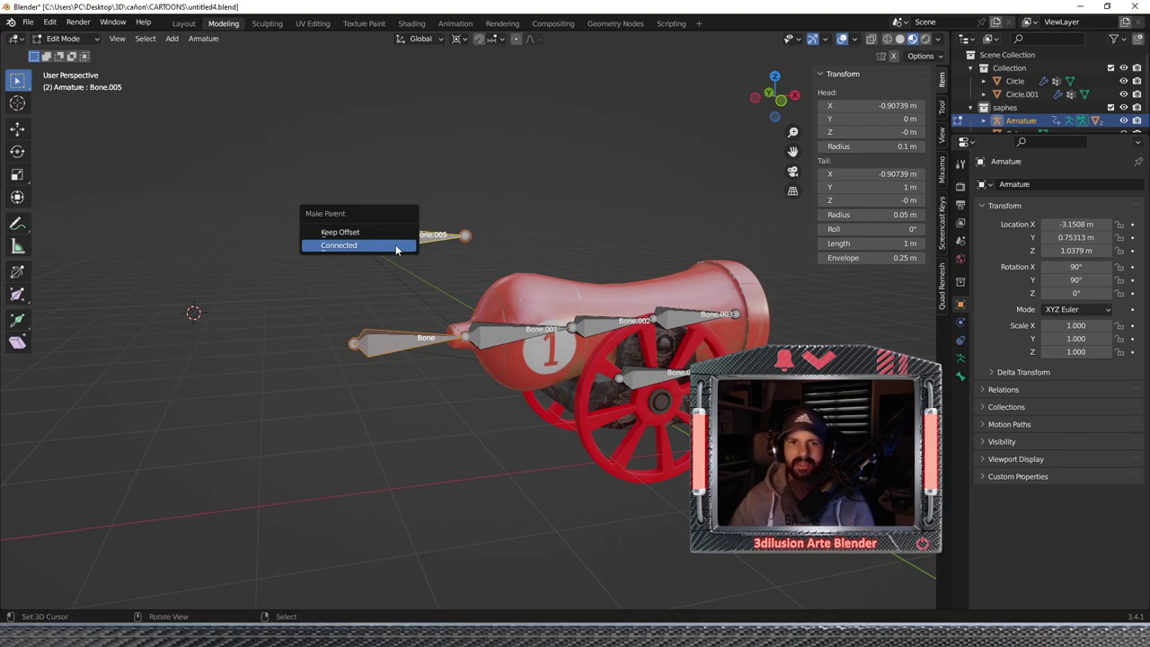
left_click(393, 232)
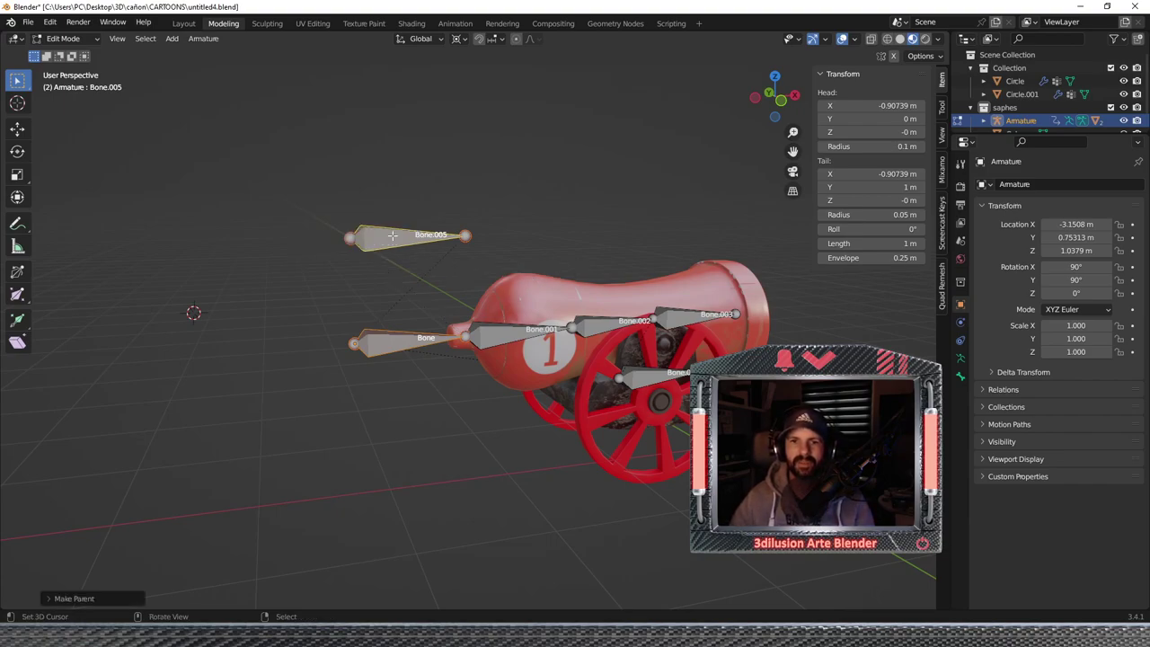
Return to Pose Mode and test-move Bone to see the cannon rig follow.
left_click(390, 343)
left_click(393, 250)
left_click(63, 39)
left_click(72, 82)
left_click(339, 342)
left_click_drag(252, 312, 330, 303)
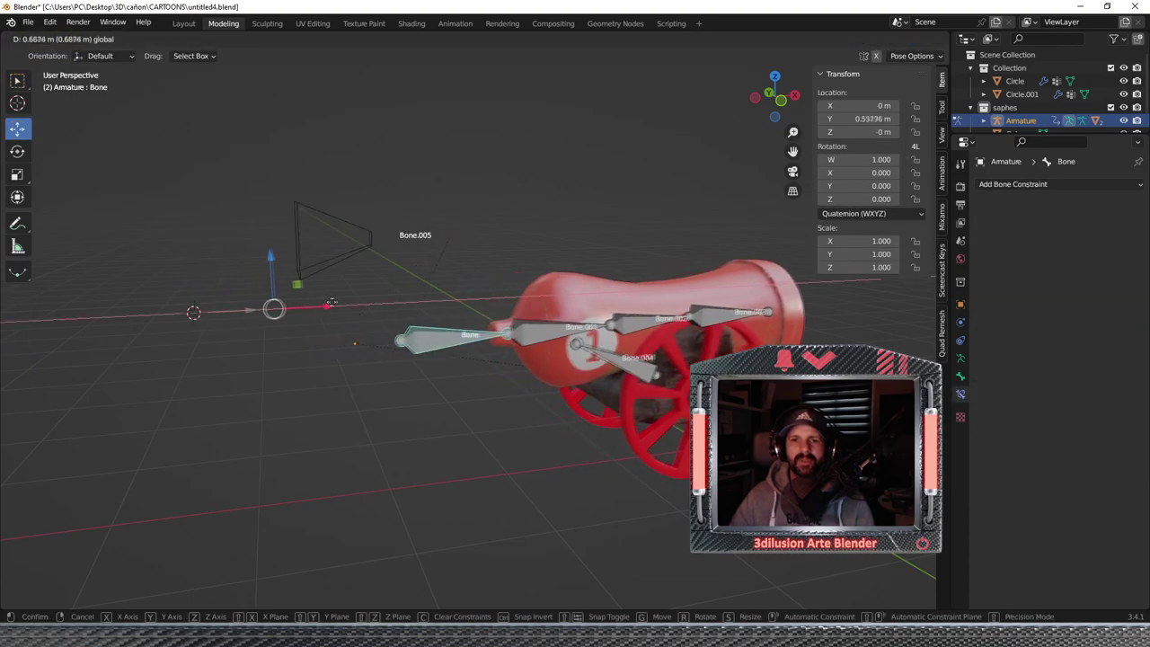
Cancel the Bone test move and drag Bone.005 along the cannon's axis to Y 1.142 m.
right_click(329, 303)
left_click(332, 229)
mouse_move(256, 305)
left_mouse_down()
mouse_move(406, 297)
mouse_move(326, 323)
mouse_move(480, 336)
mouse_move(280, 353)
mouse_move(320, 348)
left_mouse_up()
scroll(407, 297, "down", 4)
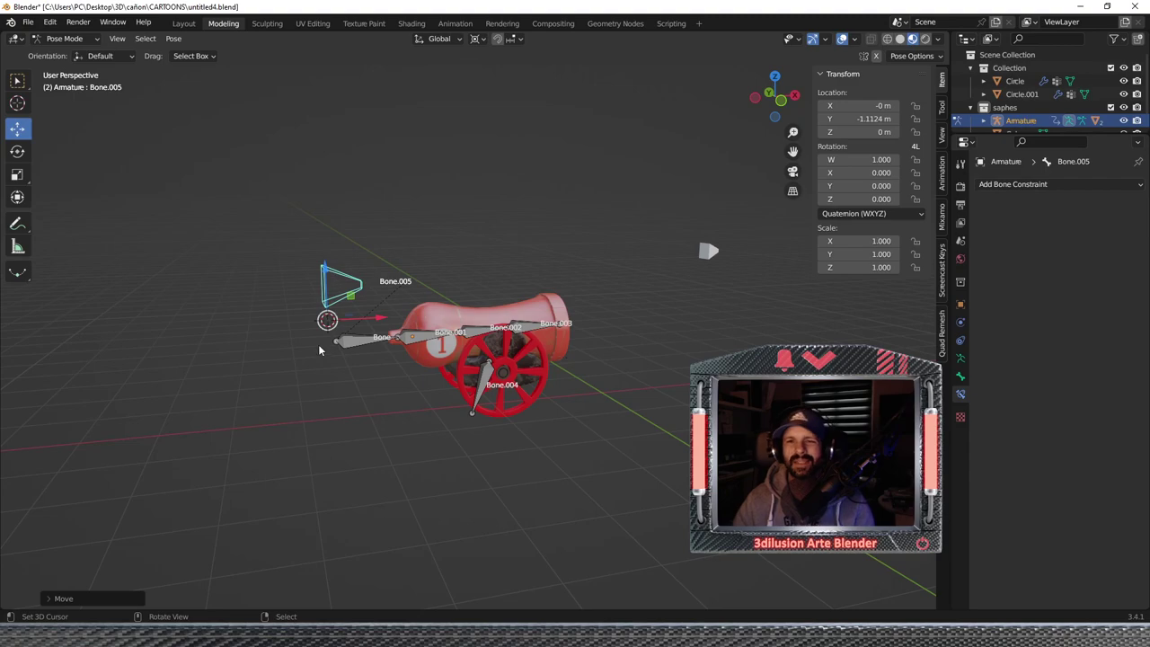
scroll(495, 407, "up", 1)
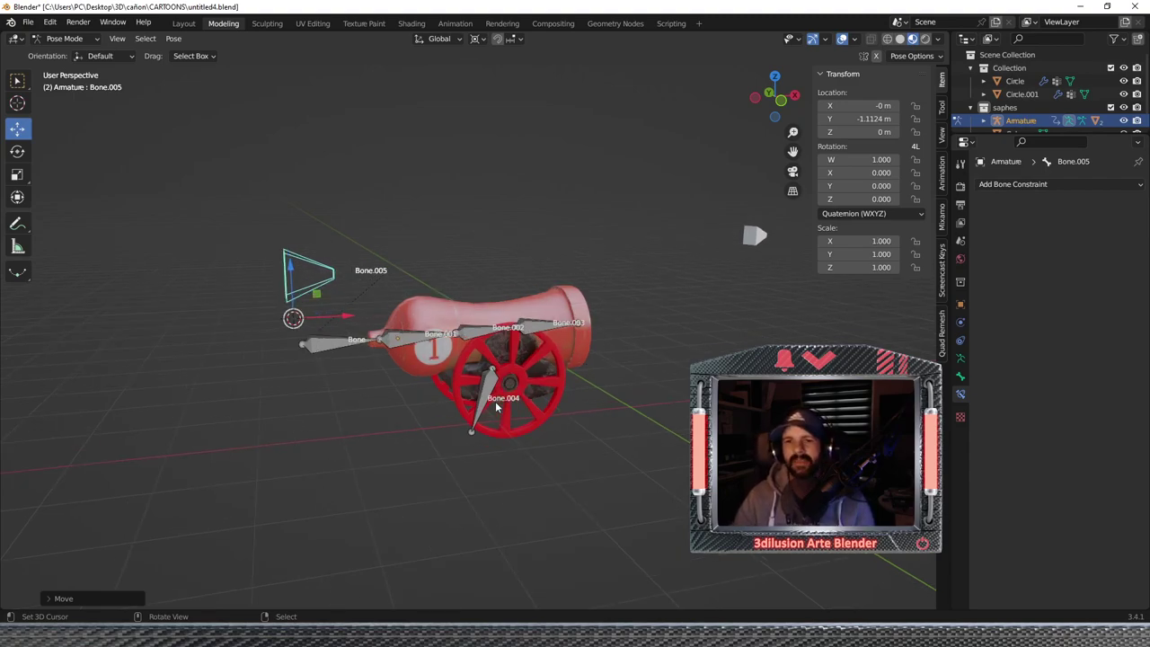
scroll(495, 406, "up", 2)
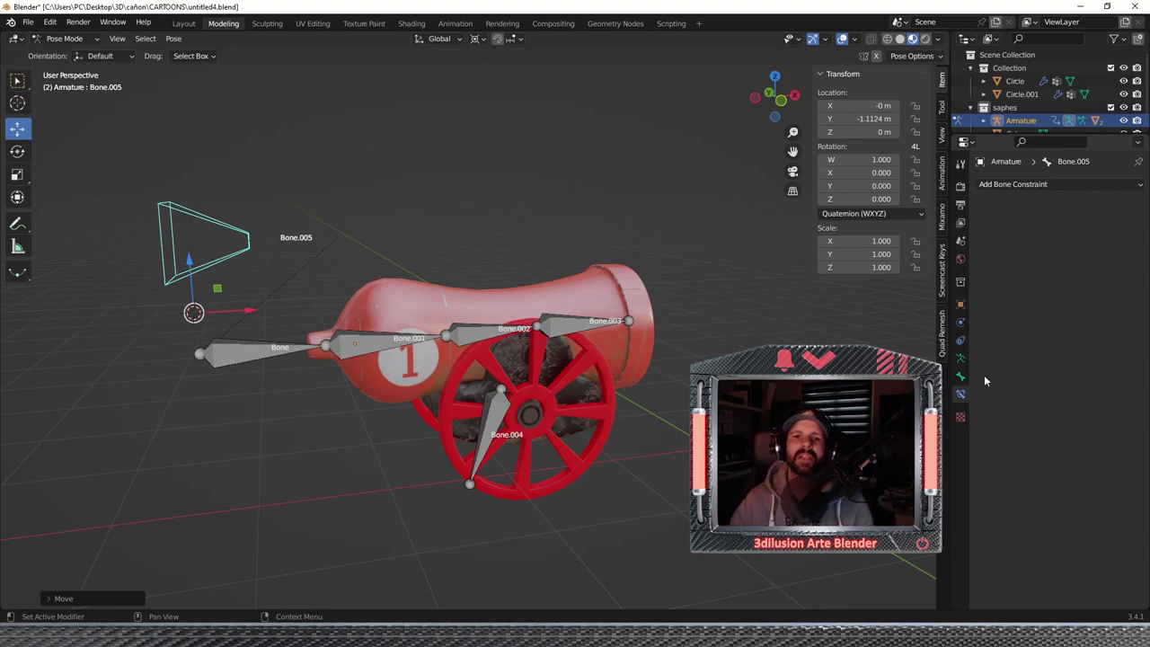
scroll(361, 449, "down", 3)
mouse_move(362, 449)
middle_mouse_down()
mouse_move(478, 434)
mouse_move(376, 402)
middle_mouse_up()
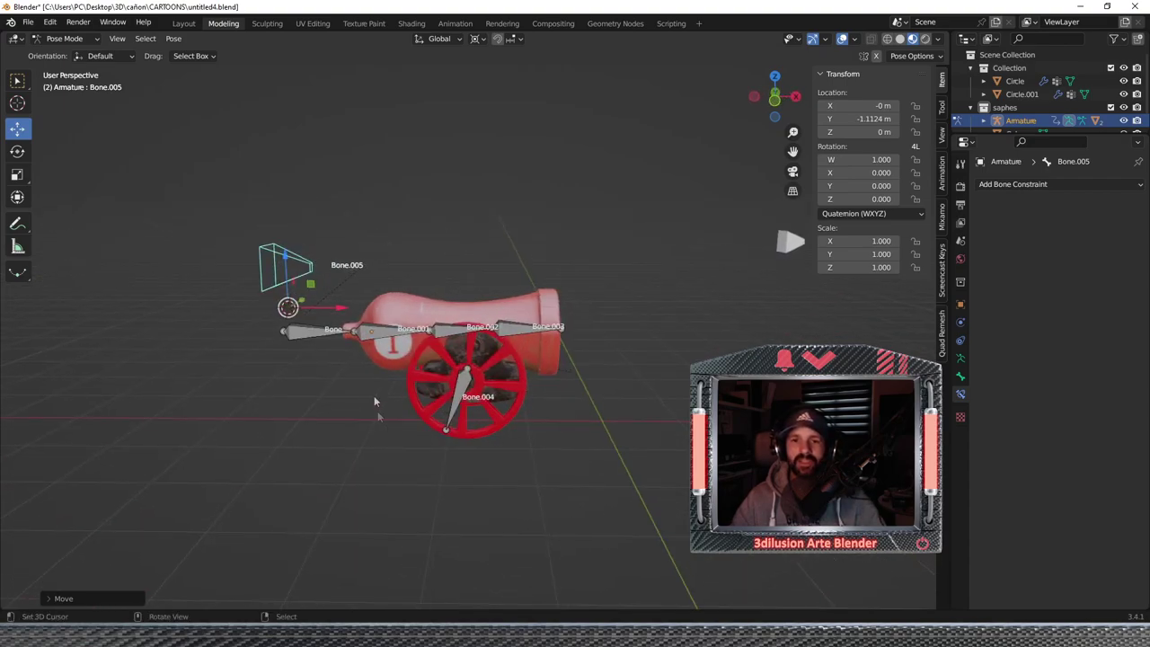
mouse_move(335, 308)
left_mouse_down()
mouse_move(246, 308)
mouse_move(575, 308)
mouse_move(216, 308)
mouse_move(495, 318)
left_mouse_up()
scroll(492, 317, "down", 3)
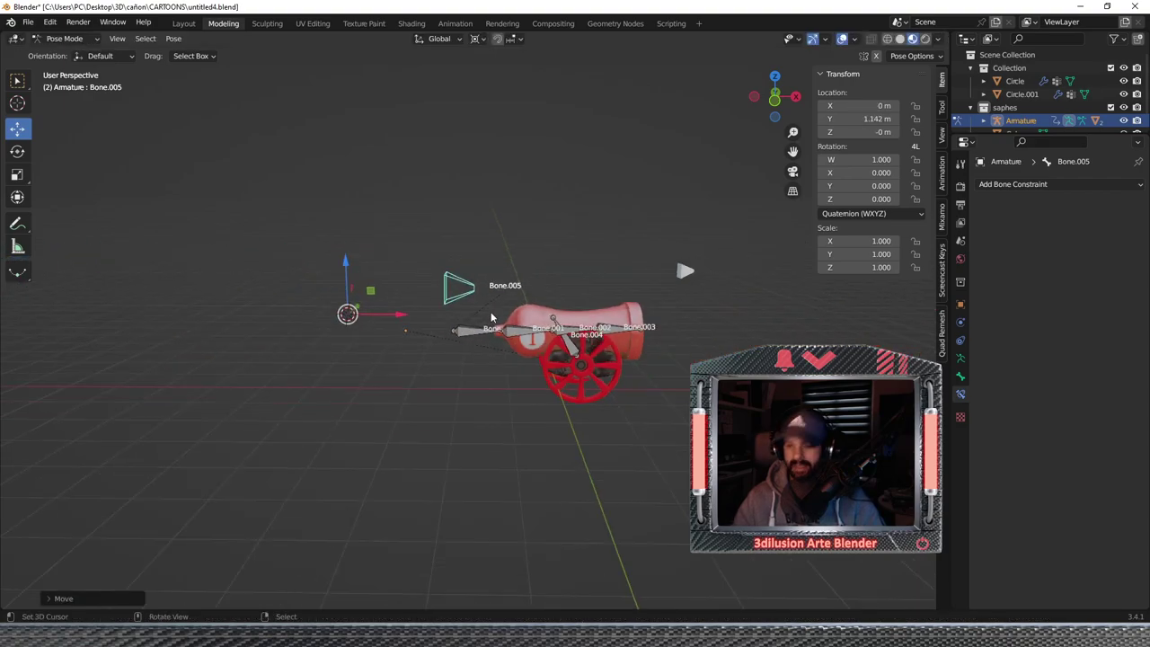
mouse_move(491, 317)
middle_mouse_down()
mouse_move(577, 335)
mouse_move(533, 337)
middle_mouse_up()
scroll(578, 335, "up", 2)
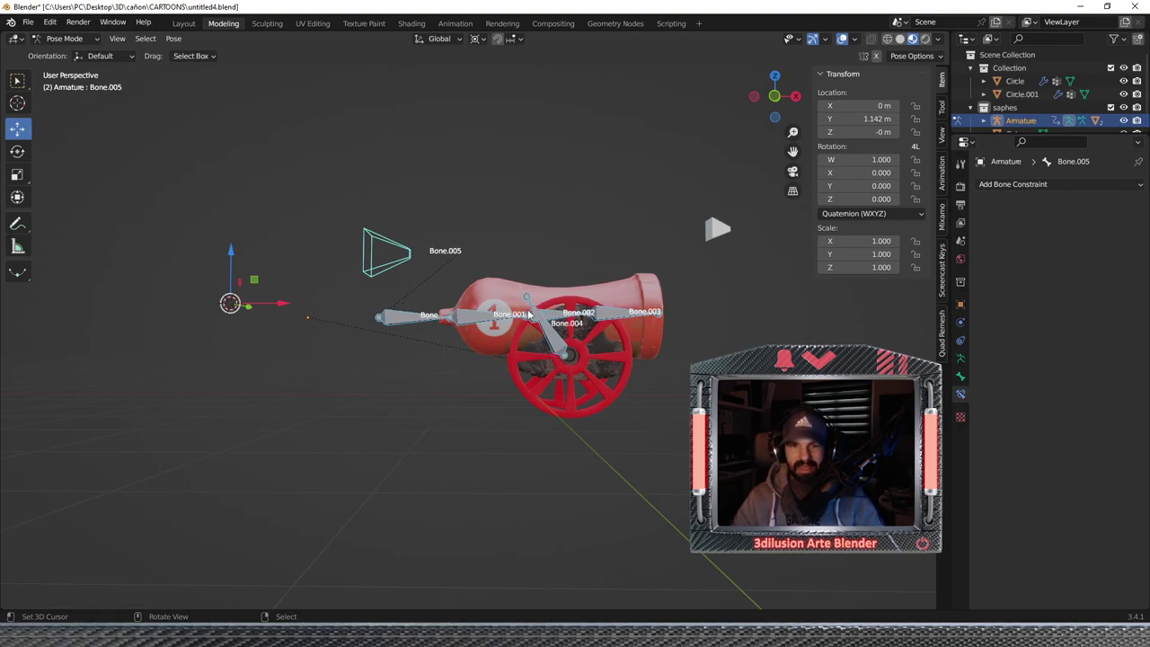
Clear Bone.005's location back to zero and select Bone.003.
left_click(171, 38)
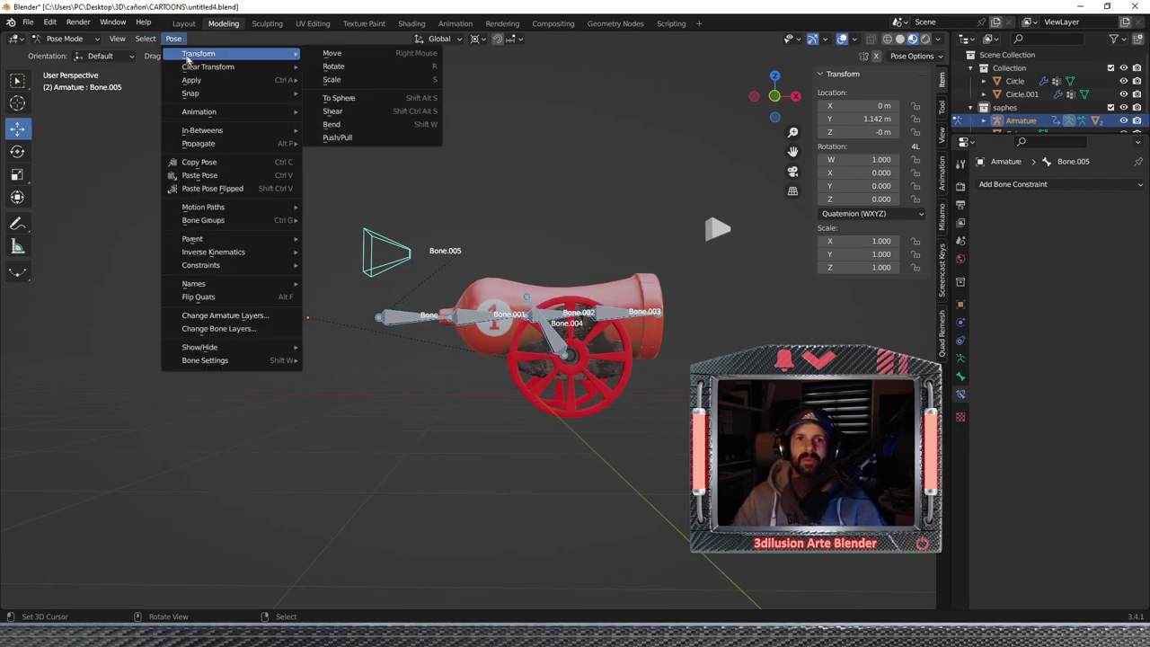
left_click(328, 69)
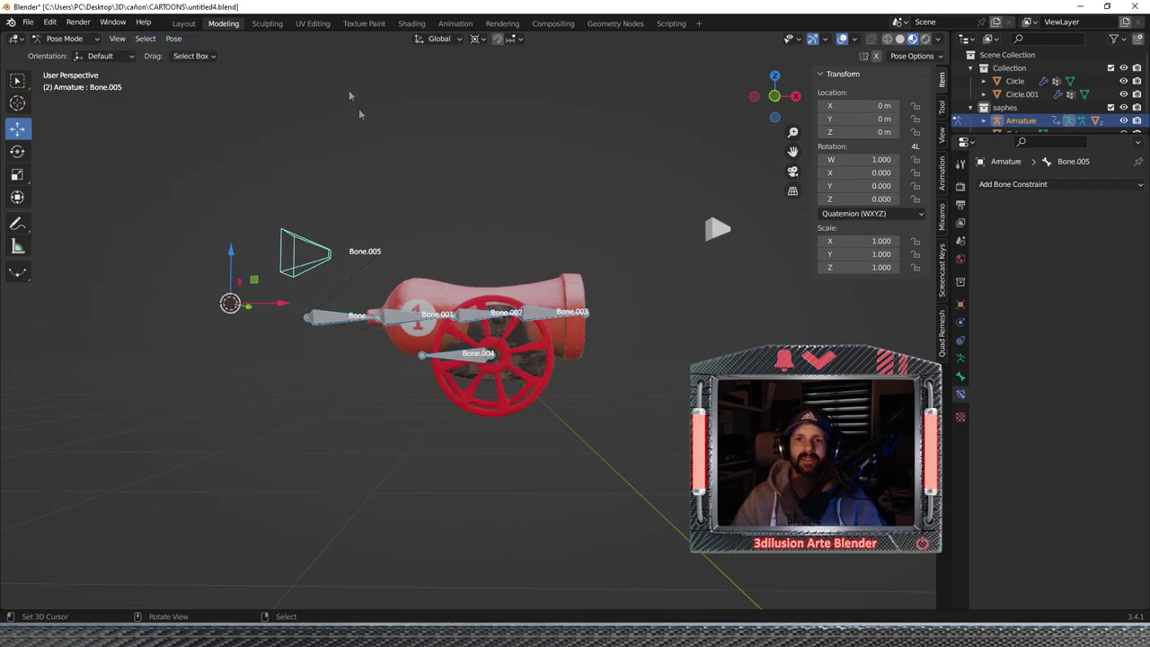
left_click(534, 315)
Select all bones in Pose Mode and clear every bone's transforms.
left_click(54, 38)
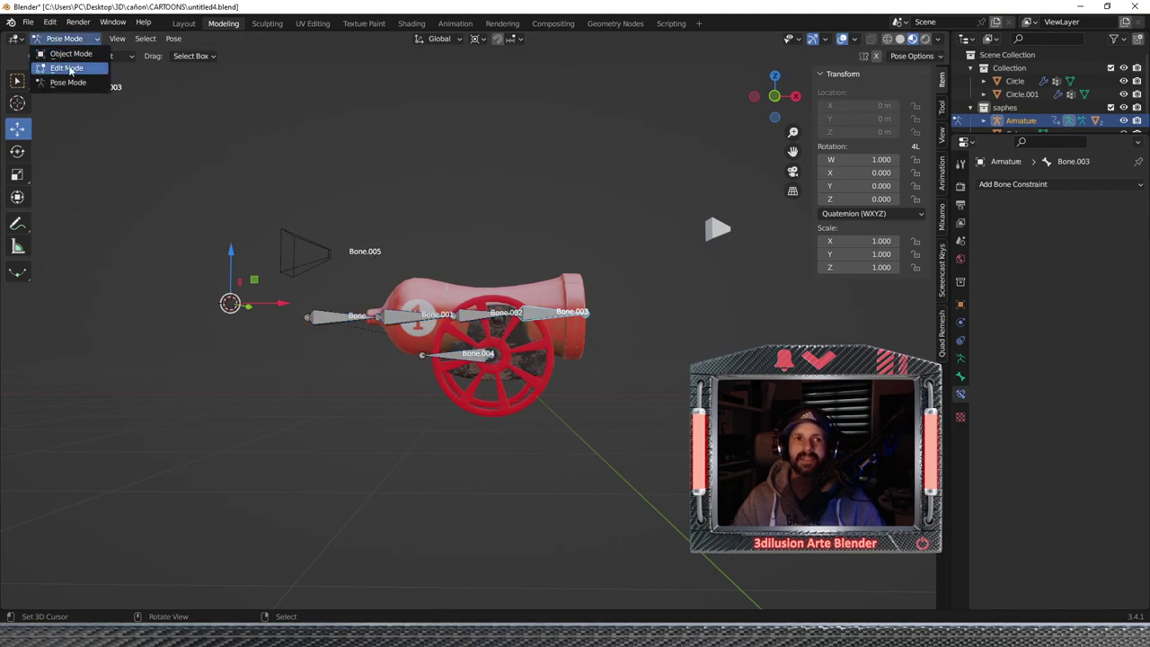
left_click(50, 69)
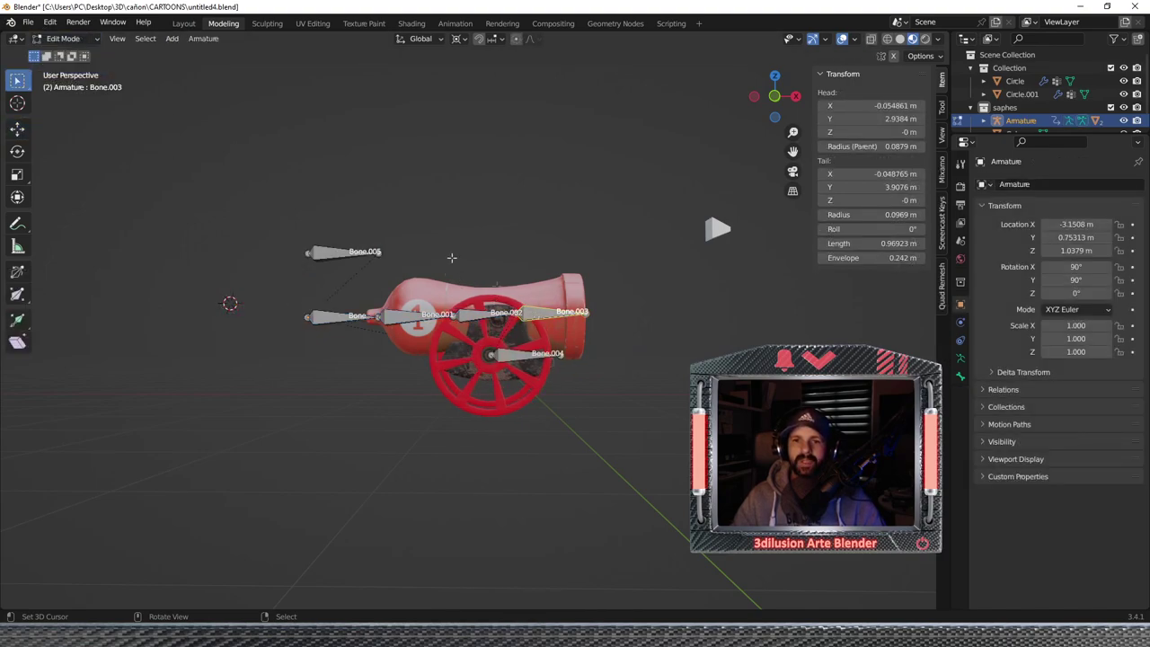
left_click(62, 40)
left_click(63, 83)
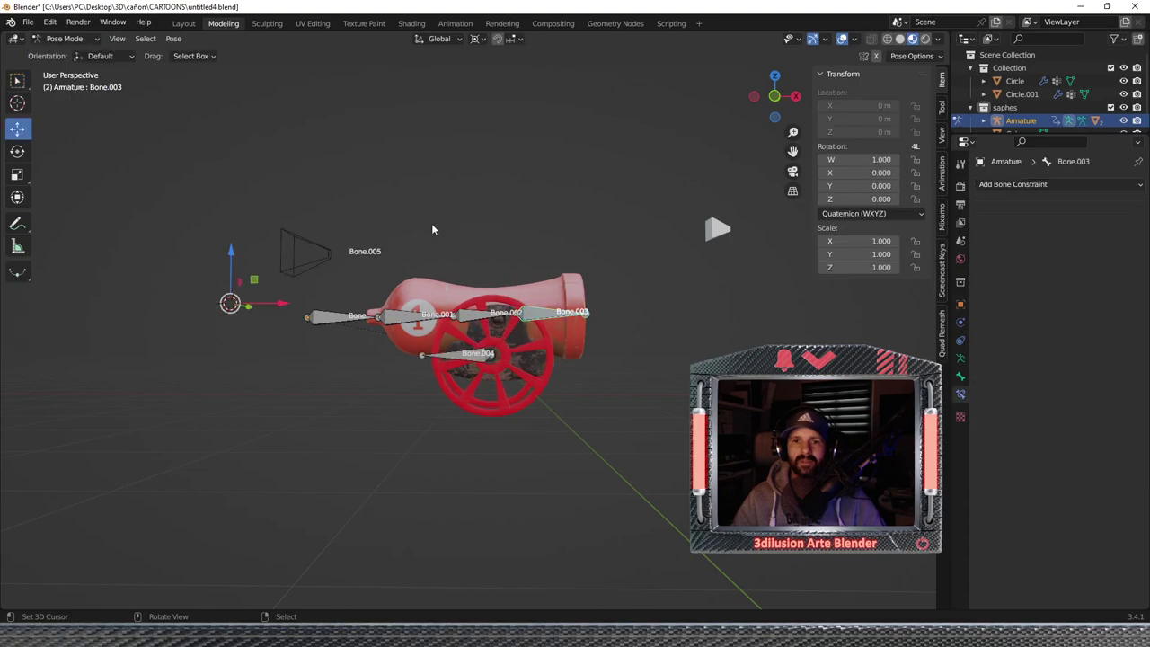
key("a")
left_click(173, 39)
mouse_move(208, 67)
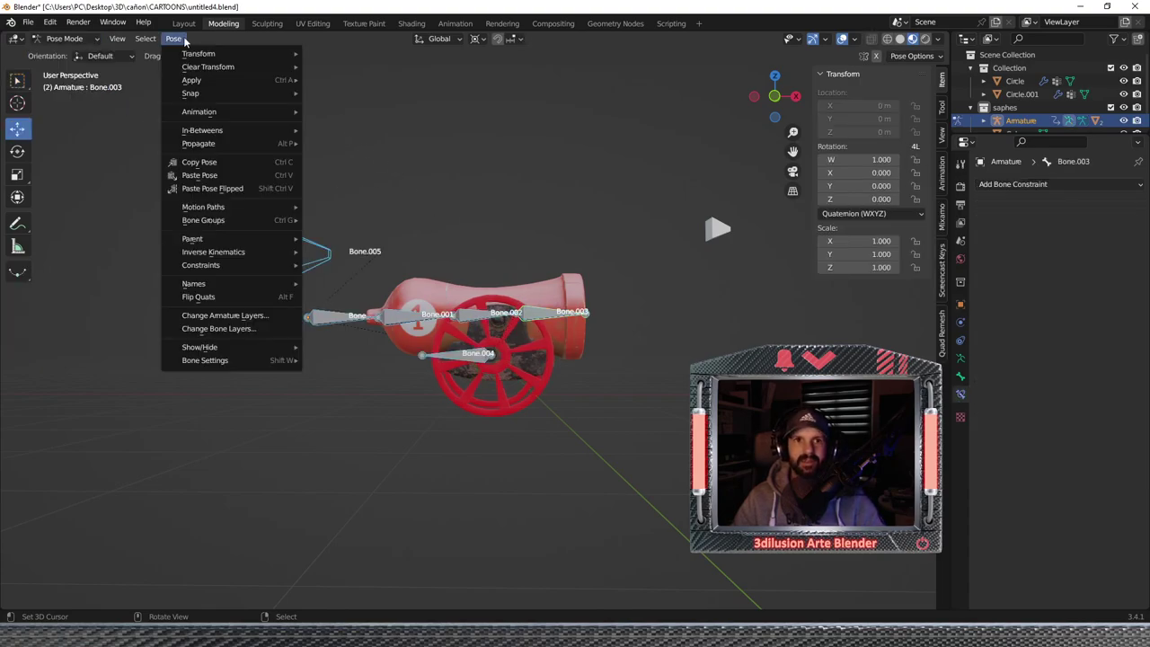
left_click(330, 68)
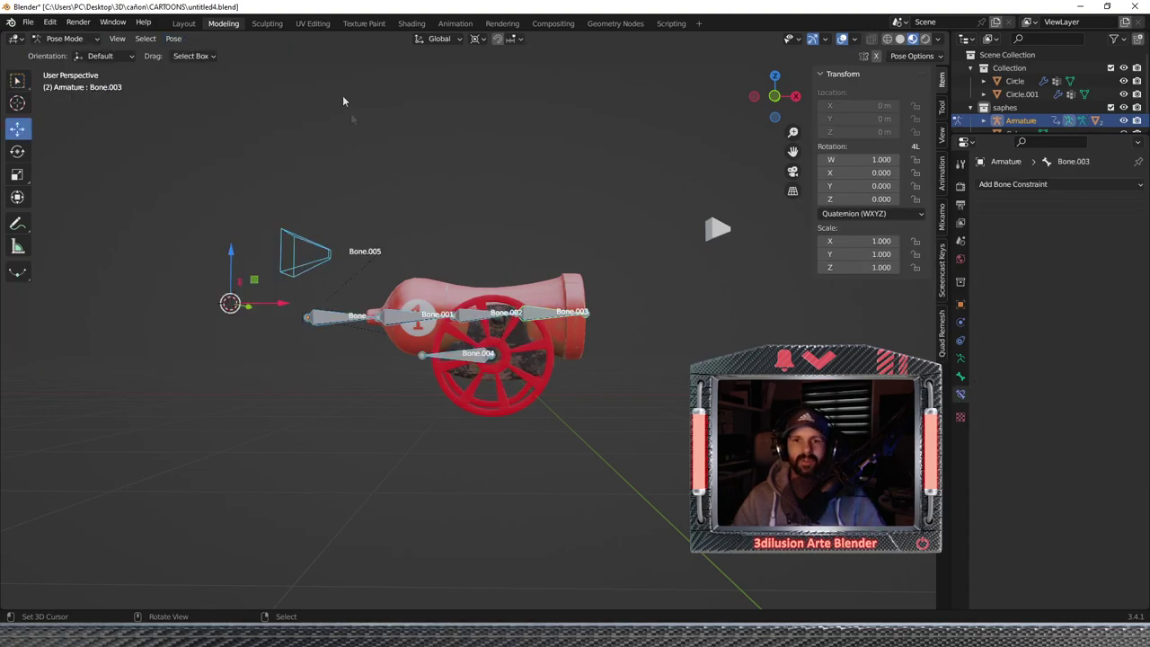
Switch the armature from Object Mode into Edit Mode.
left_click(65, 38)
left_click(54, 50)
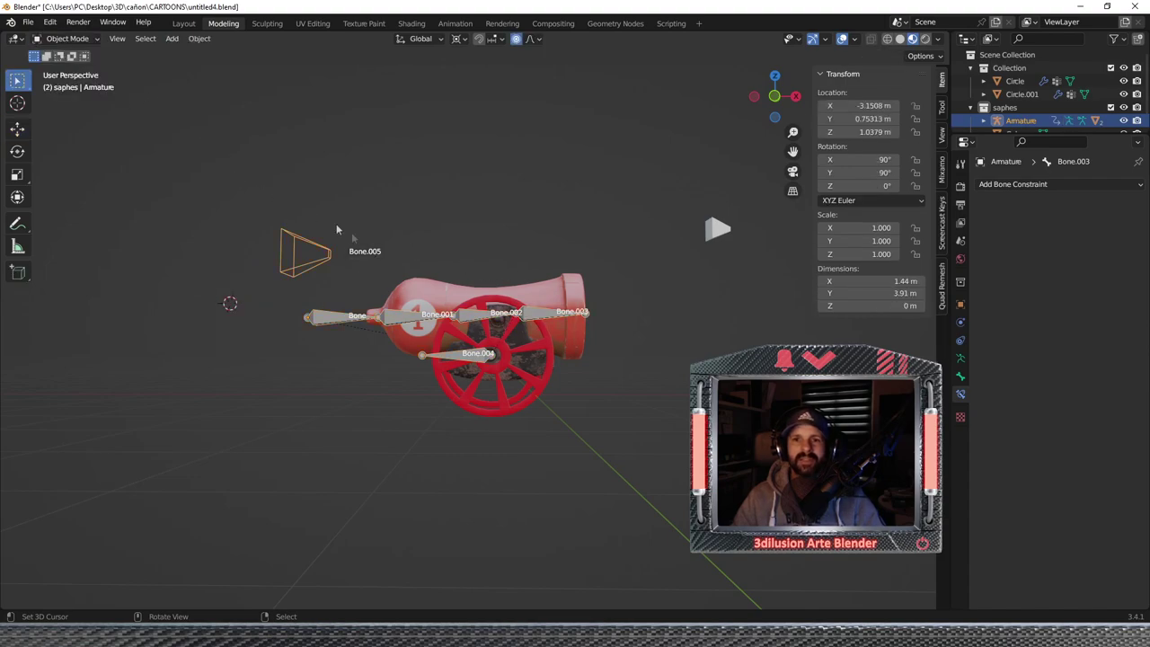
left_click(72, 39)
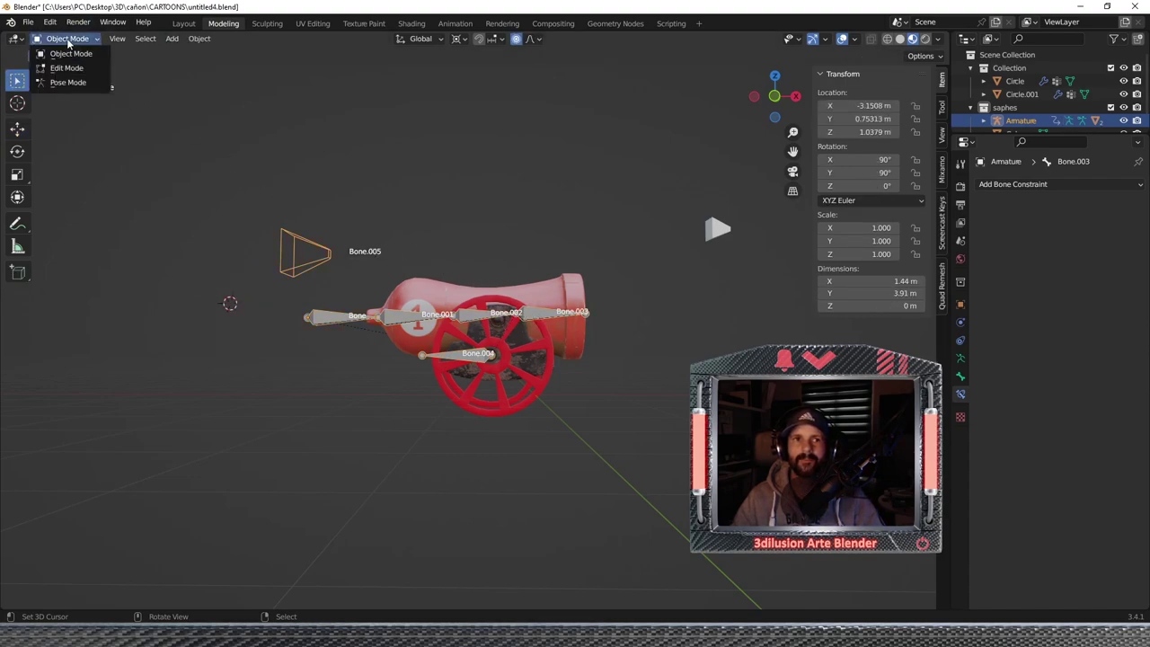
left_click(67, 68)
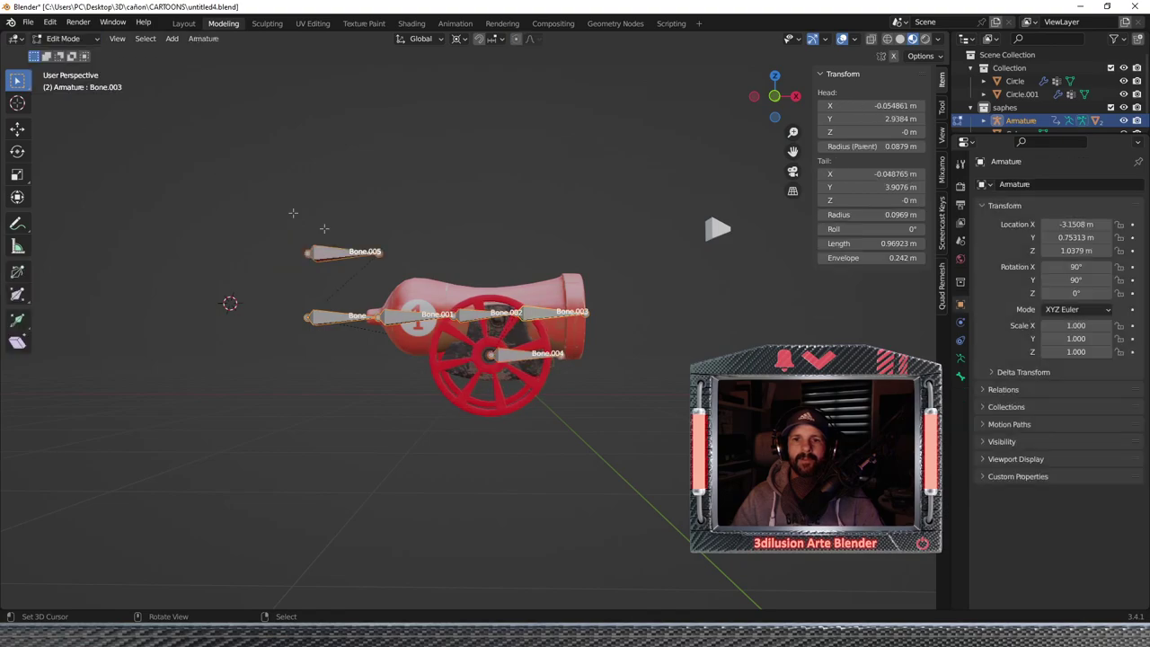
Duplicate the barrel-tip bone Bone.003 and lift the copy straight up along Z.
mouse_move(540, 322)
middle_mouse_down()
mouse_move(523, 300)
mouse_move(514, 351)
mouse_move(519, 288)
middle_mouse_up()
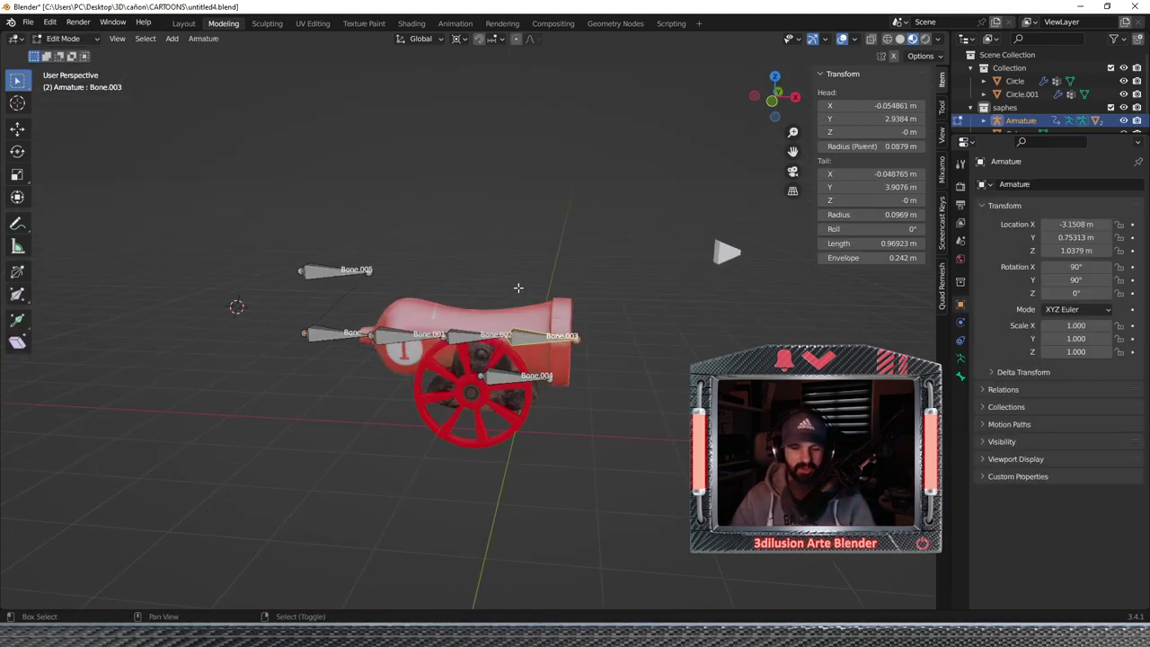
key("shift+d")
key("Escape")
key("g")
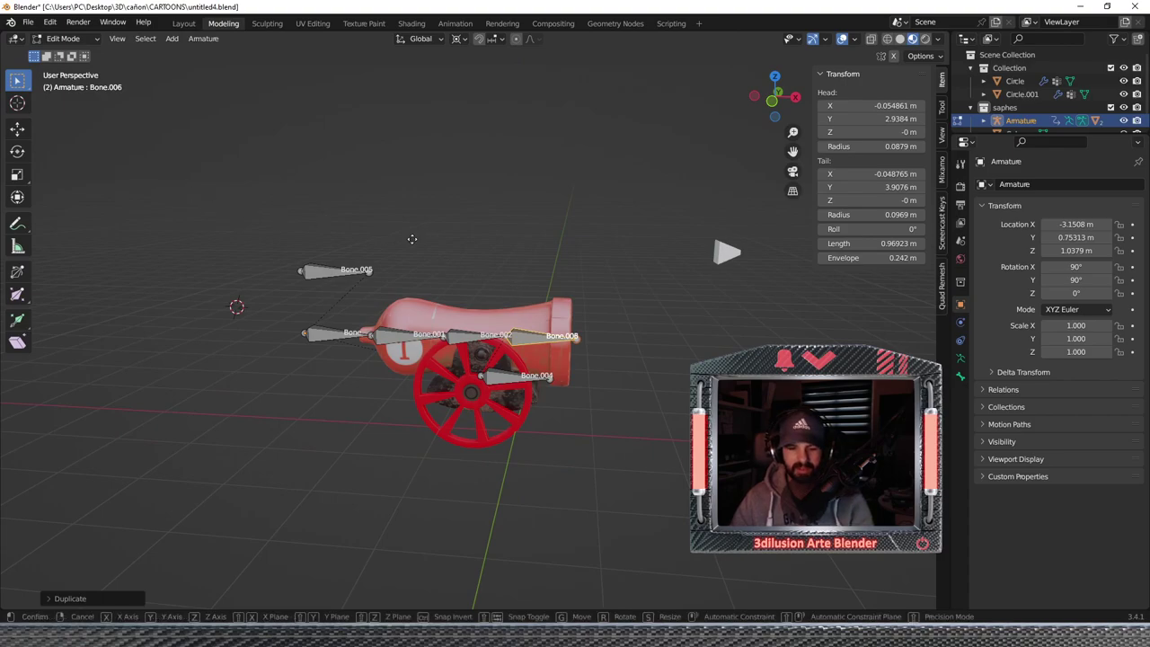
key("z")
left_click(404, 183)
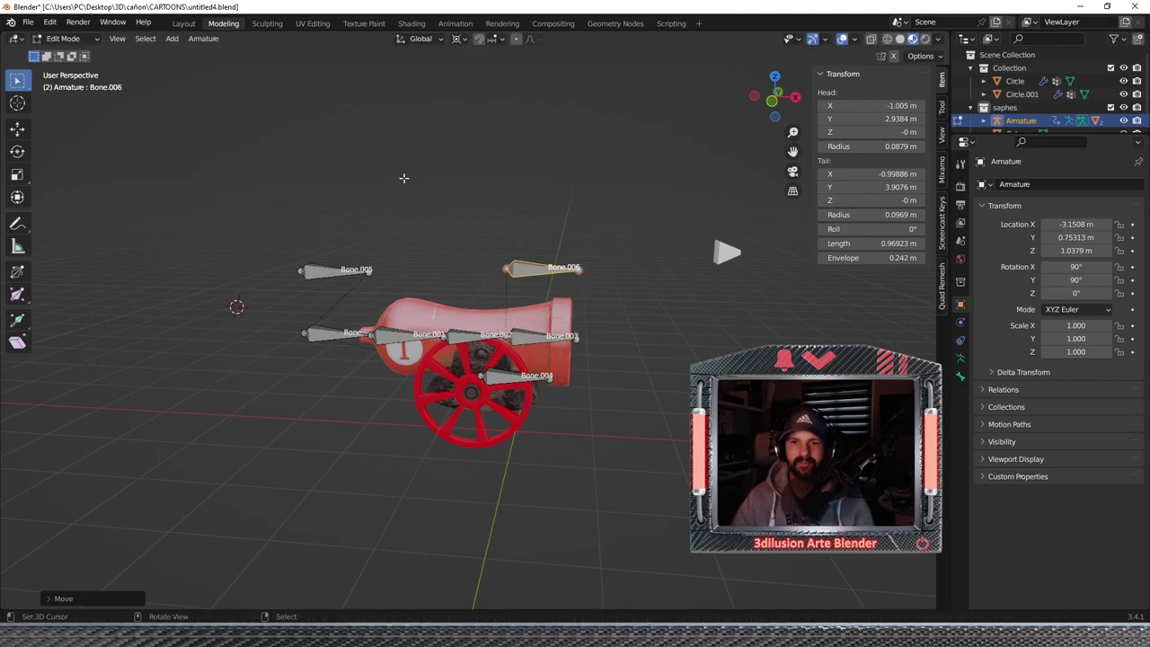
Reselect Bone.003 at the barrel tip and switch the armature to Pose Mode.
scroll(499, 316, "up", 2)
scroll(499, 316, "up", 1)
scroll(498, 316, "down", 2)
scroll(499, 316, "down", 2)
mouse_move(498, 316)
middle_mouse_down()
mouse_move(468, 341)
mouse_move(447, 270)
middle_mouse_up()
scroll(469, 340, "up", 2)
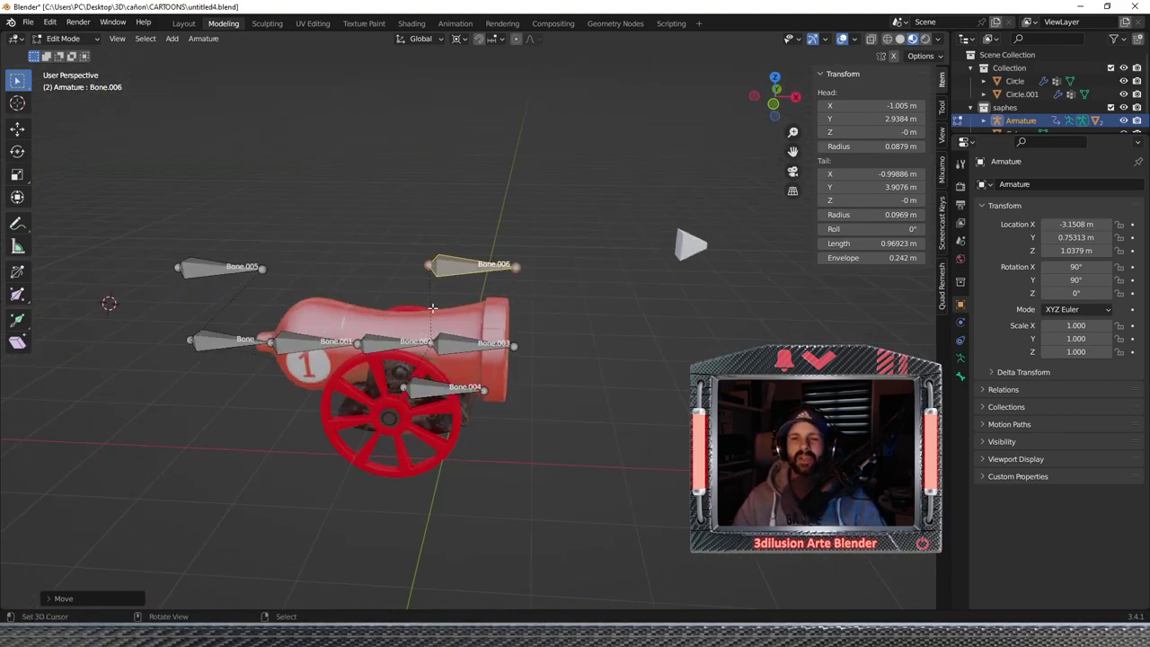
scroll(464, 363, "up", 2)
left_click(454, 359)
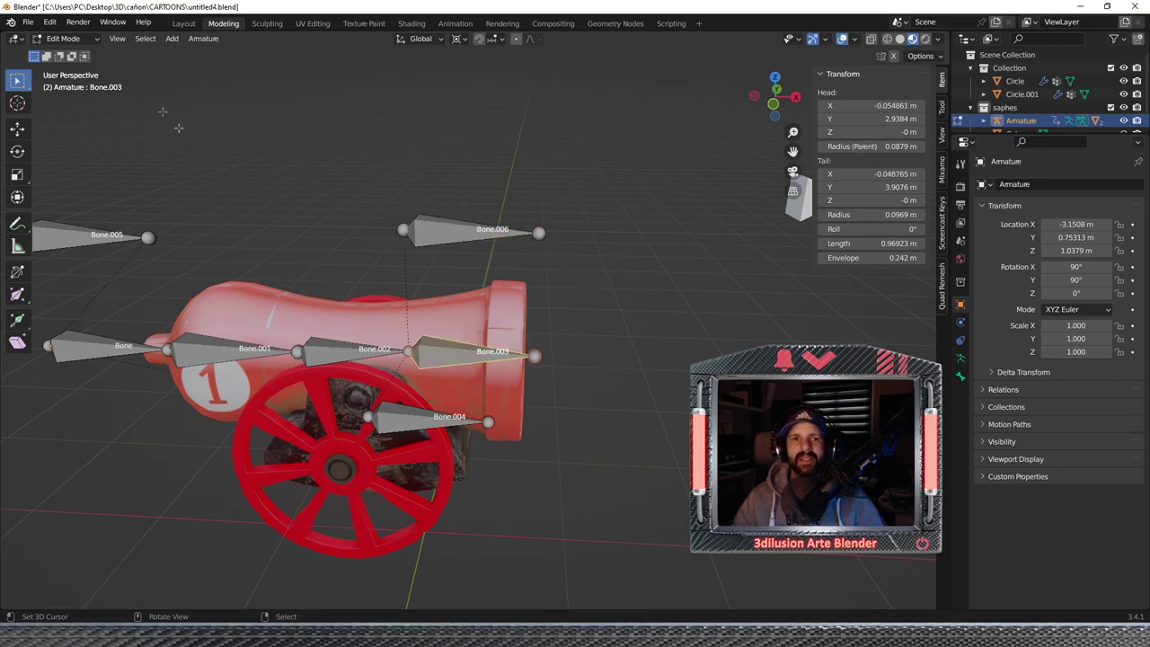
left_click(64, 43)
left_click(65, 52)
left_click(63, 39)
left_click(63, 79)
key("Home")
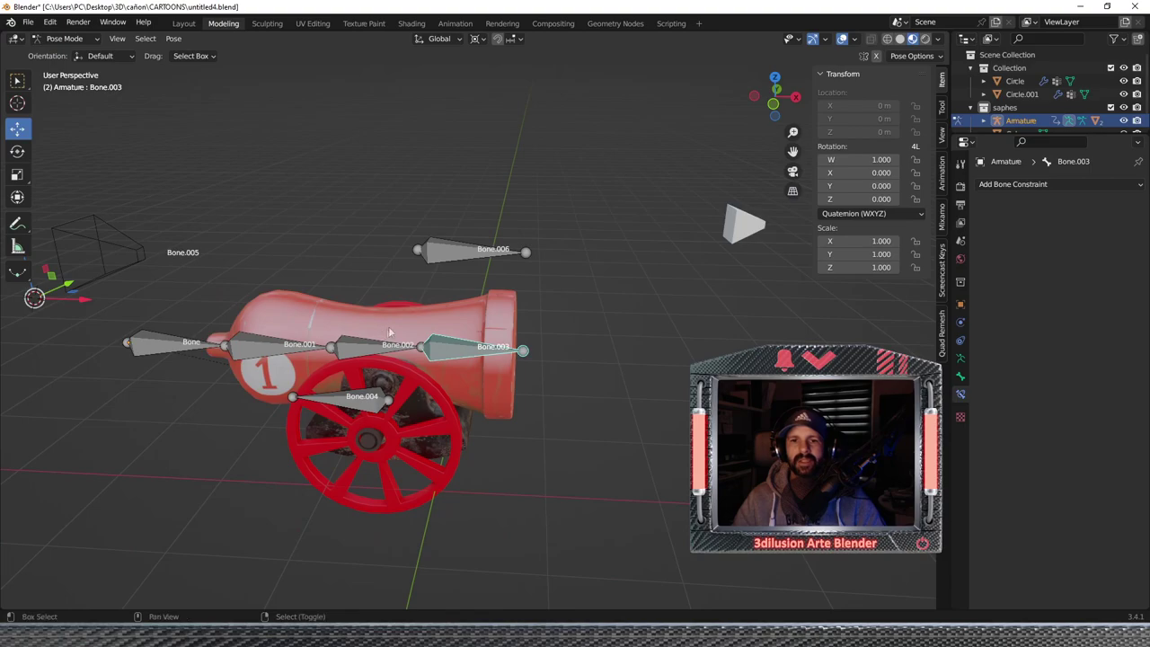
Trial-move Bone.005 along X, then reset its location with Alt+G.
middle_click_drag(388, 331, 271, 305)
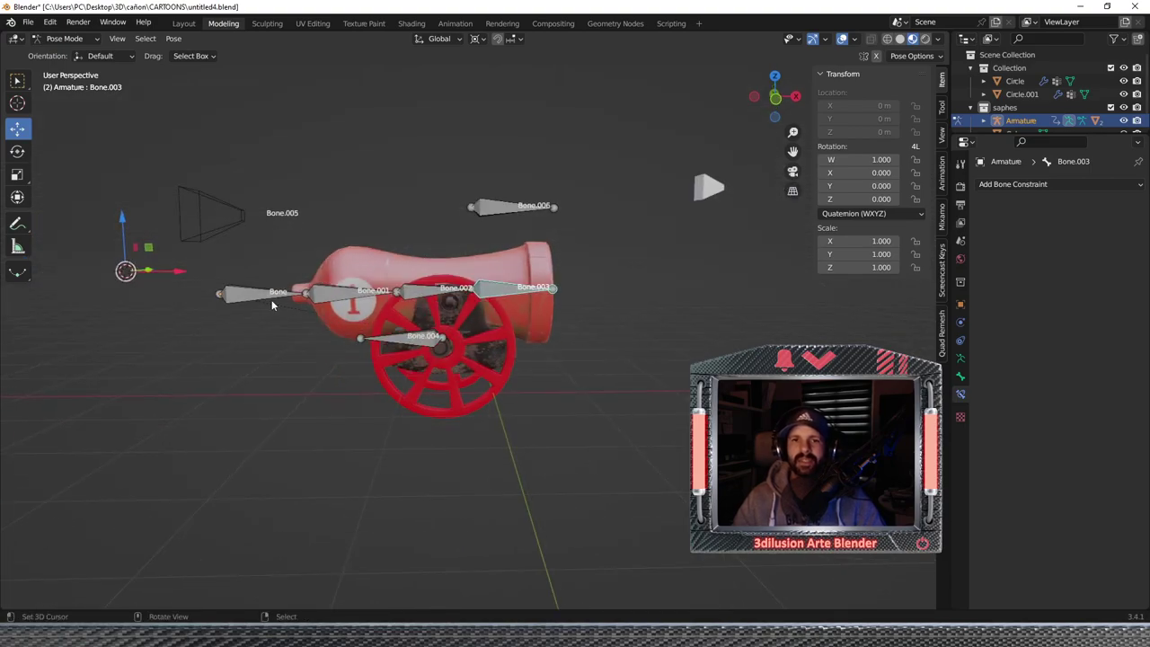
left_click(193, 242)
key("g")
key("x")
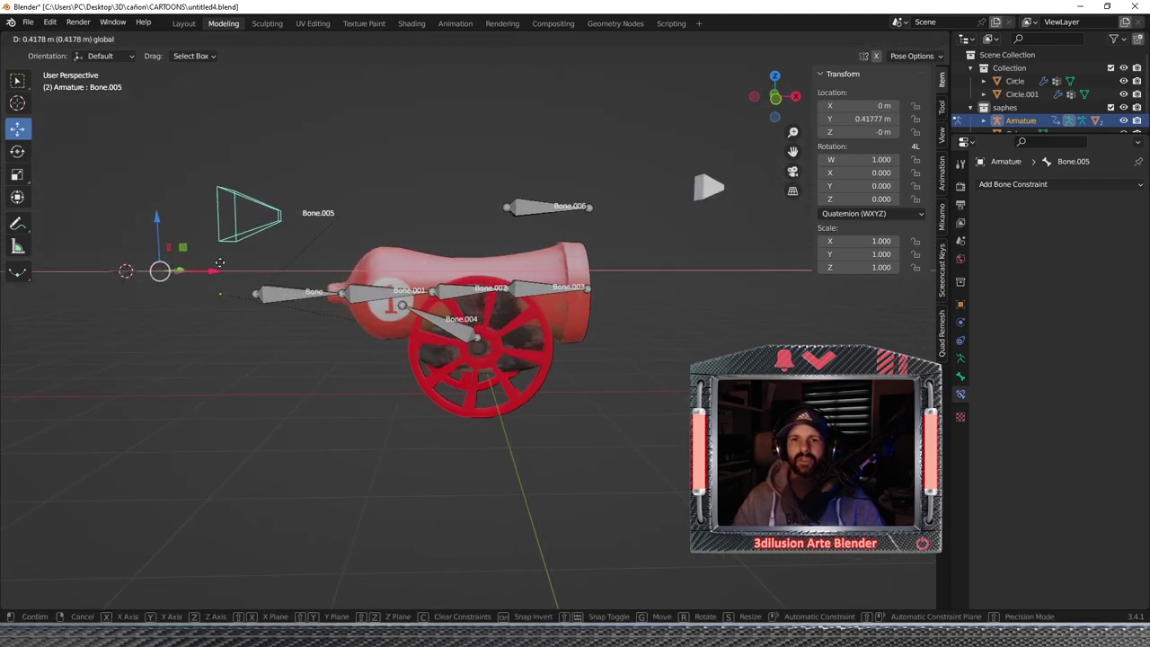
left_click(208, 276)
key("alt+g")
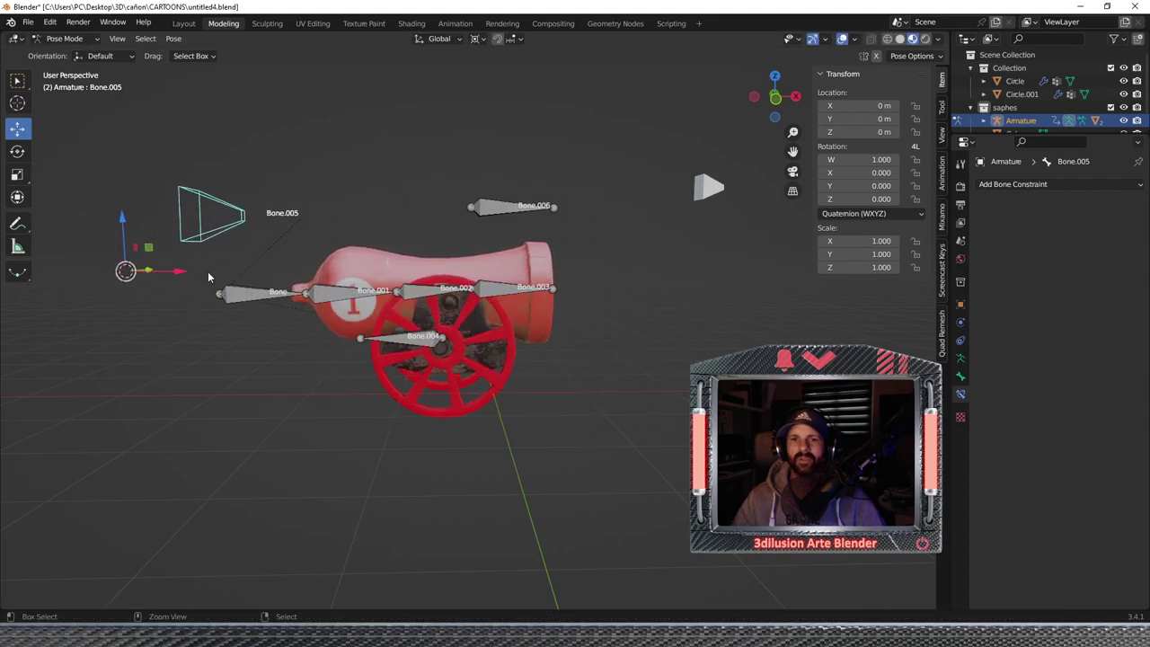
Clear all of Bone.006's transforms and make Bone.003 the active bone.
left_click(507, 288)
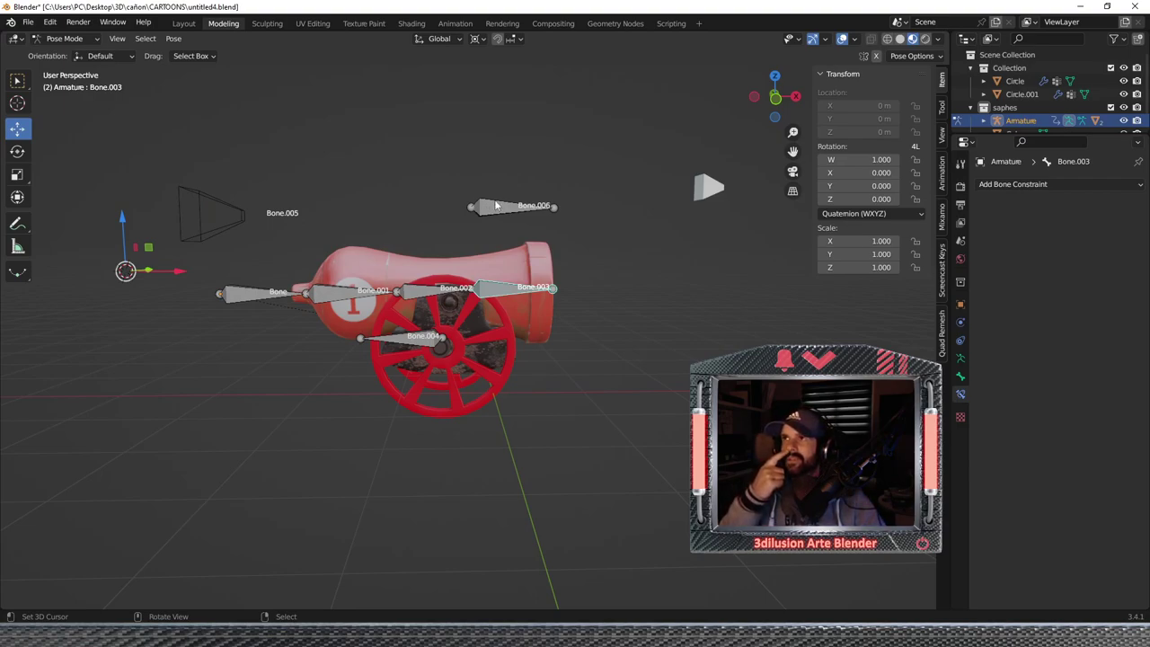
left_click(495, 206)
left_click(173, 38)
left_click(331, 67)
left_click(496, 291)
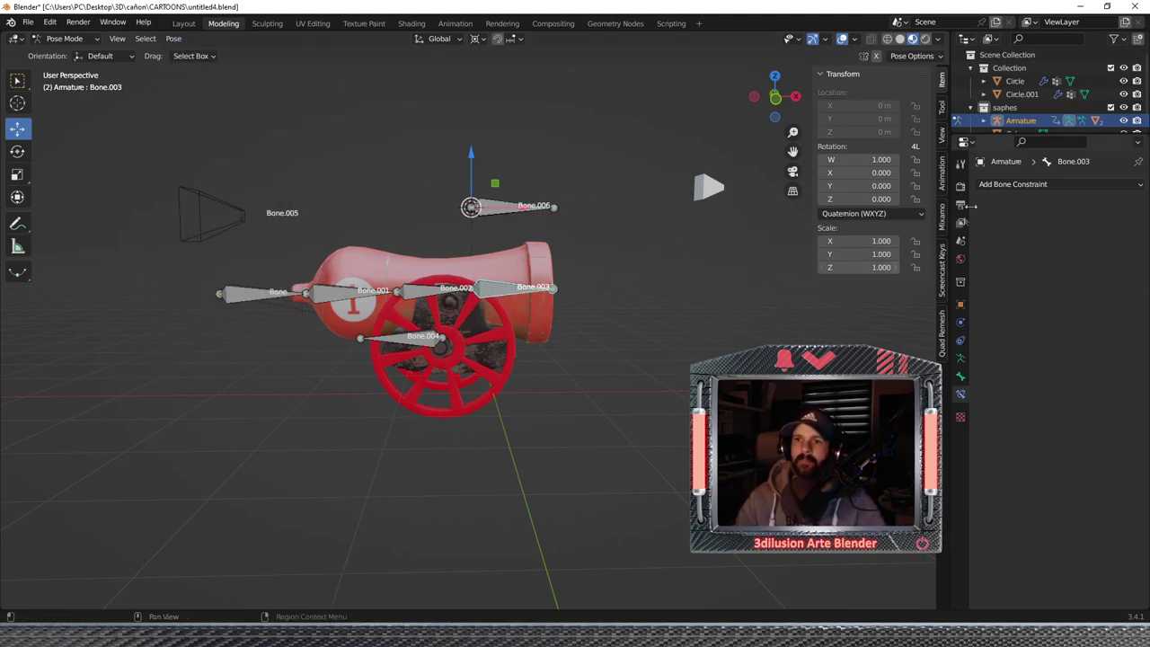
Add a Copy Scale constraint to Bone.003 with the Armature's Bone.006 as target.
left_click(1022, 183)
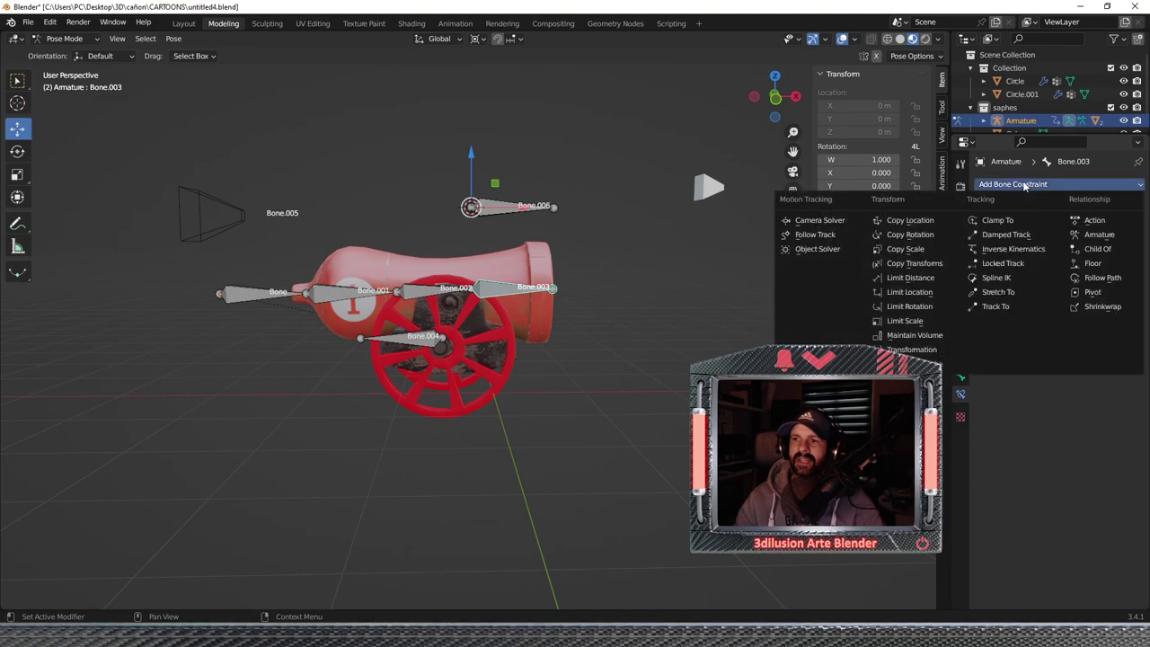
left_click(1010, 184)
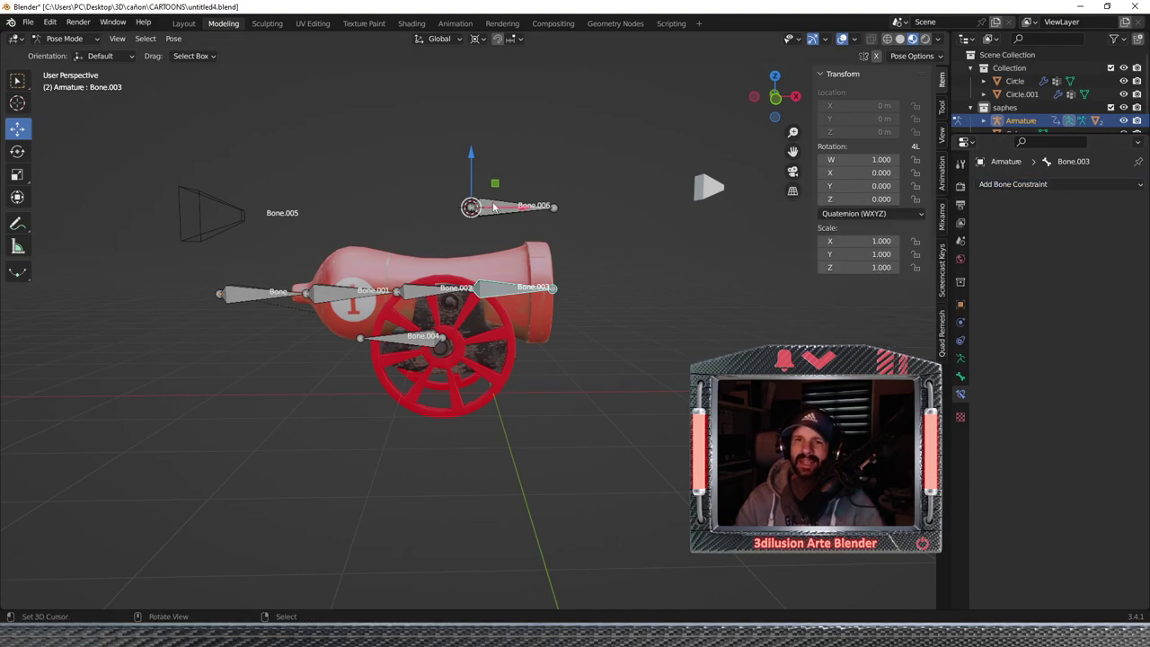
left_click(1006, 183)
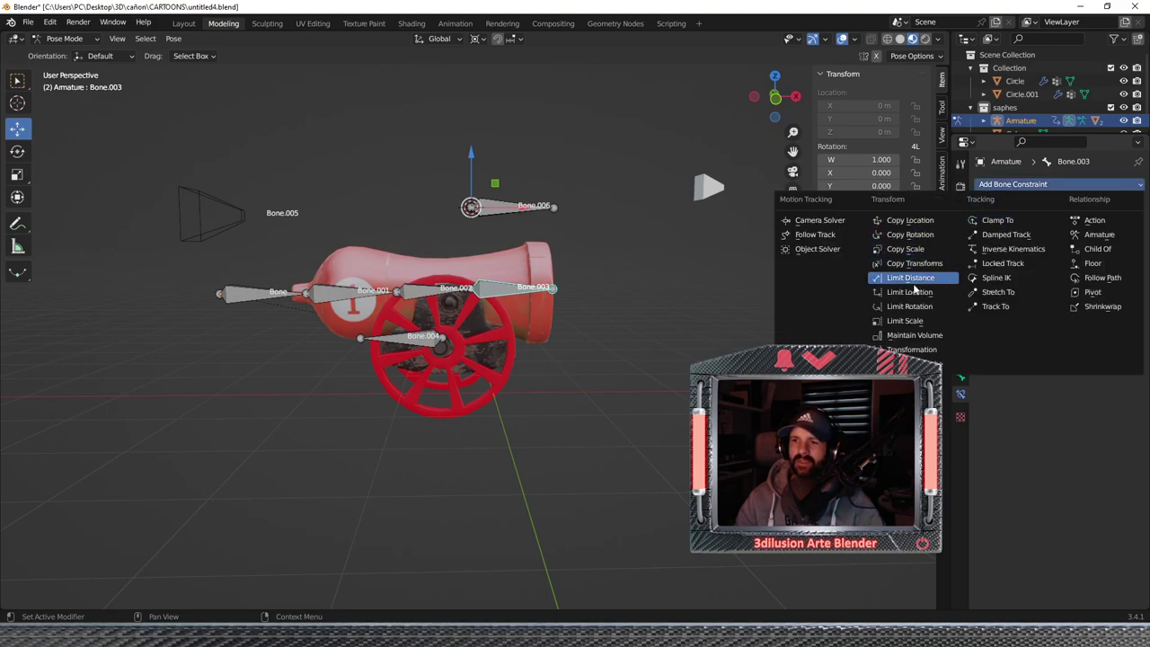
left_click(905, 249)
left_click(1119, 227)
left_click(487, 188)
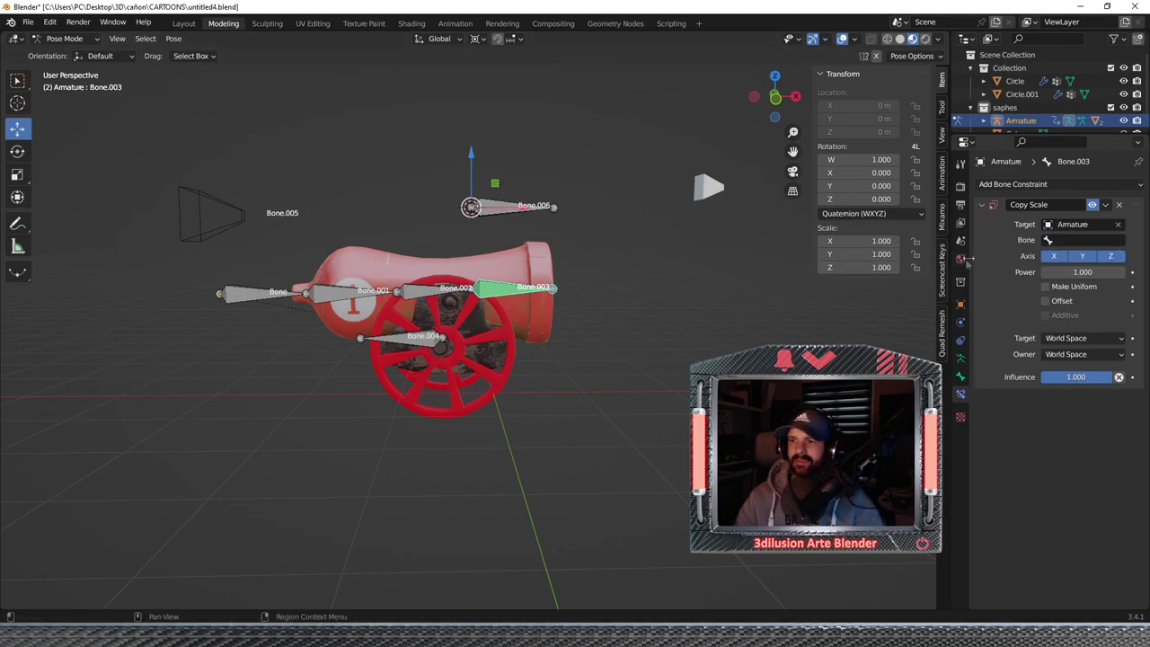
left_click(1049, 241)
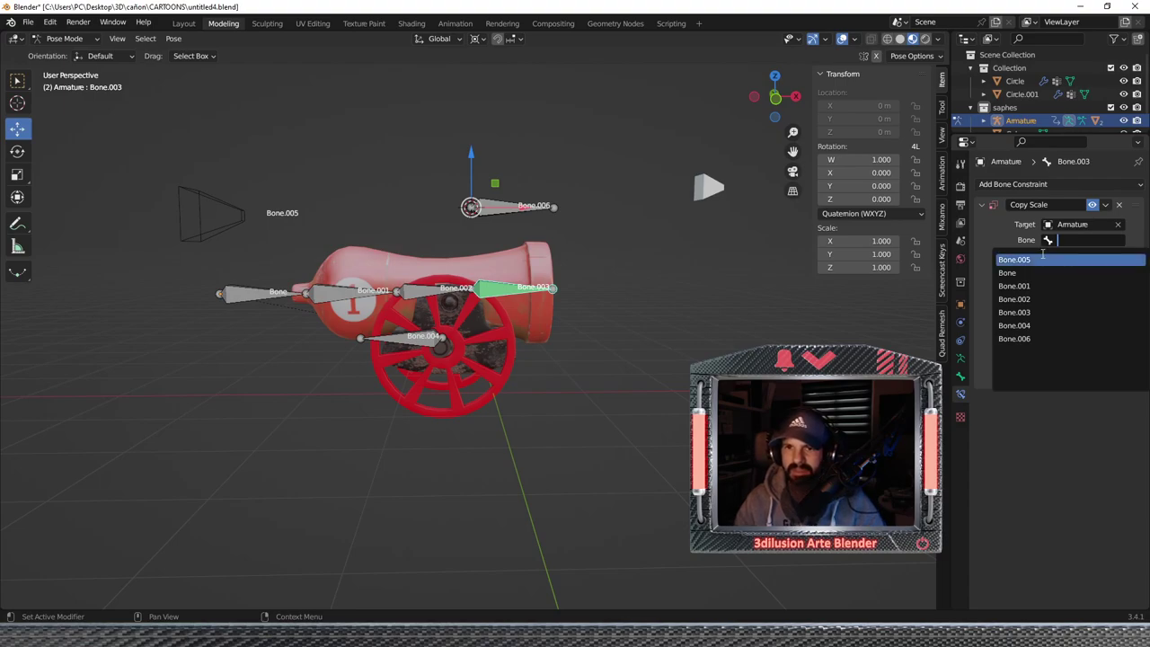
left_click(1032, 337)
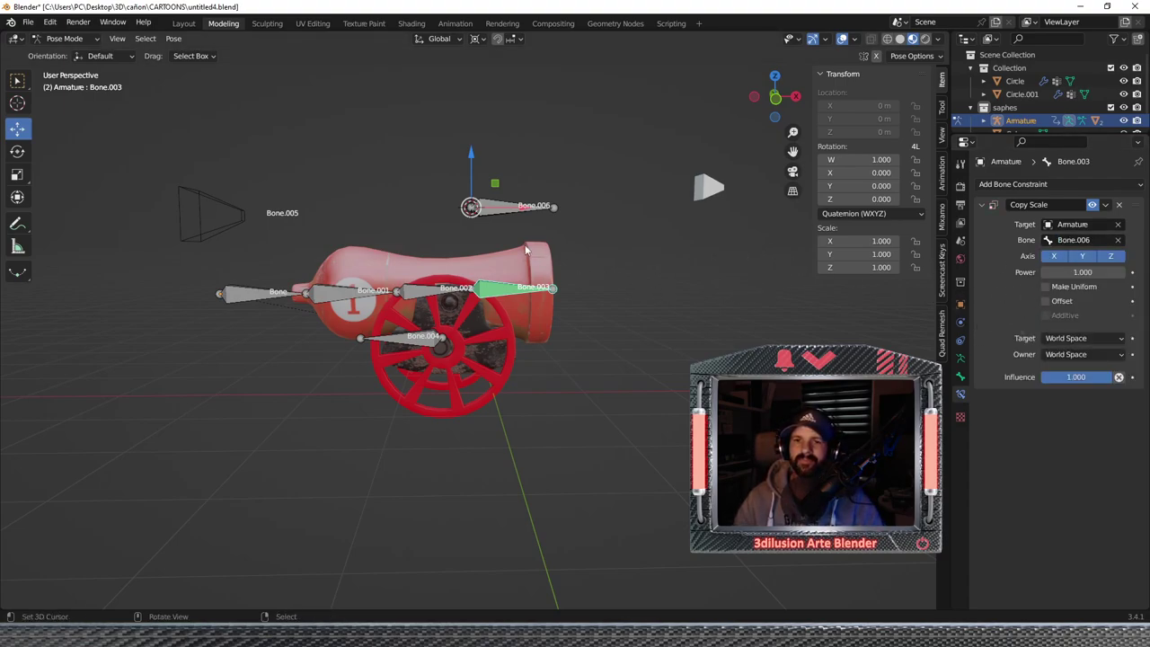
left_click(518, 213)
Scale Bone.006 to confirm Bone.003 follows, then undo back to scale 1.000.
key("s")
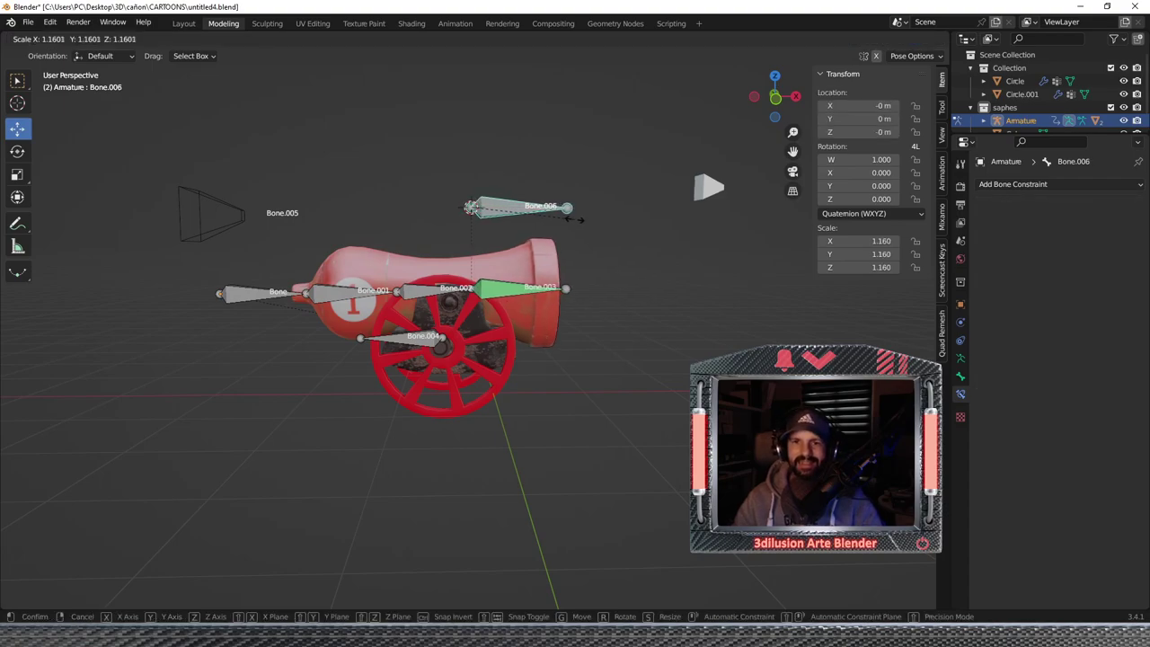
left_click(631, 227)
key("ctrl+z")
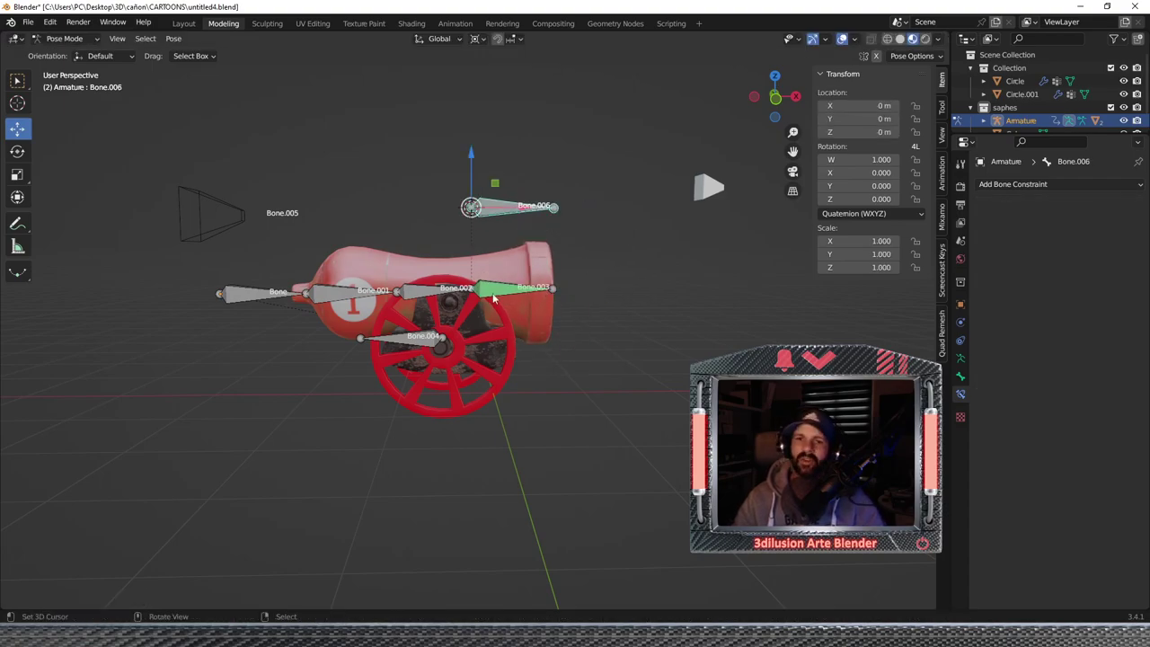
left_click(490, 296)
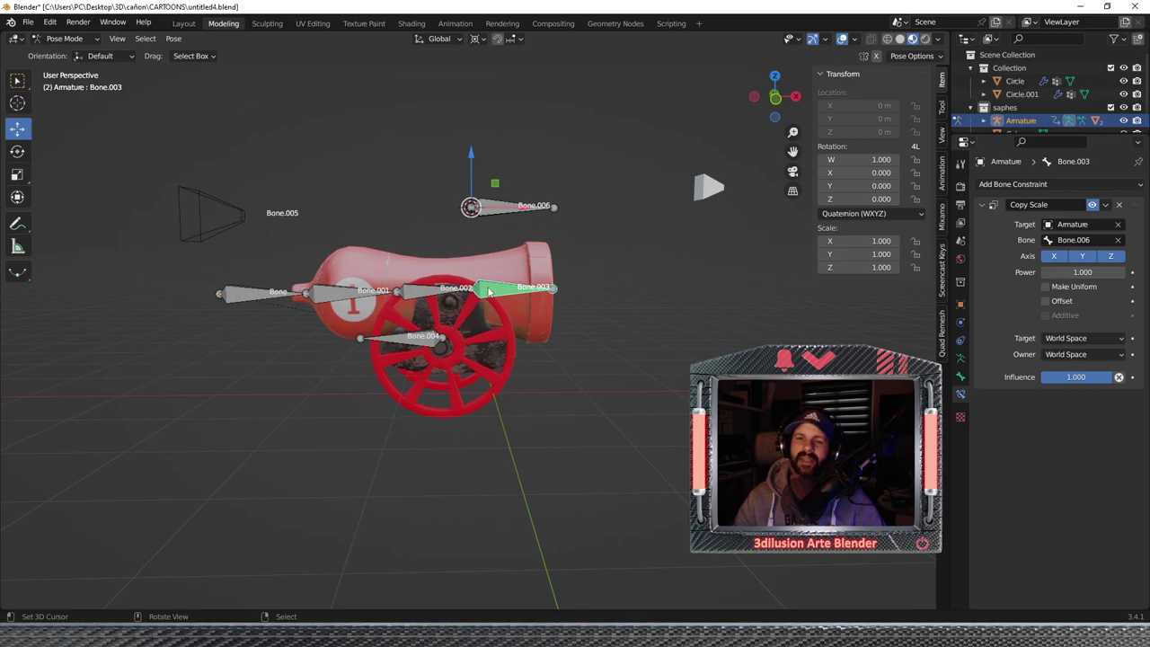
left_click(500, 206)
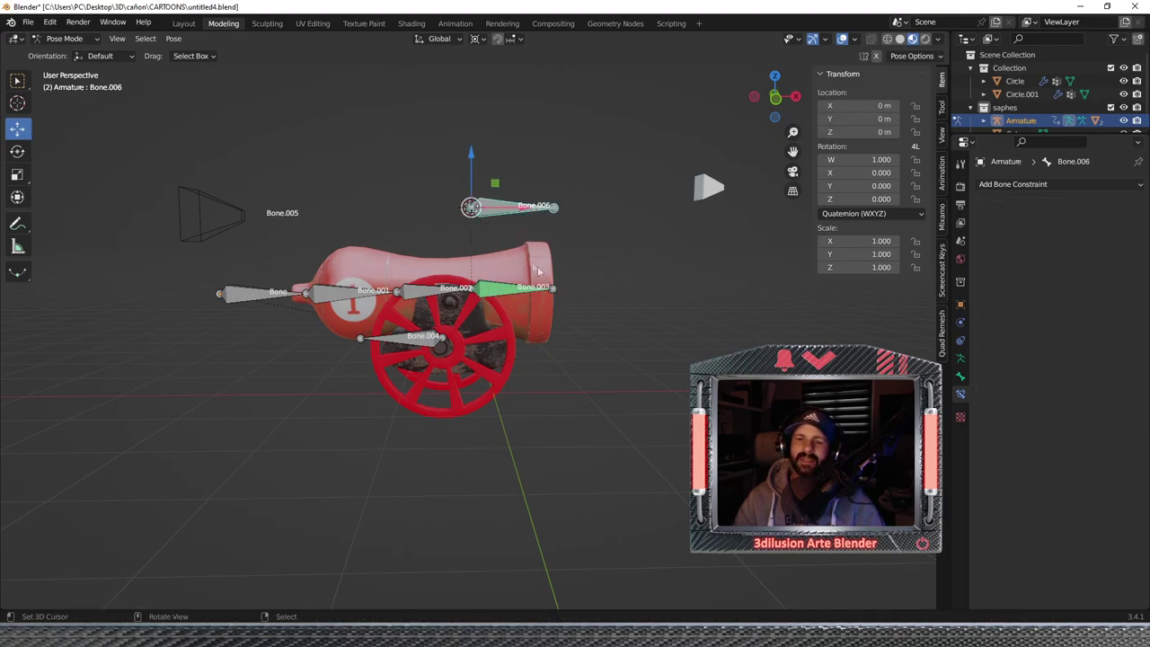
Zoom, orbit and pan the view to inspect the cannon rig.
scroll(616, 253, "up", 1)
scroll(526, 284, "up", 1)
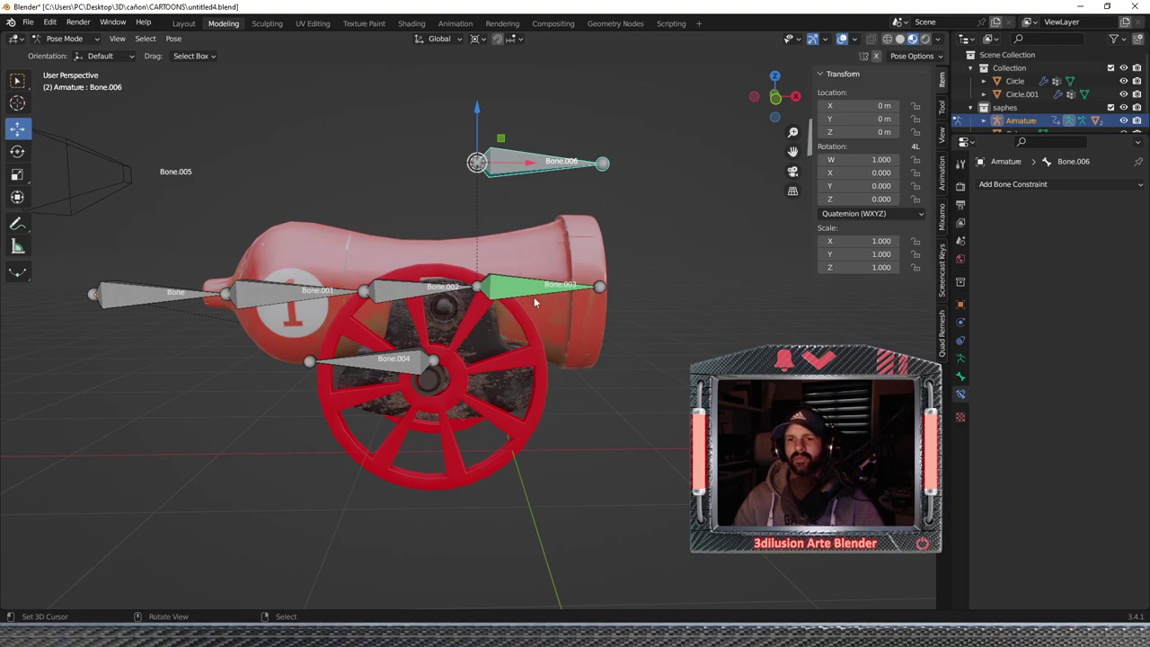
scroll(526, 290, "down", 1)
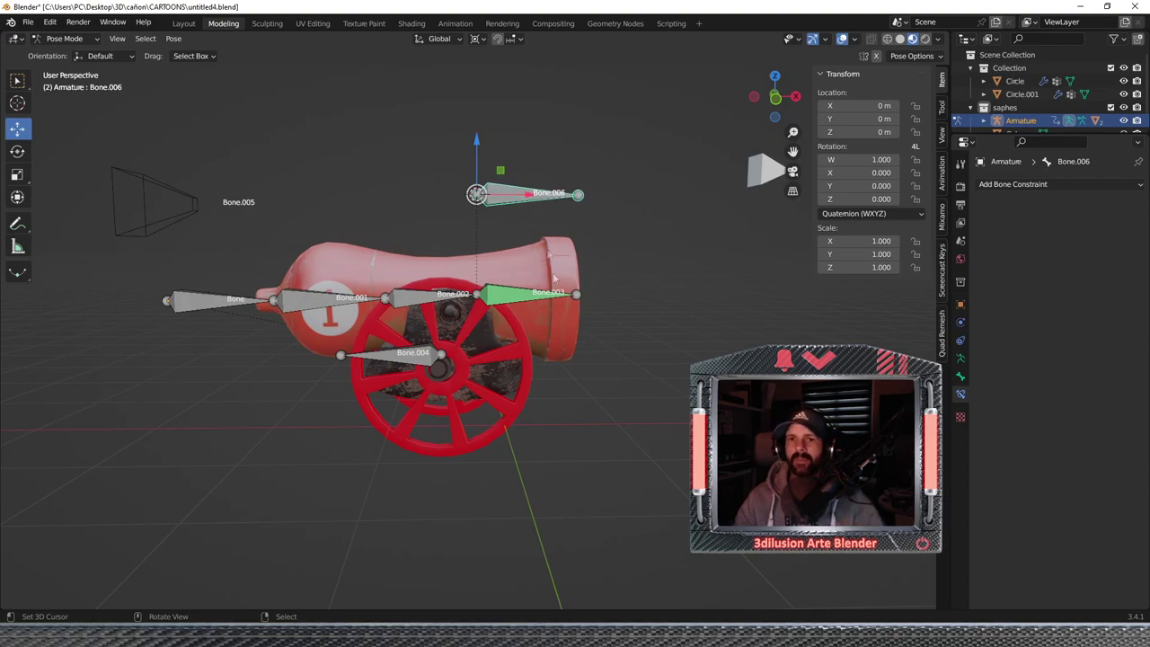
middle_click_drag(552, 270, 514, 260)
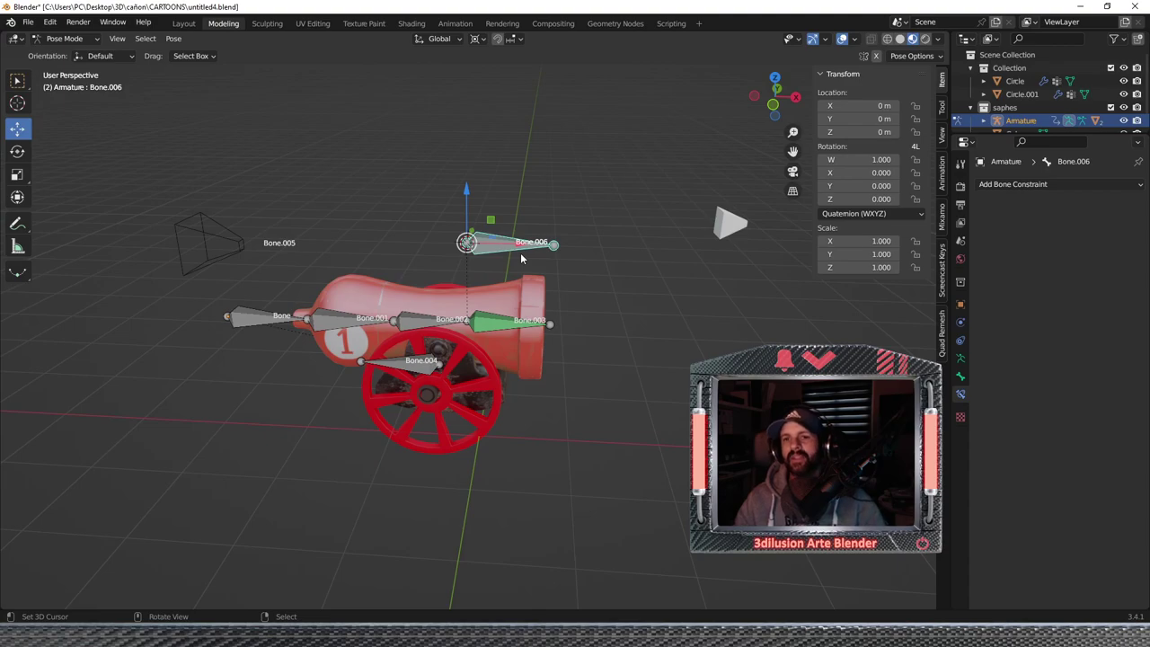
scroll(521, 258, "down", 2)
middle_click_drag(622, 268, 503, 252, "shift")
key("shift+s")
left_click(77, 42)
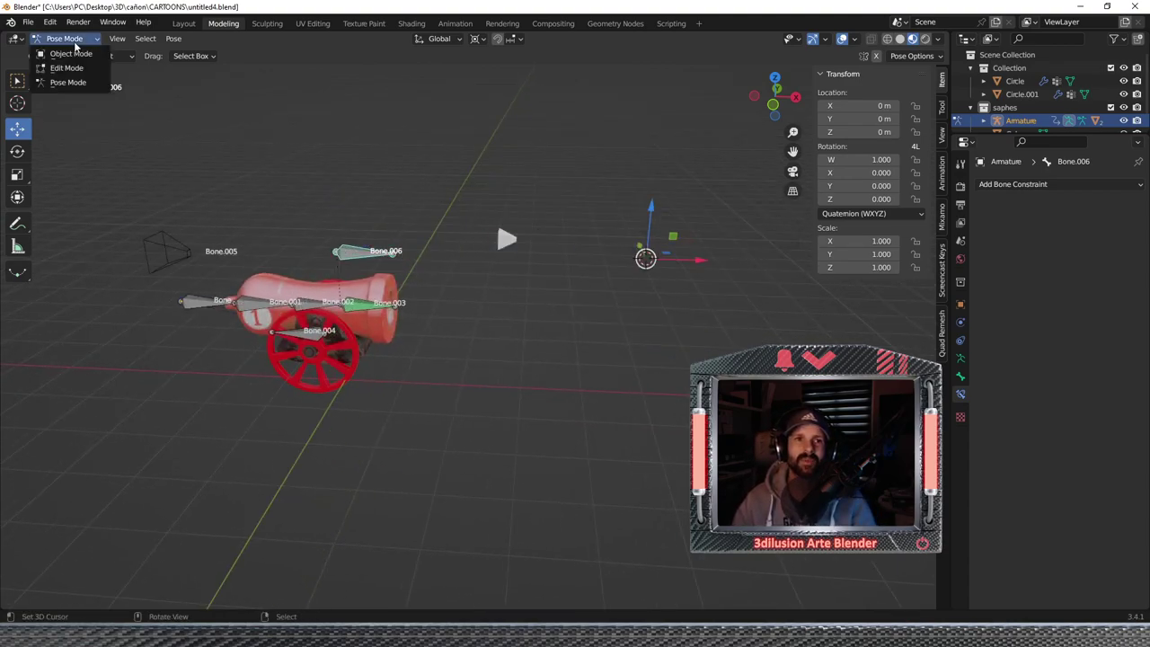
Snap the 3D cursor to the selection and add a UV Sphere there, scaled to 0.391.
left_click(58, 50)
key("shift+s")
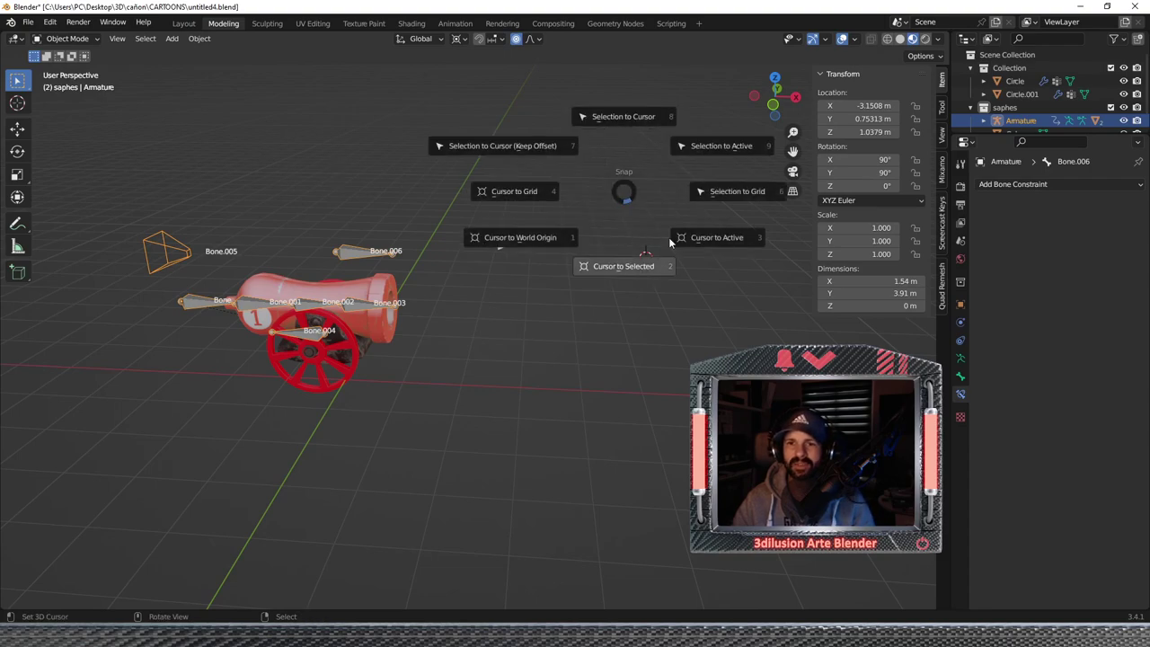
left_click(658, 278)
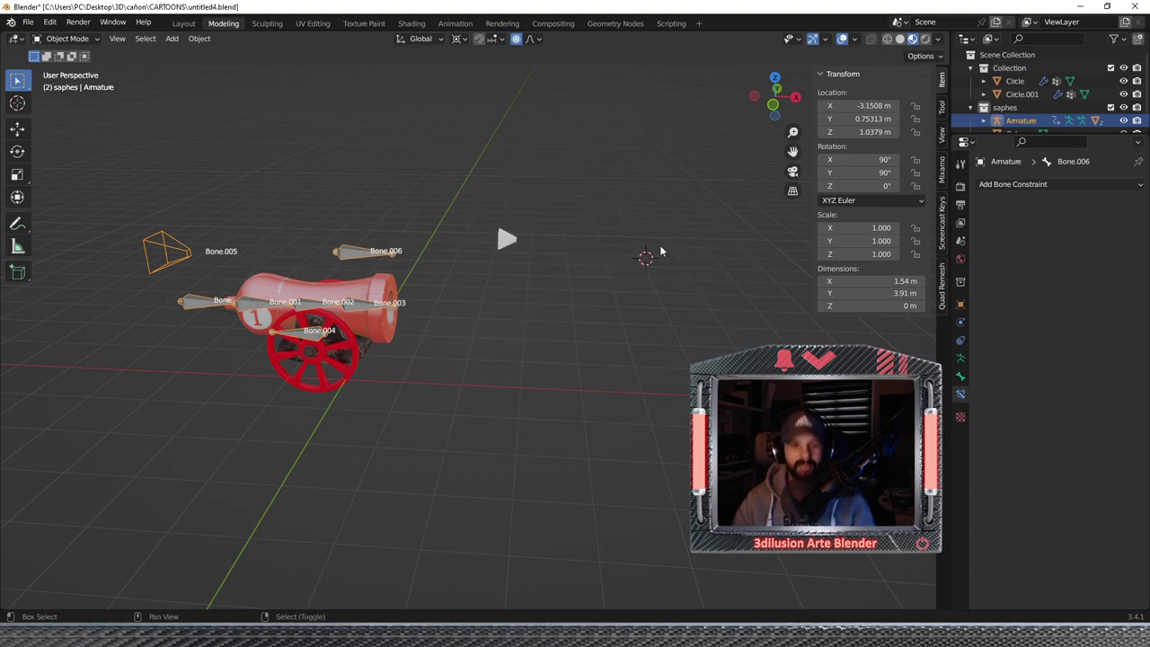
key("shift+a")
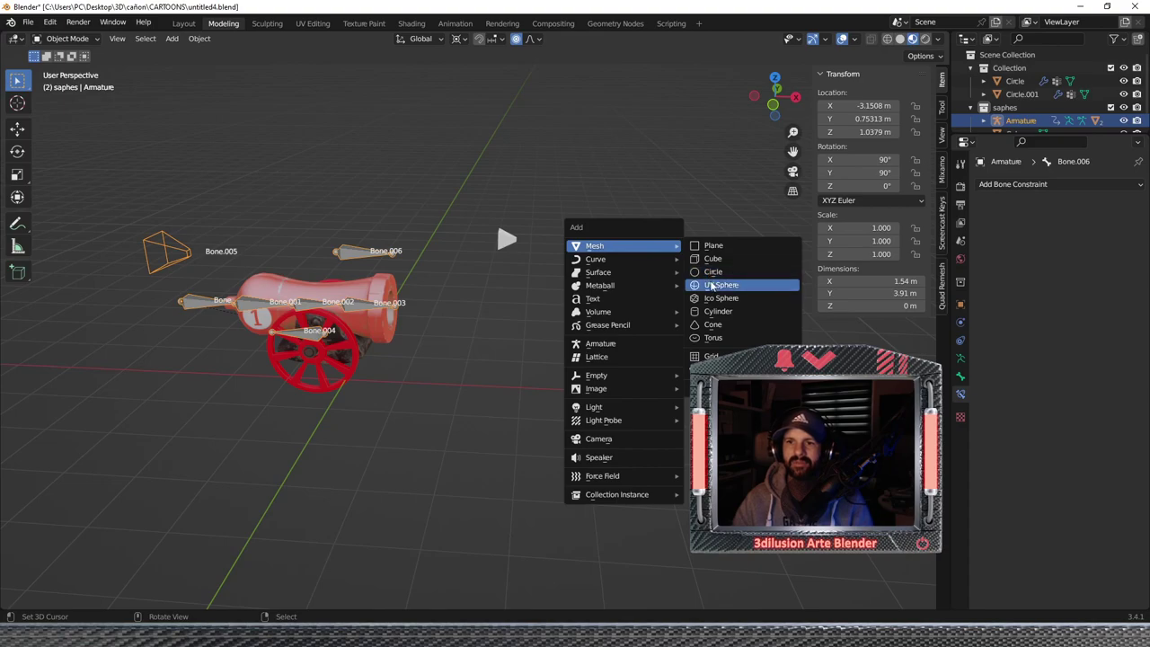
left_click(712, 283)
key("s")
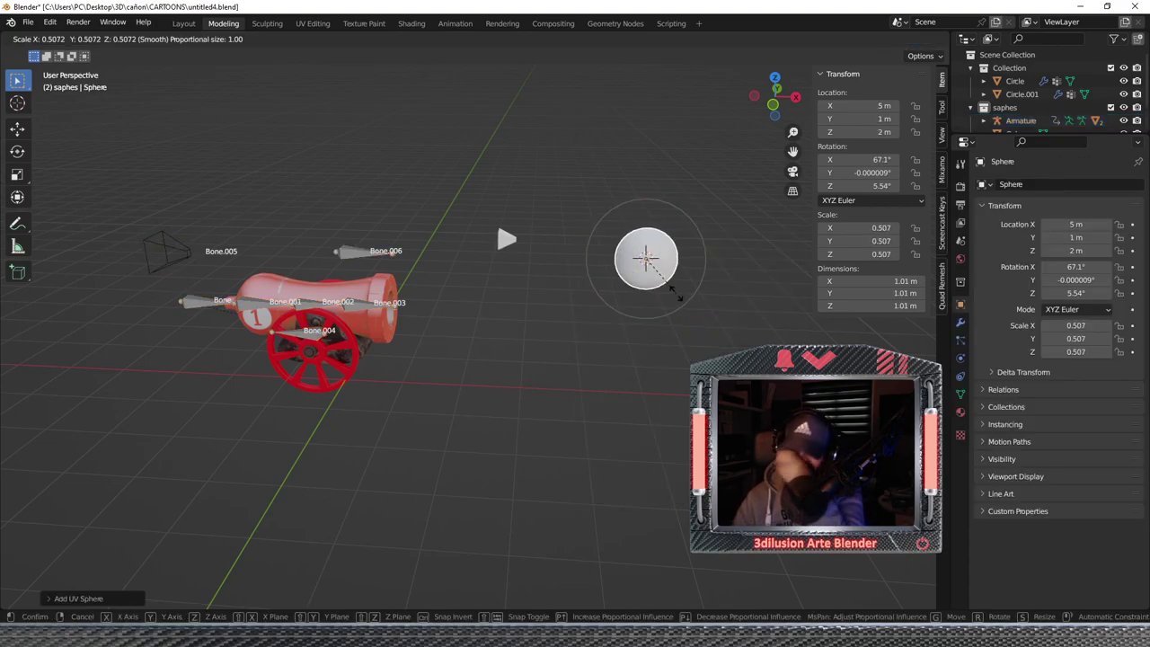
left_click(672, 280)
Select the cannon's armature and switch it through Edit Mode into Pose Mode.
scroll(557, 307, "up", 1)
middle_click_drag(500, 307, 560, 300, "shift")
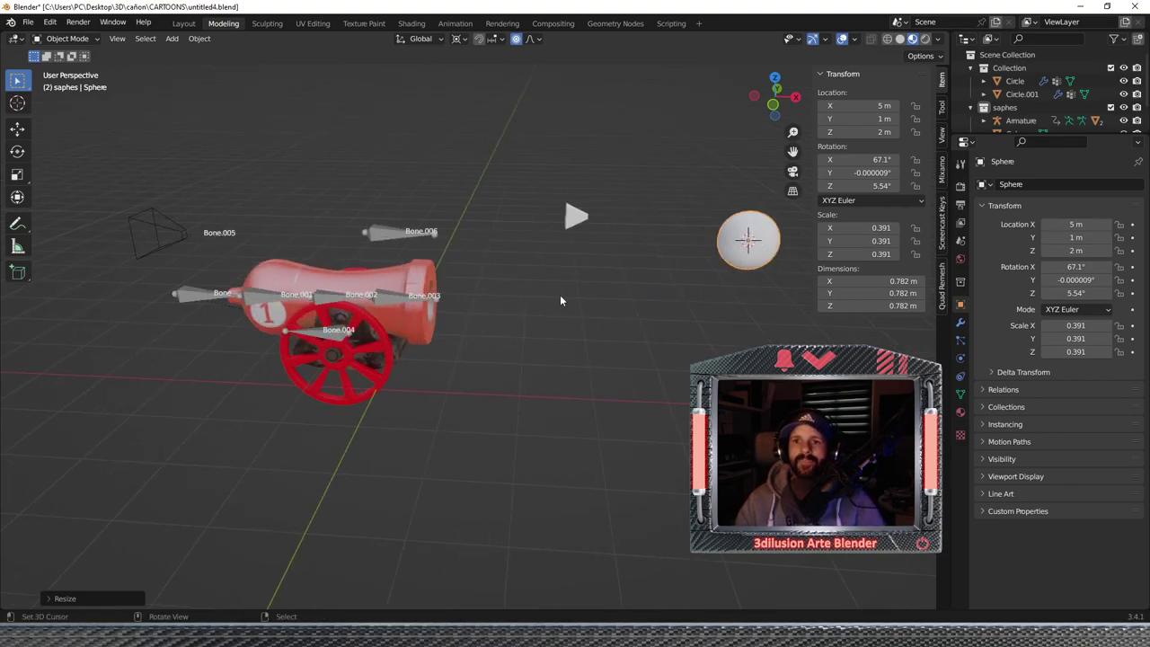
left_click(386, 230)
left_click(67, 39)
left_click(63, 68)
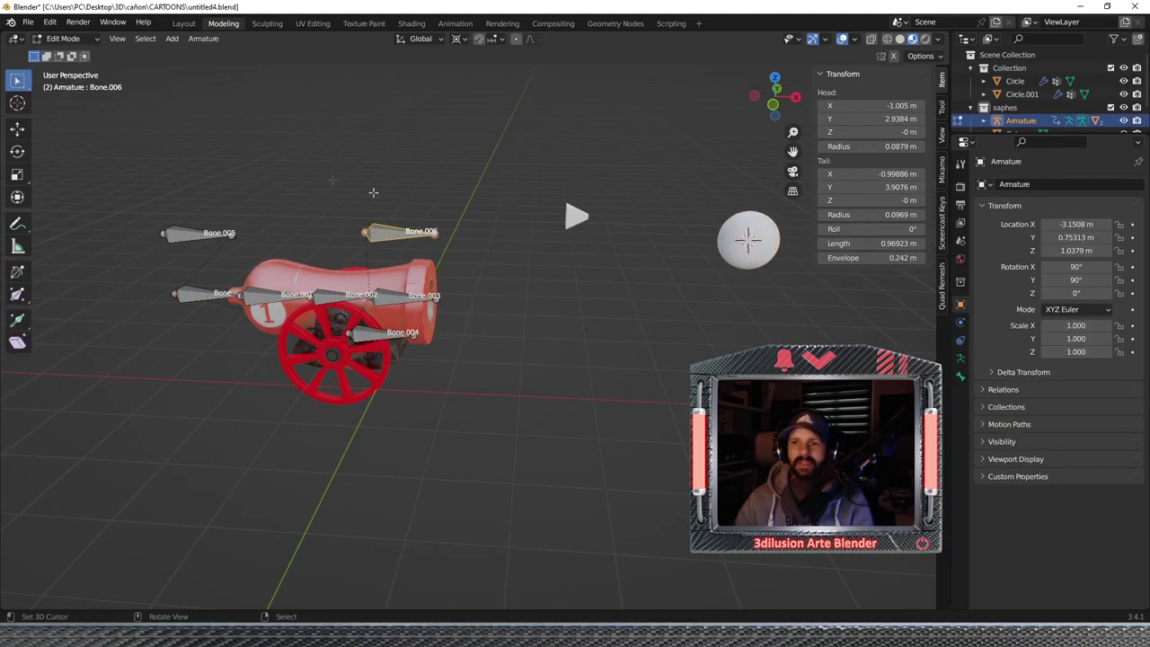
left_click(63, 39)
left_click(61, 83)
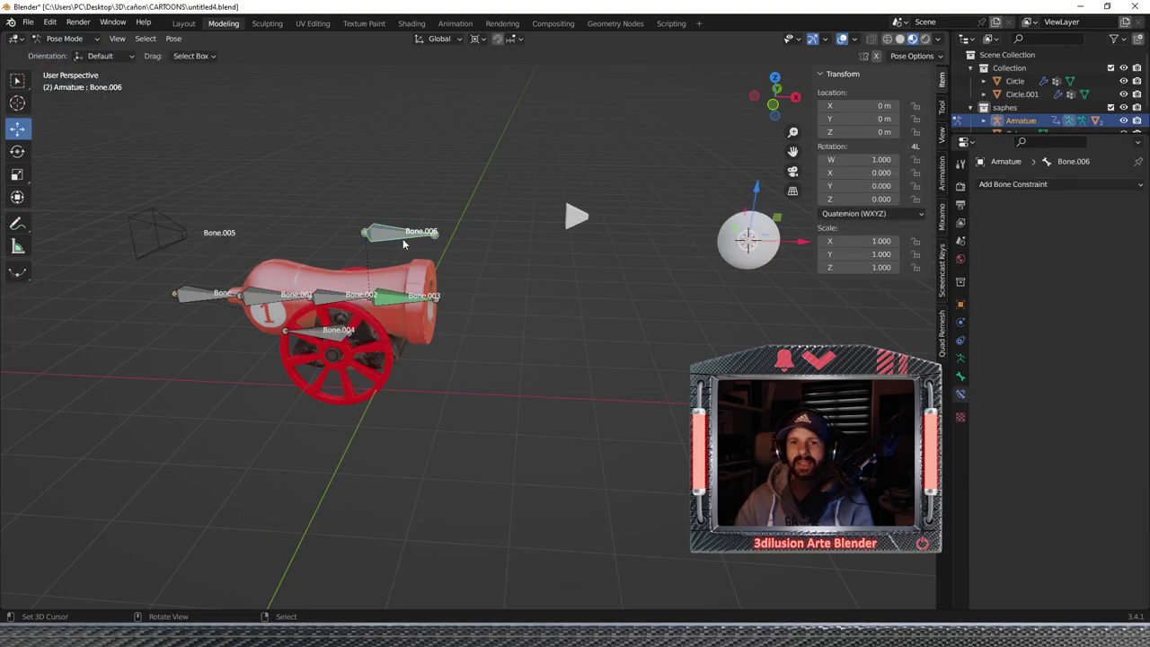
Assign the Sphere as Bone.006's custom shape and display it as wireframe.
left_click(960, 376)
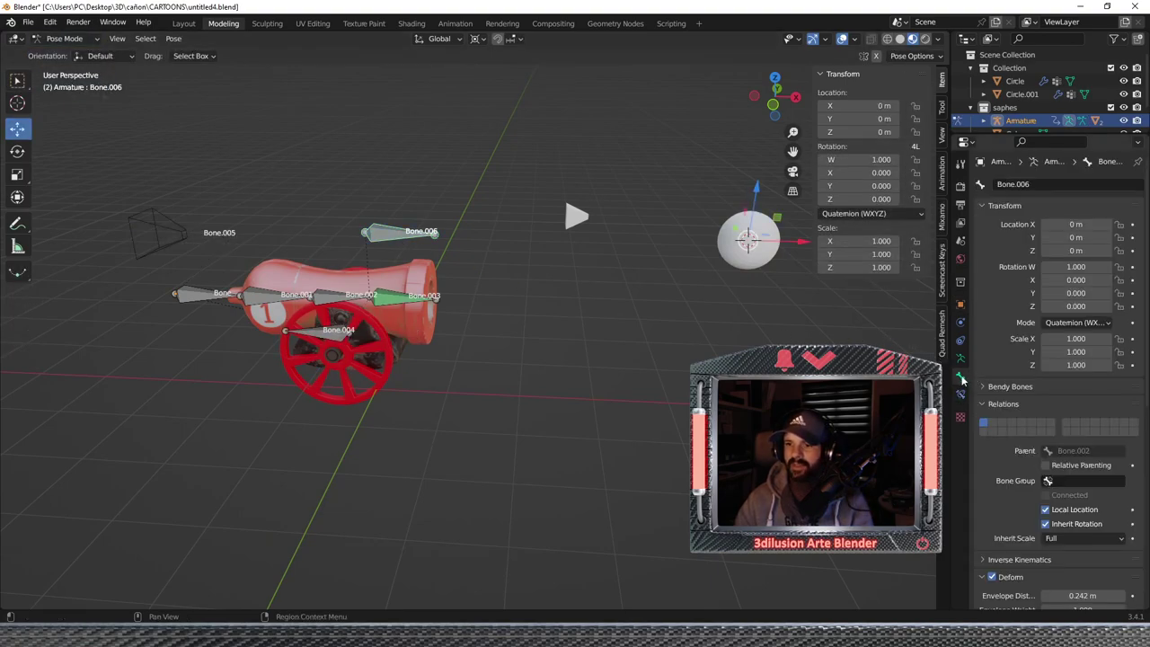
scroll(1047, 350, "down", 2)
scroll(1047, 350, "down", 3)
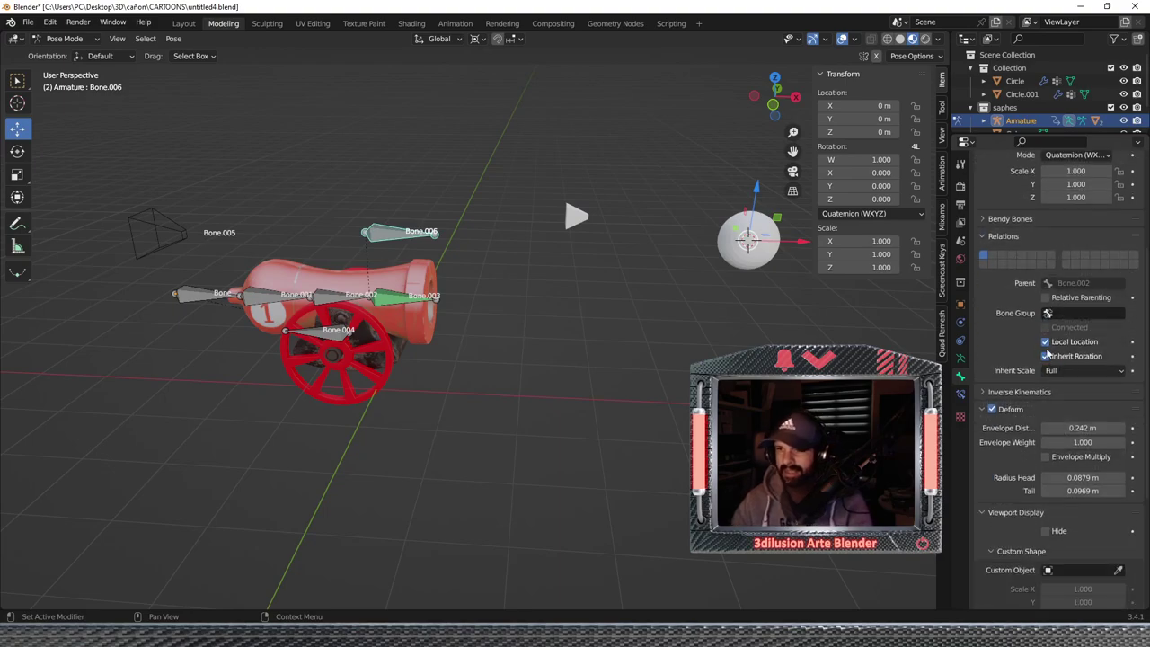
scroll(1033, 404, "down", 2)
scroll(1008, 498, "down", 2)
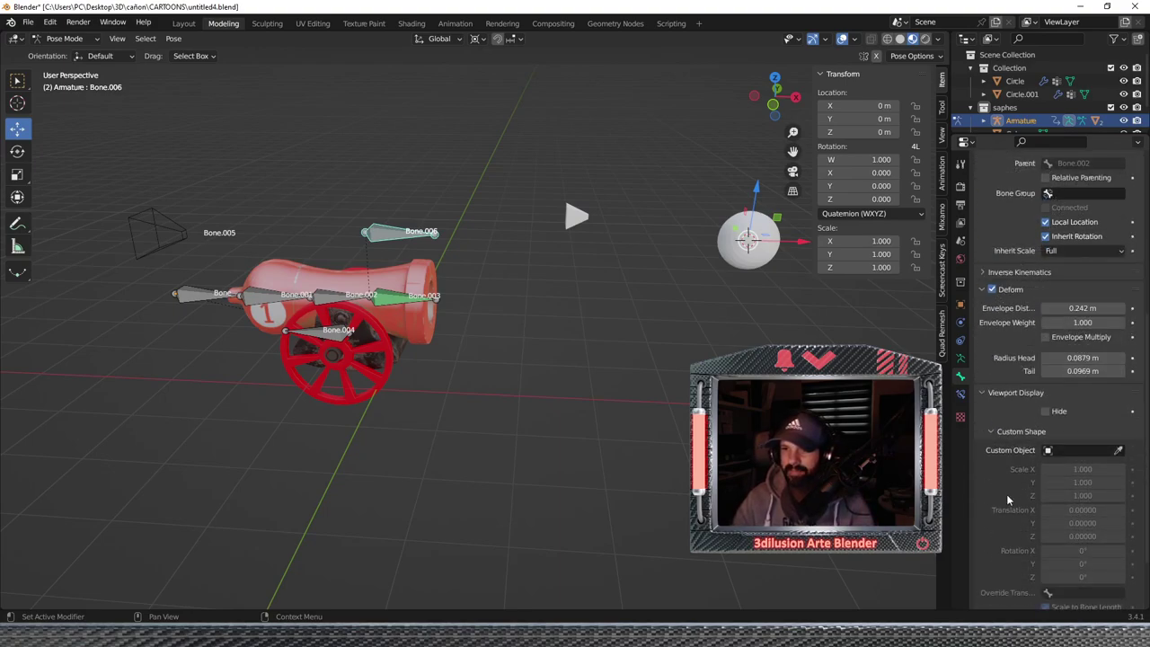
left_click(1118, 451)
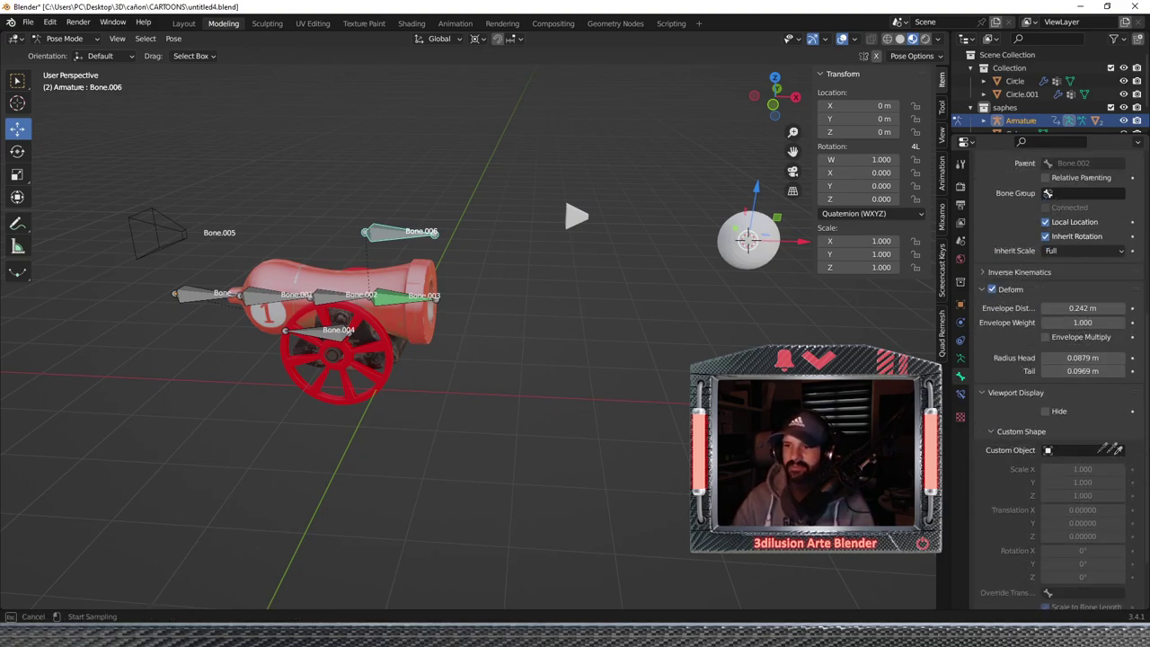
left_click(738, 226)
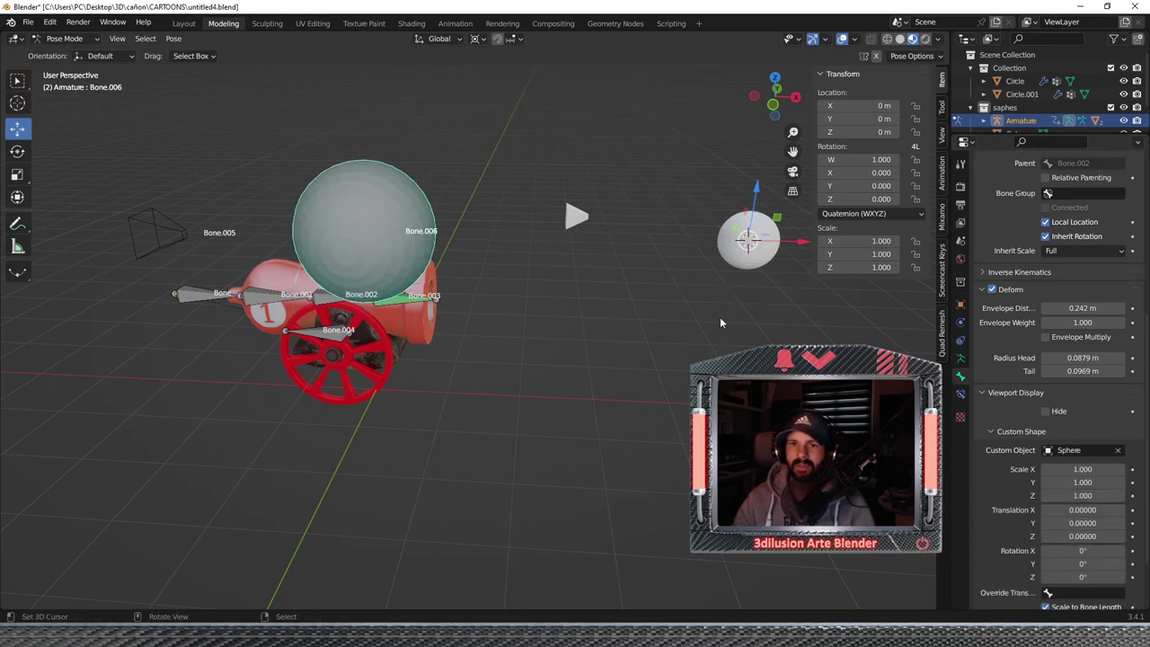
scroll(1007, 501, "down", 2)
left_click(1046, 551)
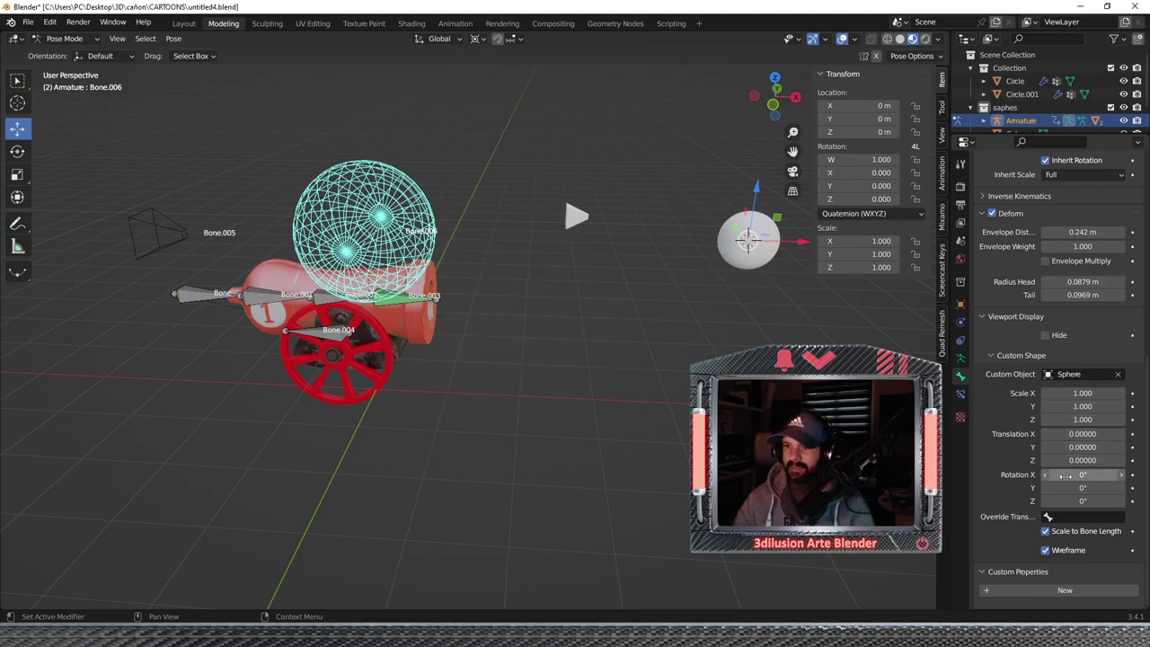
Set the custom shape scale to -0.2 and shift its X offset to -0.06.
mouse_move(1082, 392)
left_mouse_down()
mouse_move(1042, 418)
mouse_move(1082, 419)
mouse_move(1123, 446)
mouse_move(1089, 446)
left_mouse_up()
type("-0.2")
key("Return")
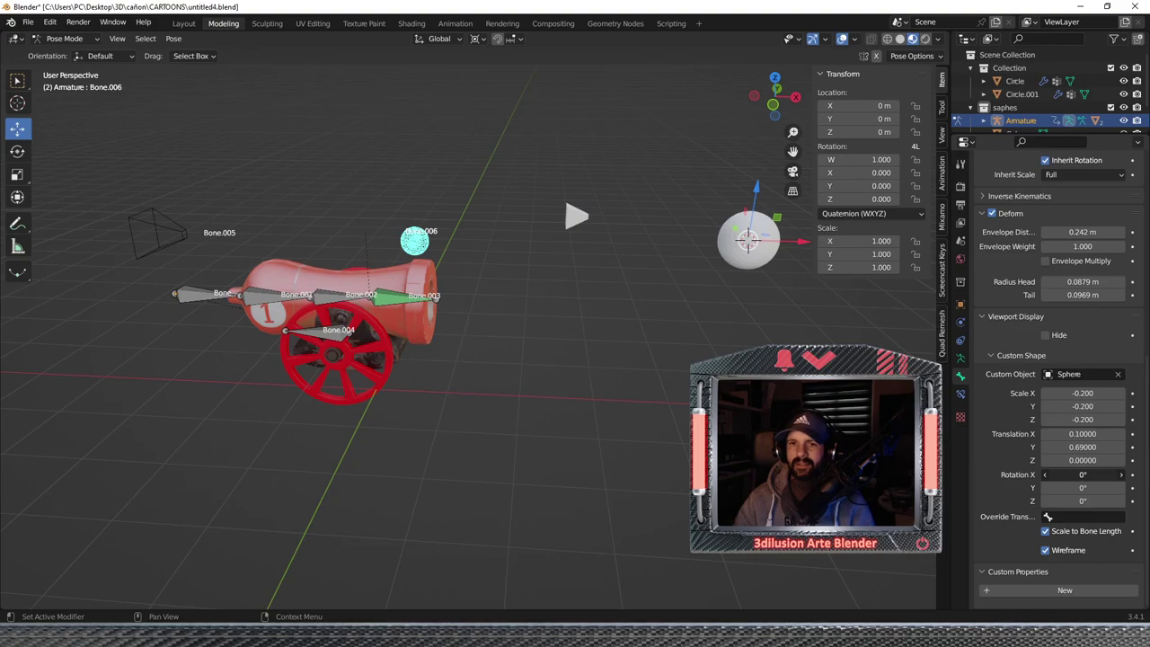
left_click_drag(1067, 434, 1033, 434)
Select the Bone.006 sphere control and test-scale it, settling at scale 1.051.
middle_click_drag(516, 370, 515, 303)
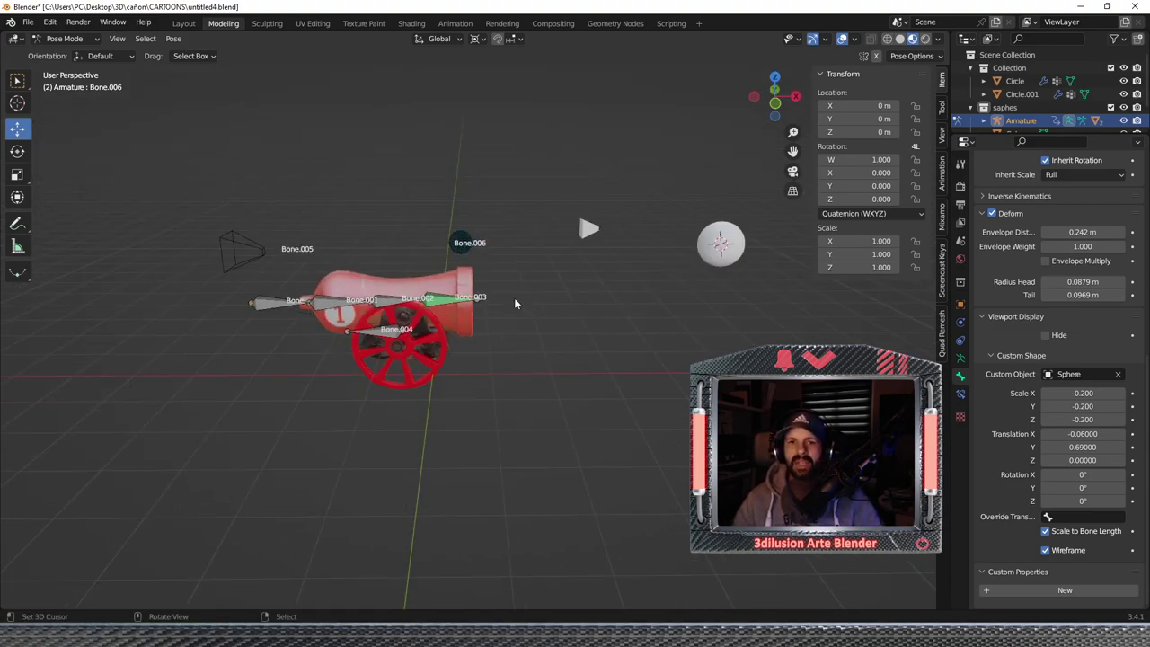
left_click(457, 254)
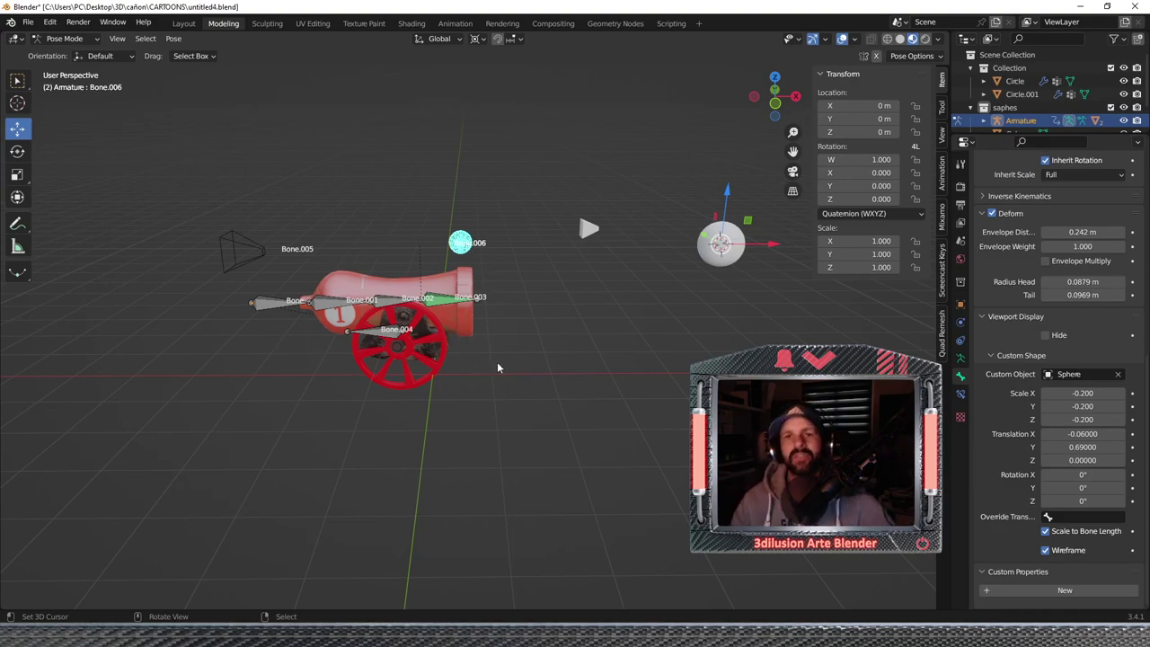
middle_click_drag(320, 354, 492, 356)
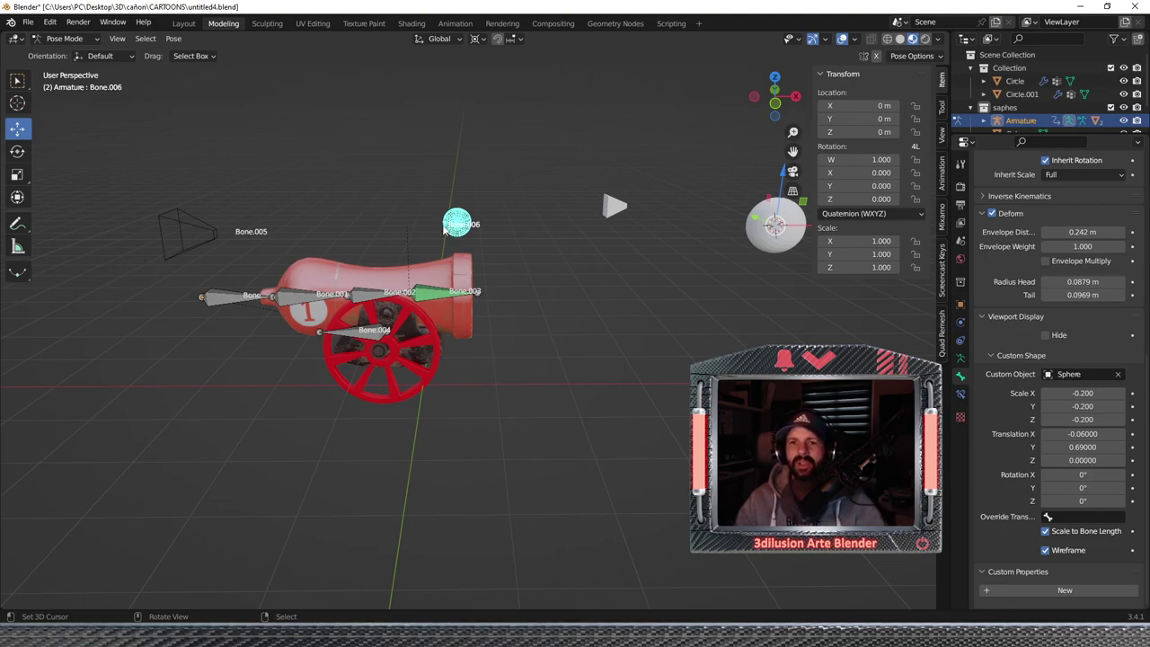
key("s")
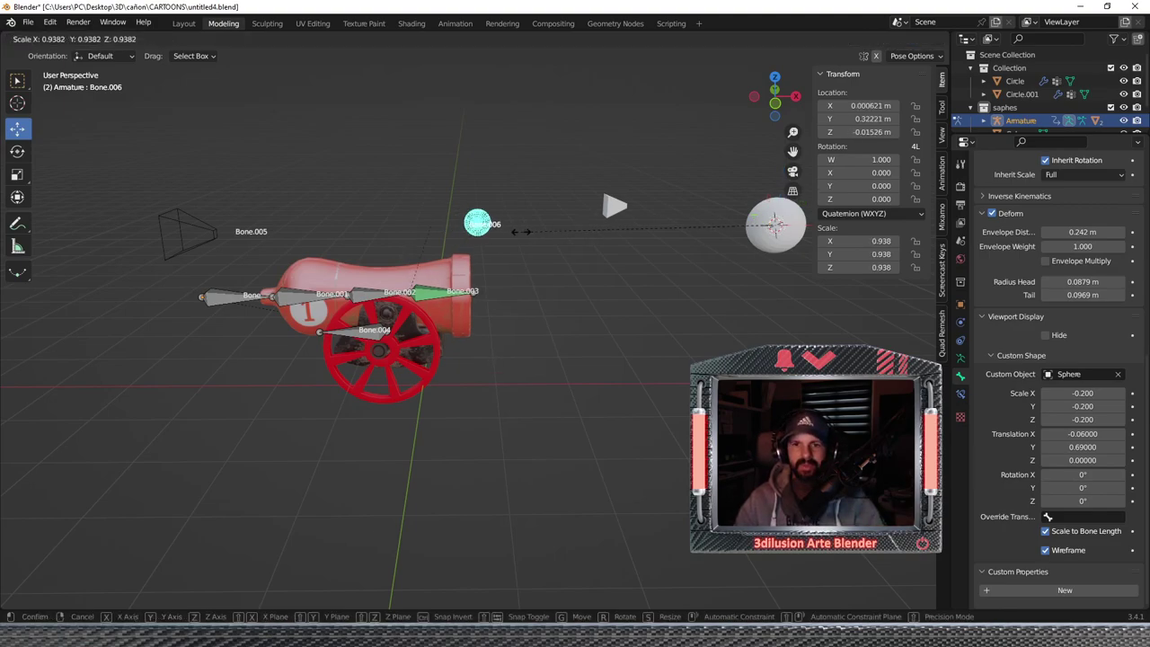
left_click(461, 238)
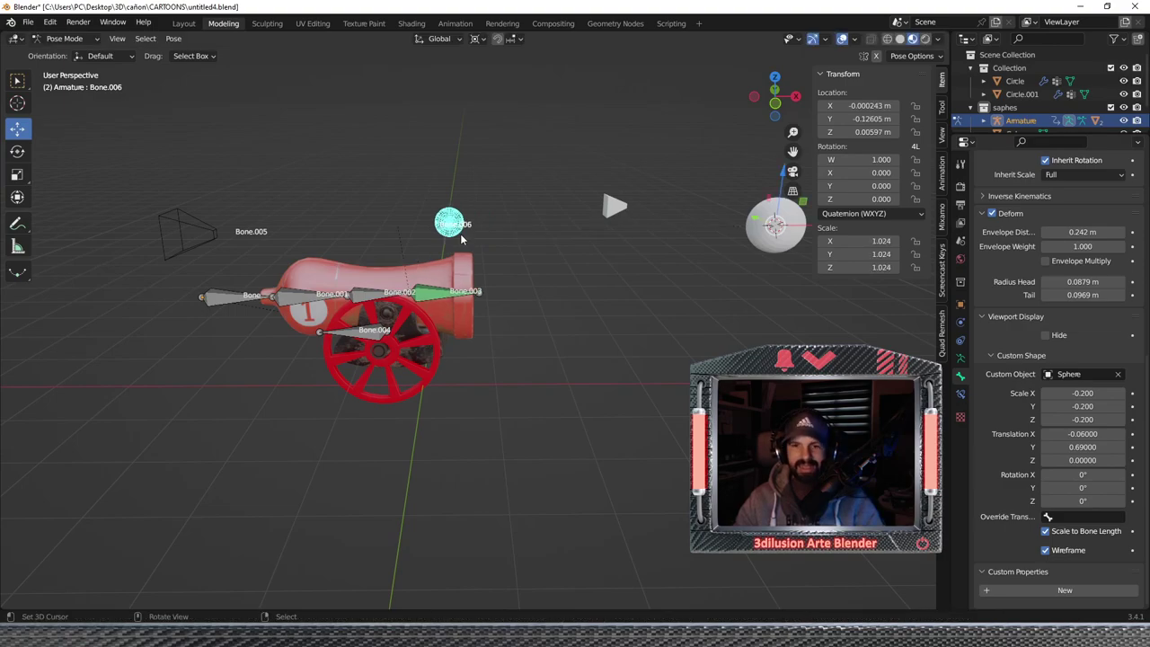
key("s")
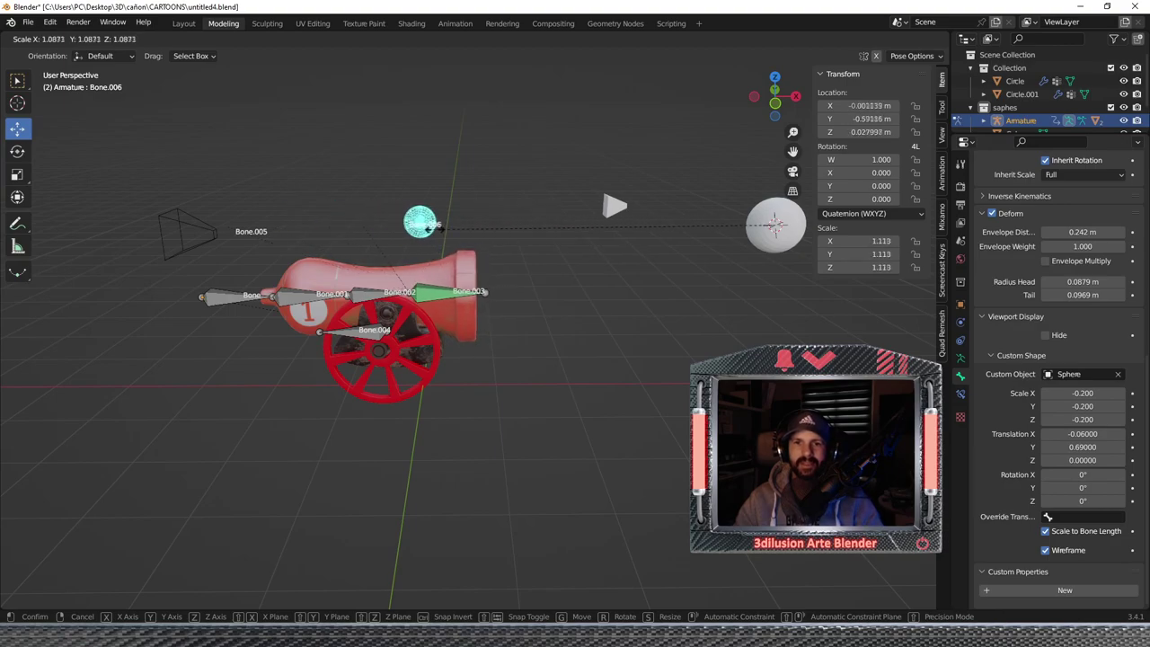
left_click(453, 233)
Snap the 3D cursor to Bone.006 and re-test its scale, leaving it at 1.051.
key("shift+s")
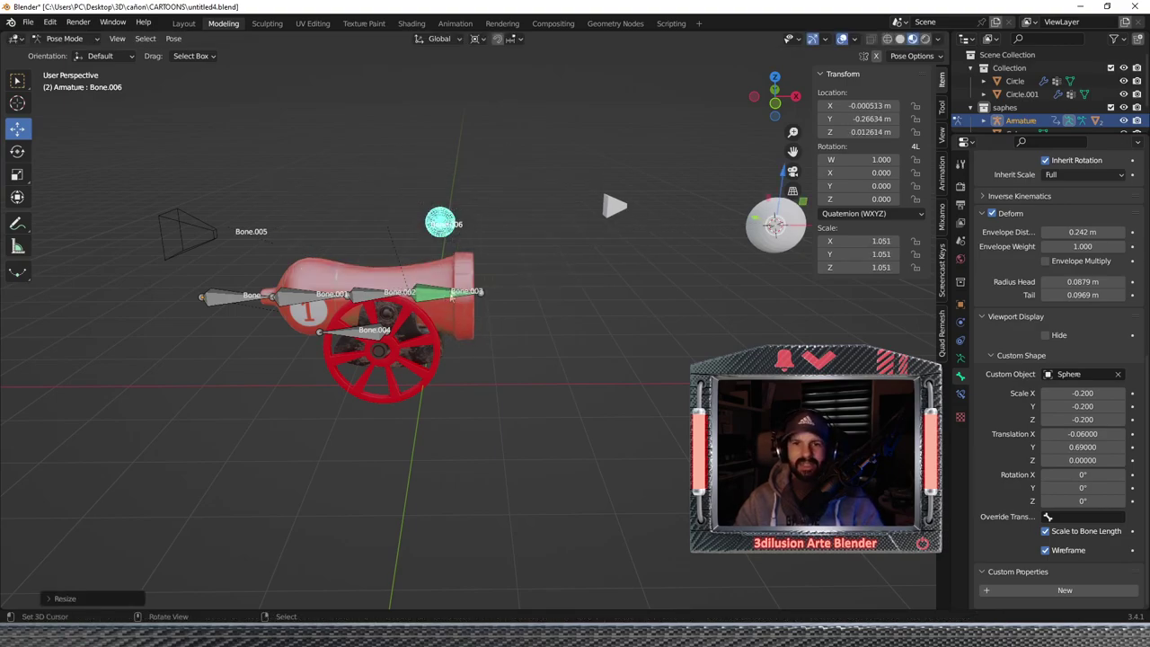
left_click(453, 334)
key("s")
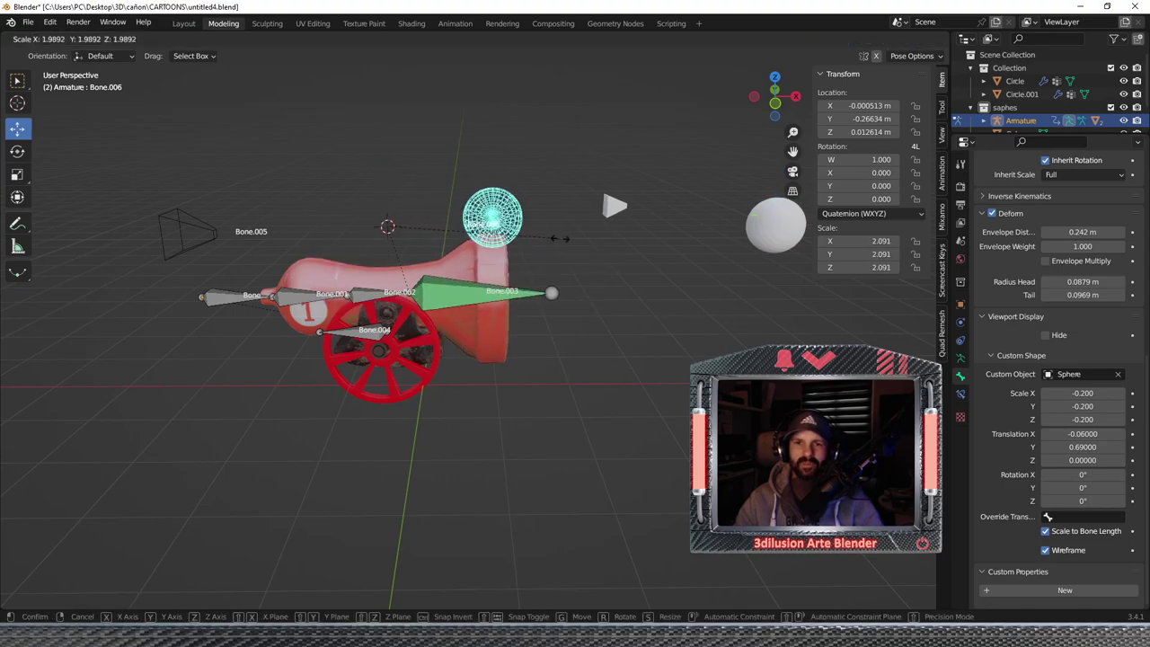
left_click(463, 241)
key("s")
left_click(472, 238)
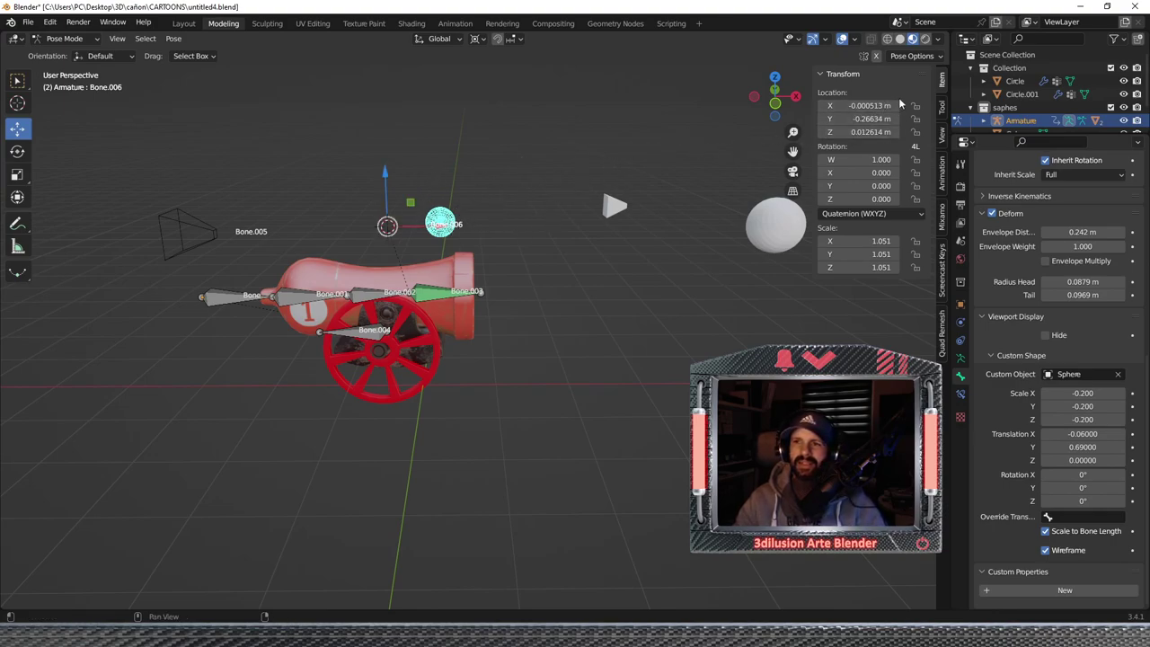
Lock Bone.006's Y and Z location channels in the N-panel and test its scaling.
left_click_drag(916, 120, 916, 200)
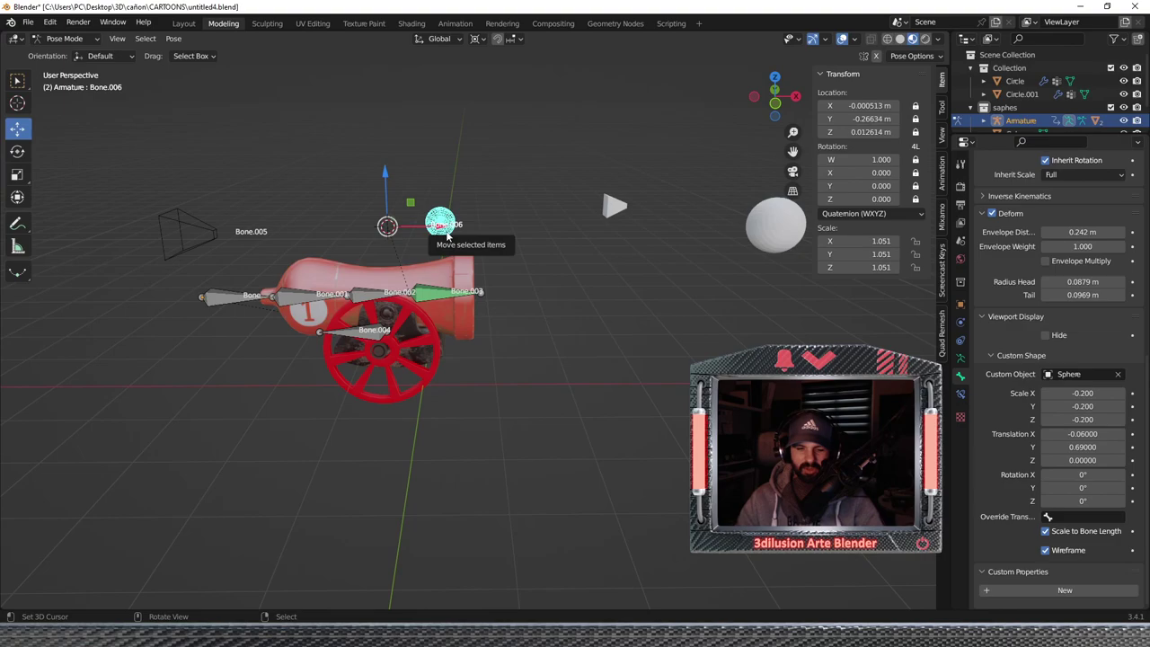
key("s")
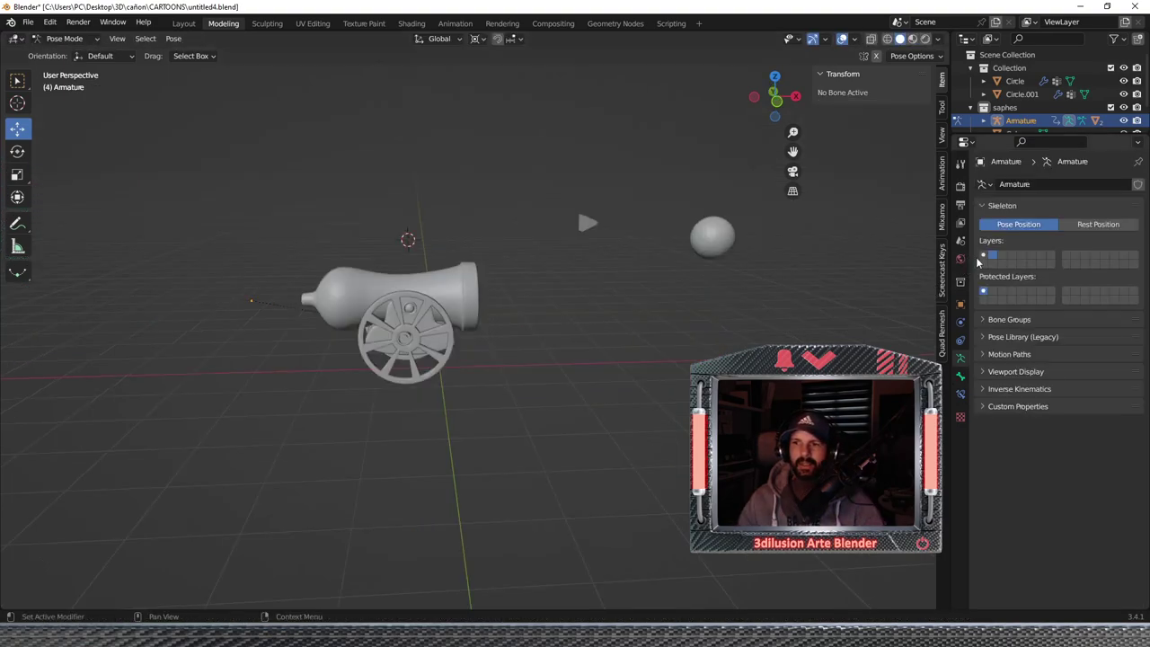
left_click(984, 256)
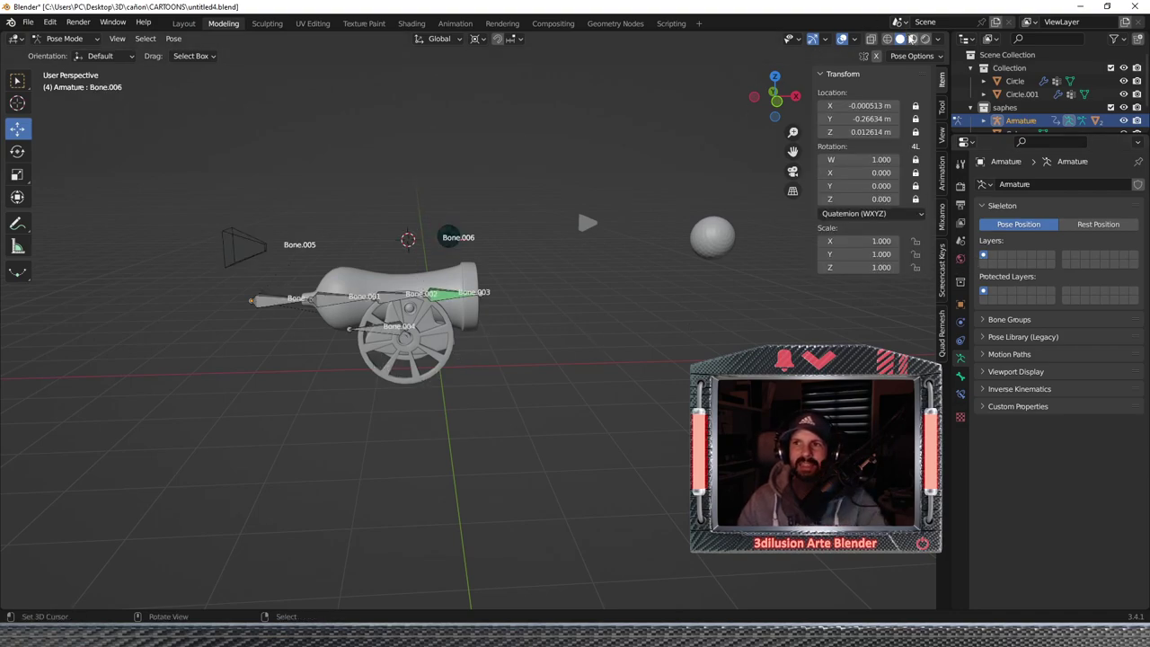
Switch to Material Preview, zoom out, and move Bone.005 along the Y axis.
key("z")
scroll(539, 312, "down", 3)
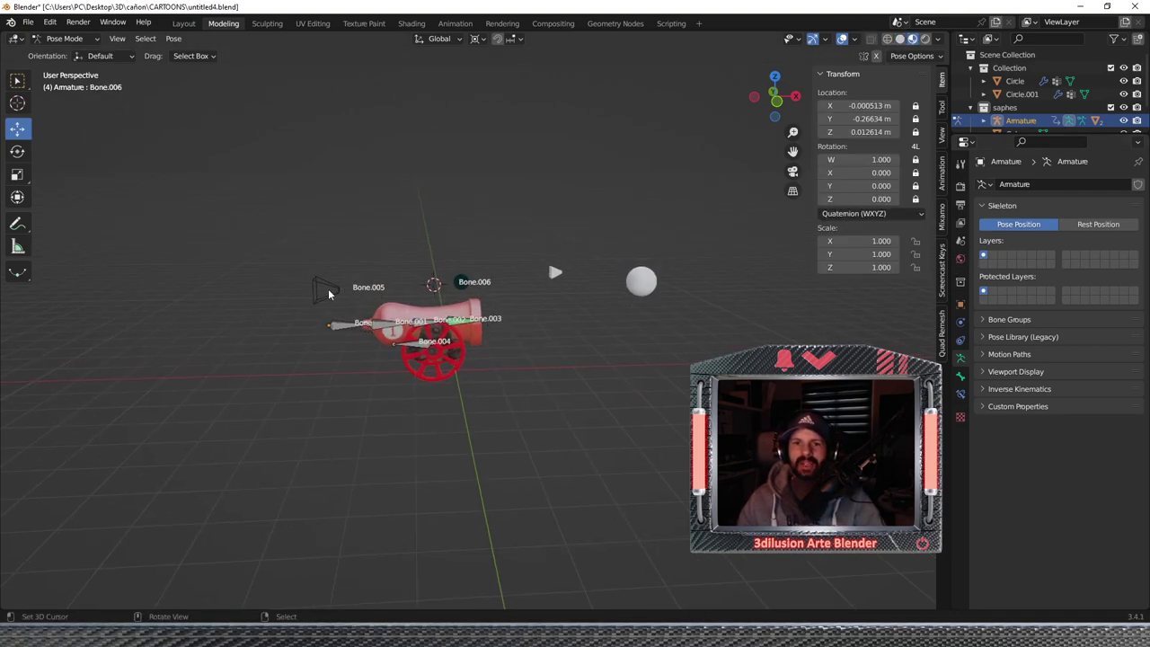
left_click(327, 290)
left_click_drag(433, 284, 432, 284)
key("y")
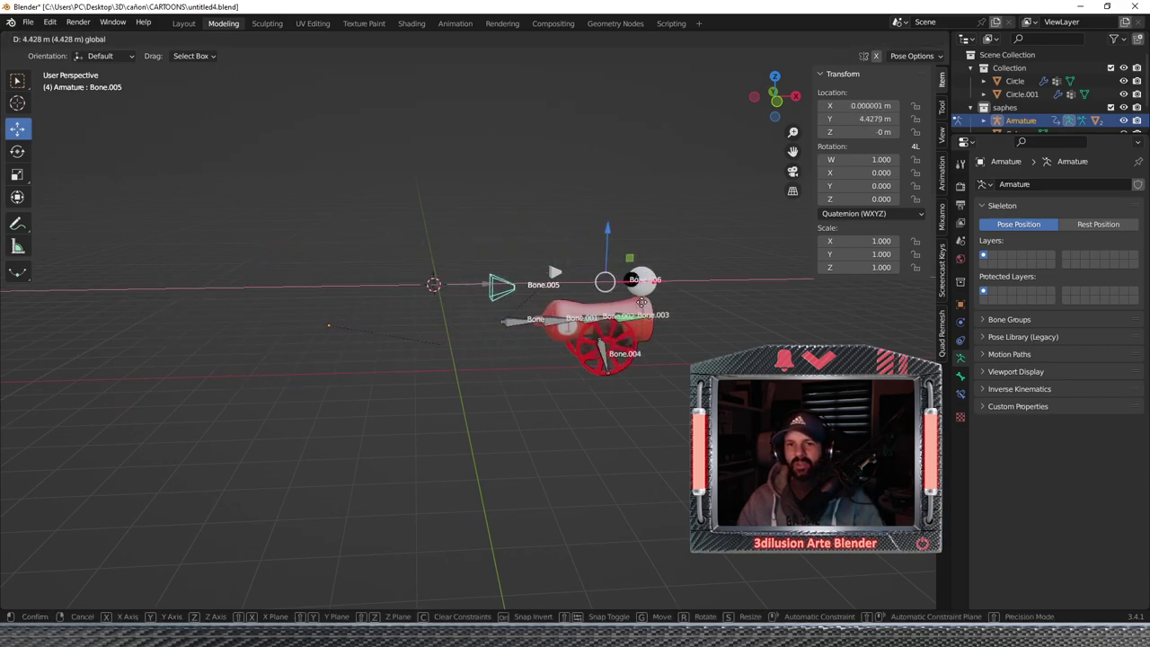
left_click(450, 299)
Test-scale the Bone.006 control on the barrel tip, then cancel to keep scale 1.
left_click(435, 284)
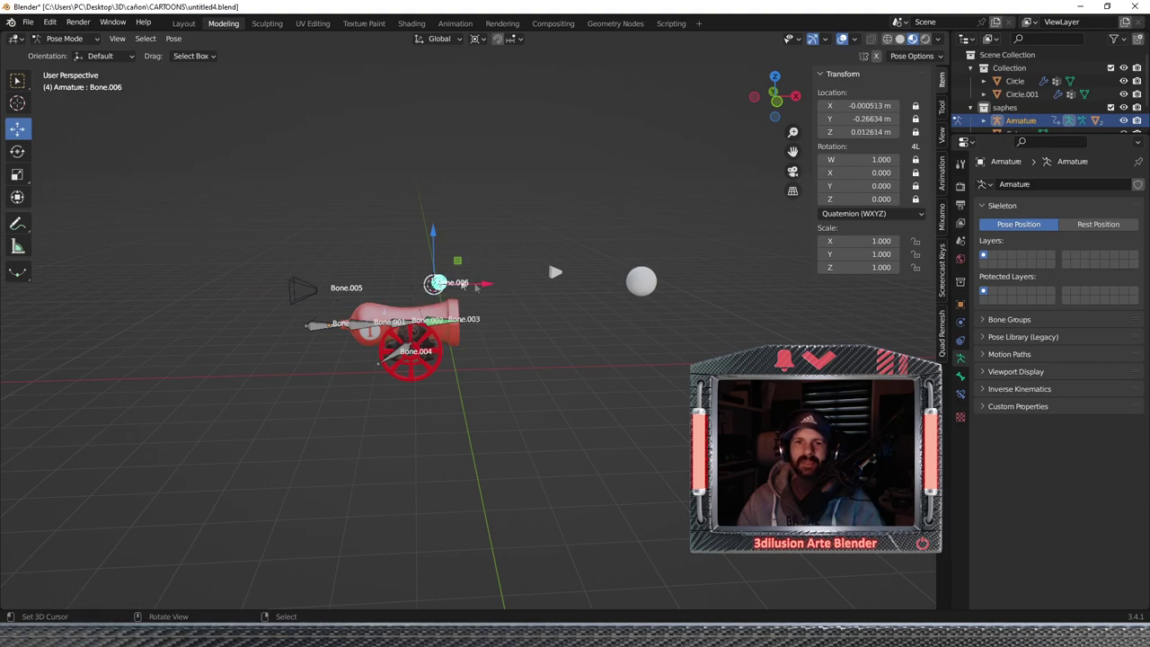
key("s")
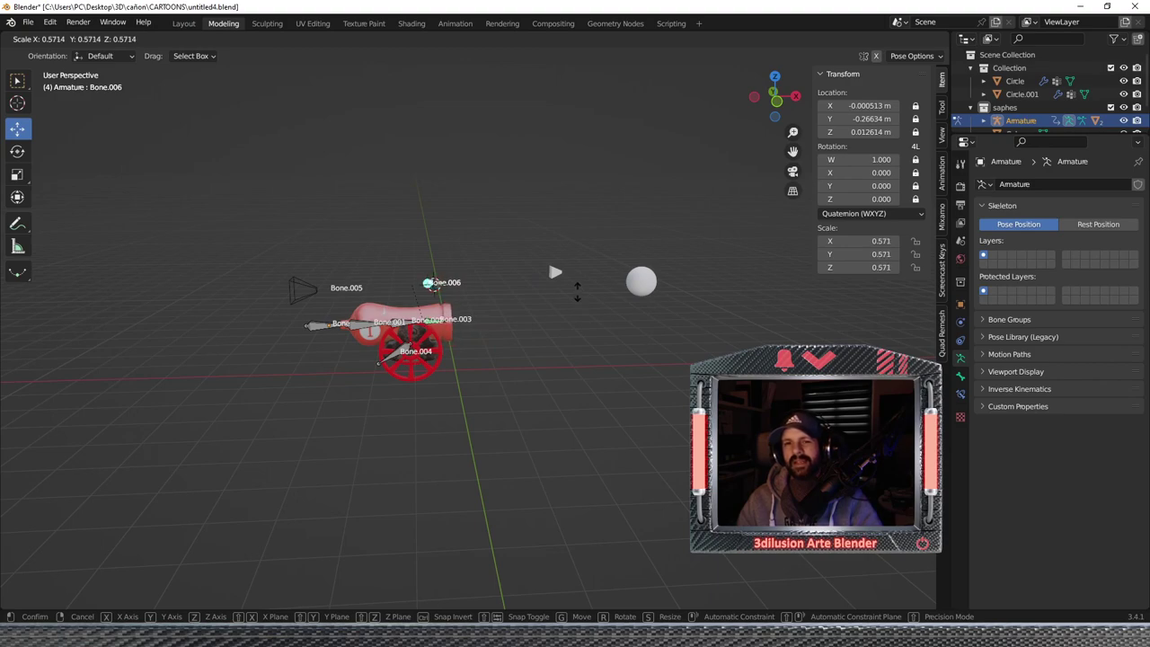
right_click(585, 318)
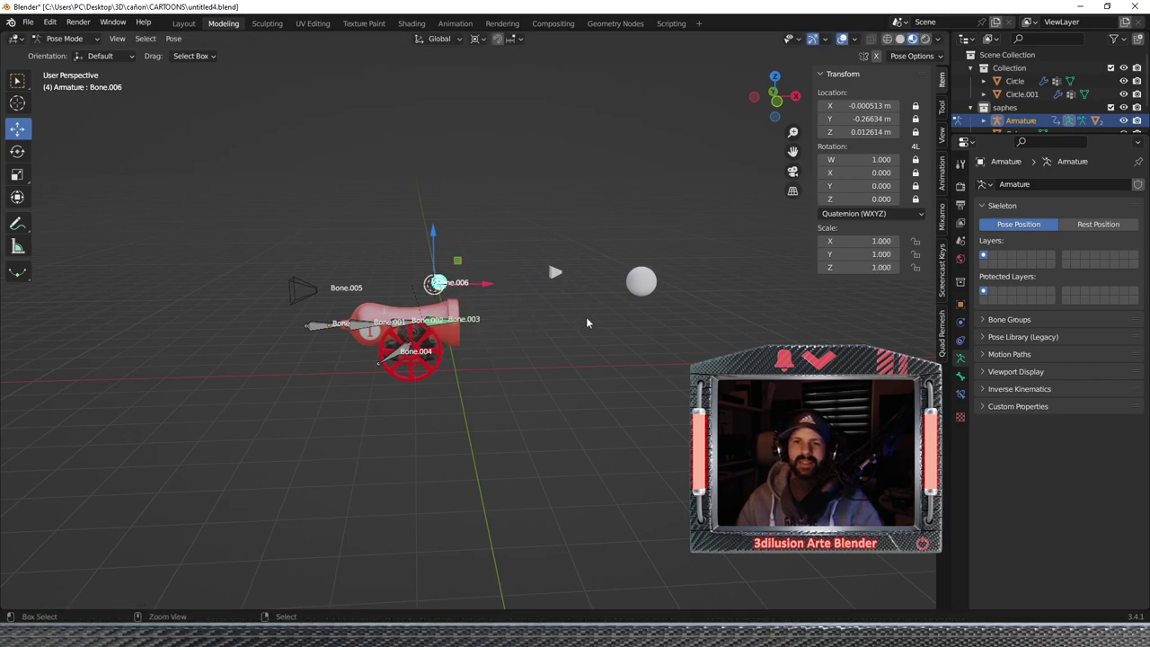